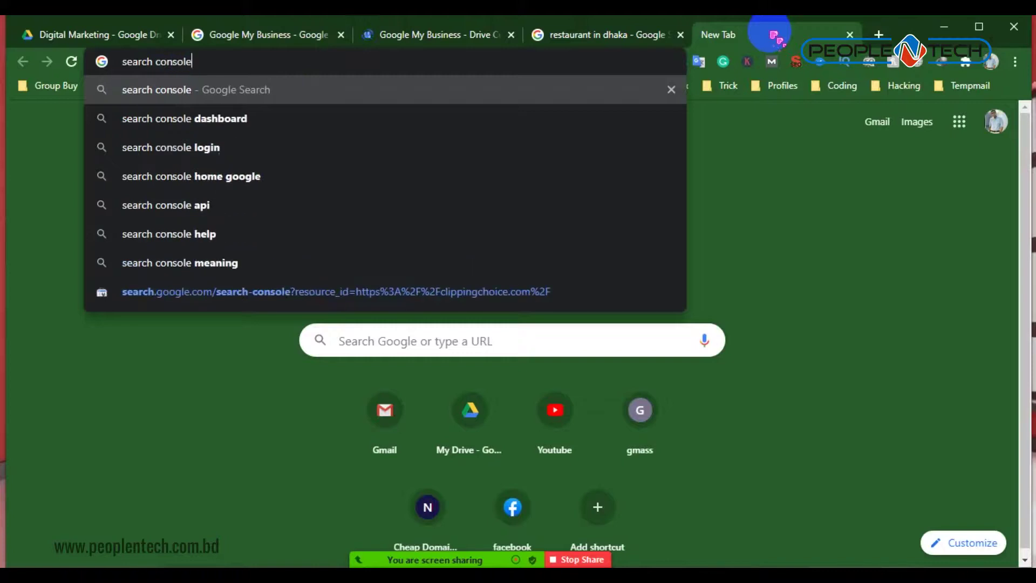
Search Google for 'search console' and enter Google Search Console from its Tools page
{"action": "key", "text": "Return"}
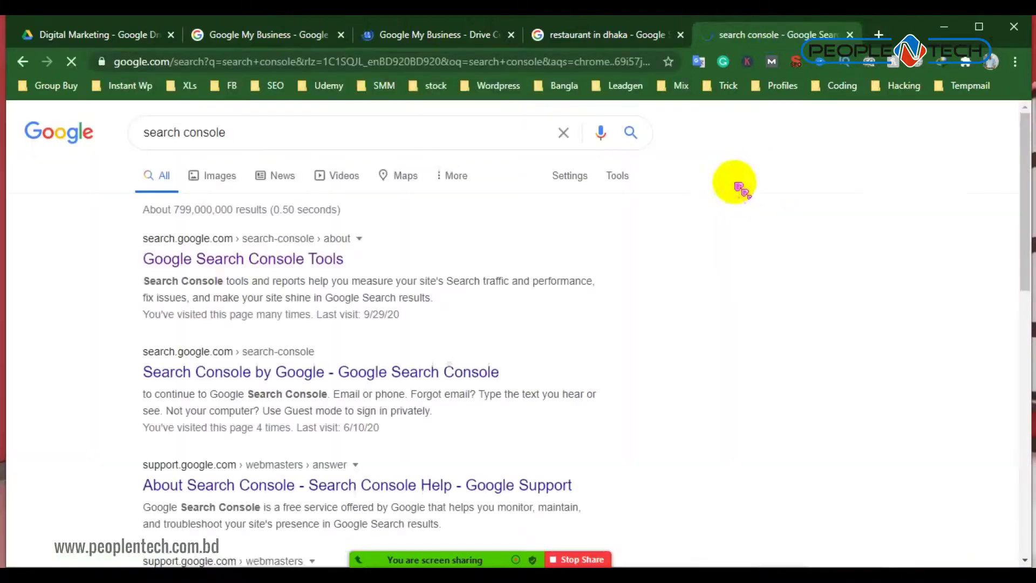
{"action": "left_click", "coordinate": [281, 263]}
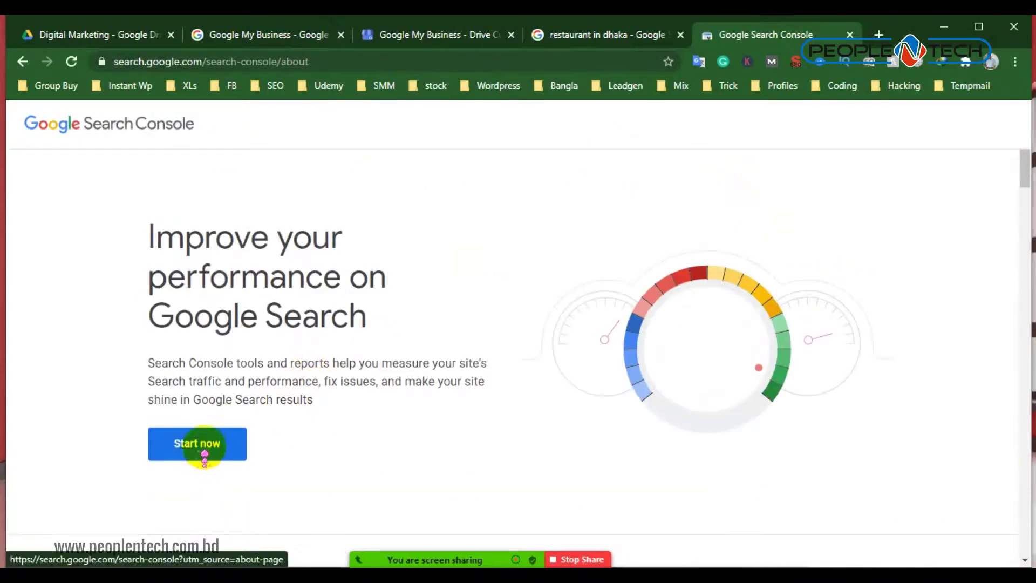
{"action": "left_click", "coordinate": [205, 455]}
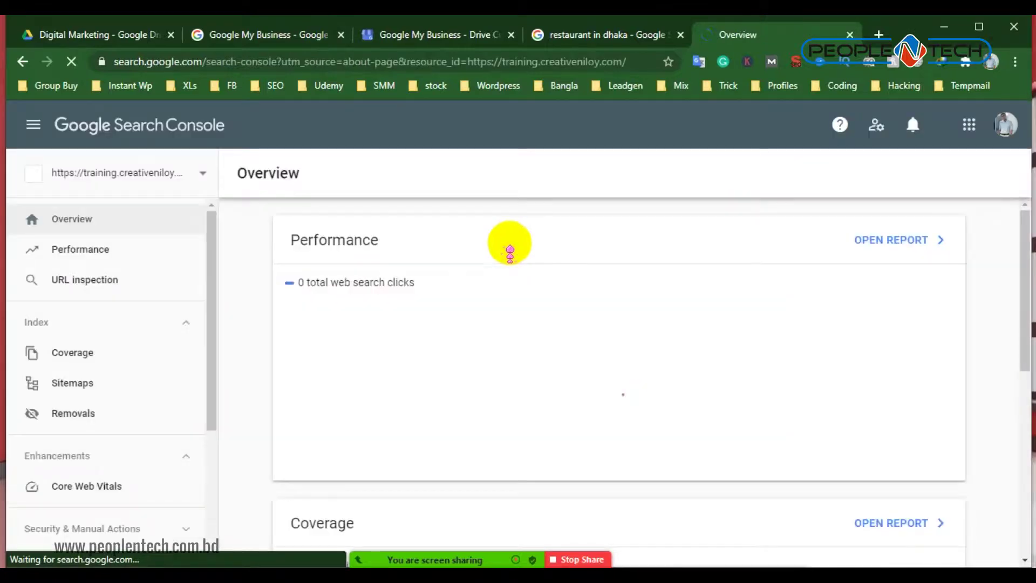
{"action": "left_click", "coordinate": [147, 178]}
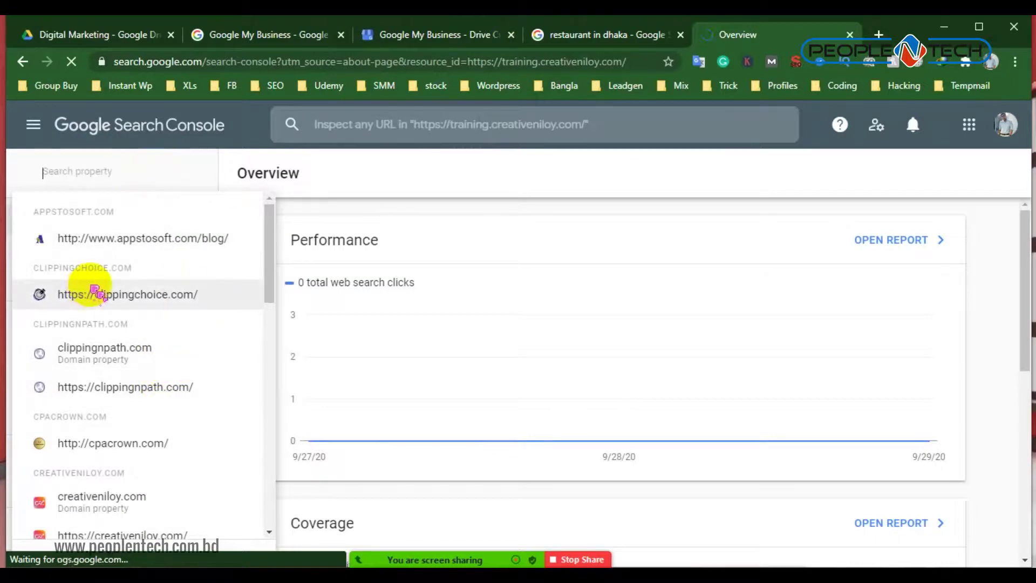
{"action": "scroll", "coordinate": [108, 324], "scroll_direction": "down", "scroll_amount": 5}
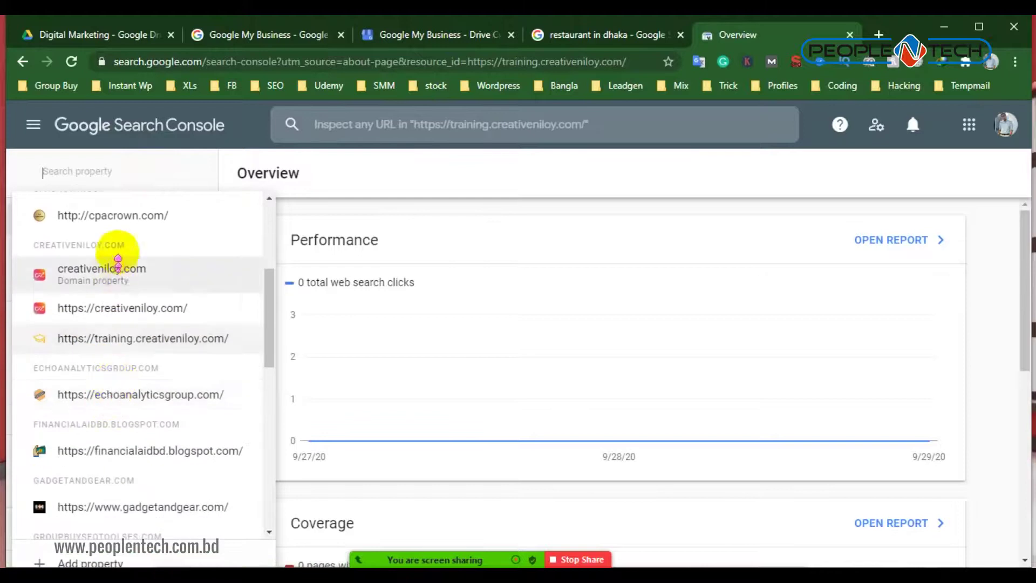
{"action": "scroll", "coordinate": [135, 396], "scroll_direction": "down", "scroll_amount": 4}
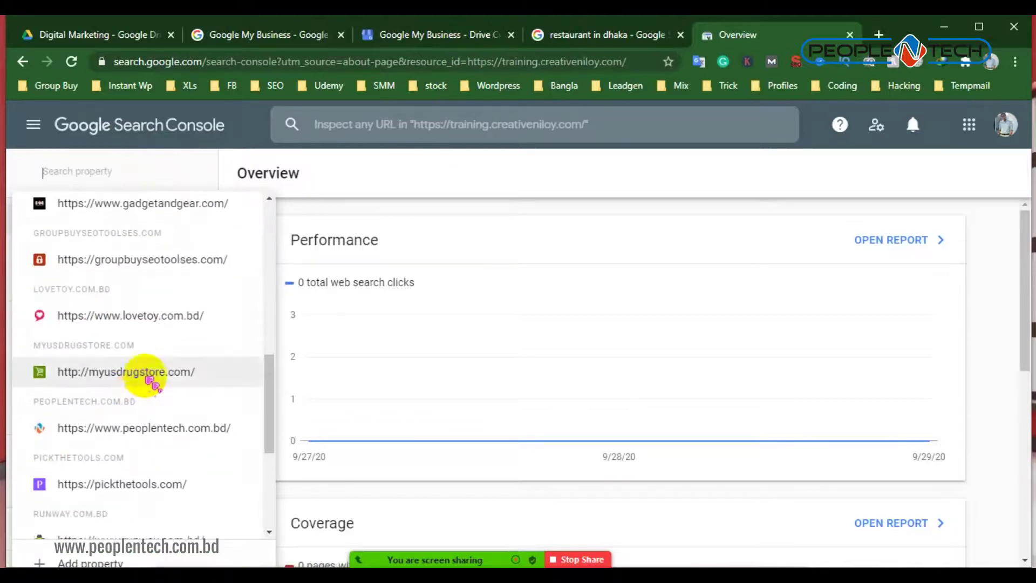
{"action": "left_click", "coordinate": [147, 375]}
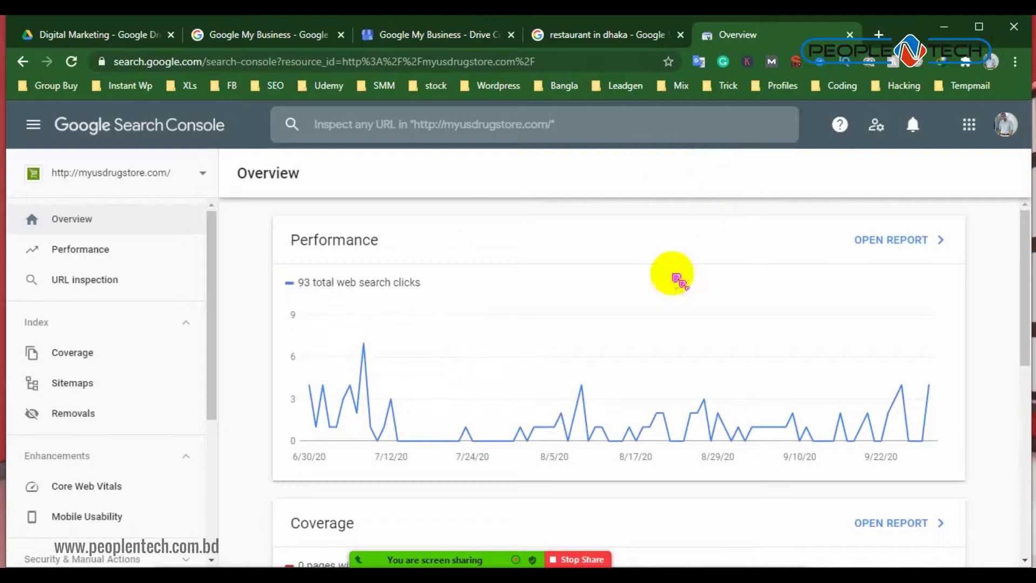
Look over the myusdrugstore.com Overview, then open its Performance report
{"action": "scroll", "coordinate": [215, 405], "scroll_direction": "down", "scroll_amount": 2}
{"action": "scroll", "coordinate": [513, 407], "scroll_direction": "down", "scroll_amount": 4}
{"action": "scroll", "coordinate": [529, 372], "scroll_direction": "down", "scroll_amount": 3}
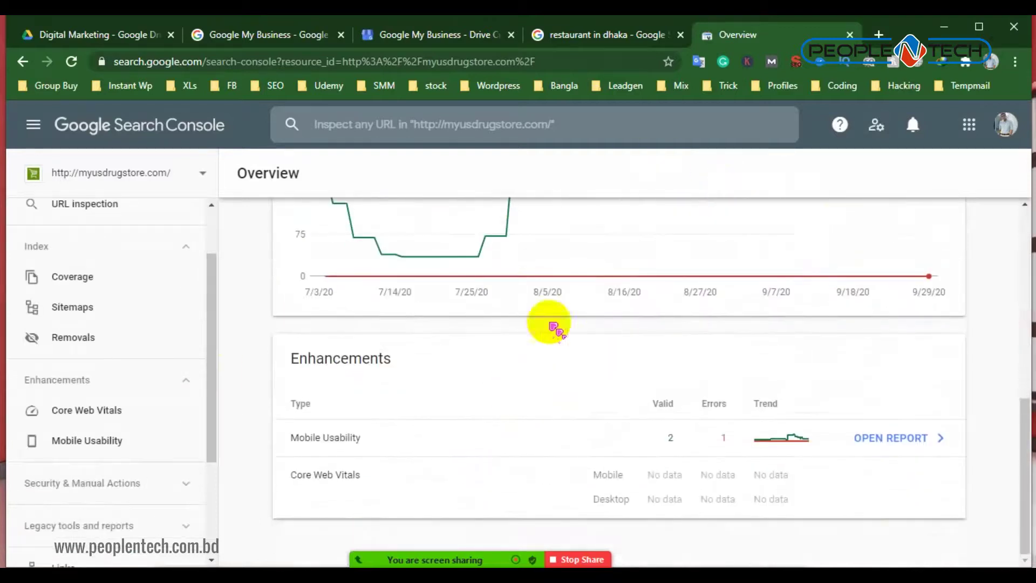
{"action": "scroll", "coordinate": [81, 264], "scroll_direction": "up", "scroll_amount": 2}
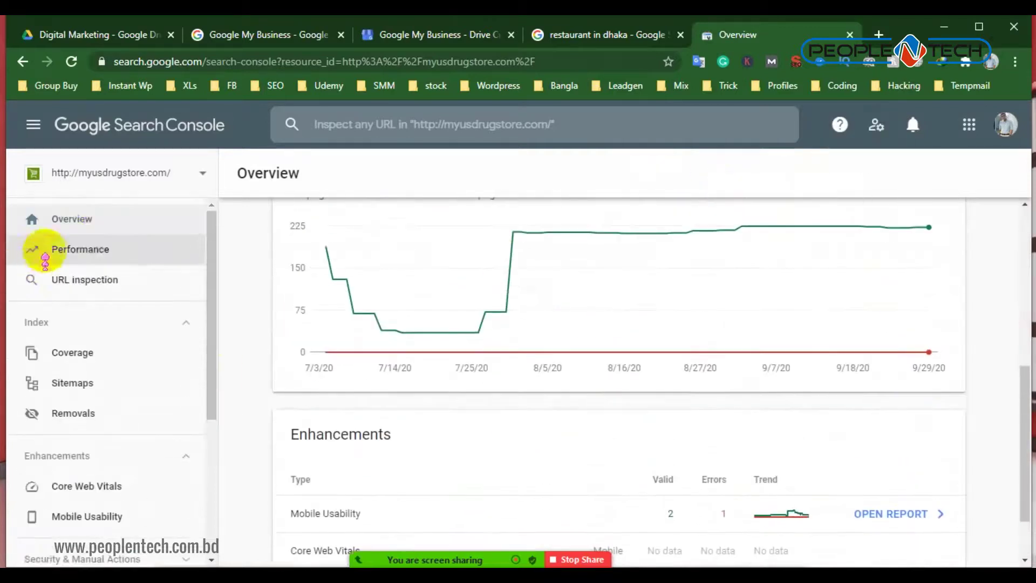
{"action": "left_click", "coordinate": [96, 216]}
{"action": "left_click", "coordinate": [92, 255]}
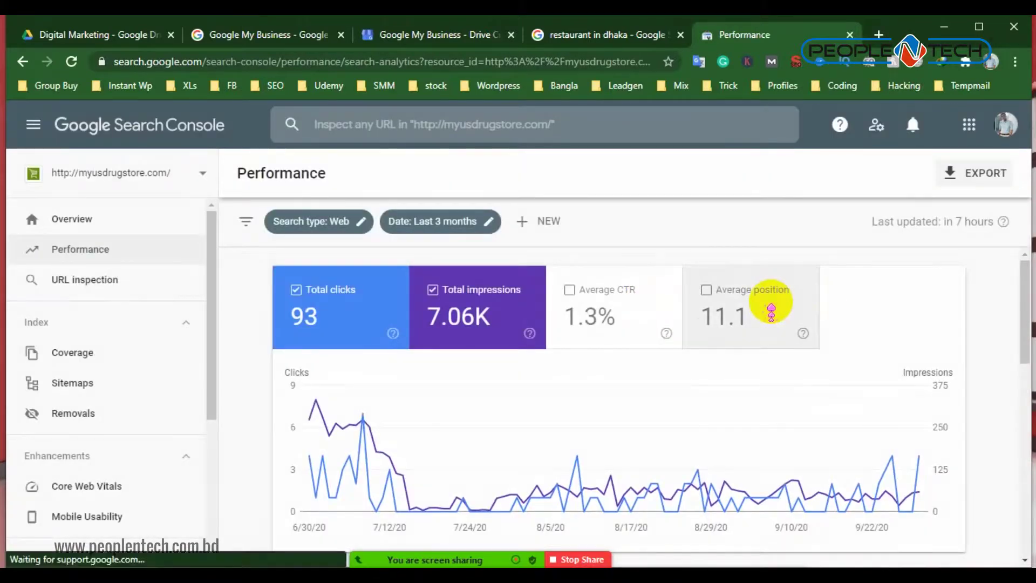
Add Average position to the performance chart and scroll through the top queries
{"action": "left_click", "coordinate": [772, 312]}
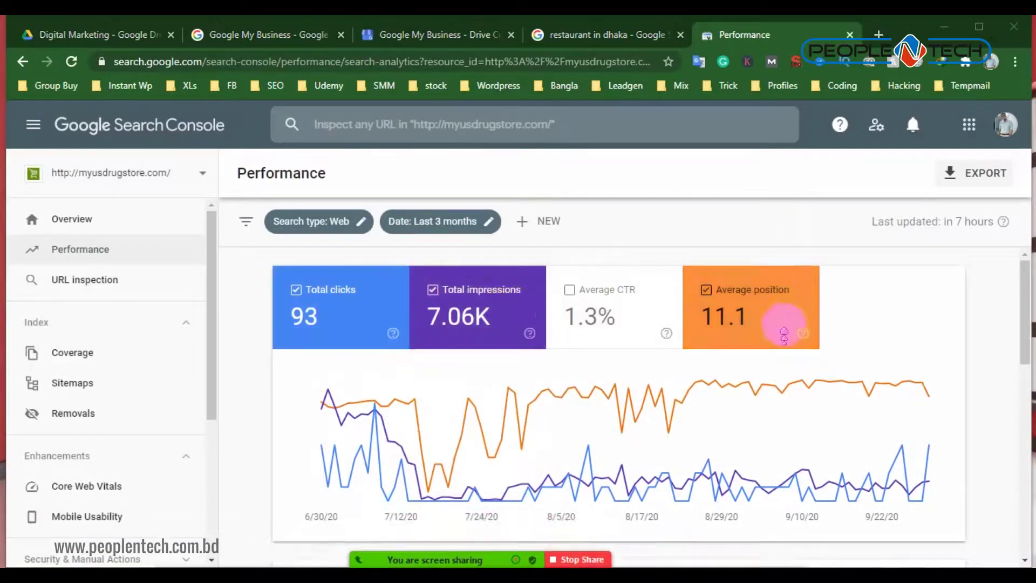
{"action": "scroll", "coordinate": [777, 346], "scroll_direction": "down", "scroll_amount": 4}
{"action": "scroll", "coordinate": [769, 354], "scroll_direction": "down", "scroll_amount": 3}
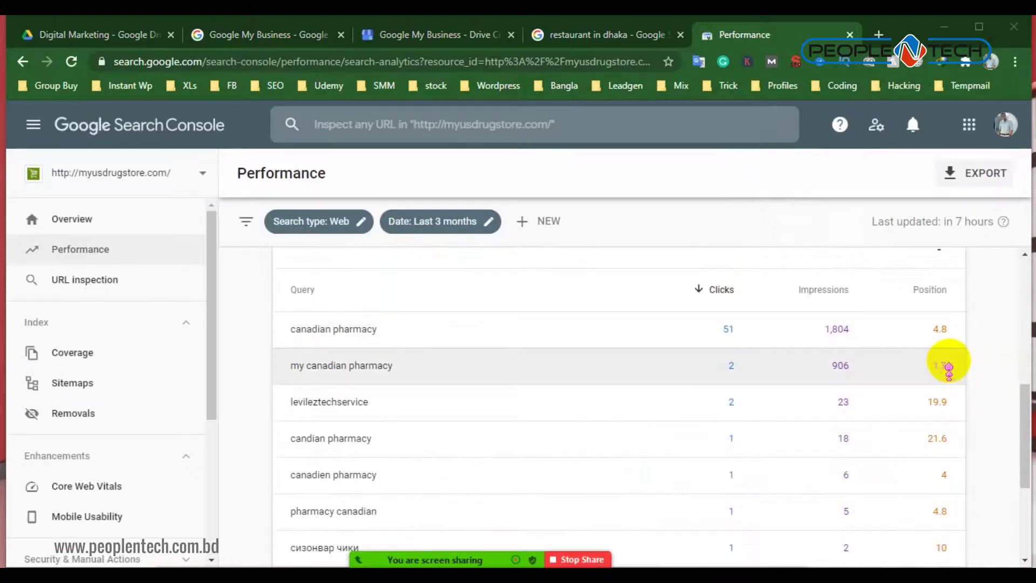
{"action": "scroll", "coordinate": [949, 364], "scroll_direction": "down", "scroll_amount": 3}
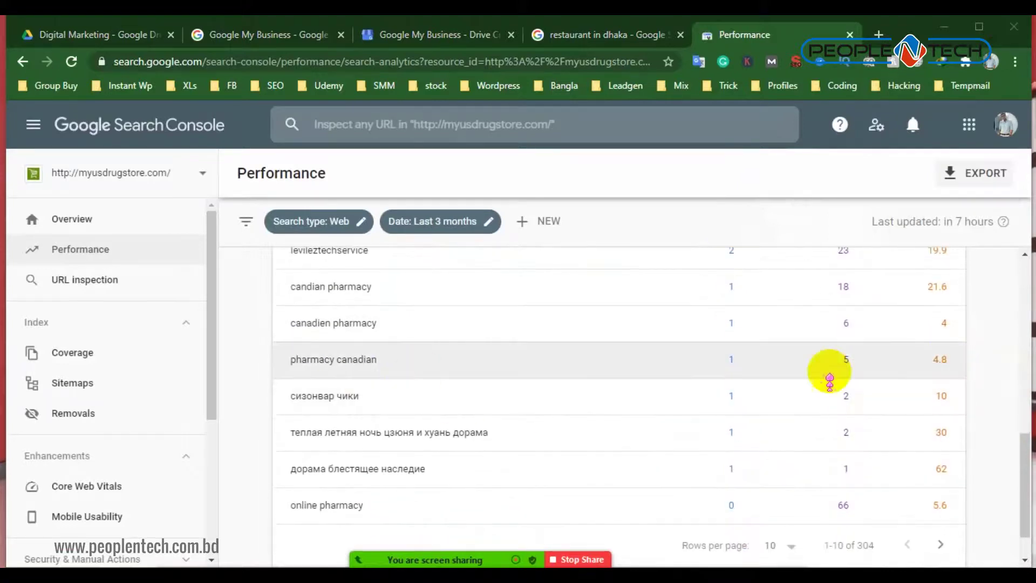
{"action": "scroll", "coordinate": [340, 424], "scroll_direction": "up", "scroll_amount": 4}
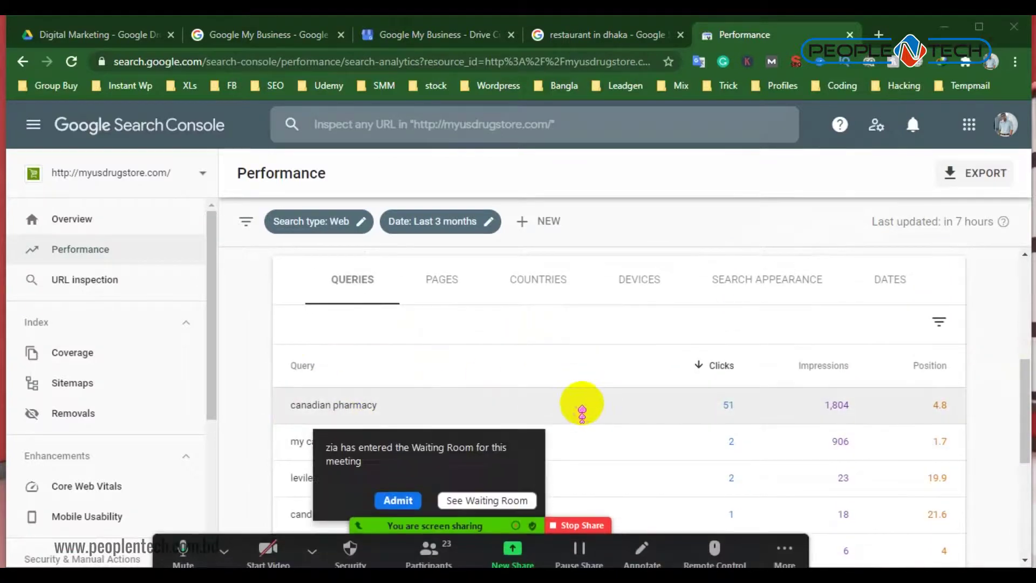
{"action": "left_click", "coordinate": [399, 495]}
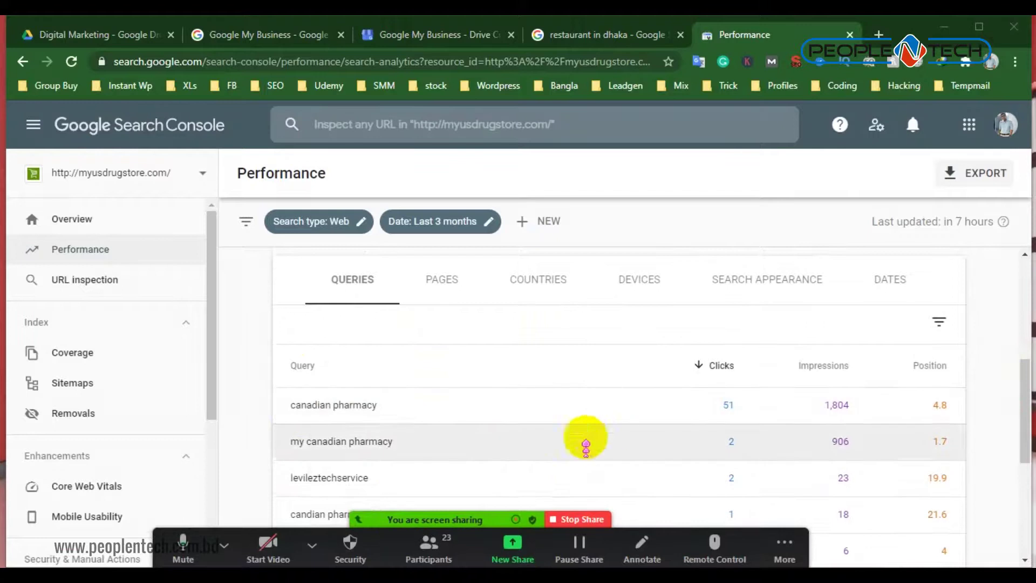
{"action": "scroll", "coordinate": [583, 435], "scroll_direction": "down", "scroll_amount": 1}
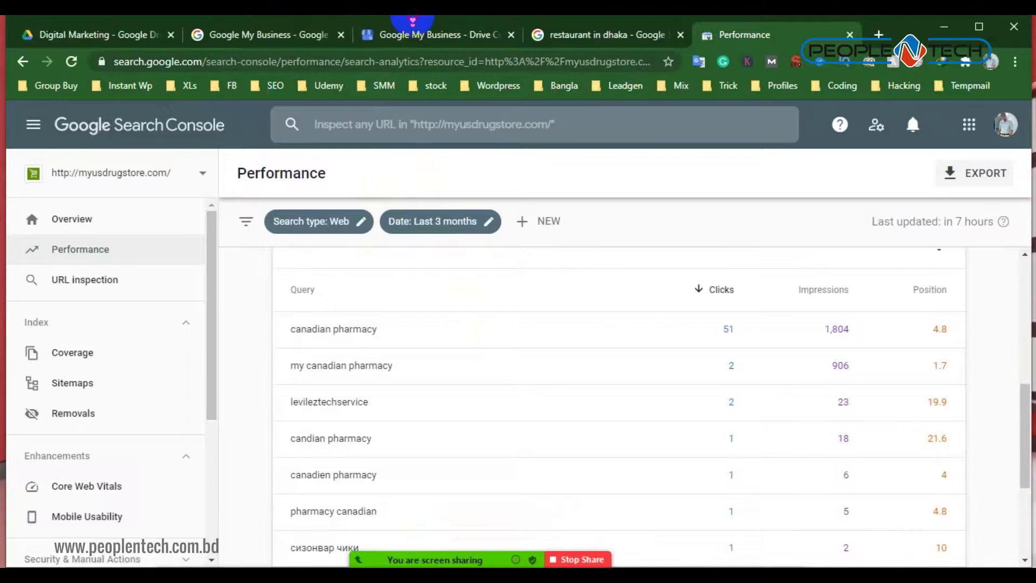
Maximise the browser window and switch to the Google My Business tab
{"action": "left_click_drag", "start_coordinate": [413, 22], "coordinate": [414, 35]}
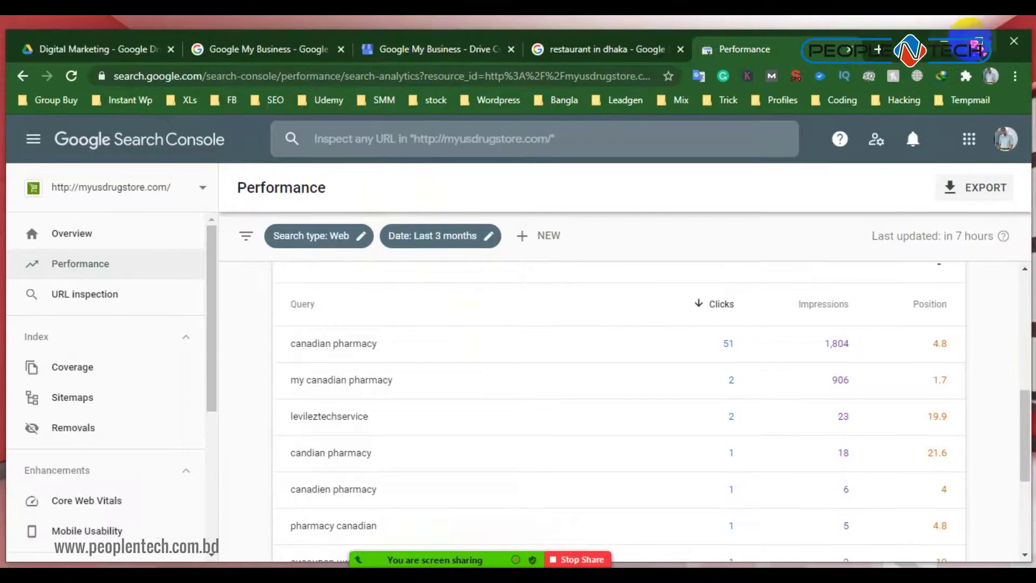
{"action": "left_click", "coordinate": [975, 41]}
{"action": "left_click", "coordinate": [381, 28]}
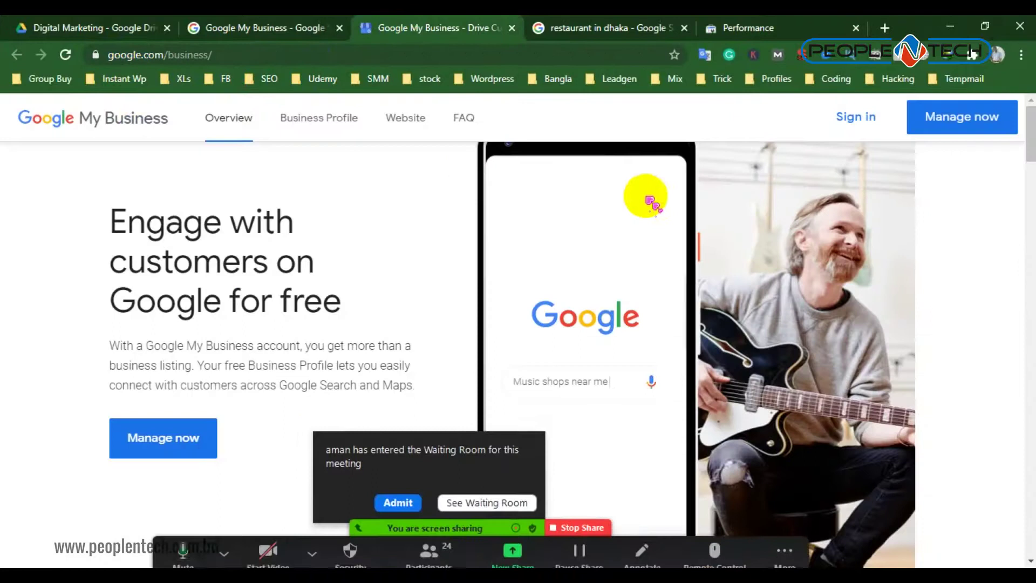
Sign in to Google My Business and open the 'Myusdrugstore -Best Canadian Pharmacy online' location
{"action": "left_click", "coordinate": [402, 494]}
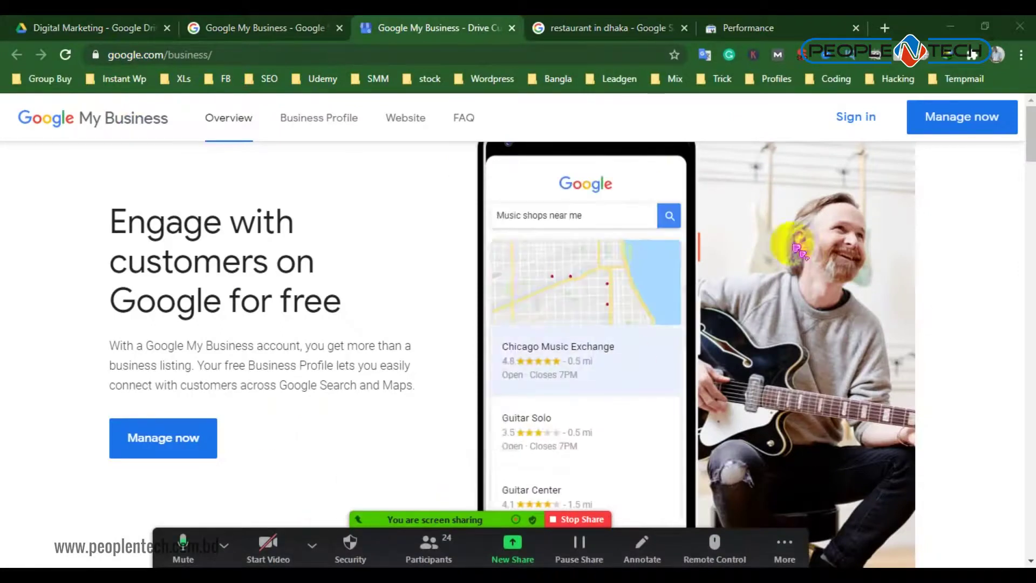
{"action": "left_click", "coordinate": [858, 123]}
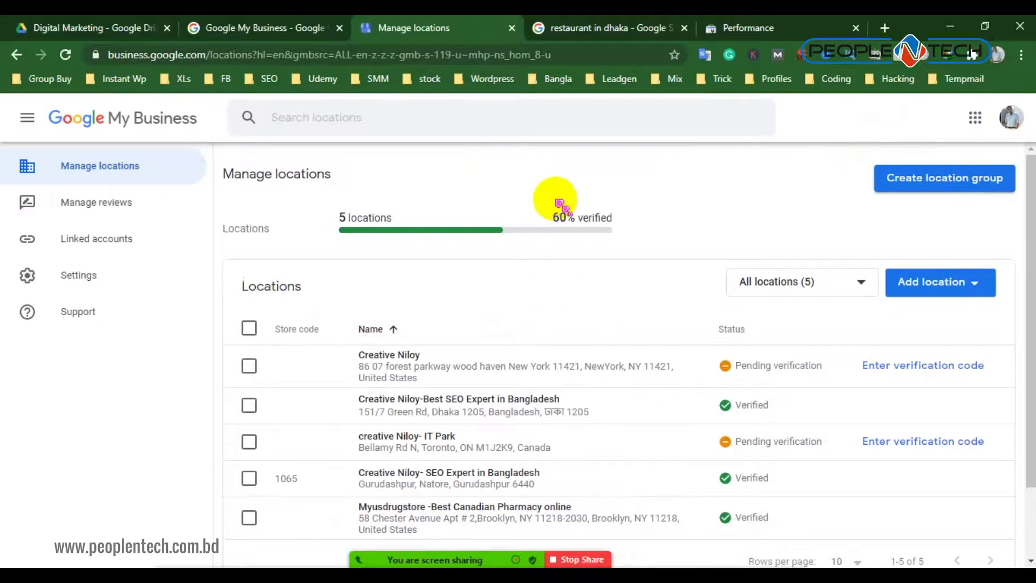
{"action": "scroll", "coordinate": [377, 357], "scroll_direction": "down", "scroll_amount": 2}
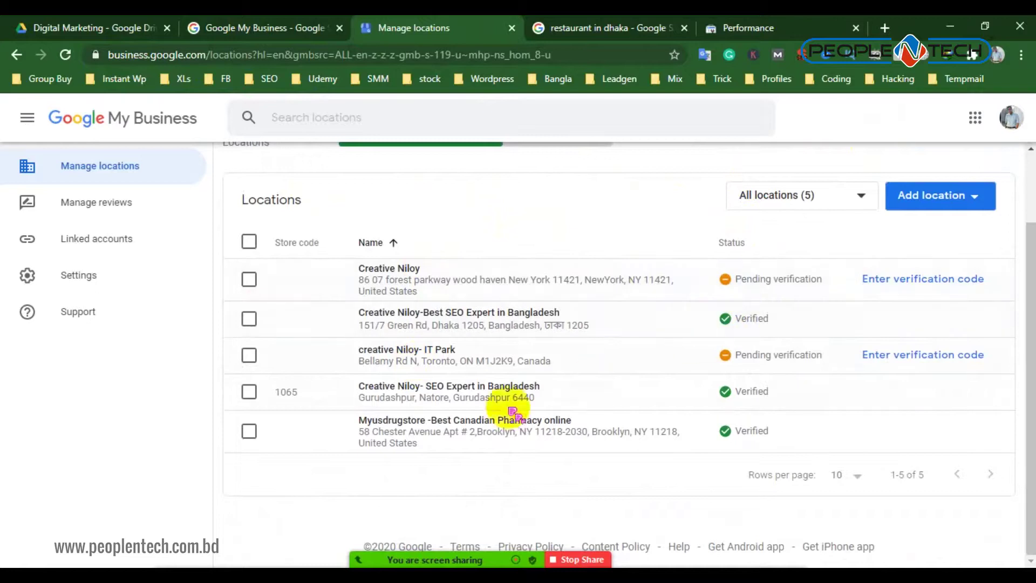
{"action": "left_click", "coordinate": [482, 432]}
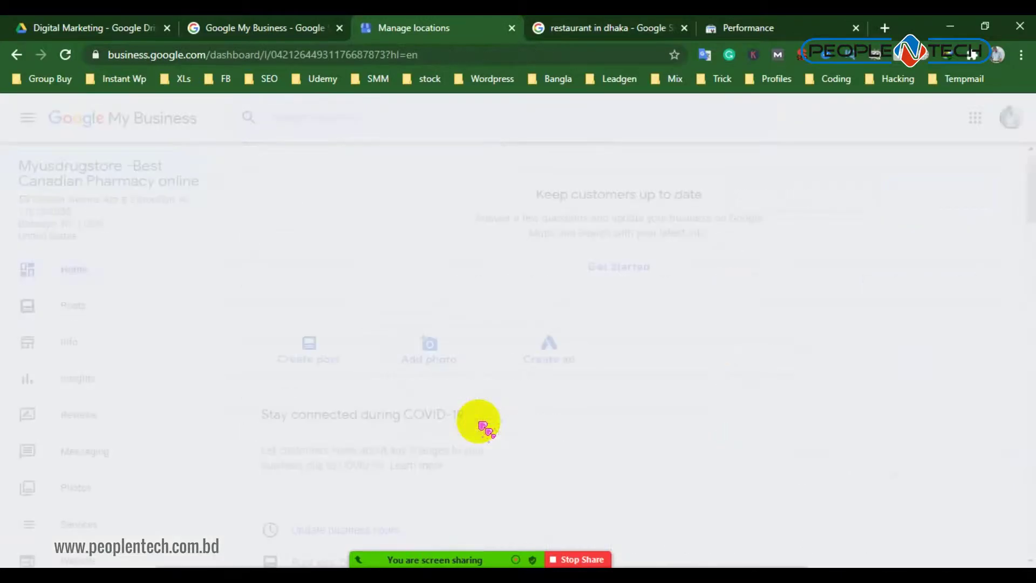
Review the dashboard's 3.37K views, 2.65K searches and 440 activity, then open a new tab
{"action": "scroll", "coordinate": [794, 282], "scroll_direction": "down", "scroll_amount": 7}
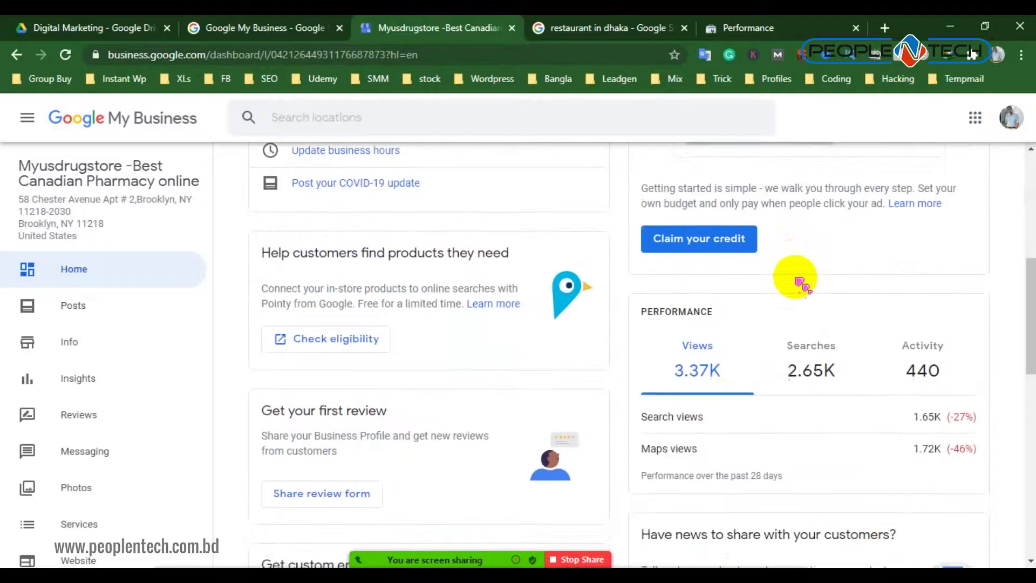
{"action": "scroll", "coordinate": [797, 278], "scroll_direction": "down", "scroll_amount": 1}
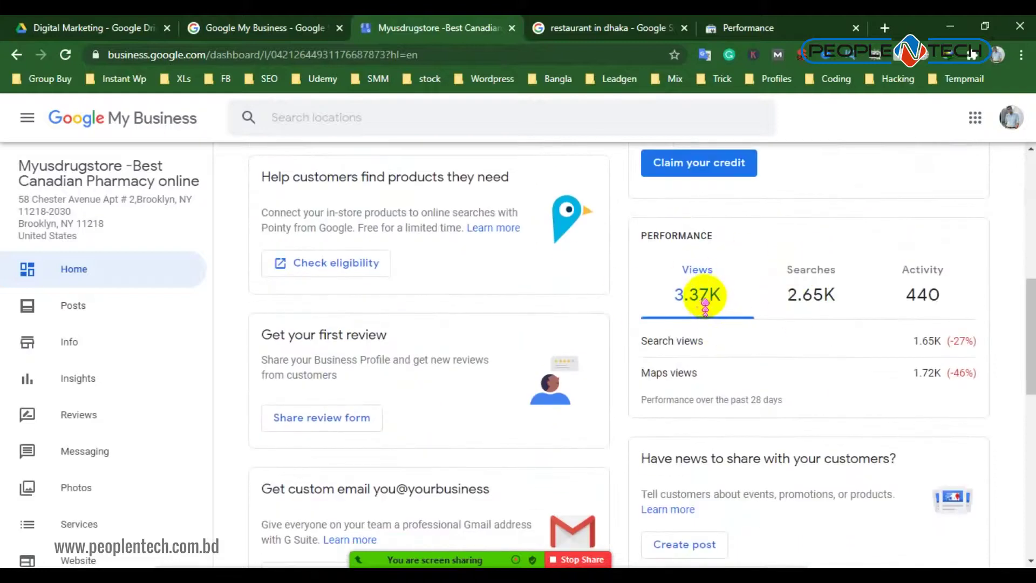
{"action": "scroll", "coordinate": [740, 300], "scroll_direction": "down", "scroll_amount": 1}
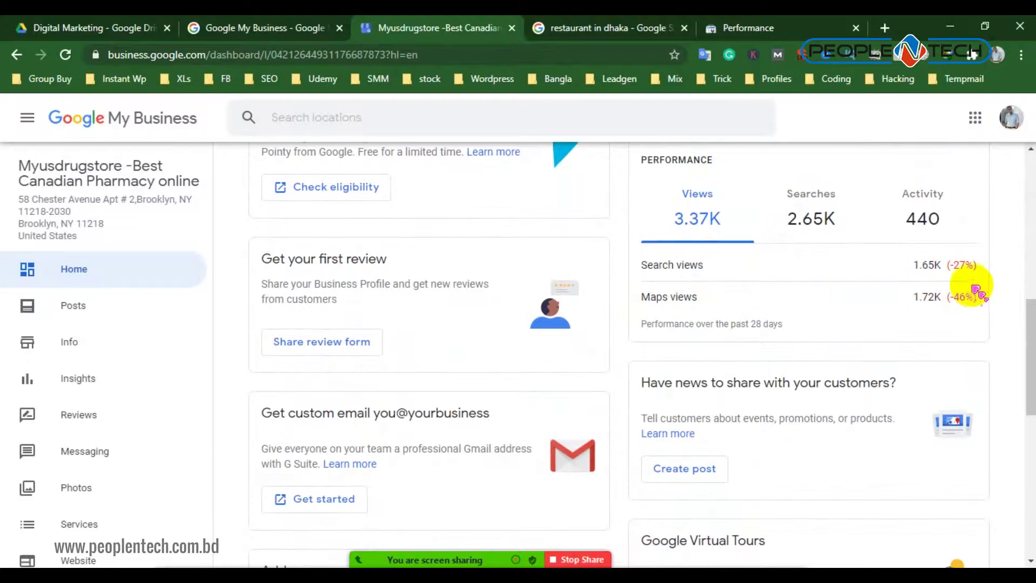
{"action": "scroll", "coordinate": [964, 291], "scroll_direction": "down", "scroll_amount": 7}
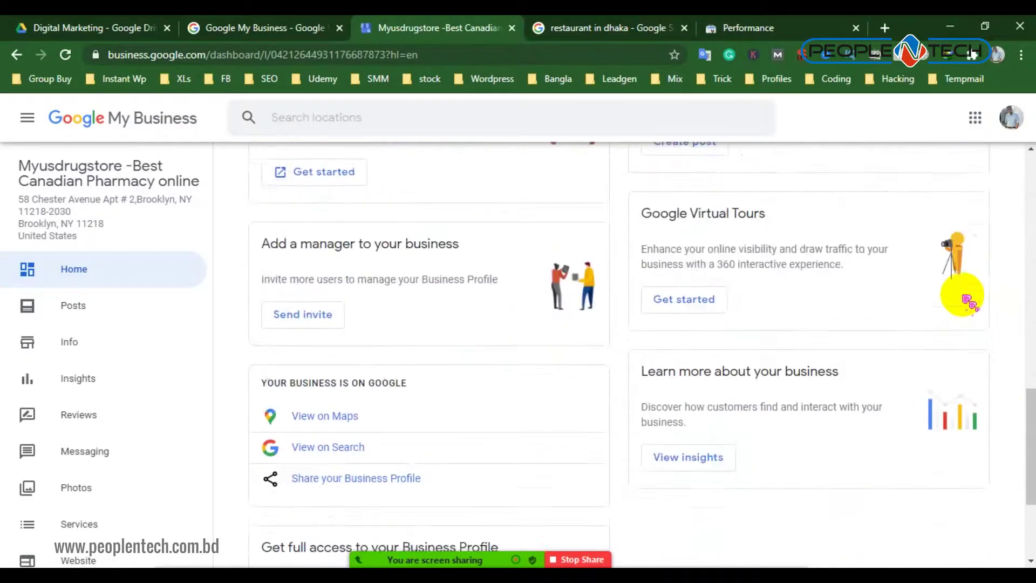
{"action": "scroll", "coordinate": [966, 300], "scroll_direction": "up", "scroll_amount": 9}
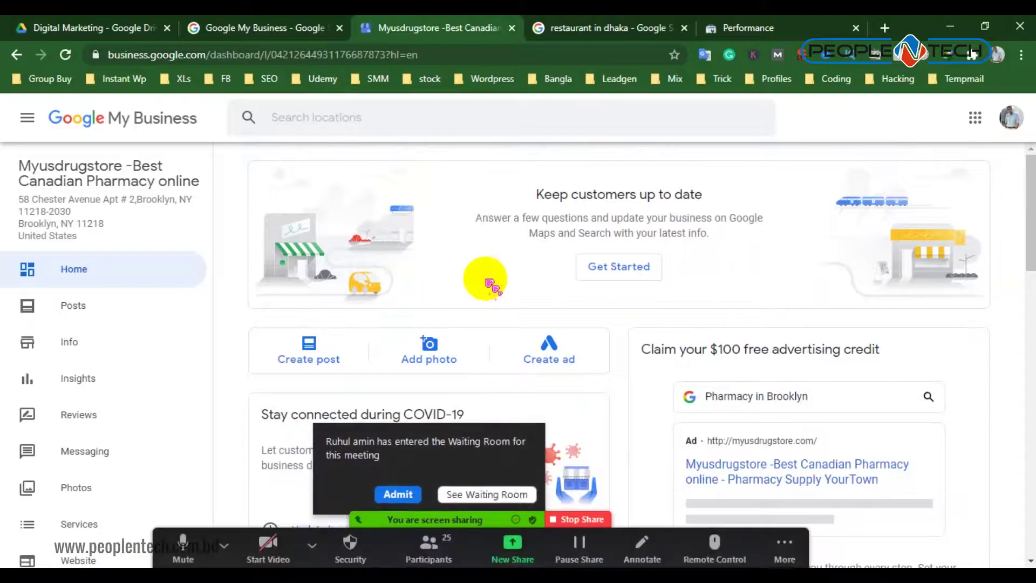
{"action": "left_click", "coordinate": [399, 495]}
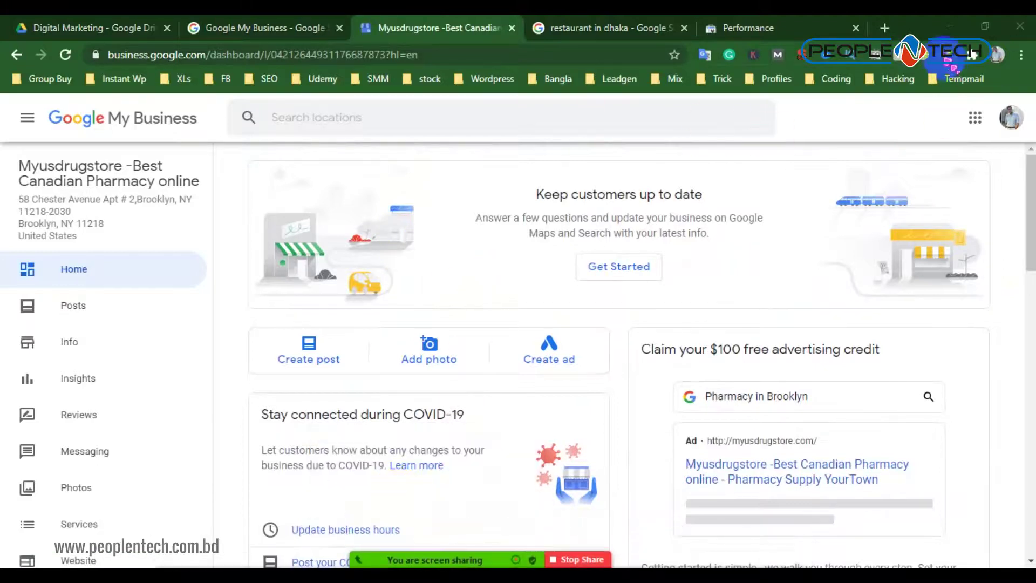
{"action": "left_click", "coordinate": [886, 28]}
Turn on Browsec VPN and change its location to United States
{"action": "left_click", "coordinate": [928, 54]}
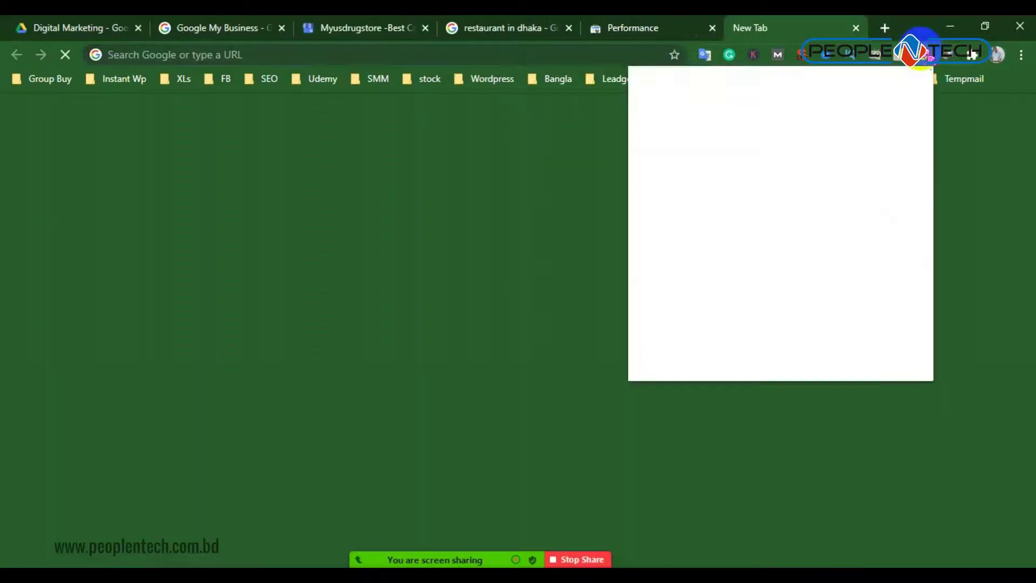
{"action": "left_click", "coordinate": [885, 370]}
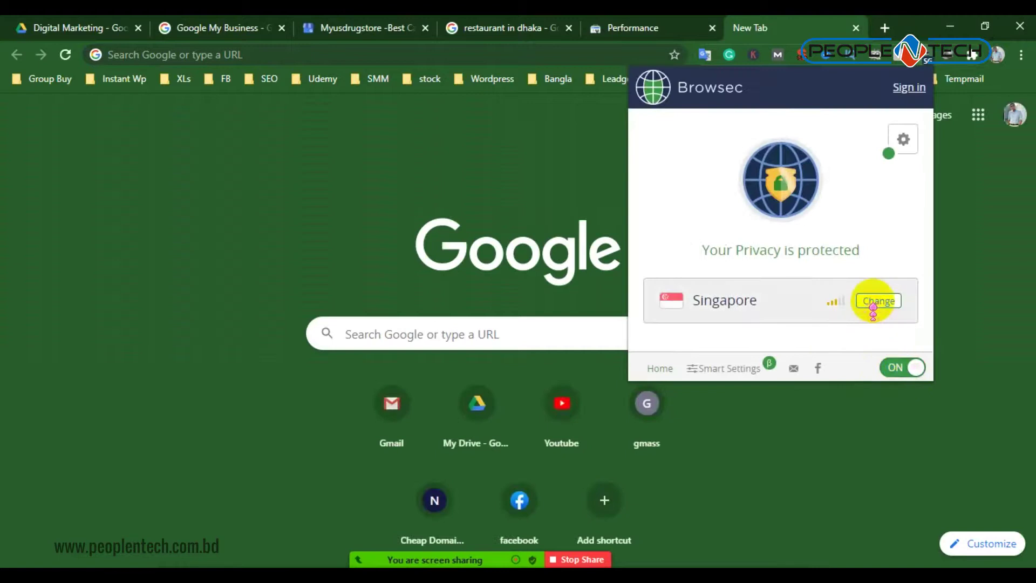
{"action": "left_click", "coordinate": [878, 301]}
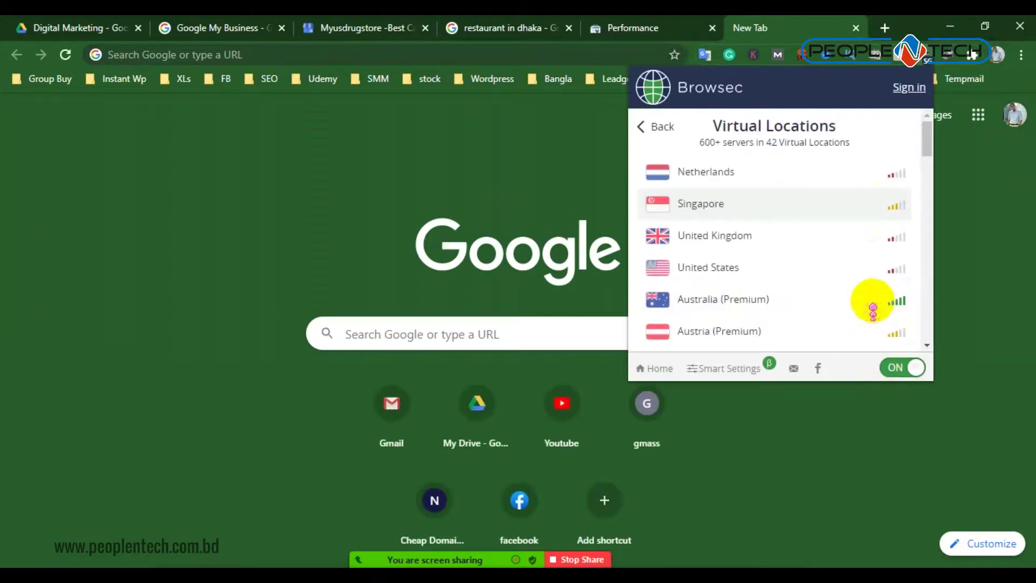
{"action": "left_click", "coordinate": [835, 267]}
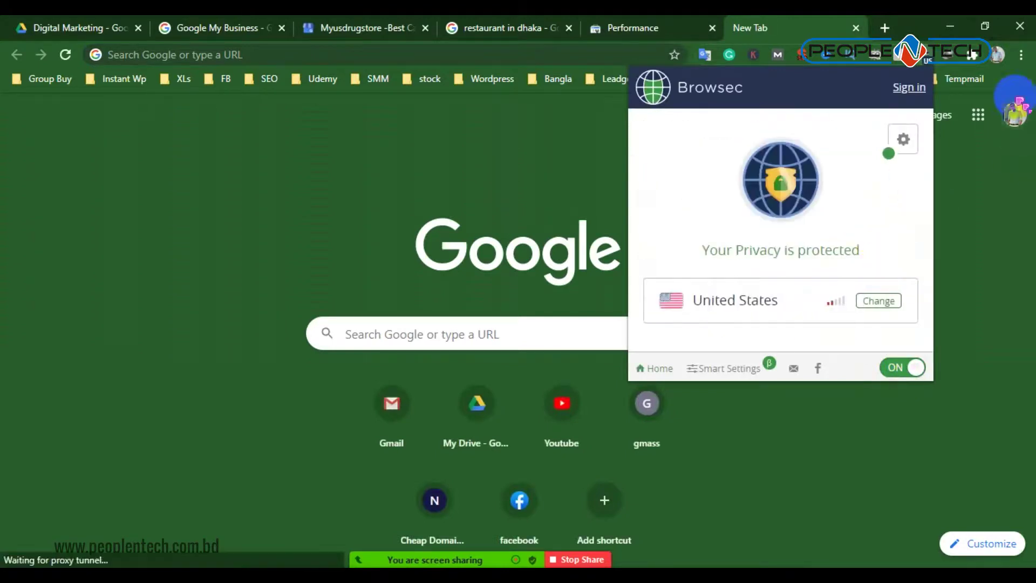
Open an incognito window, then reach Chrome's Extensions page via More tools
{"action": "left_click", "coordinate": [1021, 55]}
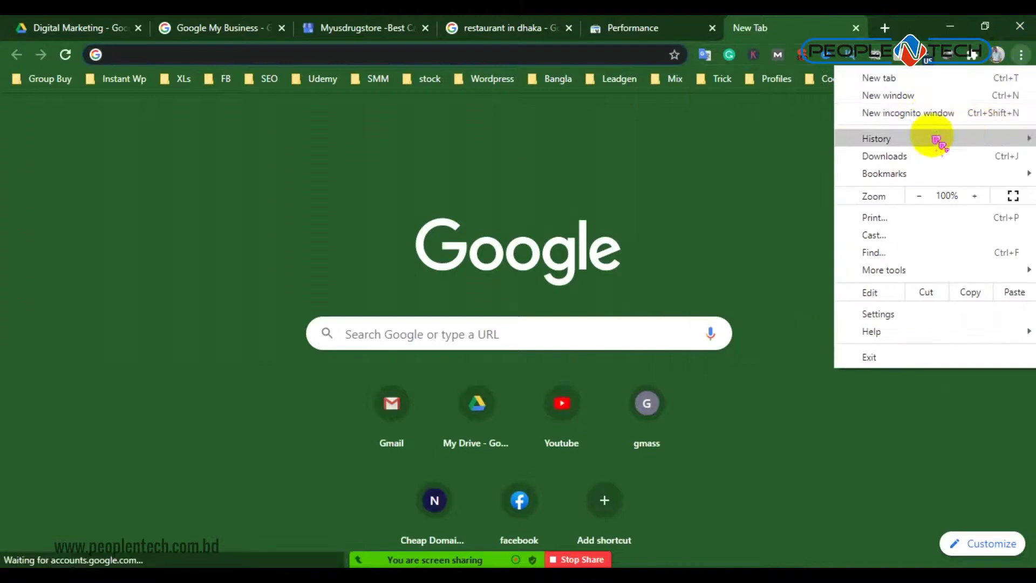
{"action": "left_click", "coordinate": [935, 109]}
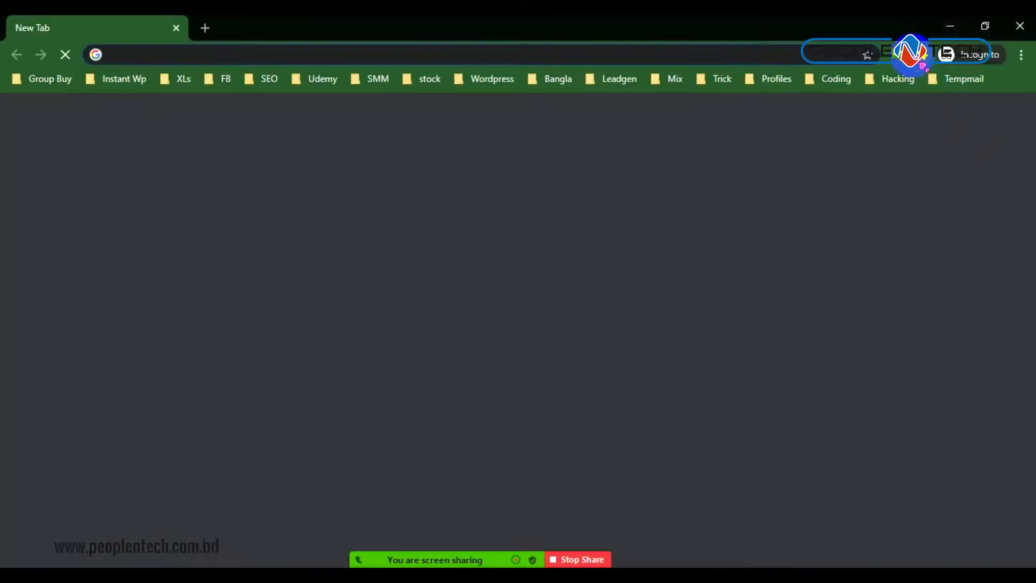
{"action": "left_click", "coordinate": [924, 54]}
{"action": "left_click", "coordinate": [924, 54]}
{"action": "key", "text": "alt+Tab"}
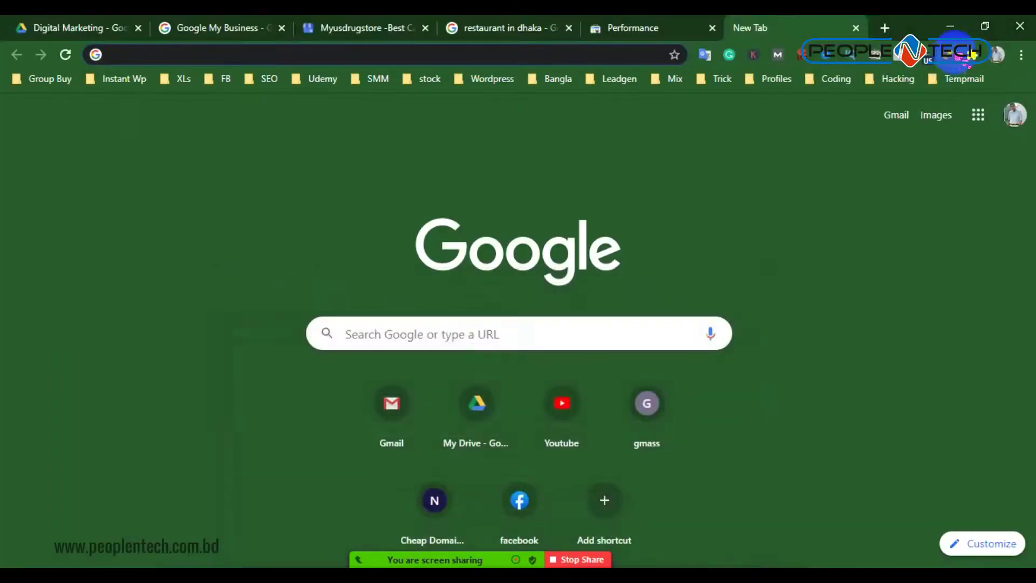
{"action": "left_click", "coordinate": [1021, 56]}
{"action": "mouse_move", "coordinate": [919, 268]}
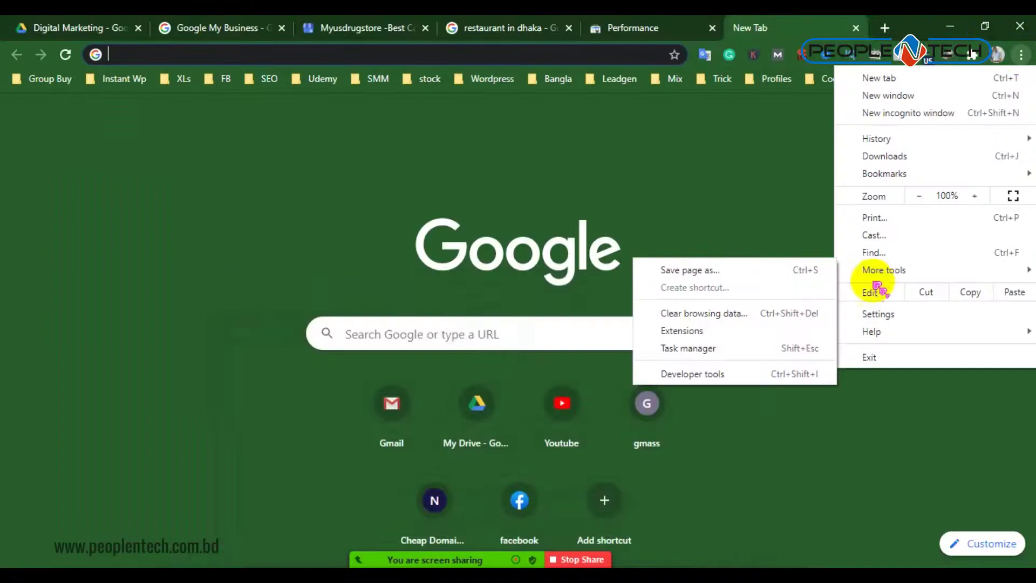
{"action": "left_click", "coordinate": [718, 330]}
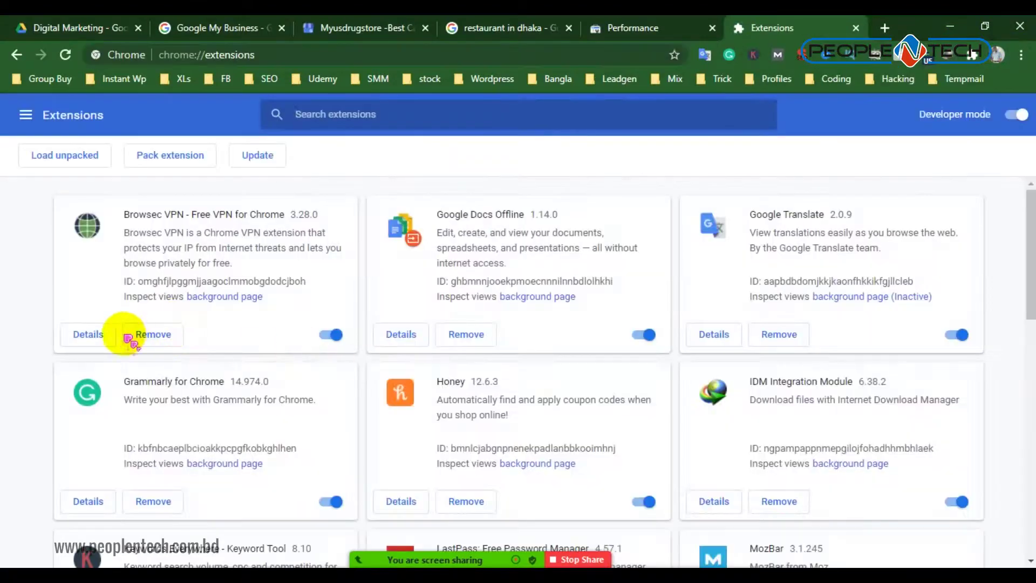
Switch on 'Allow in incognito' for Browsec VPN and close the Extensions tab
{"action": "left_click", "coordinate": [91, 334]}
{"action": "scroll", "coordinate": [675, 383], "scroll_direction": "down", "scroll_amount": 8}
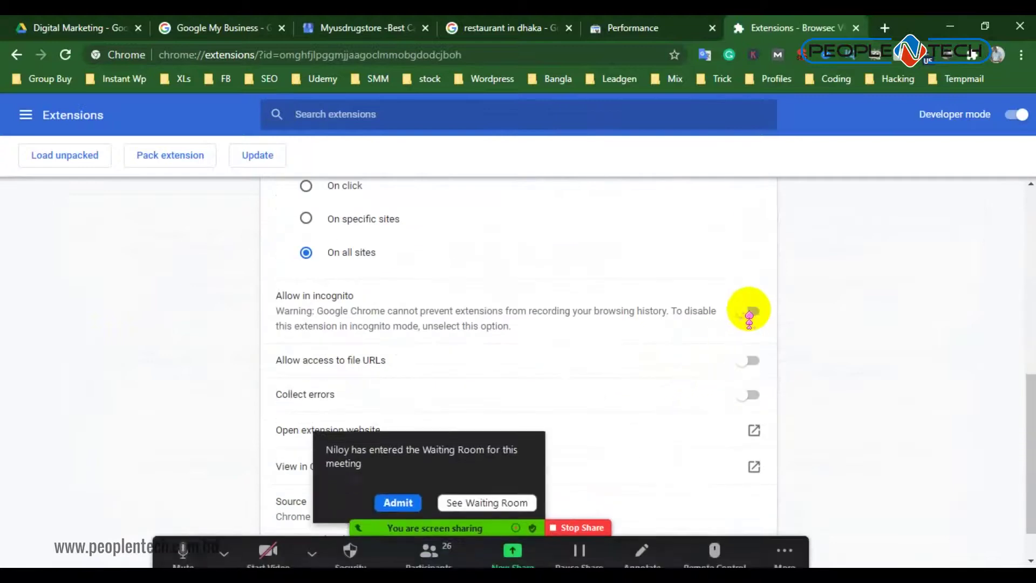
{"action": "left_click", "coordinate": [749, 311]}
{"action": "left_click", "coordinate": [394, 494]}
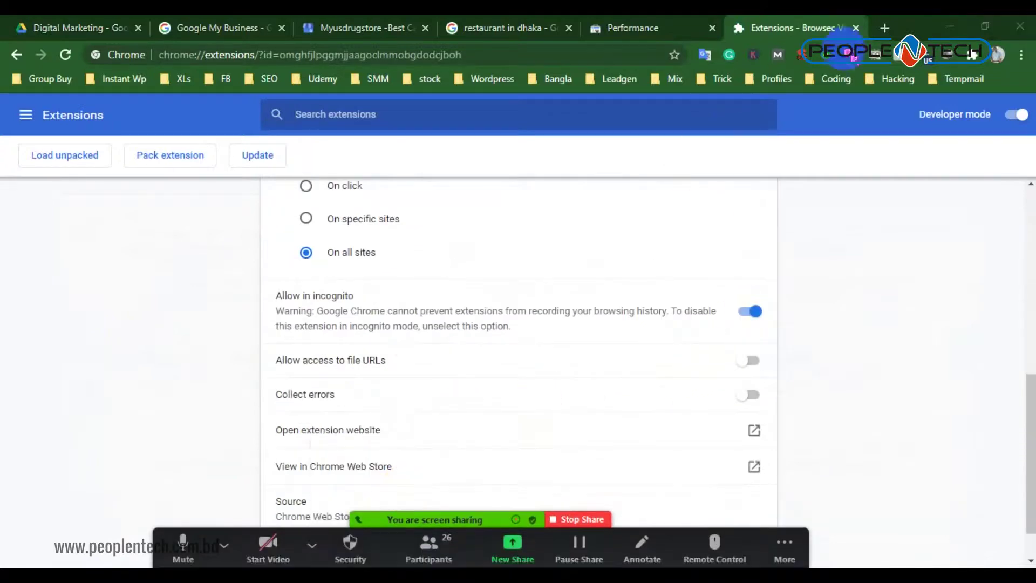
{"action": "left_click", "coordinate": [857, 28]}
Mute all meeting participants and hide the participants list
{"action": "left_click", "coordinate": [426, 546]}
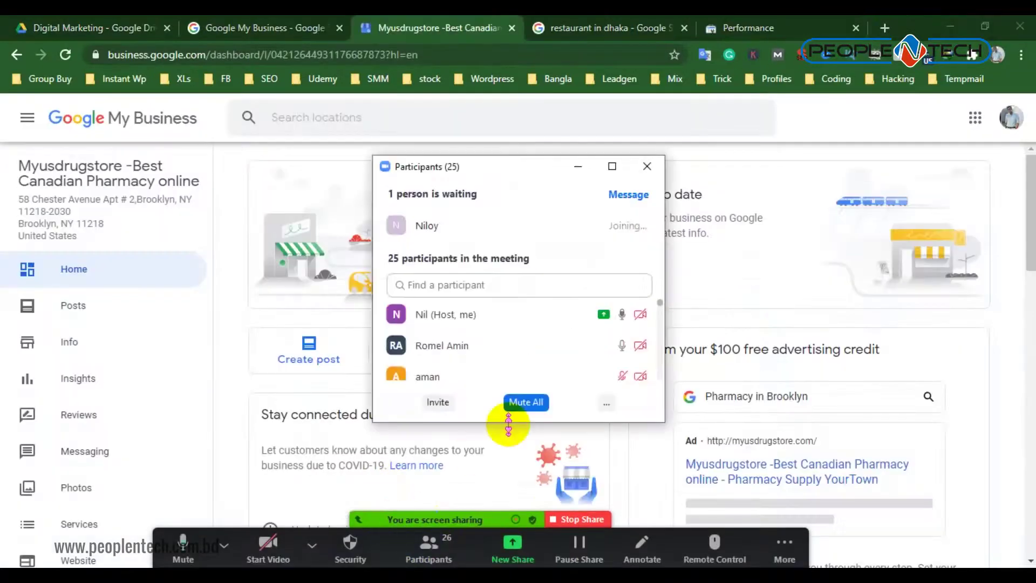
{"action": "left_click", "coordinate": [535, 405]}
{"action": "left_click", "coordinate": [575, 339]}
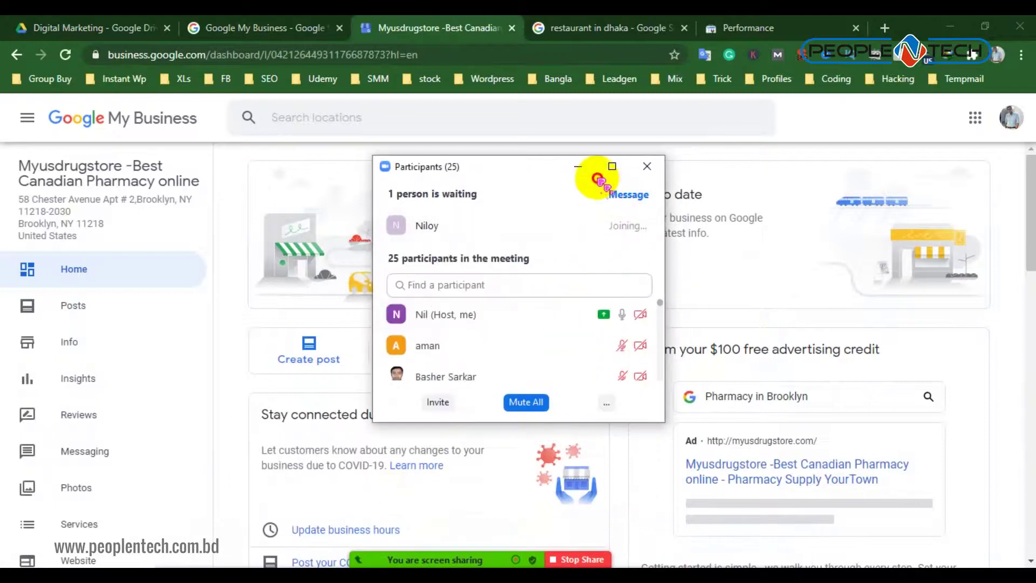
{"action": "left_click", "coordinate": [582, 168]}
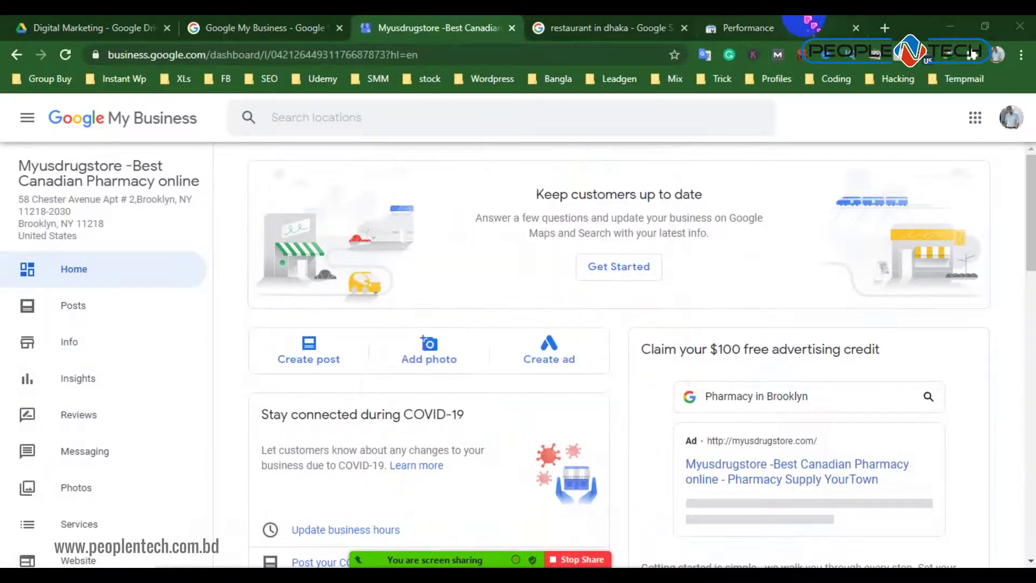
Glance at the 'restaurant in dhaka' results and Performance report, then minimise Chrome
{"action": "left_click", "coordinate": [809, 24]}
{"action": "left_click", "coordinate": [596, 25]}
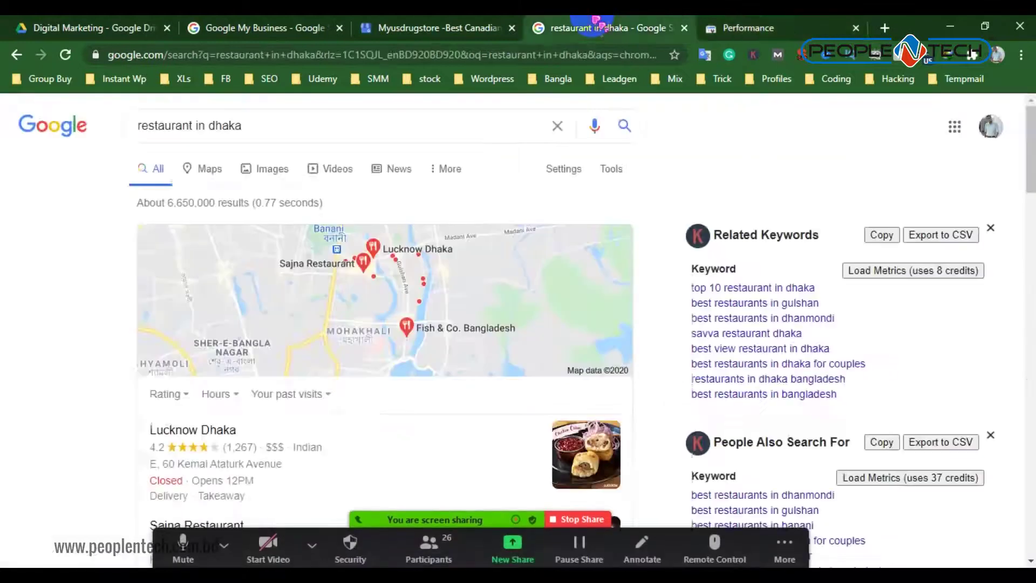
{"action": "left_click", "coordinate": [727, 25]}
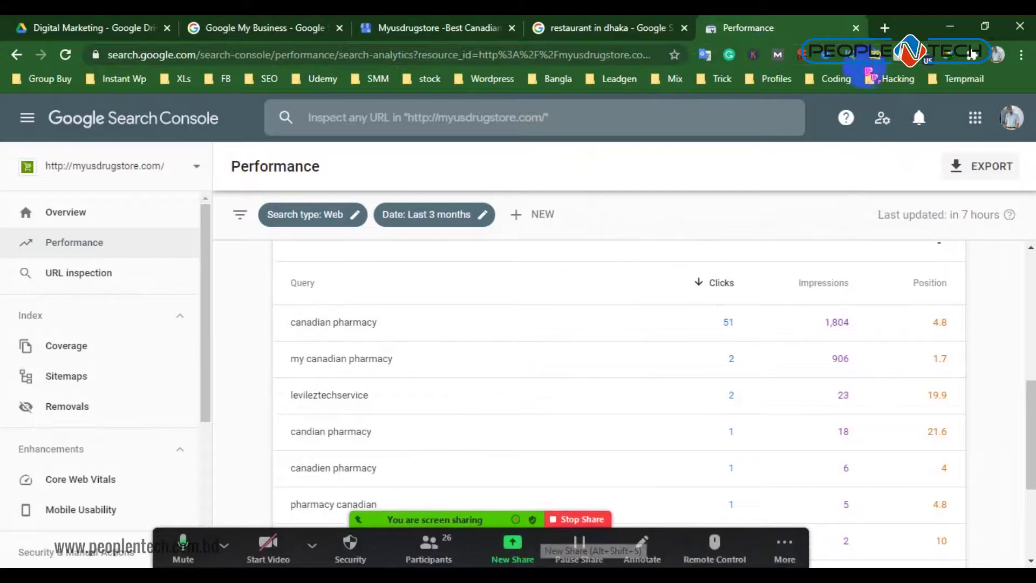
{"action": "left_click", "coordinate": [951, 27]}
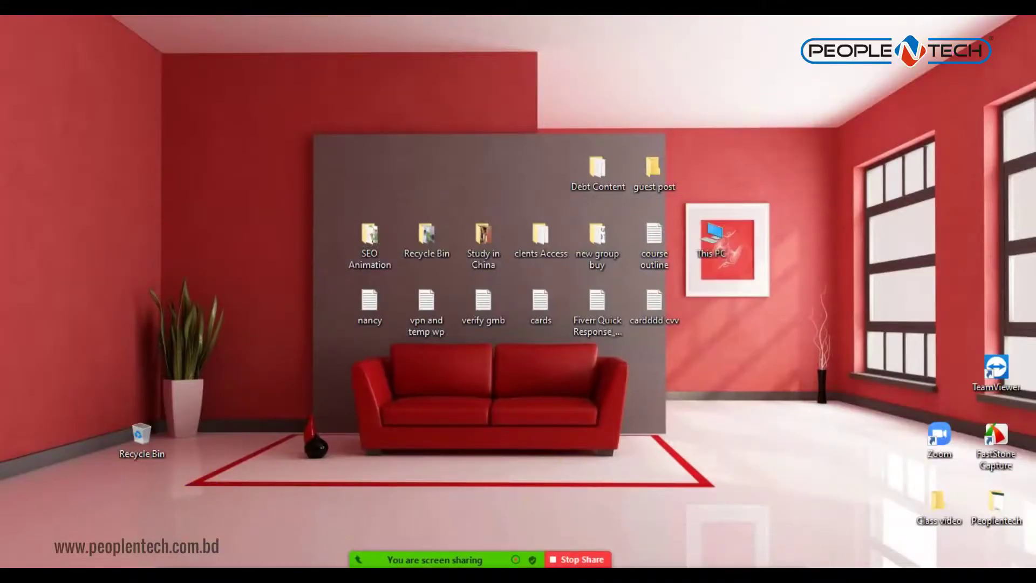
Restore the incognito window and the Search Console Performance window from the taskbar
{"action": "mouse_move", "coordinate": [468, 575]}
{"action": "left_click", "coordinate": [580, 476]}
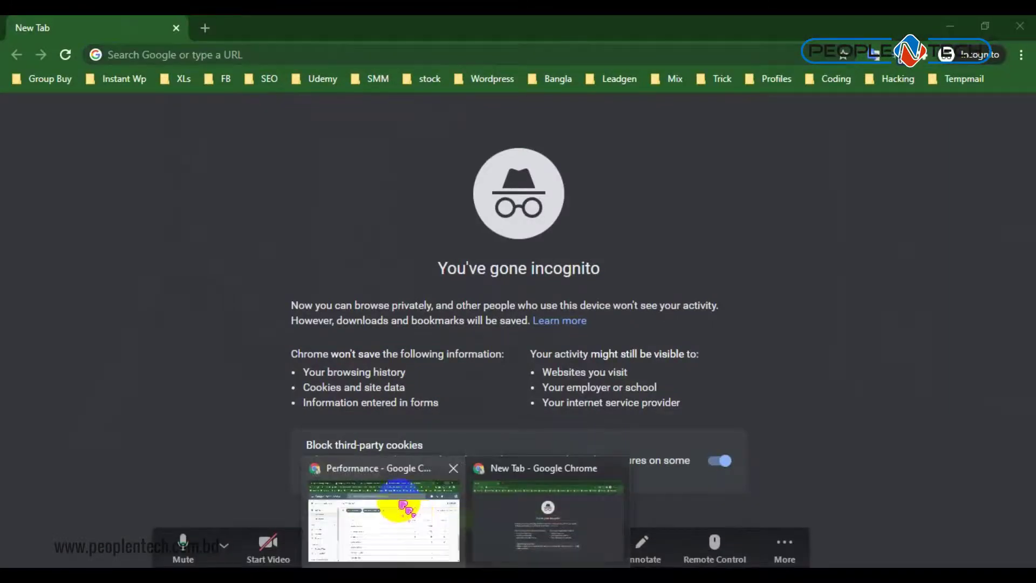
{"action": "left_click", "coordinate": [416, 451]}
Copy the 'my canadian pharmacy' query and paste-and-search it in the incognito window
{"action": "scroll", "coordinate": [321, 313], "scroll_direction": "down", "scroll_amount": 1}
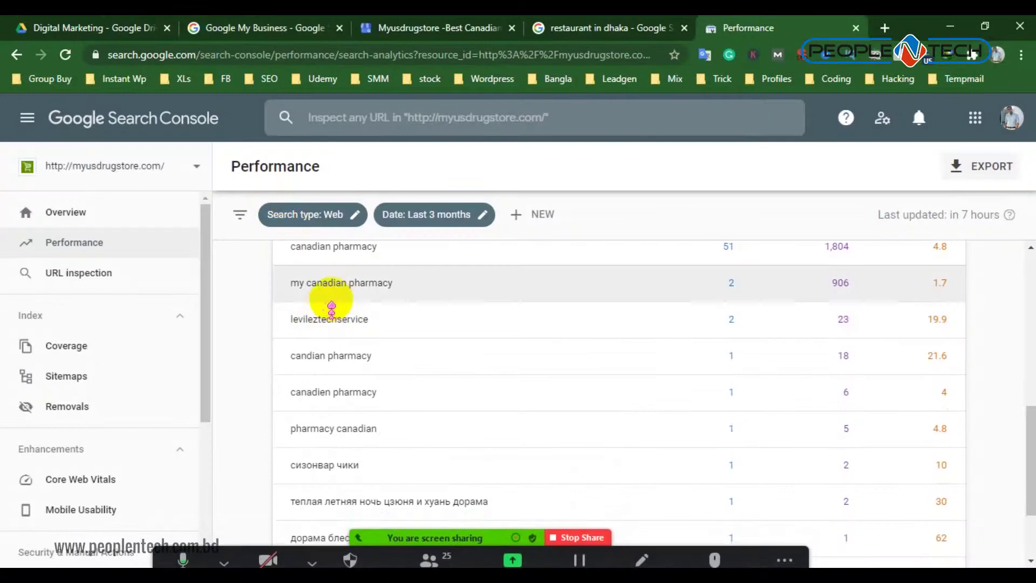
{"action": "left_click_drag", "start_coordinate": [369, 268], "coordinate": [273, 274]}
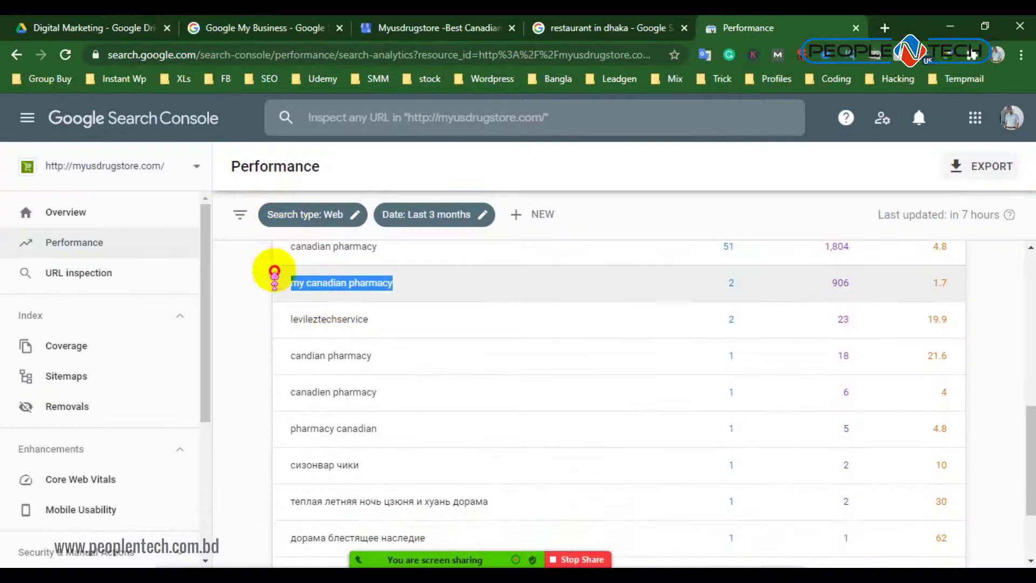
{"action": "right_click", "coordinate": [325, 279]}
{"action": "left_click", "coordinate": [355, 288]}
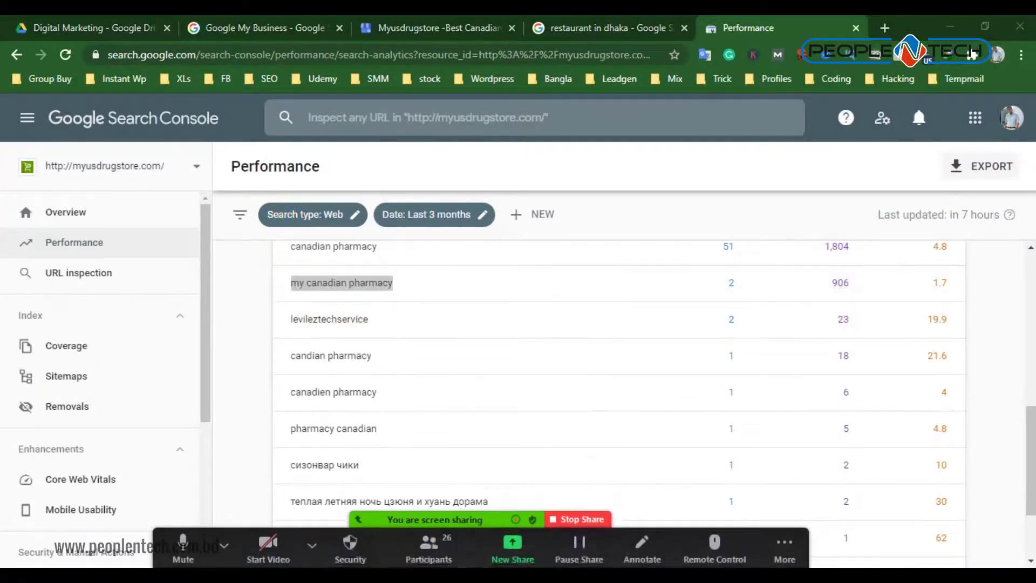
{"action": "left_click", "coordinate": [543, 519]}
{"action": "right_click", "coordinate": [246, 54]}
{"action": "left_click", "coordinate": [300, 171]}
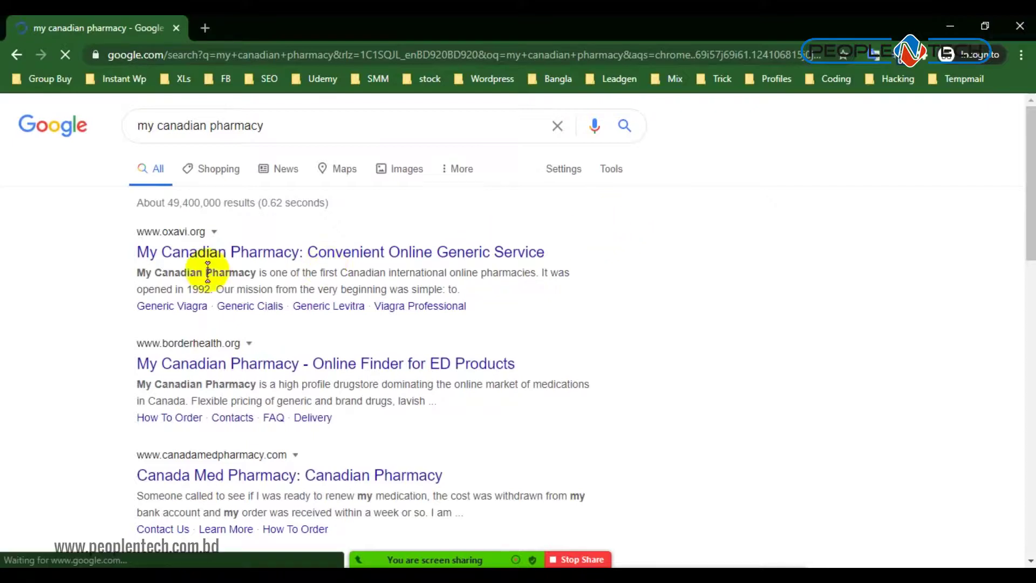
Review the 'my canadian pharmacy' organic results (oxavi.org, borderhealth.org, canadamedpharmacy.com), then switch to Maps
{"action": "scroll", "coordinate": [59, 297], "scroll_direction": "down", "scroll_amount": 4}
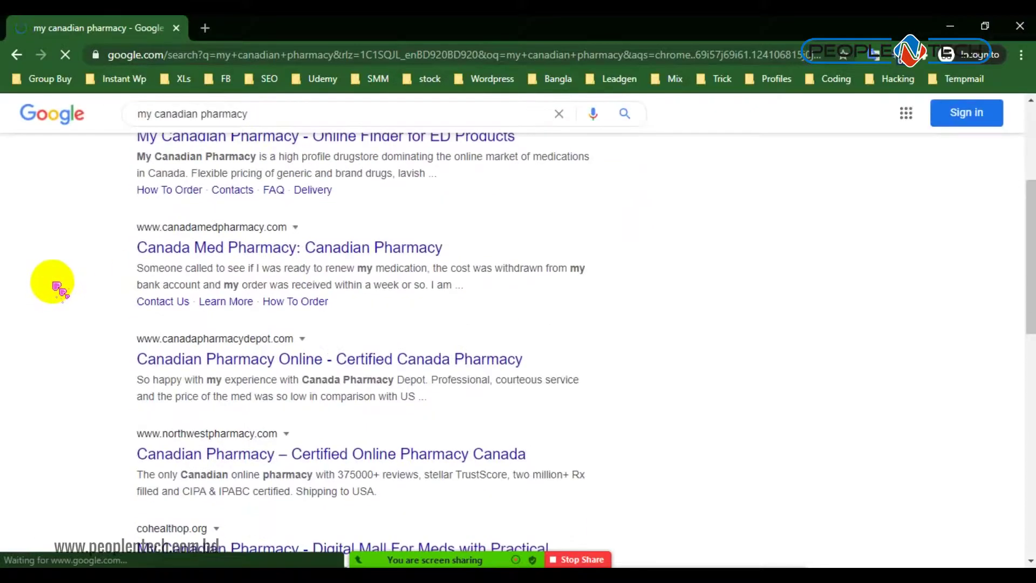
{"action": "scroll", "coordinate": [57, 289], "scroll_direction": "down", "scroll_amount": 4}
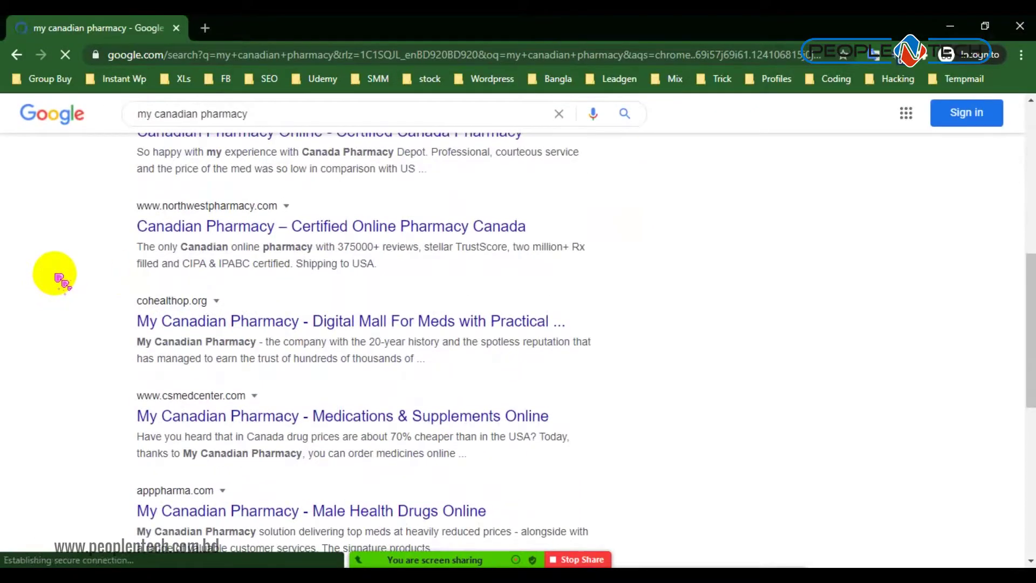
{"action": "scroll", "coordinate": [54, 278], "scroll_direction": "down", "scroll_amount": 7}
{"action": "scroll", "coordinate": [63, 273], "scroll_direction": "up", "scroll_amount": 10}
{"action": "scroll", "coordinate": [266, 239], "scroll_direction": "up", "scroll_amount": 5}
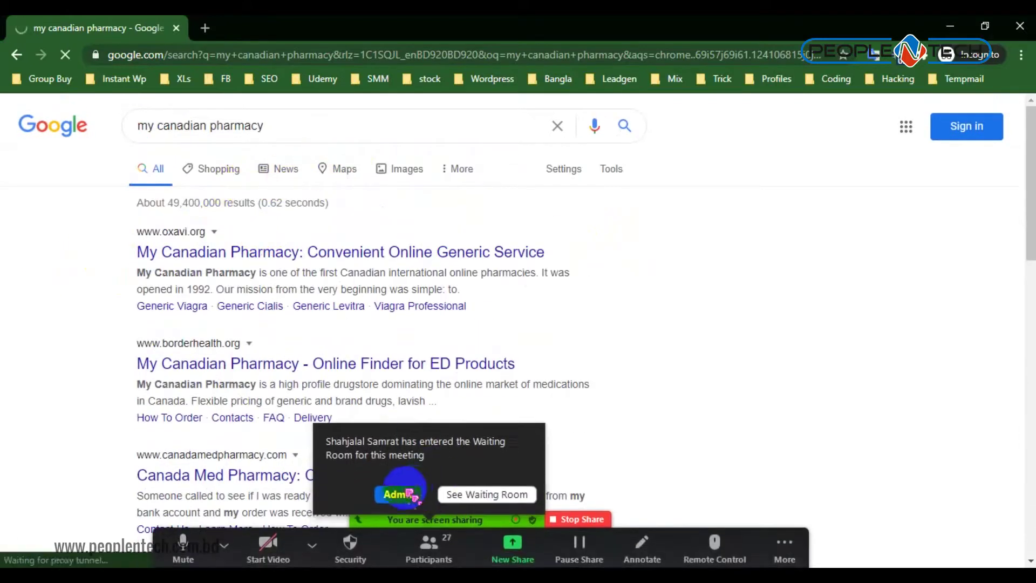
{"action": "left_click", "coordinate": [398, 494]}
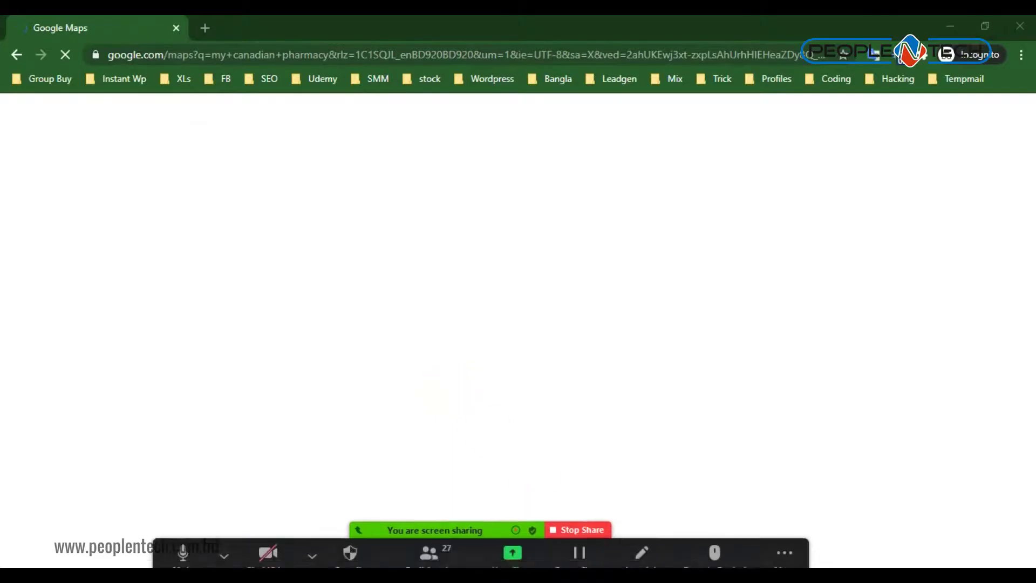
View the My Canadian Drug Store listing on Google Maps, then return to the web results
{"action": "left_click", "coordinate": [456, 540]}
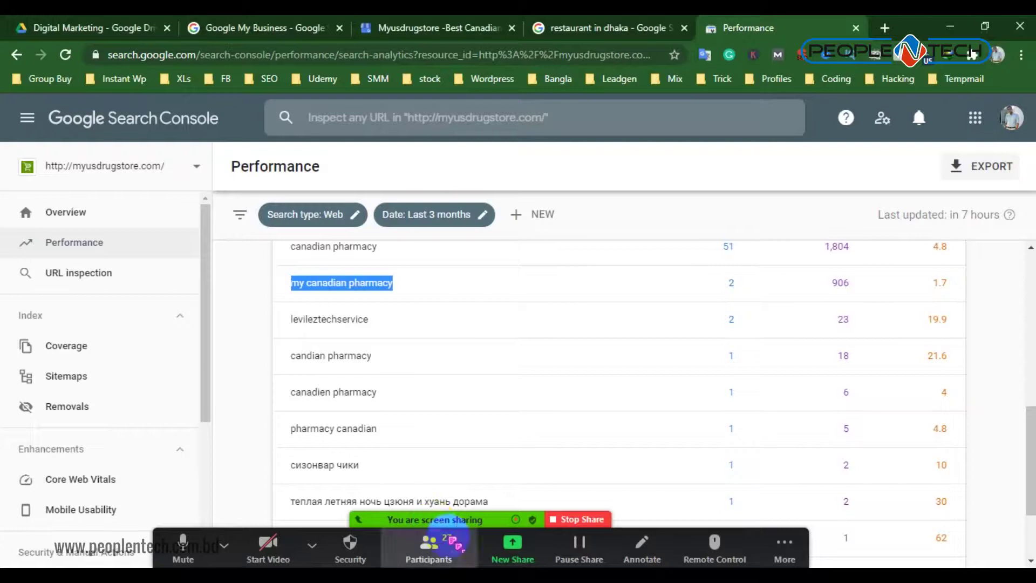
{"action": "left_click", "coordinate": [520, 546]}
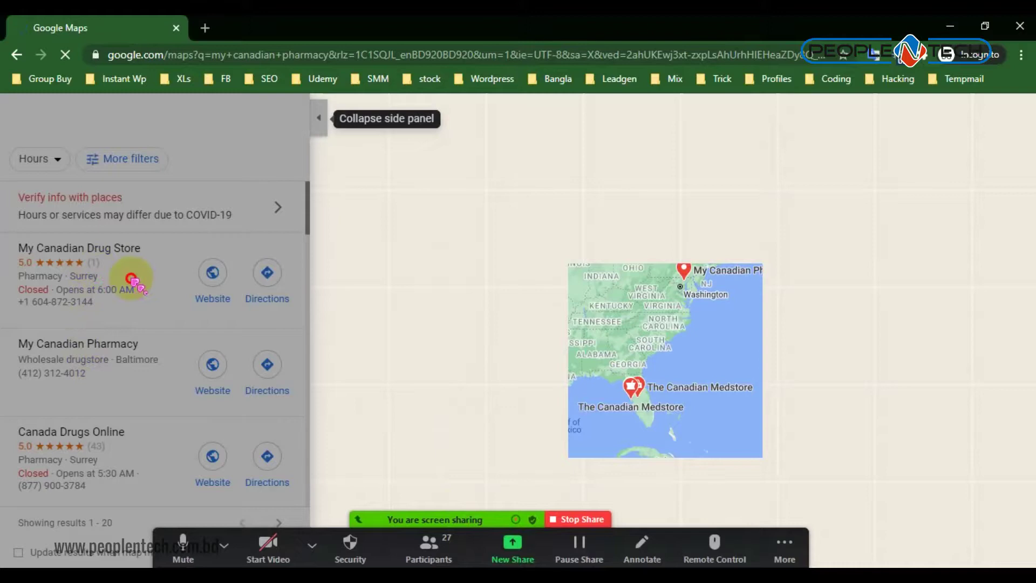
{"action": "left_click", "coordinate": [132, 279]}
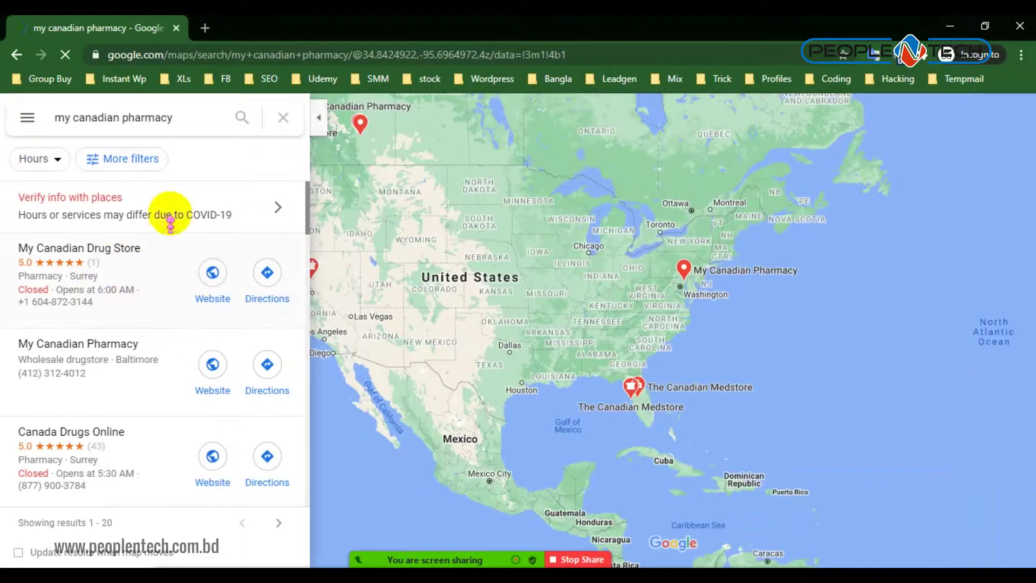
{"action": "left_click", "coordinate": [17, 54]}
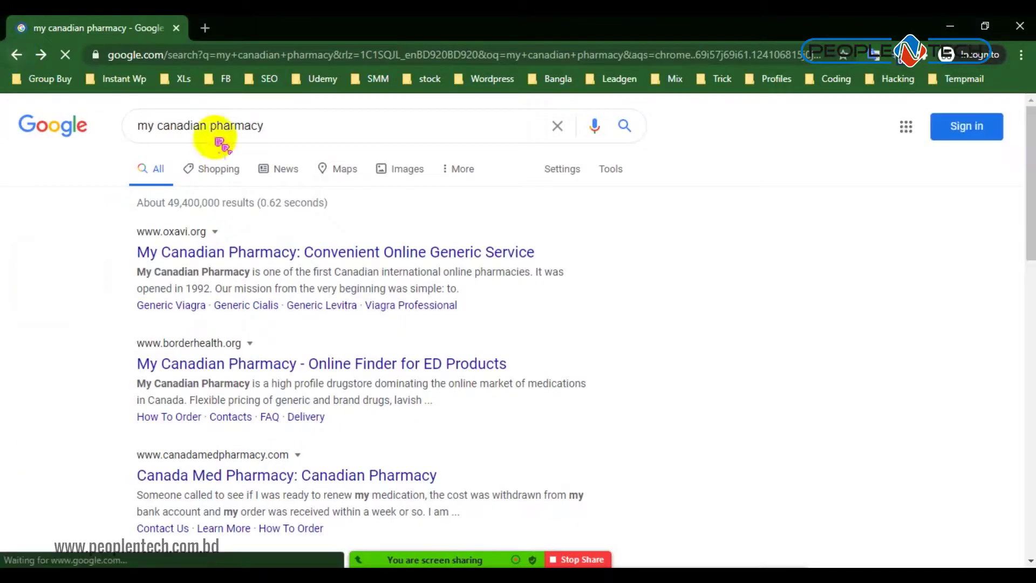
Look over the 'my canadian pharmacy' results, then bring the Search Console Performance report forward
{"action": "scroll", "coordinate": [403, 329], "scroll_direction": "down", "scroll_amount": 4}
{"action": "scroll", "coordinate": [404, 330], "scroll_direction": "down", "scroll_amount": 1}
{"action": "scroll", "coordinate": [405, 316], "scroll_direction": "down", "scroll_amount": 4}
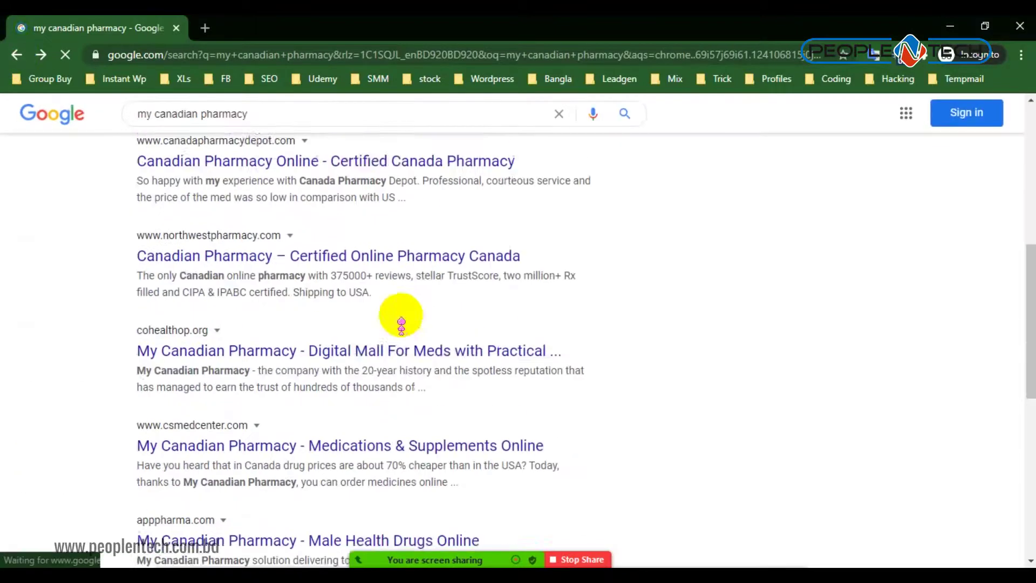
{"action": "scroll", "coordinate": [342, 312], "scroll_direction": "down", "scroll_amount": 7}
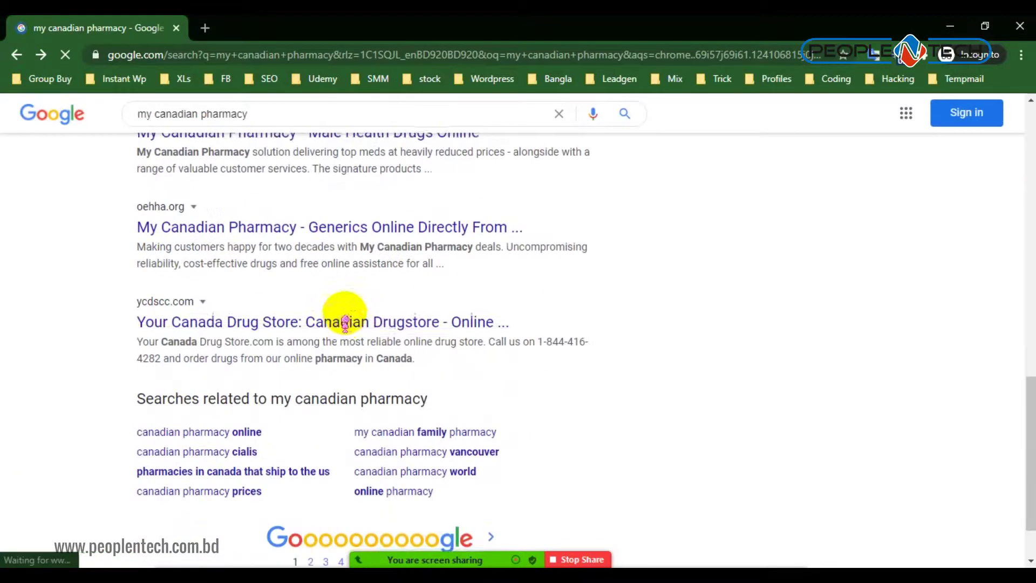
{"action": "scroll", "coordinate": [342, 310], "scroll_direction": "up", "scroll_amount": 7}
{"action": "scroll", "coordinate": [342, 310], "scroll_direction": "up", "scroll_amount": 4}
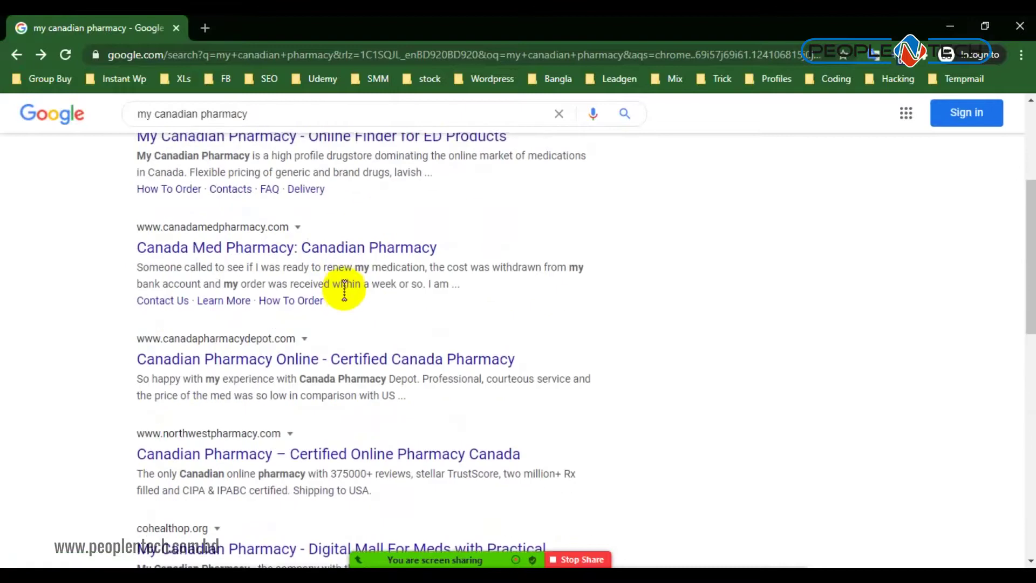
{"action": "scroll", "coordinate": [344, 286], "scroll_direction": "up", "scroll_amount": 4}
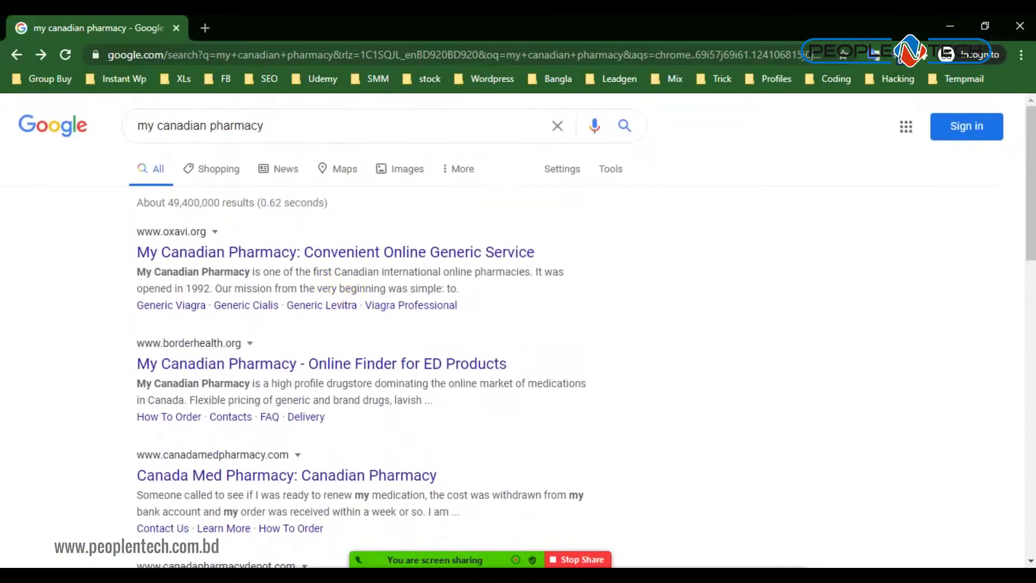
{"action": "left_click", "coordinate": [363, 501]}
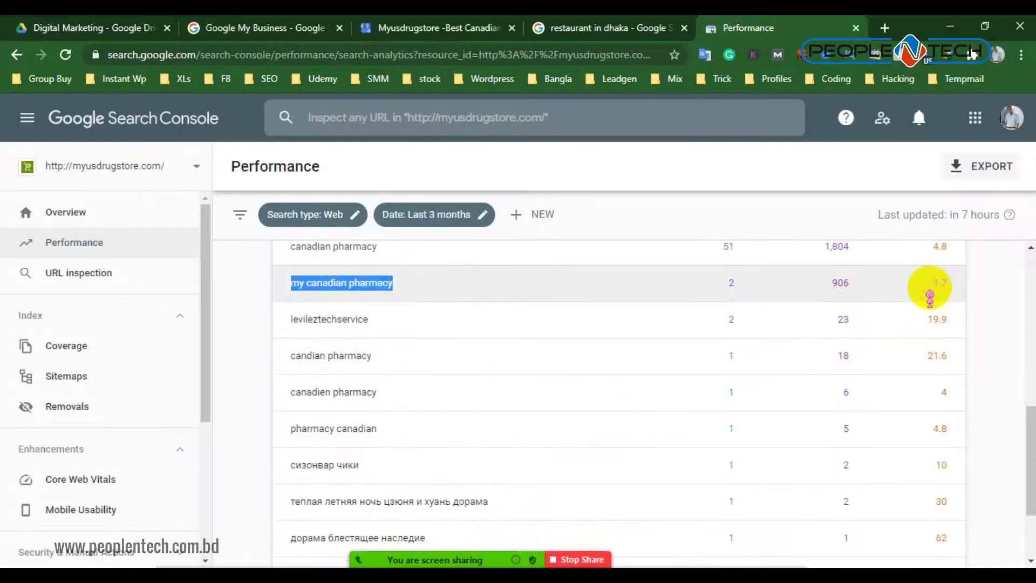
Copy the 'canadian pharmacy' query from the Search Console Queries table
{"action": "scroll", "coordinate": [718, 296], "scroll_direction": "up", "scroll_amount": 1}
{"action": "scroll", "coordinate": [783, 351], "scroll_direction": "down", "scroll_amount": 1}
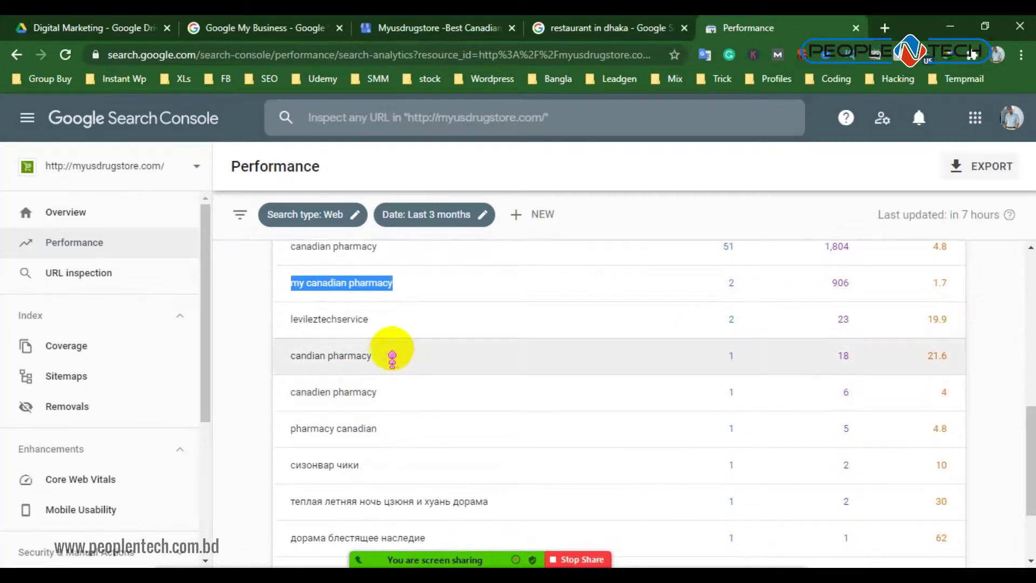
{"action": "left_click_drag", "start_coordinate": [391, 353], "coordinate": [305, 349]}
{"action": "scroll", "coordinate": [470, 331], "scroll_direction": "up", "scroll_amount": 3}
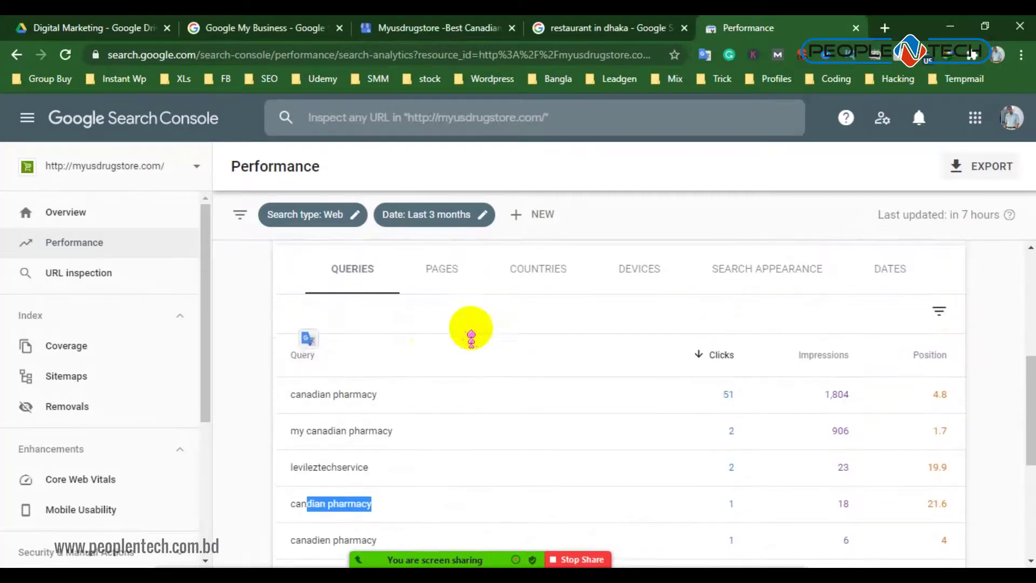
{"action": "left_click_drag", "start_coordinate": [416, 386], "coordinate": [289, 385]}
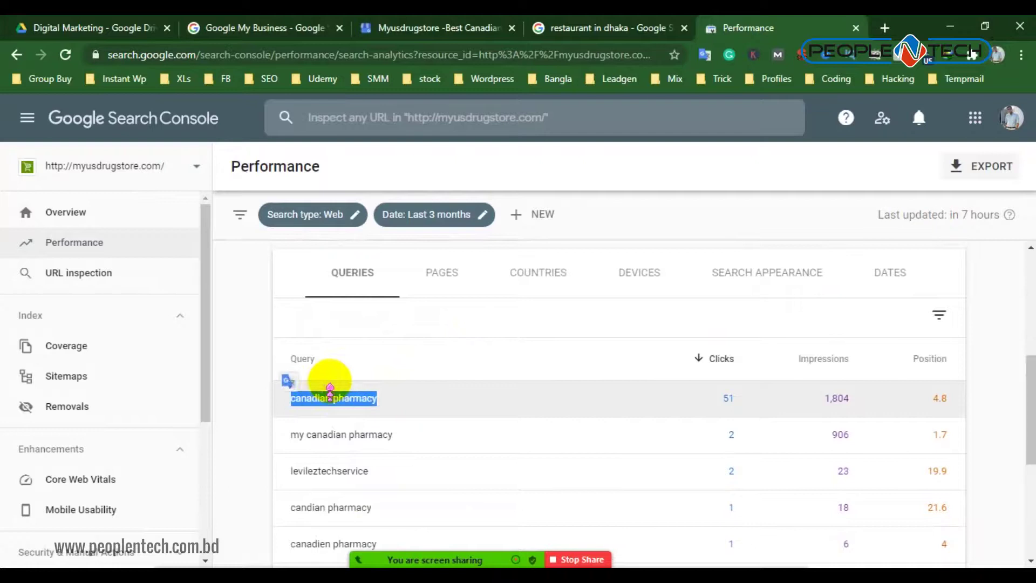
{"action": "right_click", "coordinate": [350, 384]}
{"action": "left_click", "coordinate": [374, 393]}
Copy the misspelled 'candian pharmacy' query and bring the Google results window forward
{"action": "scroll", "coordinate": [388, 393], "scroll_direction": "down", "scroll_amount": 3}
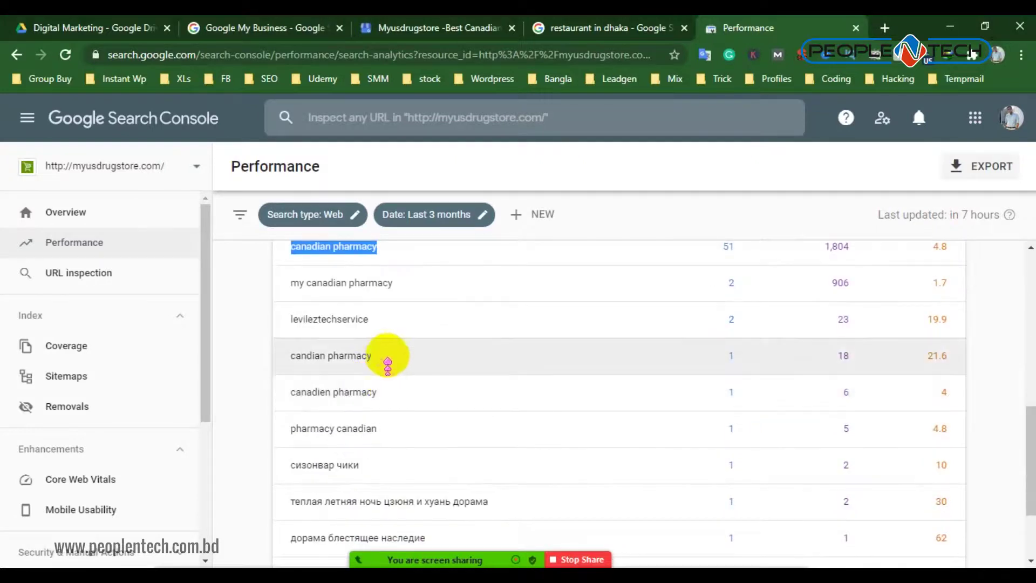
{"action": "left_click_drag", "start_coordinate": [383, 350], "coordinate": [279, 350]}
{"action": "right_click", "coordinate": [361, 356]}
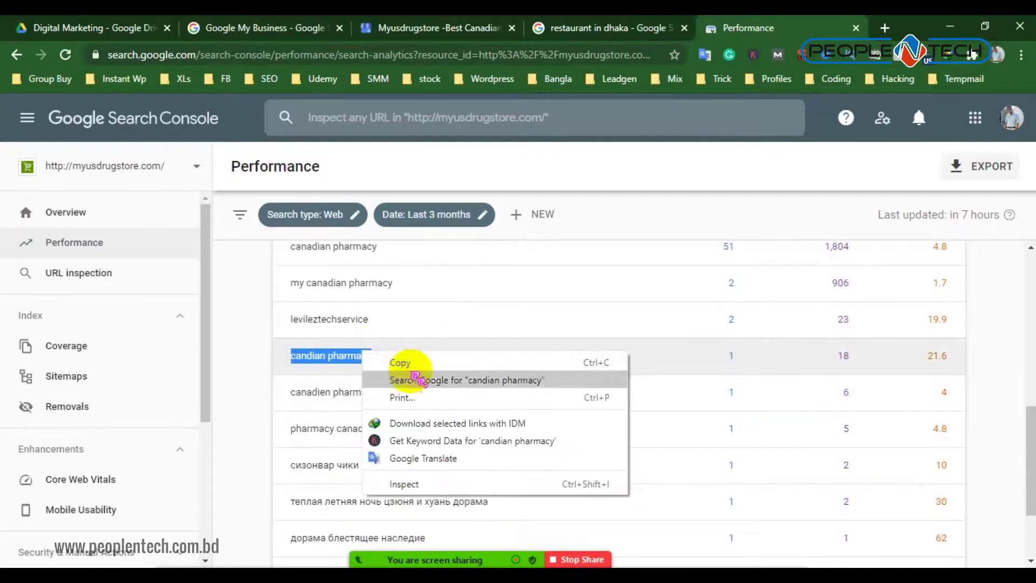
{"action": "left_click", "coordinate": [398, 362]}
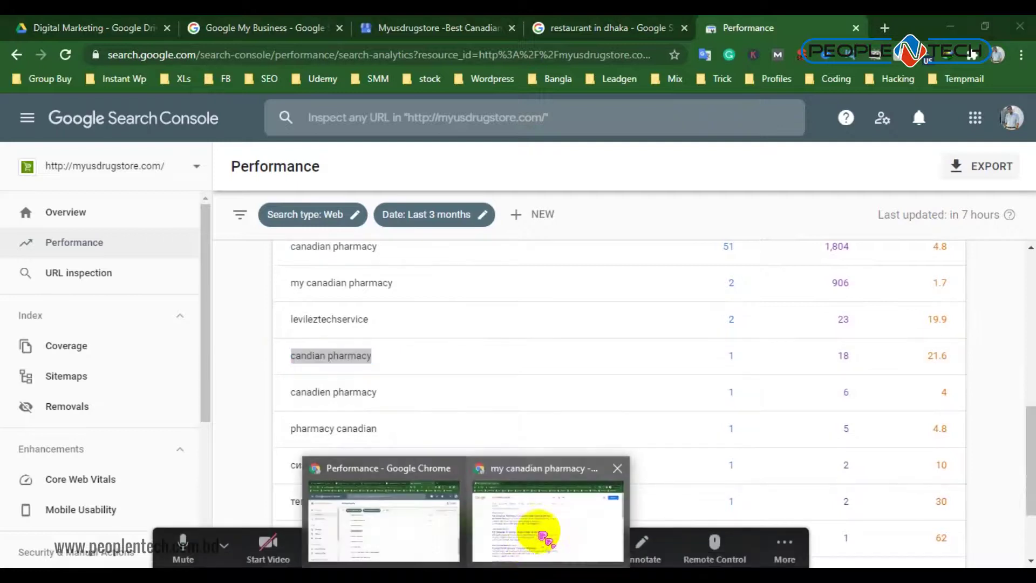
{"action": "left_click", "coordinate": [521, 536]}
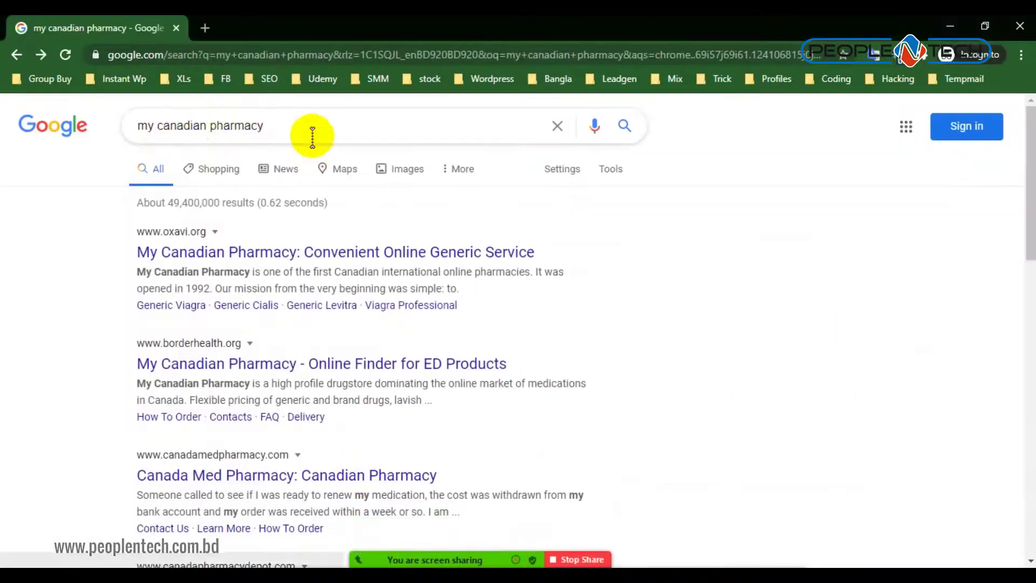
Replace the search query with the pasted 'candian pharmacy', run it and review the results
{"action": "double_click", "coordinate": [301, 123]}
{"action": "right_click", "coordinate": [318, 126]}
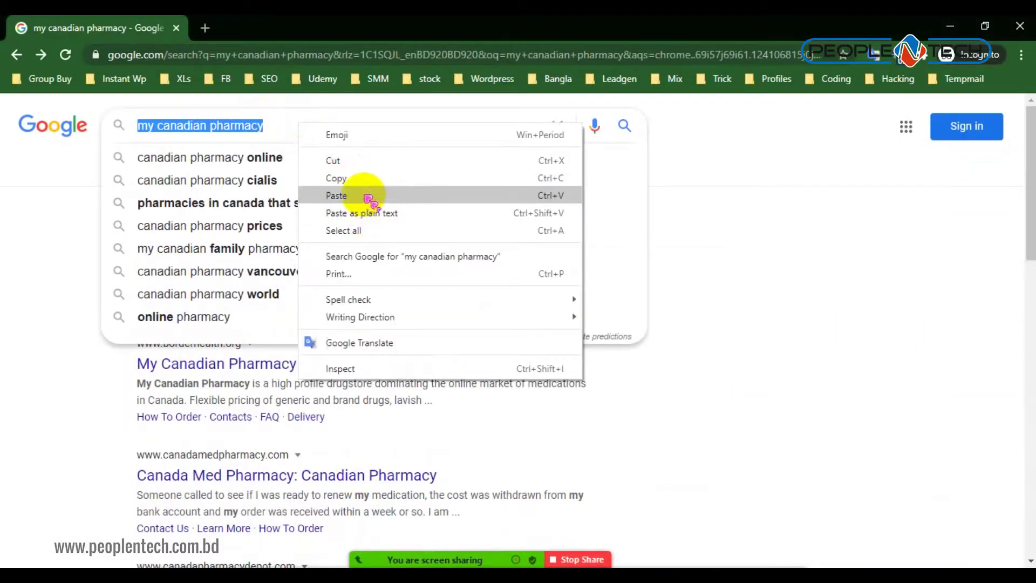
{"action": "left_click", "coordinate": [363, 196]}
{"action": "key", "text": "Return"}
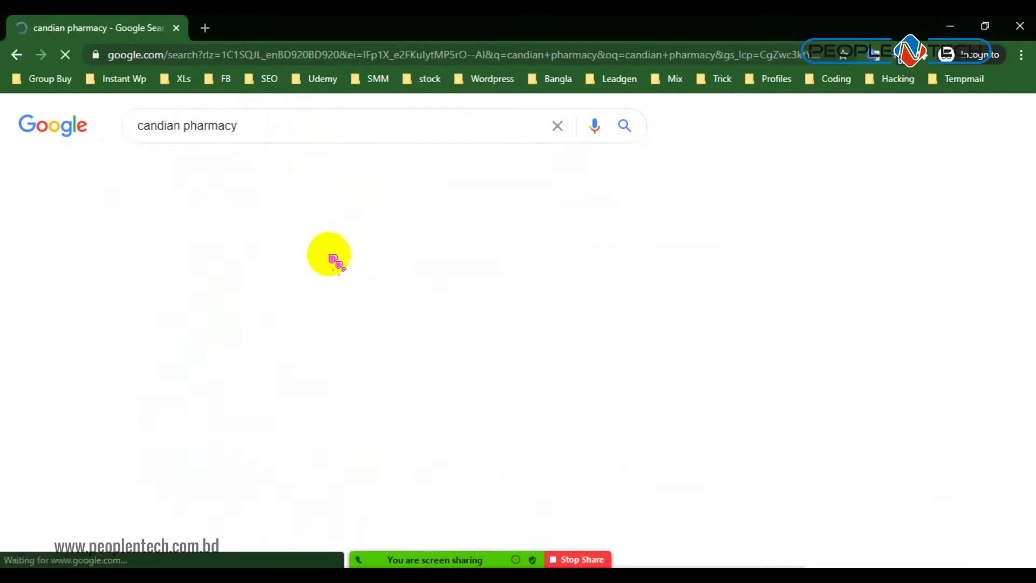
{"action": "scroll", "coordinate": [348, 286], "scroll_direction": "down", "scroll_amount": 5}
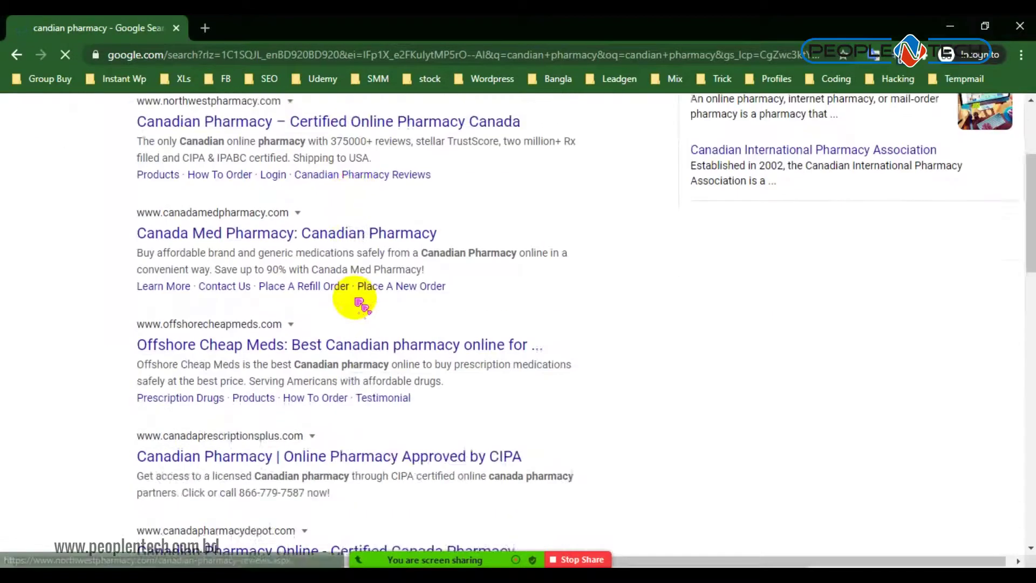
{"action": "scroll", "coordinate": [359, 303], "scroll_direction": "down", "scroll_amount": 10}
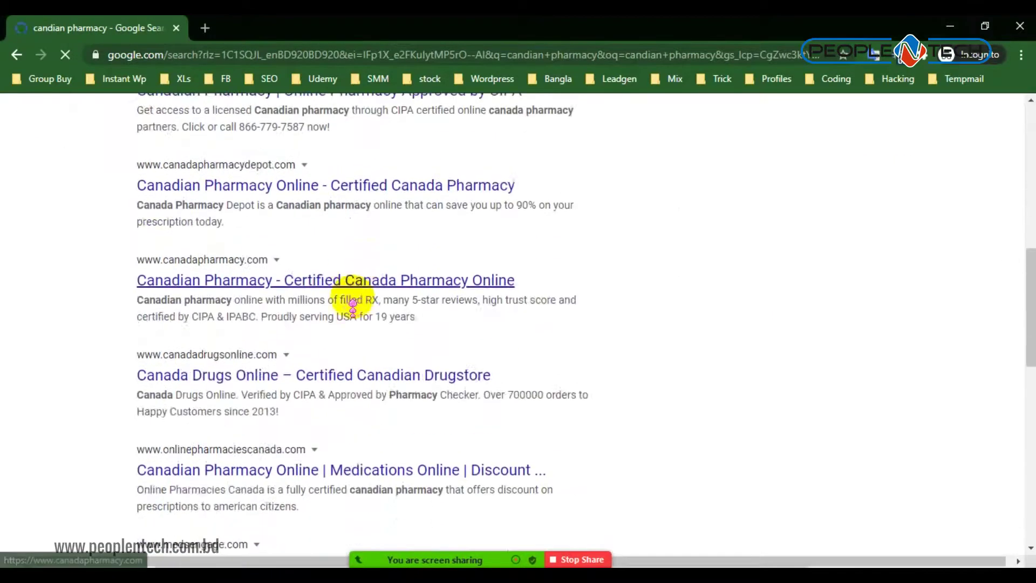
{"action": "scroll", "coordinate": [345, 311], "scroll_direction": "up", "scroll_amount": 4}
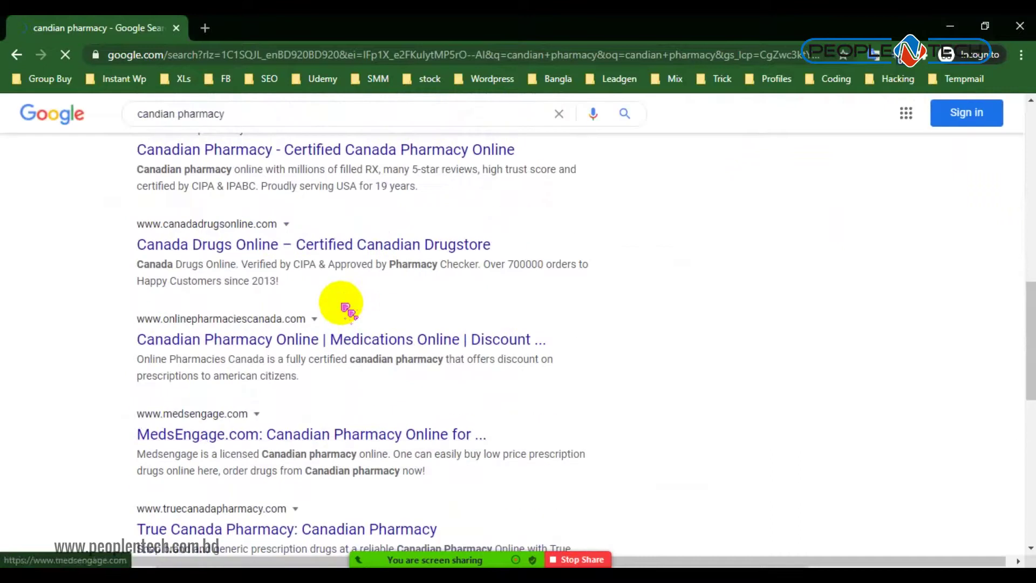
{"action": "scroll", "coordinate": [343, 305], "scroll_direction": "up", "scroll_amount": 2}
{"action": "scroll", "coordinate": [343, 297], "scroll_direction": "down", "scroll_amount": 10}
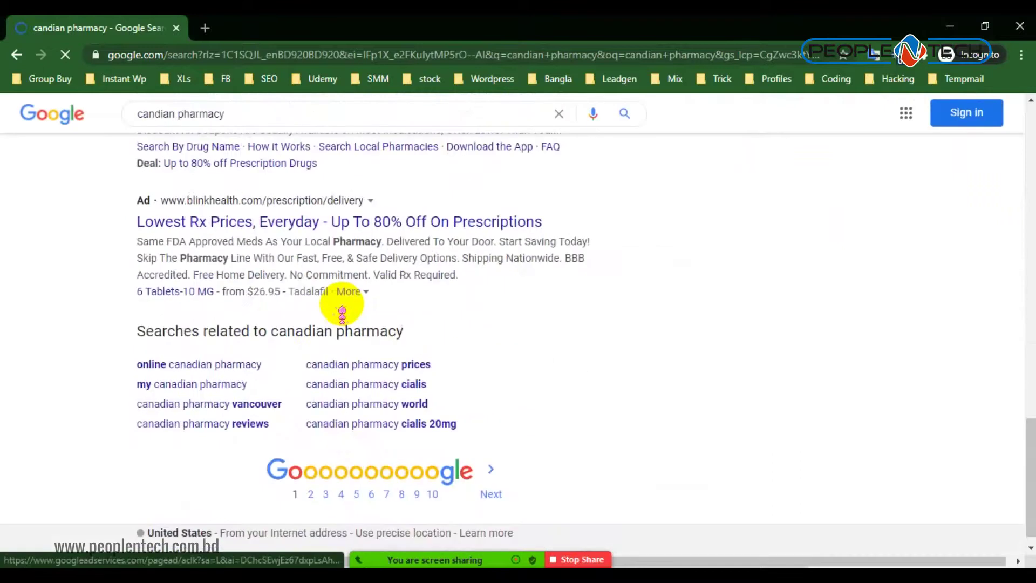
Move to the second results page and scroll through the later results
{"action": "left_click", "coordinate": [311, 495]}
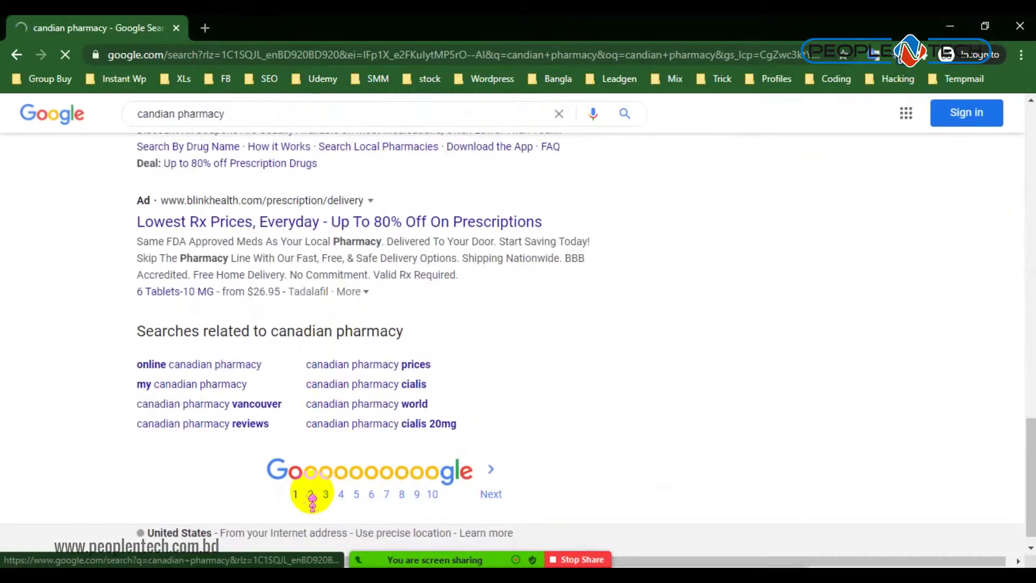
{"action": "scroll", "coordinate": [343, 421], "scroll_direction": "down", "scroll_amount": 5}
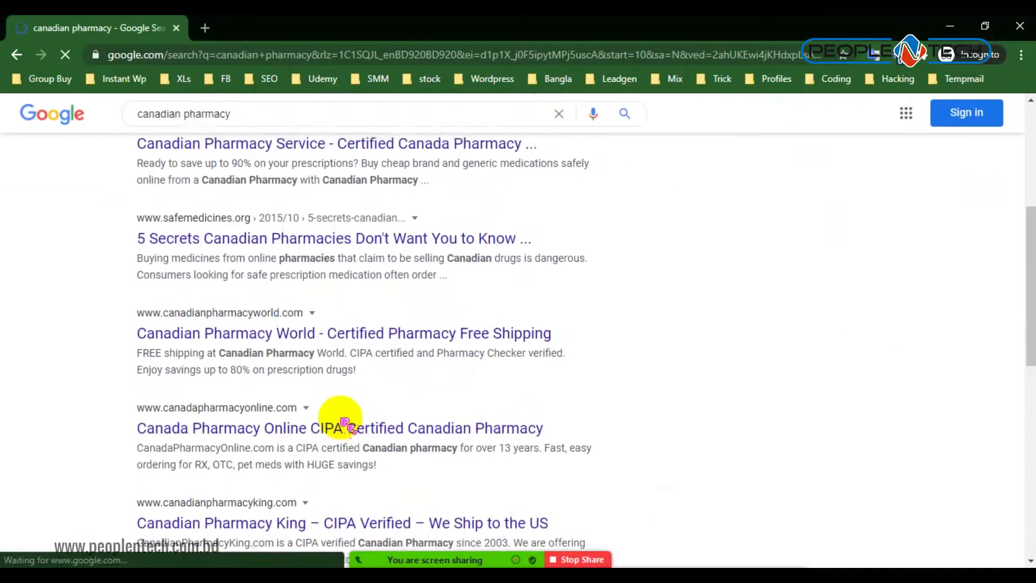
{"action": "scroll", "coordinate": [343, 421], "scroll_direction": "down", "scroll_amount": 7}
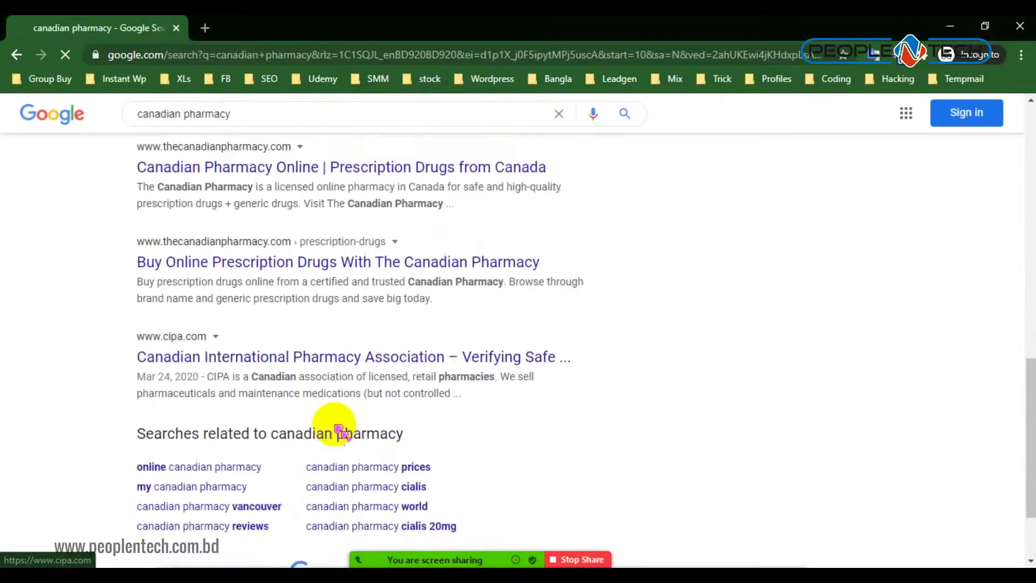
{"action": "scroll", "coordinate": [335, 421], "scroll_direction": "down", "scroll_amount": 3}
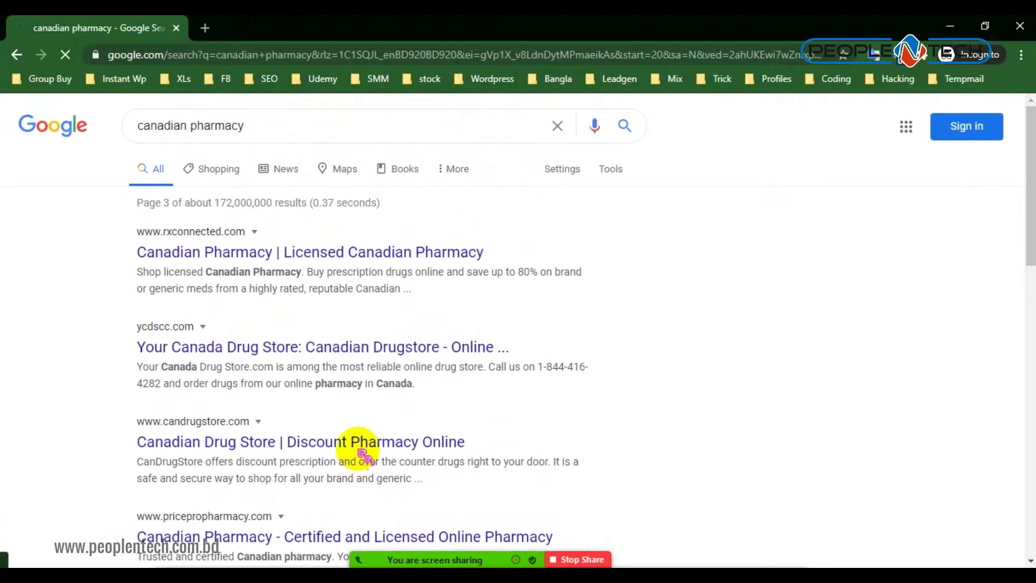
{"action": "scroll", "coordinate": [351, 459], "scroll_direction": "down", "scroll_amount": 1}
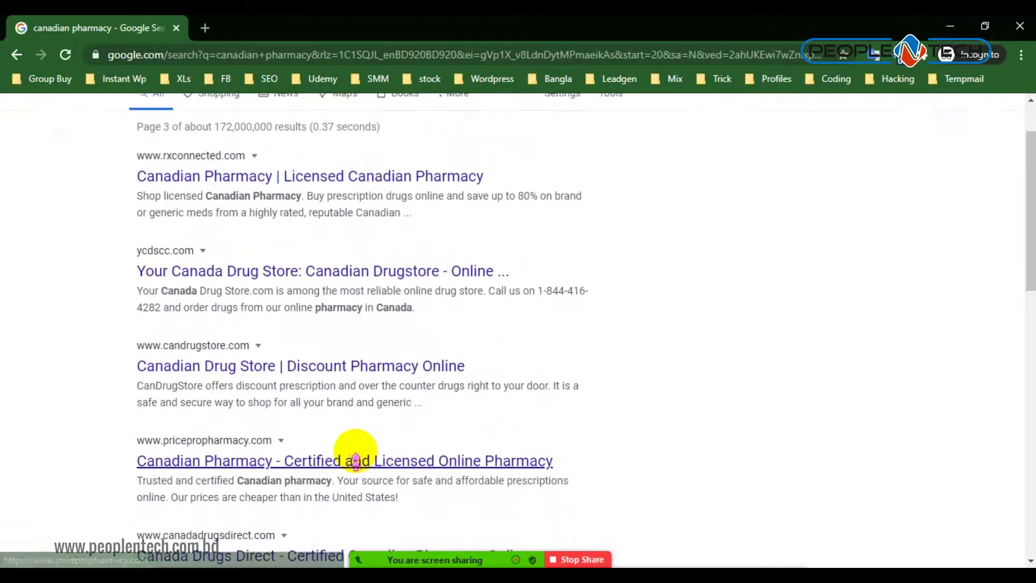
{"action": "scroll", "coordinate": [354, 459], "scroll_direction": "down", "scroll_amount": 4}
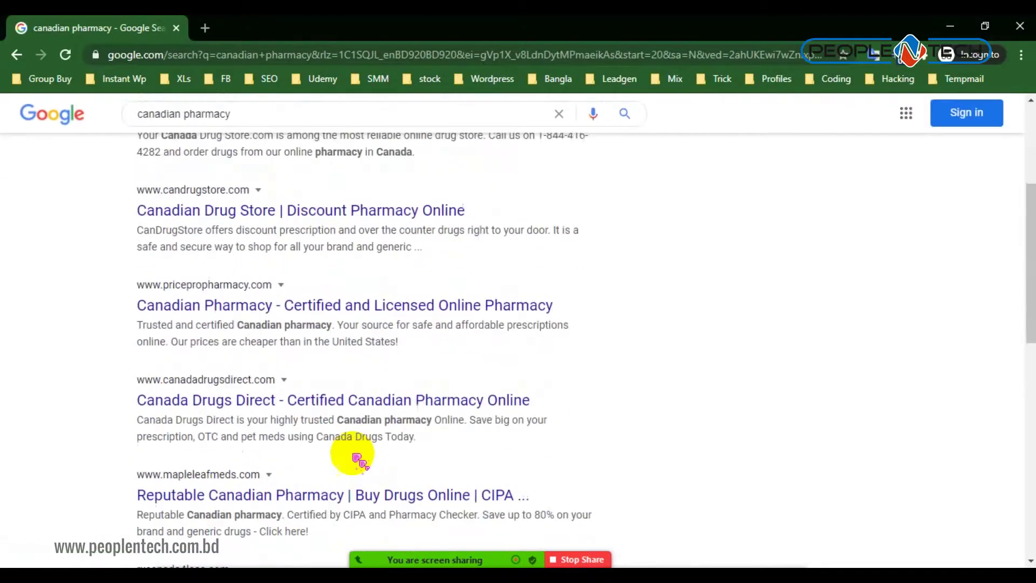
{"action": "scroll", "coordinate": [351, 451], "scroll_direction": "down", "scroll_amount": 5}
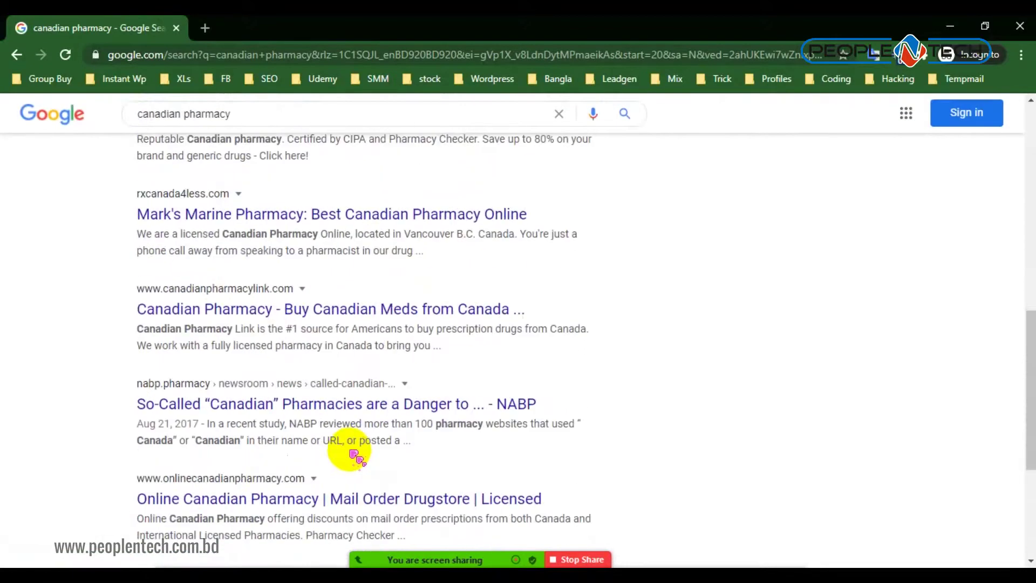
{"action": "scroll", "coordinate": [355, 456], "scroll_direction": "down", "scroll_amount": 4}
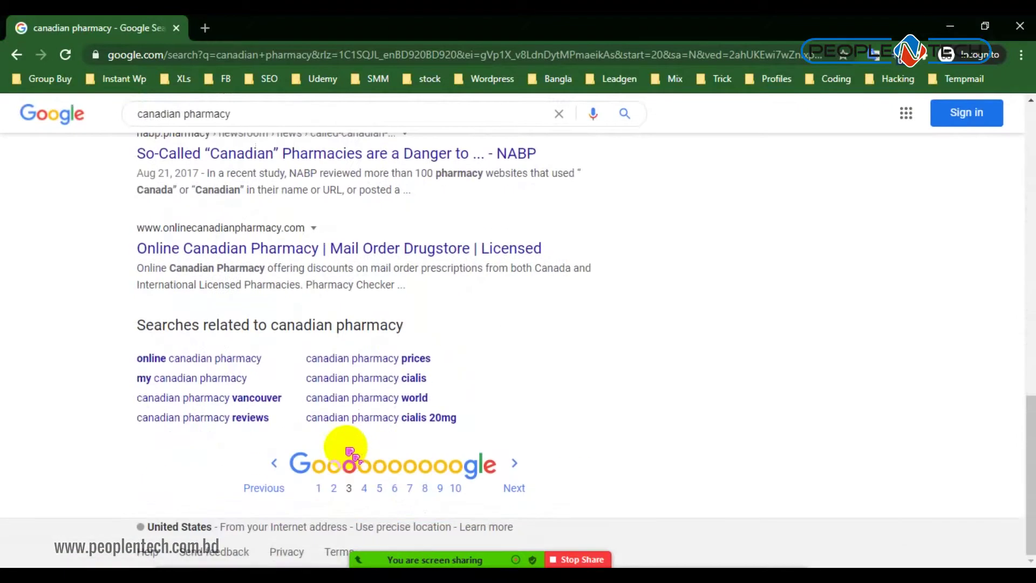
{"action": "scroll", "coordinate": [351, 451], "scroll_direction": "up", "scroll_amount": 15}
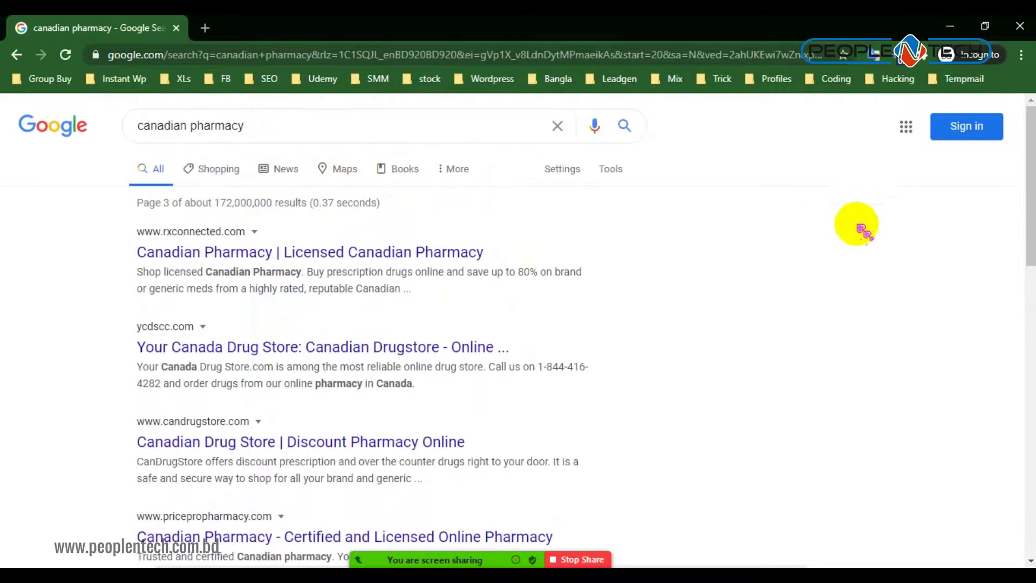
Close the Google search window and select the 'candian pharmacy' query in Search Console
{"action": "left_click", "coordinate": [1020, 26]}
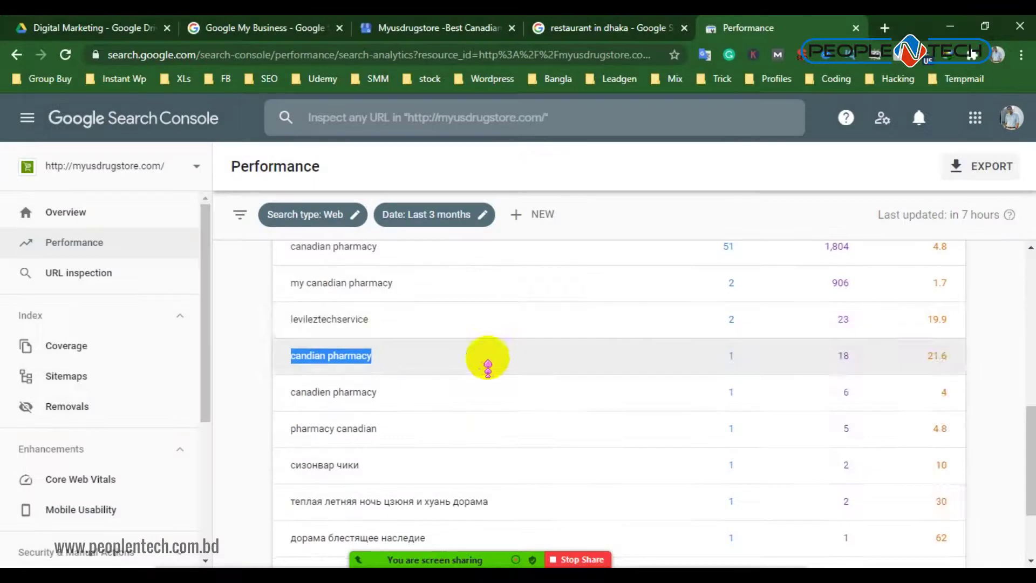
{"action": "scroll", "coordinate": [386, 340], "scroll_direction": "up", "scroll_amount": 10}
{"action": "scroll", "coordinate": [386, 357], "scroll_direction": "down", "scroll_amount": 5}
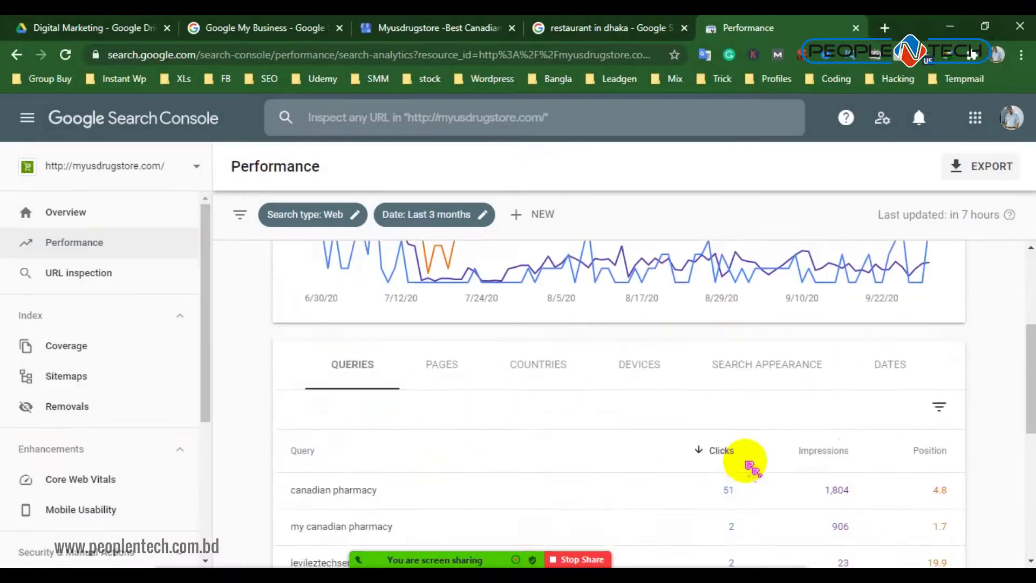
{"action": "triple_click", "coordinate": [537, 500]}
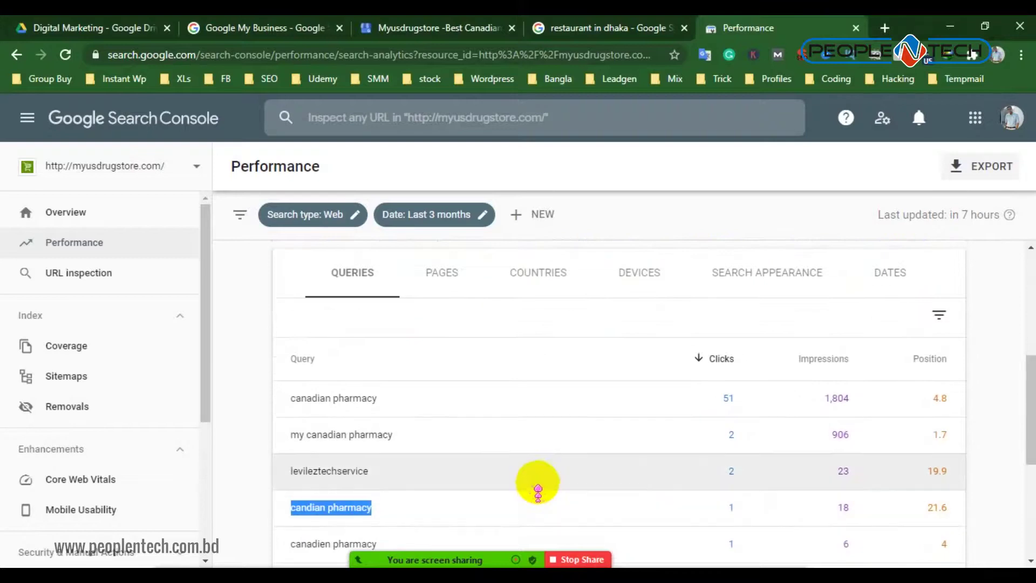
Turn off Browsec privacy protection in a new tab
{"action": "left_click", "coordinate": [885, 27]}
{"action": "left_click", "coordinate": [929, 53]}
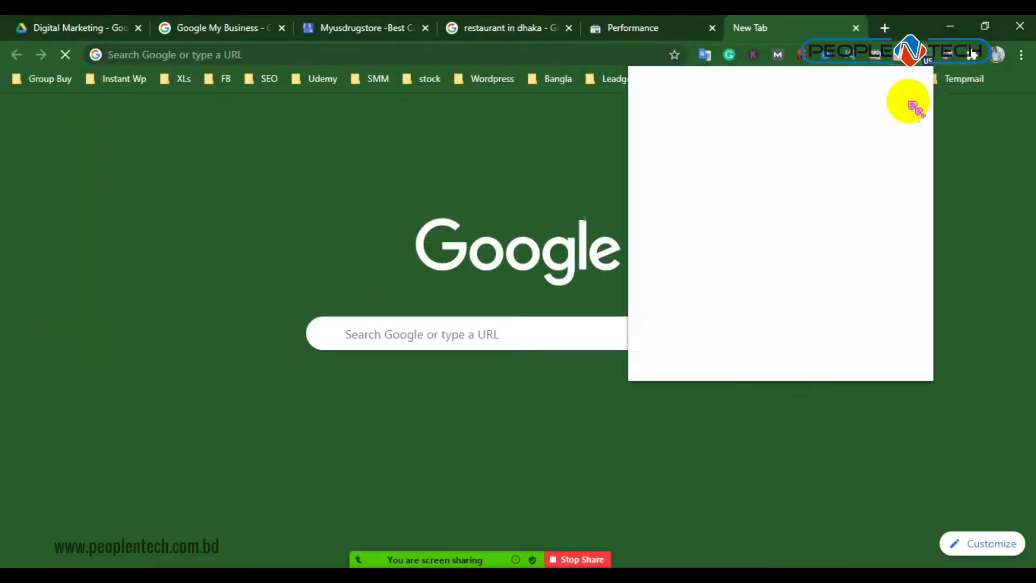
{"action": "left_click", "coordinate": [894, 367]}
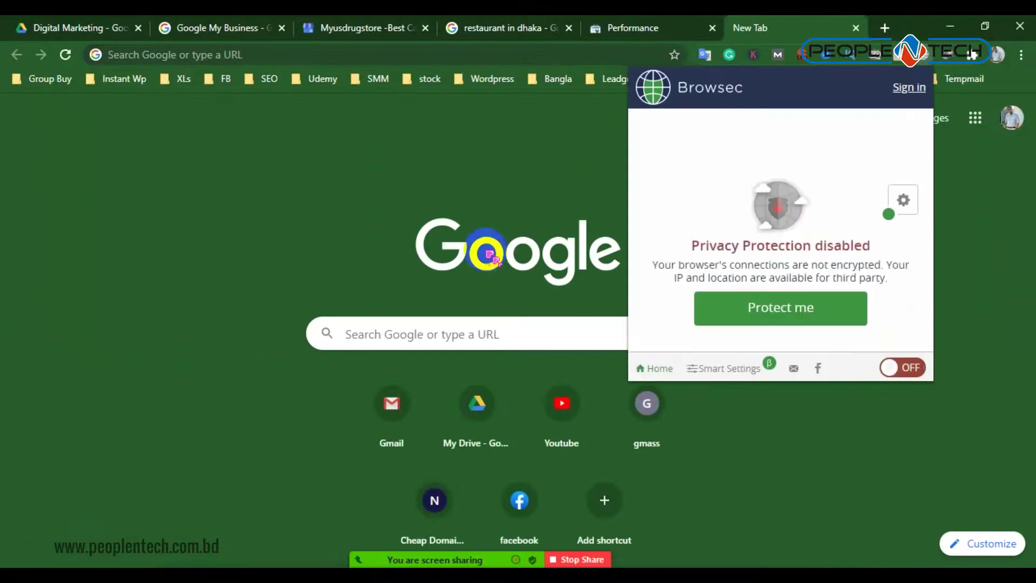
{"action": "left_click", "coordinate": [397, 224]}
Search for 'ahrefs' and open the Ahrefs homepage
{"action": "left_click", "coordinate": [393, 55]}
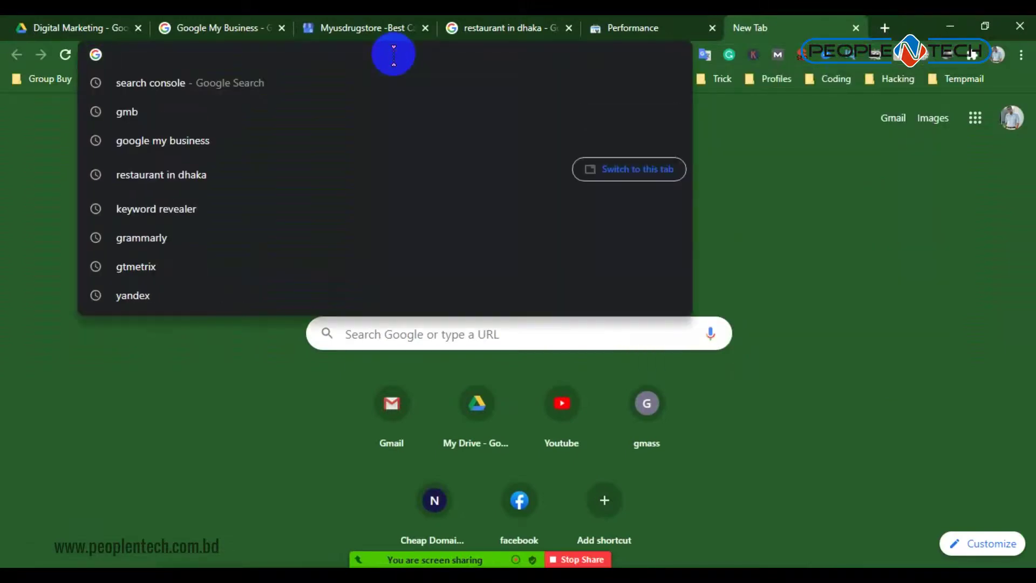
{"action": "type", "text": "ahrefs"}
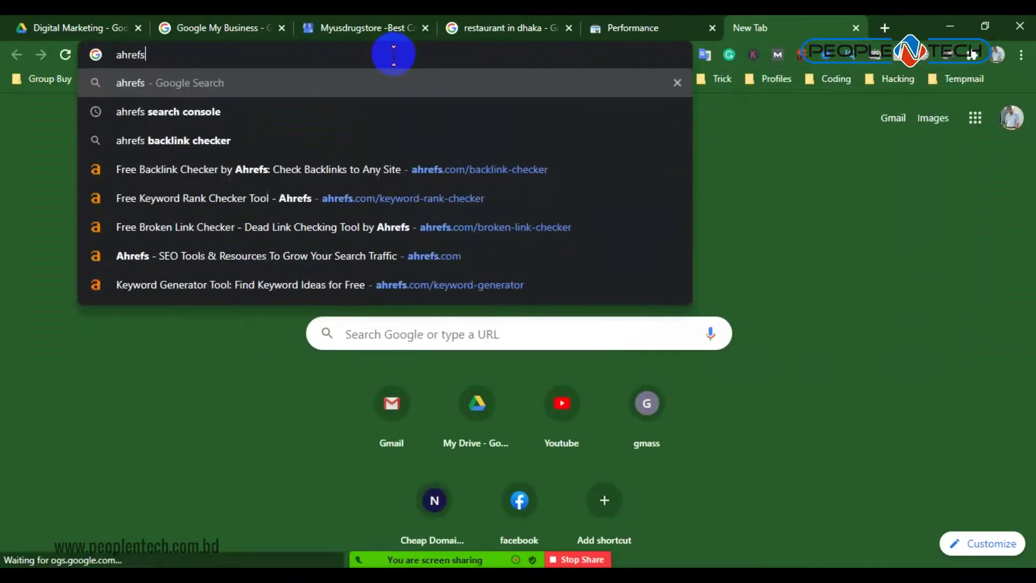
{"action": "key", "text": "Return"}
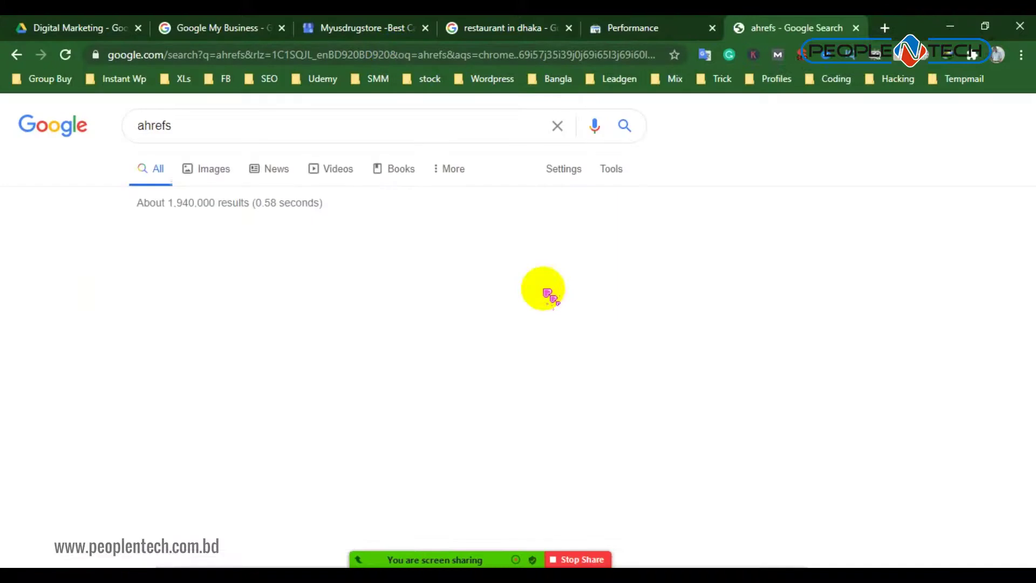
{"action": "left_click", "coordinate": [283, 253]}
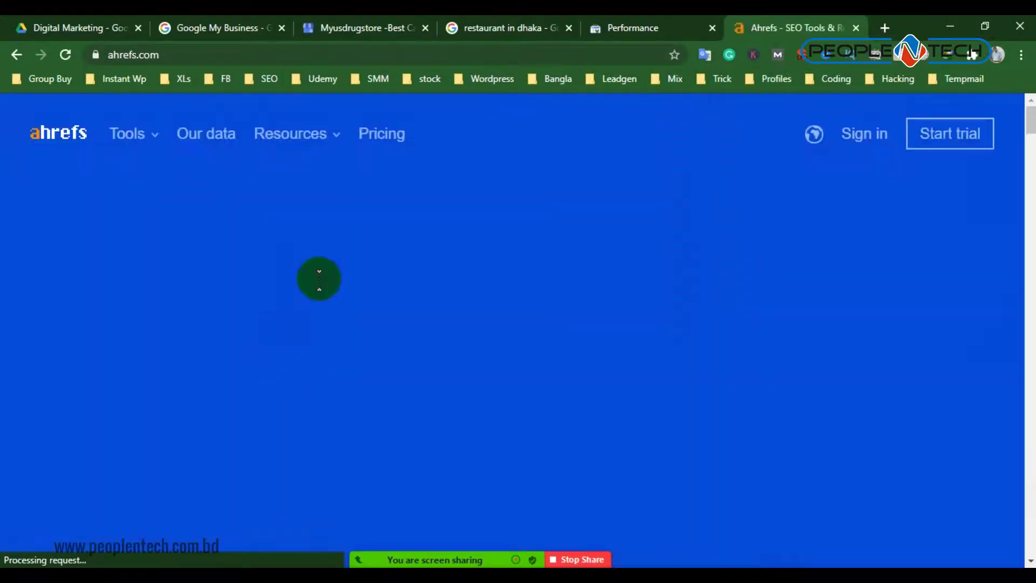
Open Keyword Rank Checker from the Ahrefs footer in a new tab
{"action": "scroll", "coordinate": [340, 267], "scroll_direction": "down", "scroll_amount": 10}
{"action": "scroll", "coordinate": [323, 278], "scroll_direction": "down", "scroll_amount": 15}
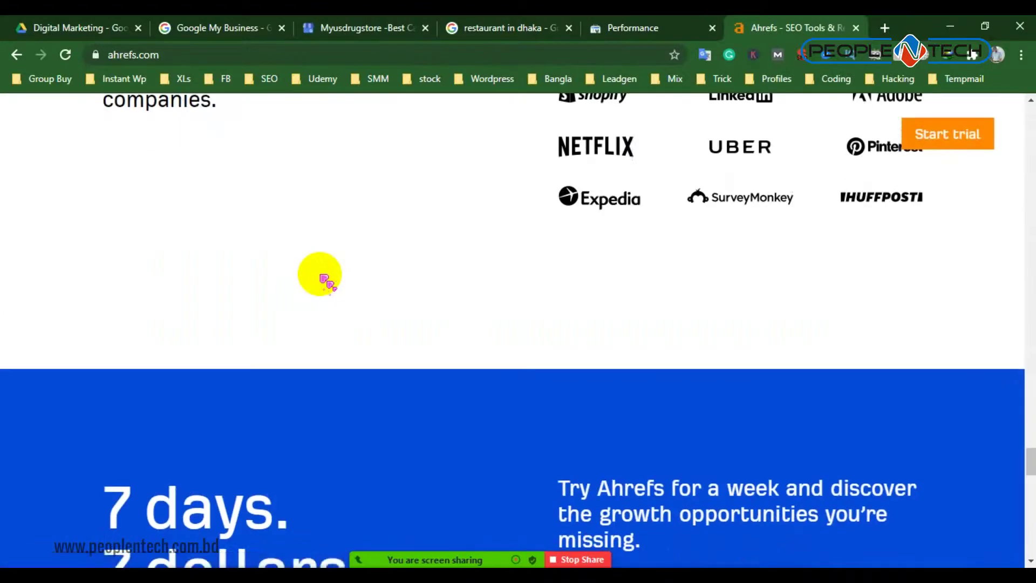
{"action": "scroll", "coordinate": [347, 292], "scroll_direction": "down", "scroll_amount": 10}
{"action": "scroll", "coordinate": [504, 431], "scroll_direction": "down", "scroll_amount": 3}
{"action": "scroll", "coordinate": [463, 396], "scroll_direction": "up", "scroll_amount": 3}
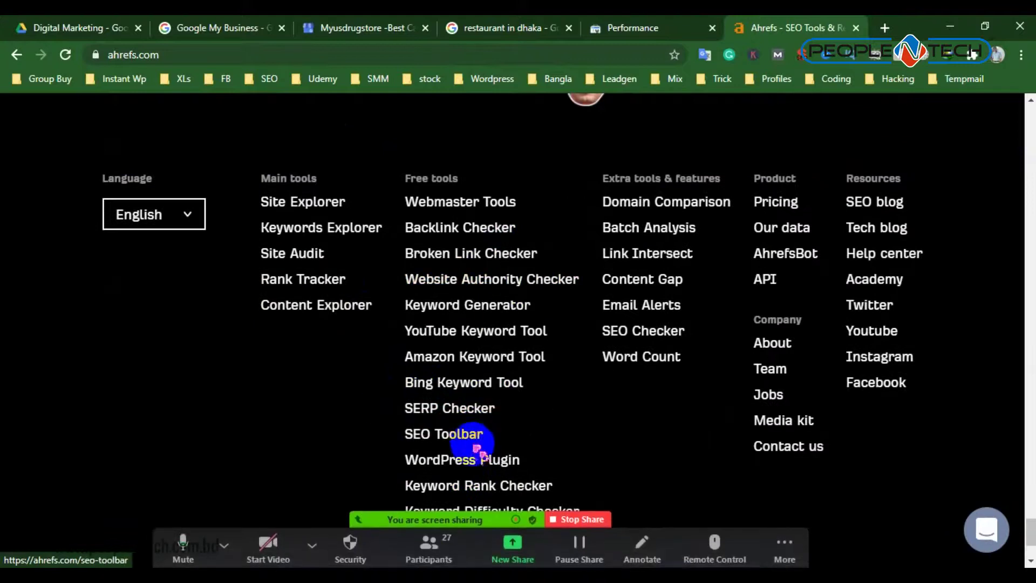
{"action": "scroll", "coordinate": [444, 340], "scroll_direction": "down", "scroll_amount": 3}
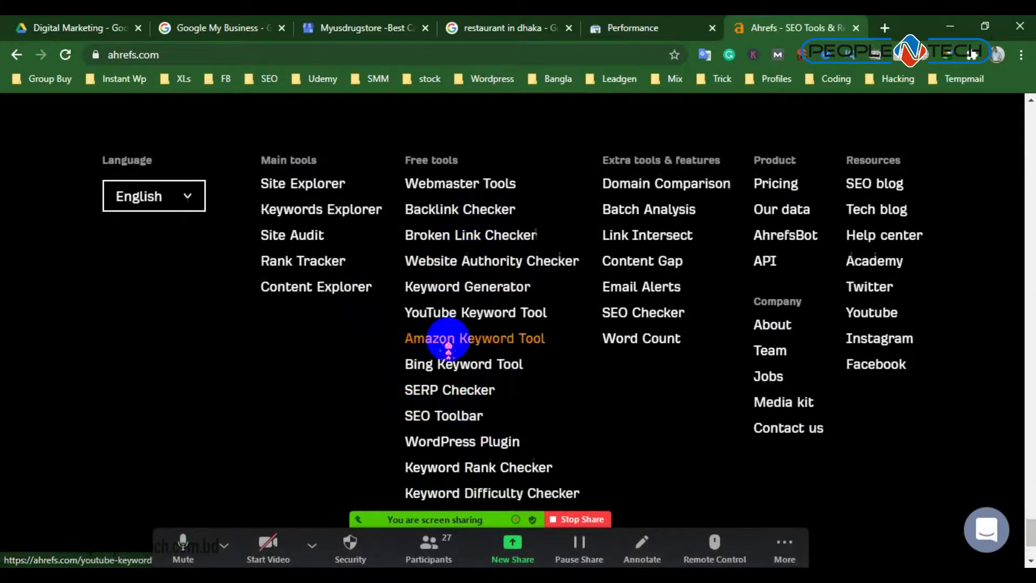
{"action": "scroll", "coordinate": [448, 373], "scroll_direction": "up", "scroll_amount": 2}
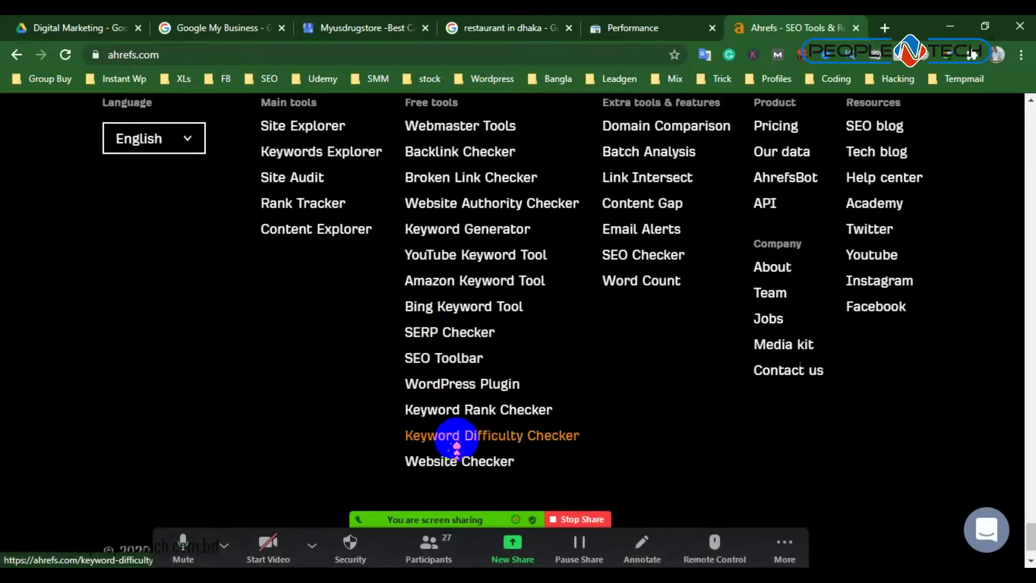
{"action": "right_click", "coordinate": [461, 413]}
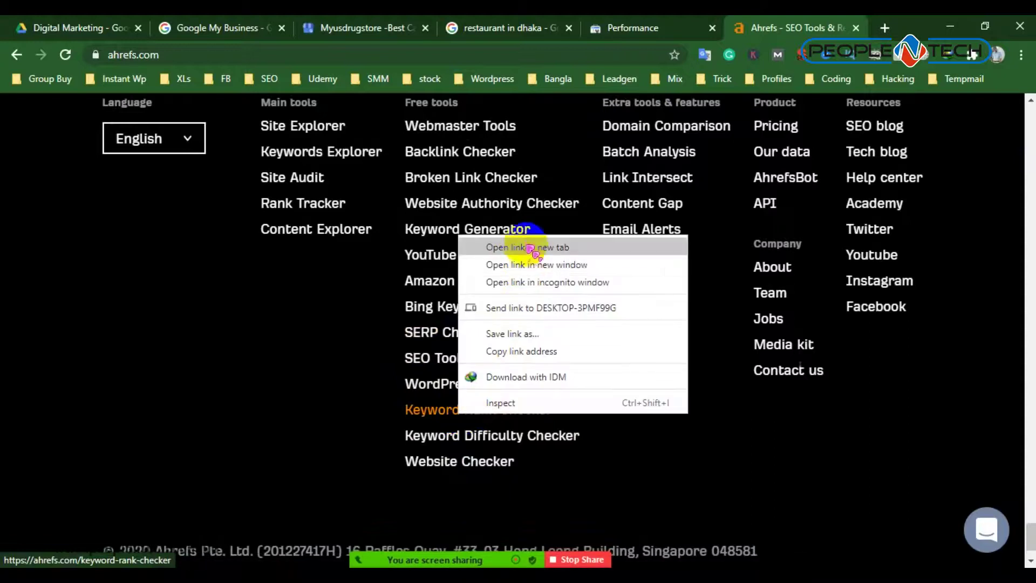
{"action": "left_click", "coordinate": [526, 247]}
Return to the Search Console Performance report, checking the property list without changing property
{"action": "left_click", "coordinate": [789, 27]}
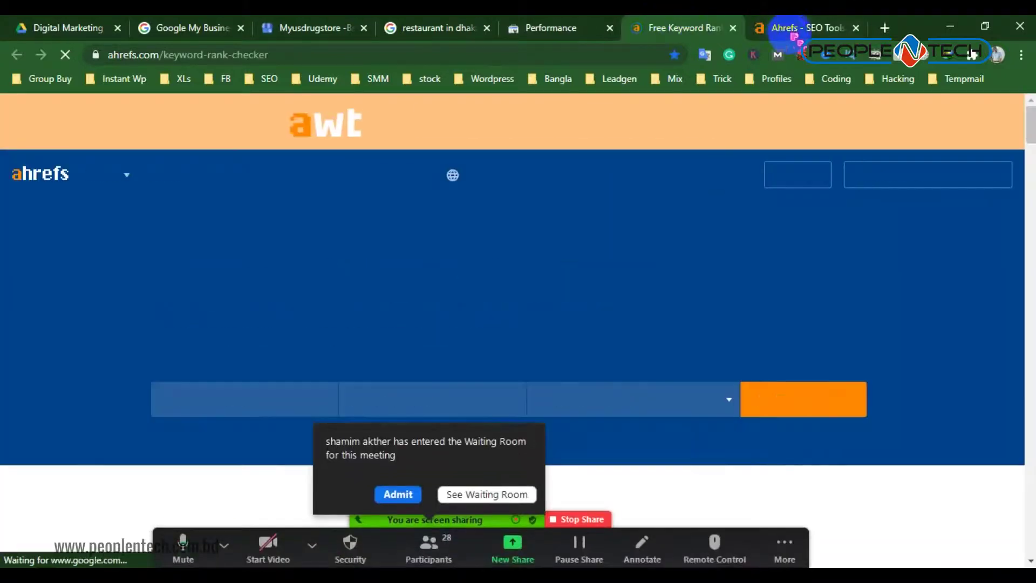
{"action": "left_click", "coordinate": [399, 492]}
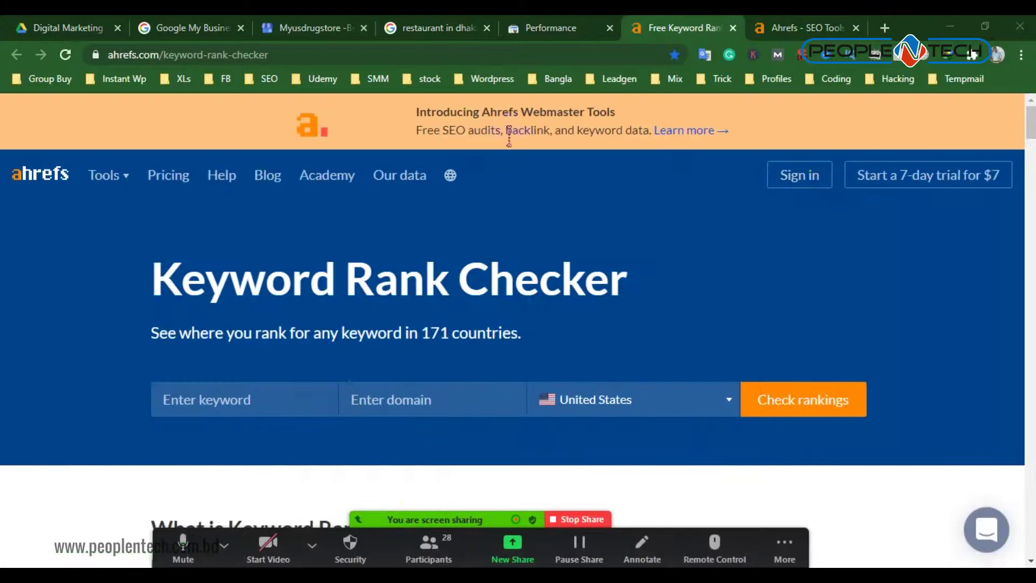
{"action": "left_click", "coordinate": [546, 26]}
{"action": "scroll", "coordinate": [259, 351], "scroll_direction": "up", "scroll_amount": 2}
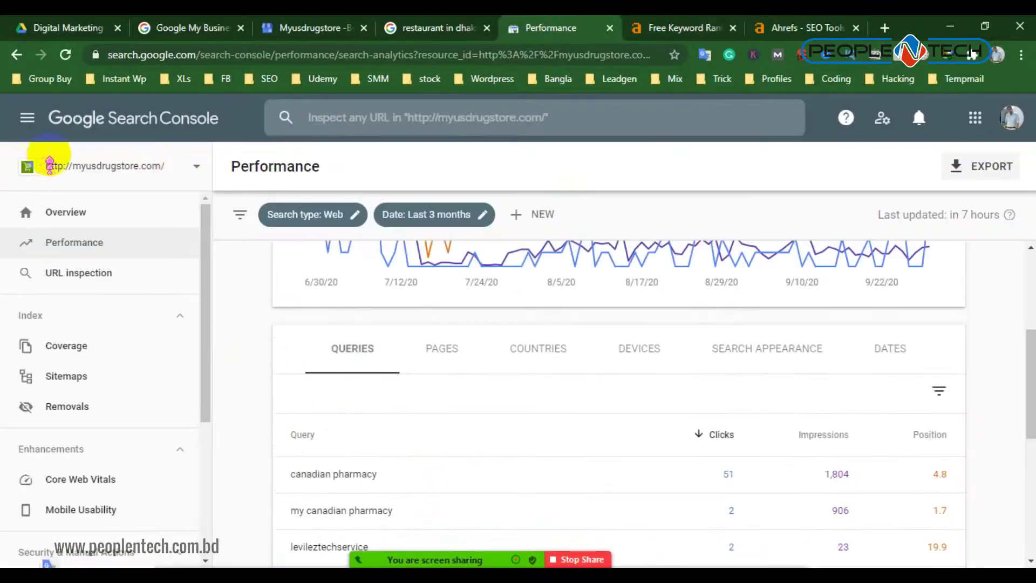
{"action": "left_click", "coordinate": [142, 162]}
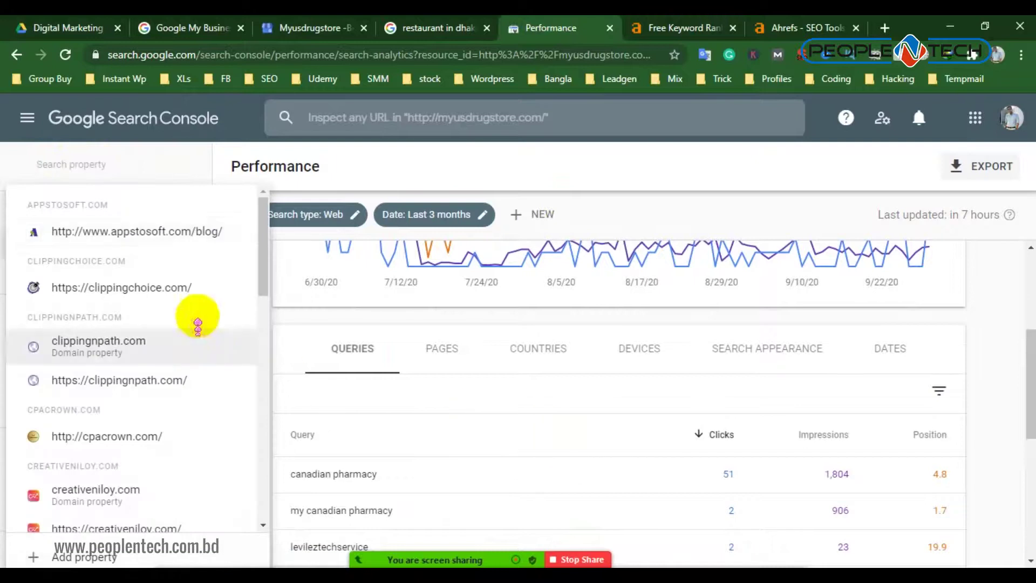
{"action": "left_click", "coordinate": [527, 167]}
{"action": "scroll", "coordinate": [488, 467], "scroll_direction": "down", "scroll_amount": 3}
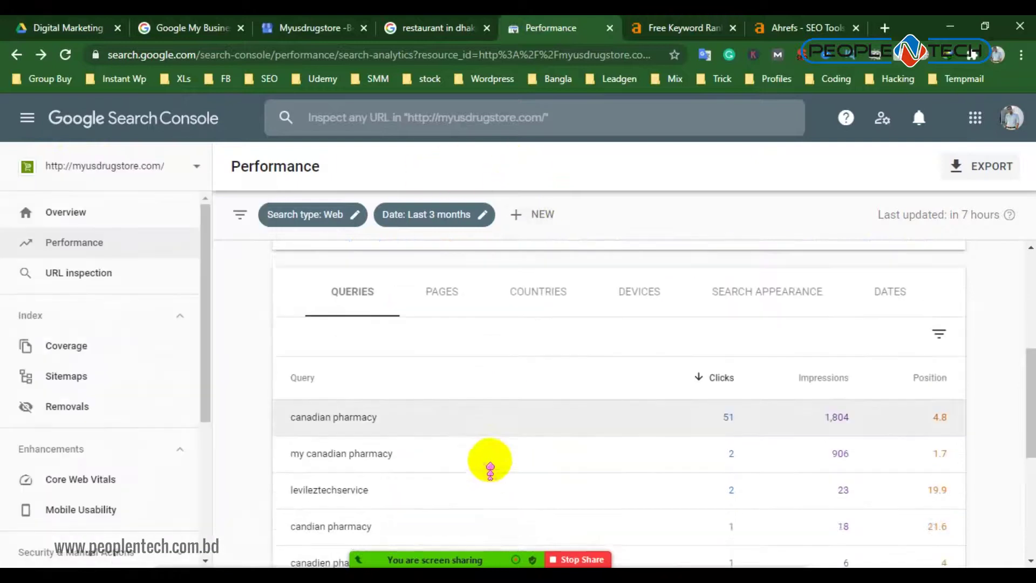
Filter the report to 'my canadian pharmacy', then return to the full queries table
{"action": "triple_click", "coordinate": [427, 356]}
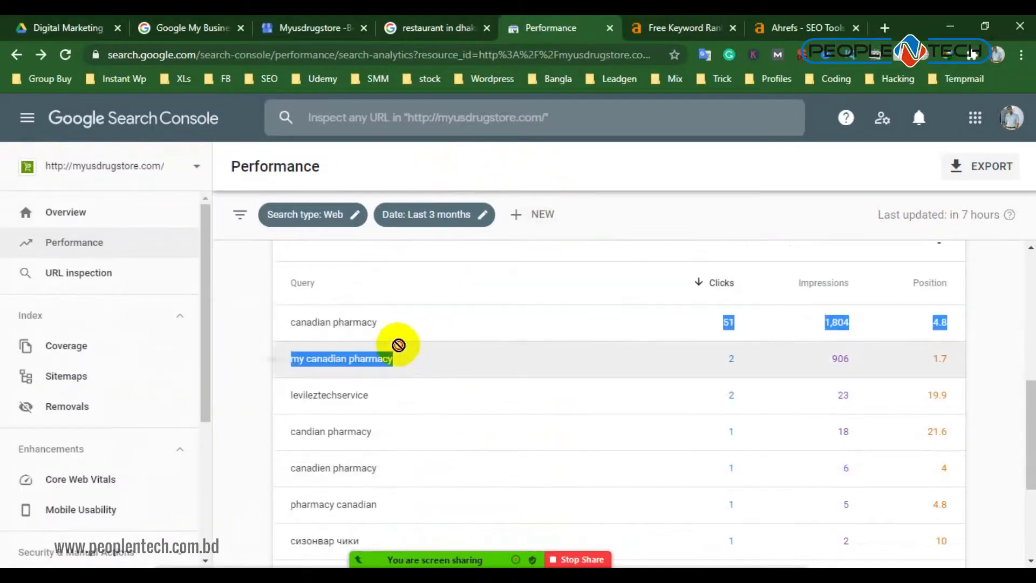
{"action": "left_click_drag", "start_coordinate": [398, 358], "coordinate": [274, 349]}
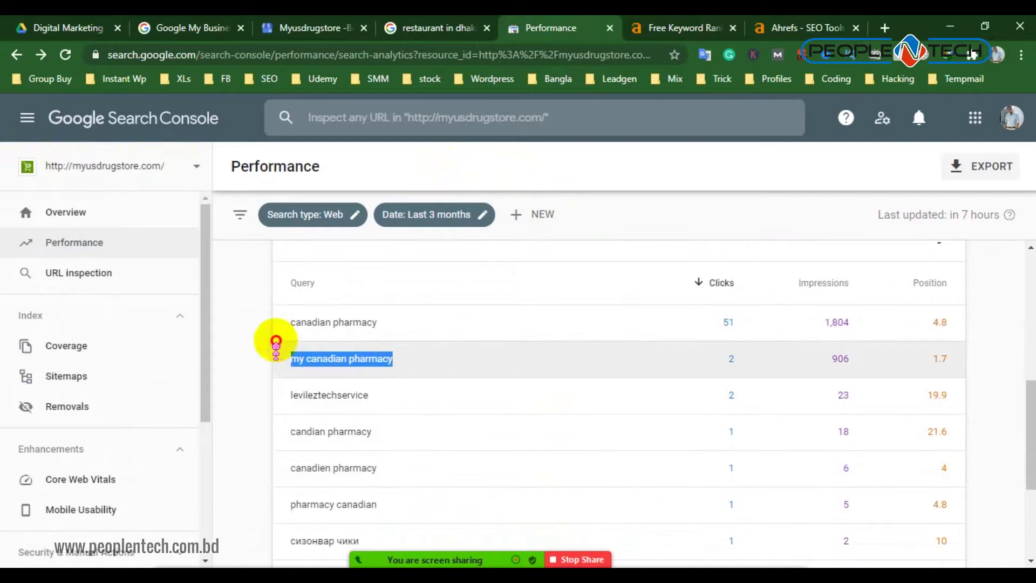
{"action": "right_click", "coordinate": [308, 337]}
{"action": "left_click", "coordinate": [317, 355]}
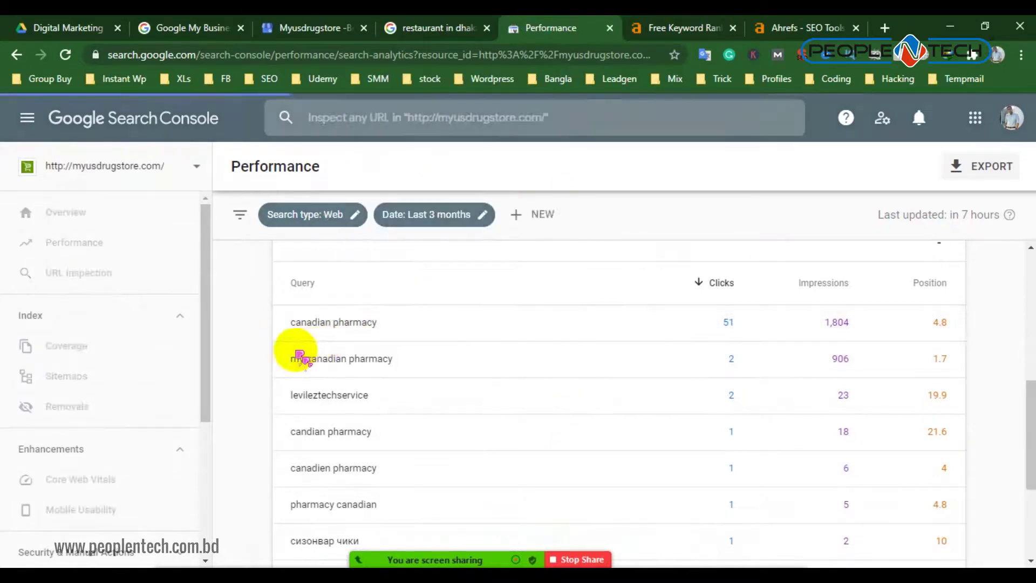
{"action": "left_click", "coordinate": [13, 54]}
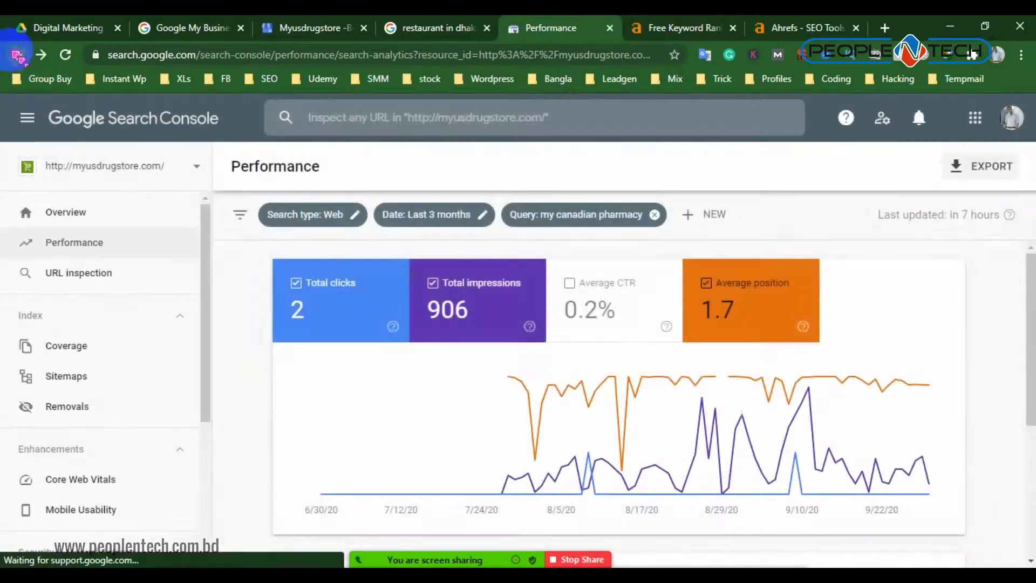
Copy the top query and paste 'canadian pharmacy online' into the Keyword Rank Checker keyword box
{"action": "left_click_drag", "start_coordinate": [404, 326], "coordinate": [285, 313]}
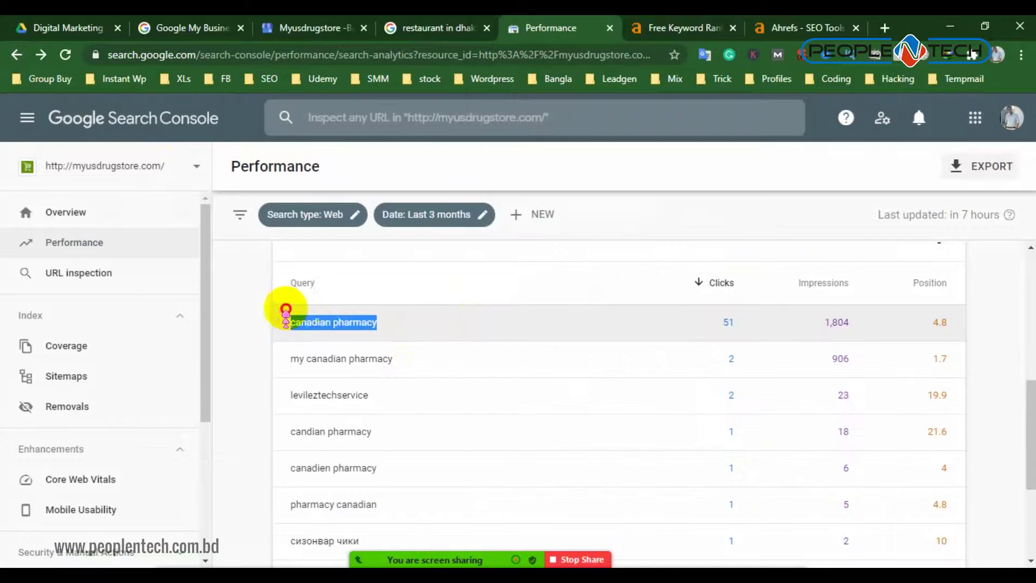
{"action": "right_click", "coordinate": [325, 313]}
{"action": "left_click", "coordinate": [370, 322]}
{"action": "left_click", "coordinate": [825, 24]}
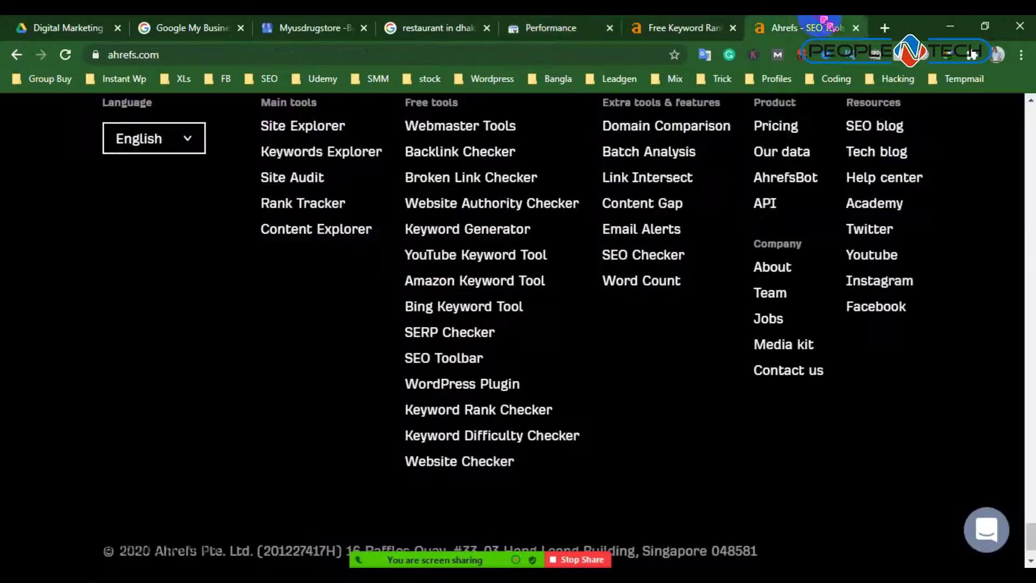
{"action": "left_click", "coordinate": [696, 26]}
{"action": "right_click", "coordinate": [214, 404]}
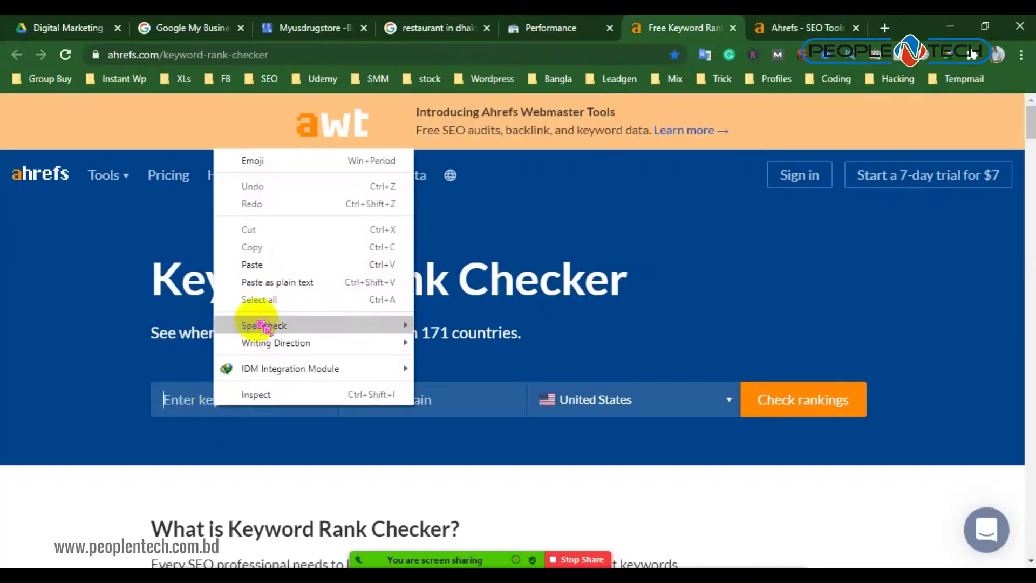
{"action": "left_click", "coordinate": [267, 266]}
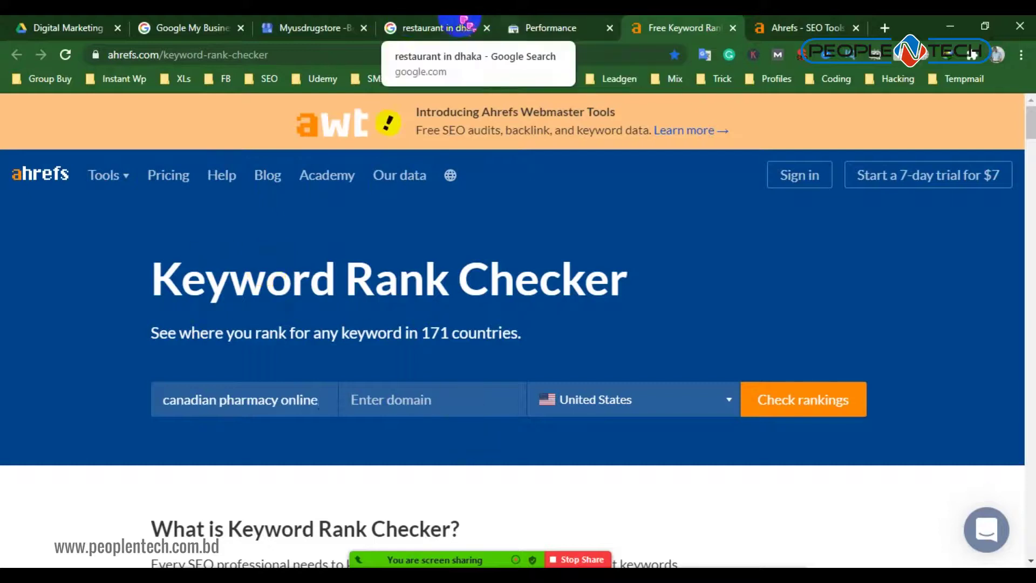
{"action": "left_click", "coordinate": [305, 27]}
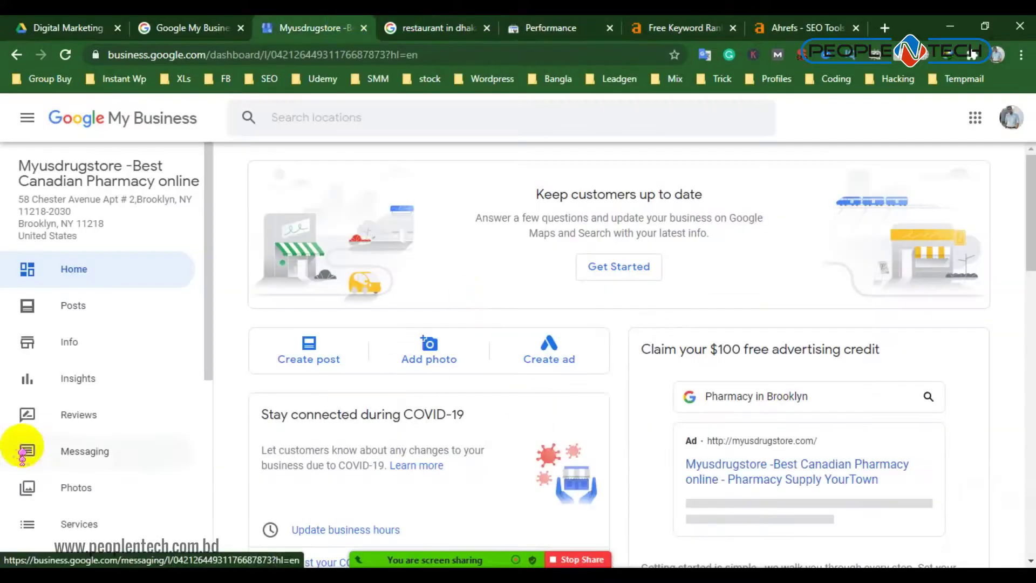
{"action": "left_click", "coordinate": [82, 350]}
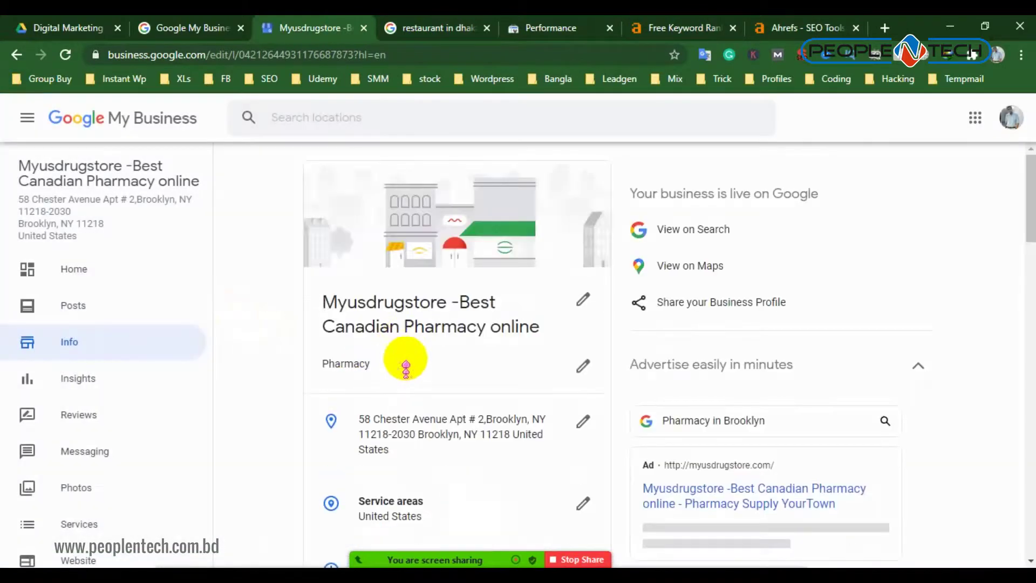
{"action": "scroll", "coordinate": [405, 359], "scroll_direction": "down", "scroll_amount": 7}
{"action": "scroll", "coordinate": [494, 420], "scroll_direction": "down", "scroll_amount": 3}
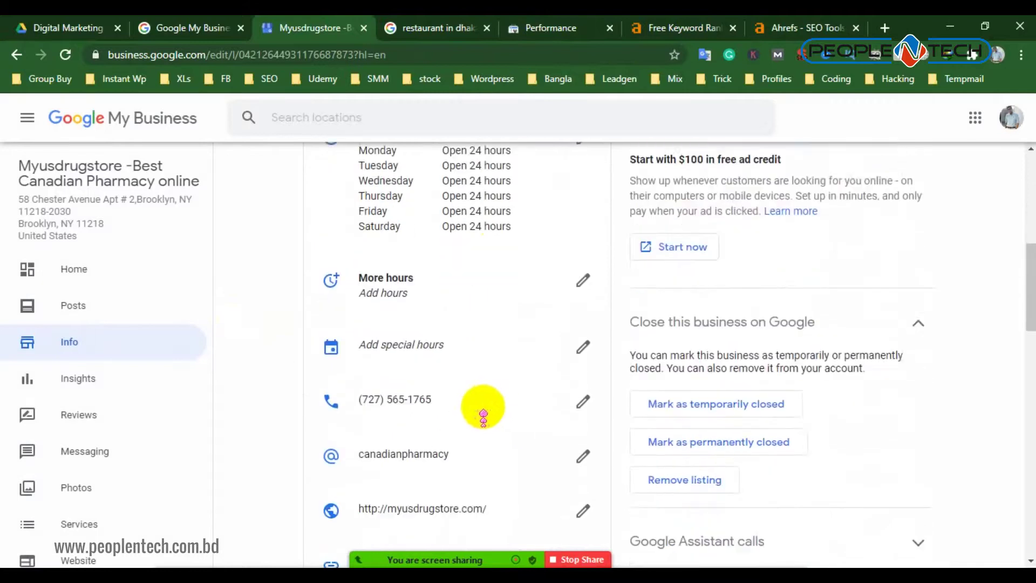
{"action": "scroll", "coordinate": [464, 386], "scroll_direction": "down", "scroll_amount": 3}
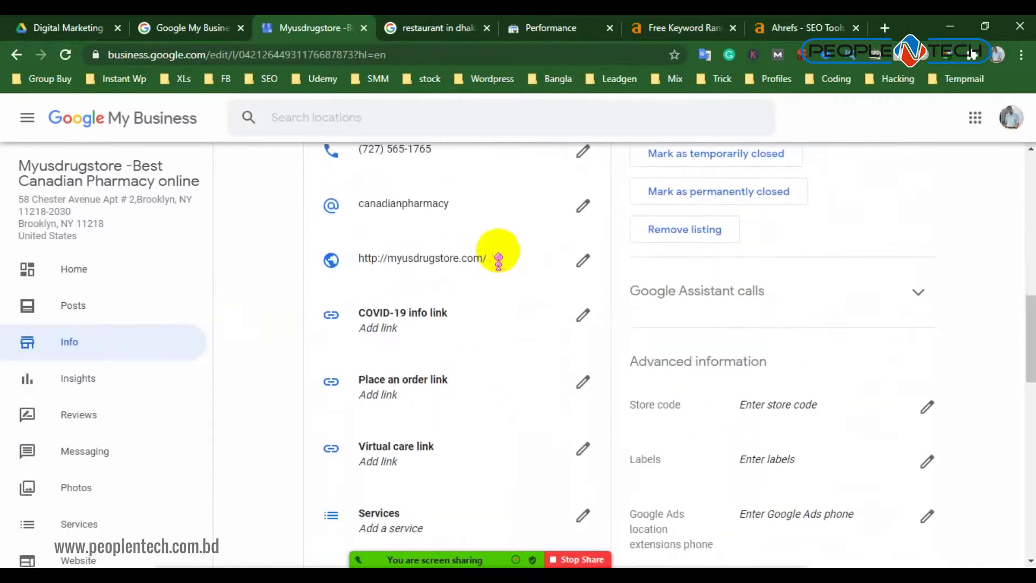
{"action": "left_click", "coordinate": [385, 250]}
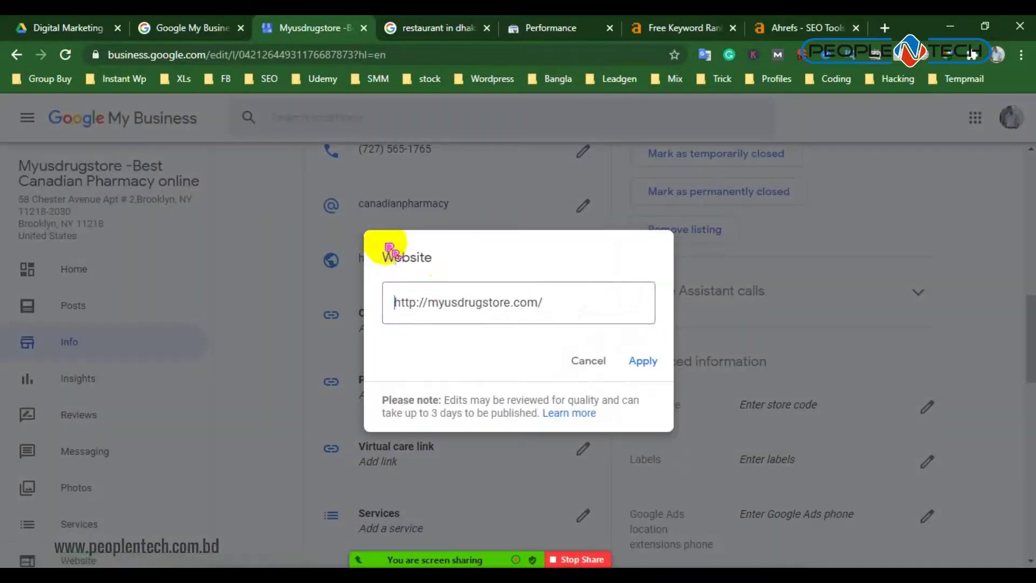
{"action": "right_click", "coordinate": [446, 295]}
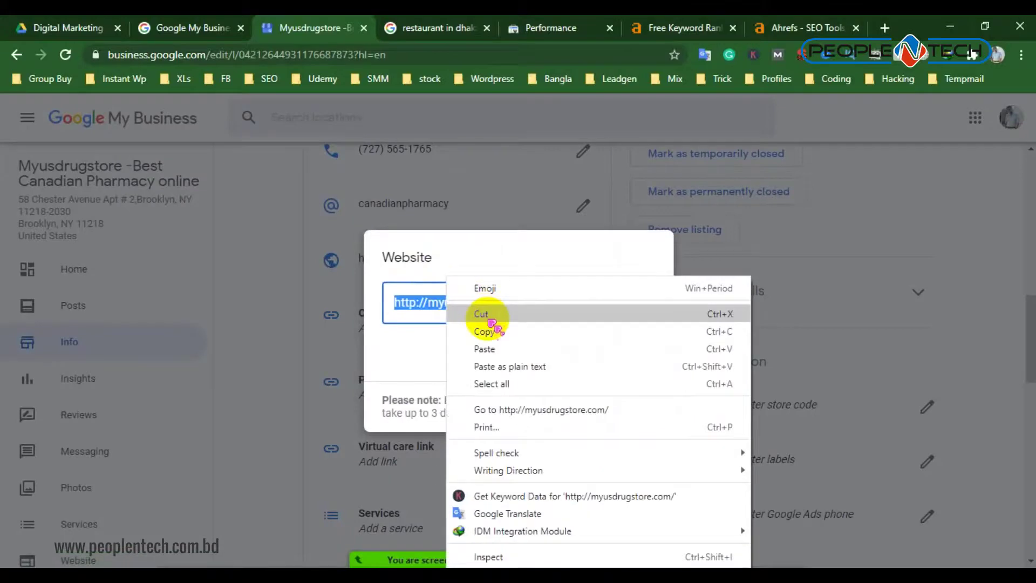
{"action": "left_click", "coordinate": [481, 329]}
Paste the URL into Keyword Rank Checker's domain field and run Check rankings
{"action": "left_click", "coordinate": [815, 24]}
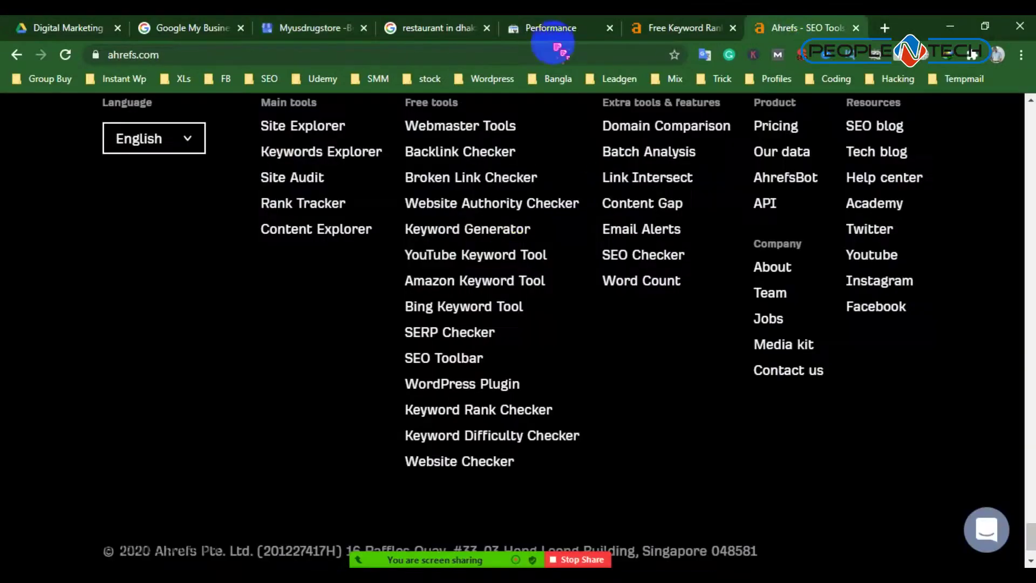
{"action": "left_click", "coordinate": [647, 27]}
{"action": "right_click", "coordinate": [463, 396]}
{"action": "left_click", "coordinate": [522, 249]}
{"action": "left_click", "coordinate": [831, 405]}
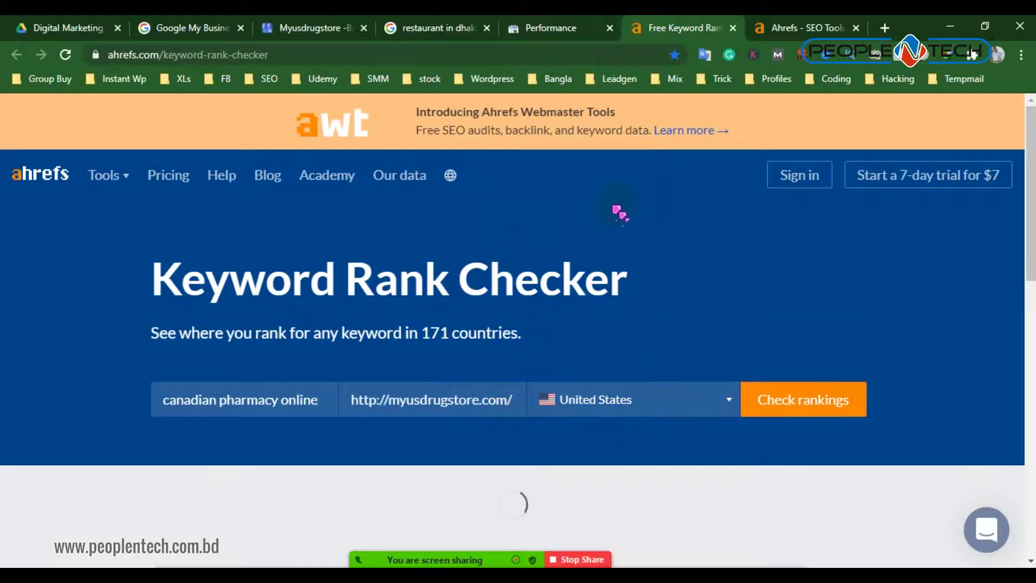
Review the Ahrefs result, highlighting the no-ranking heading and not-in-top-100 message
{"action": "scroll", "coordinate": [621, 213], "scroll_direction": "down", "scroll_amount": 4}
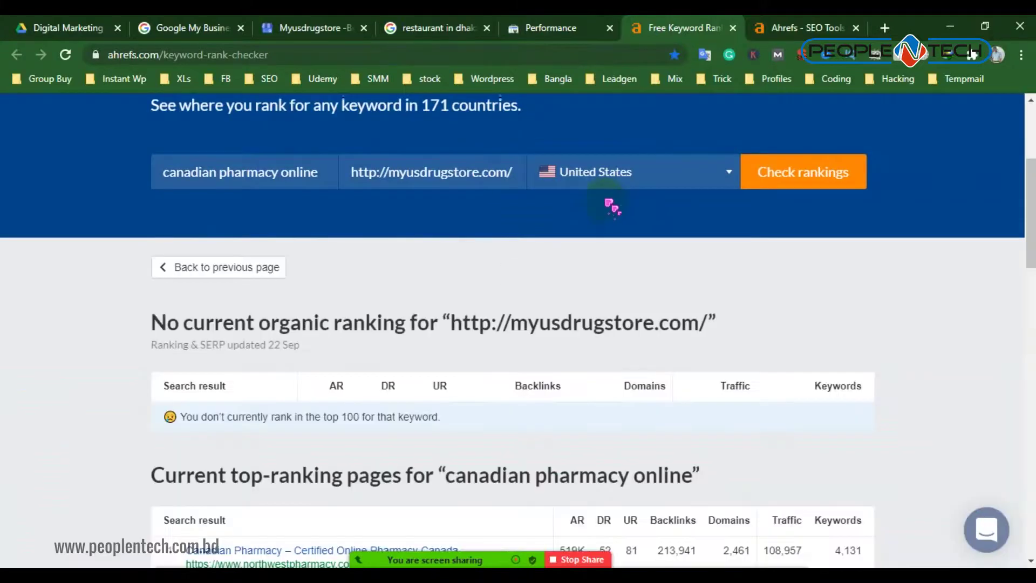
{"action": "scroll", "coordinate": [613, 221], "scroll_direction": "down", "scroll_amount": 3}
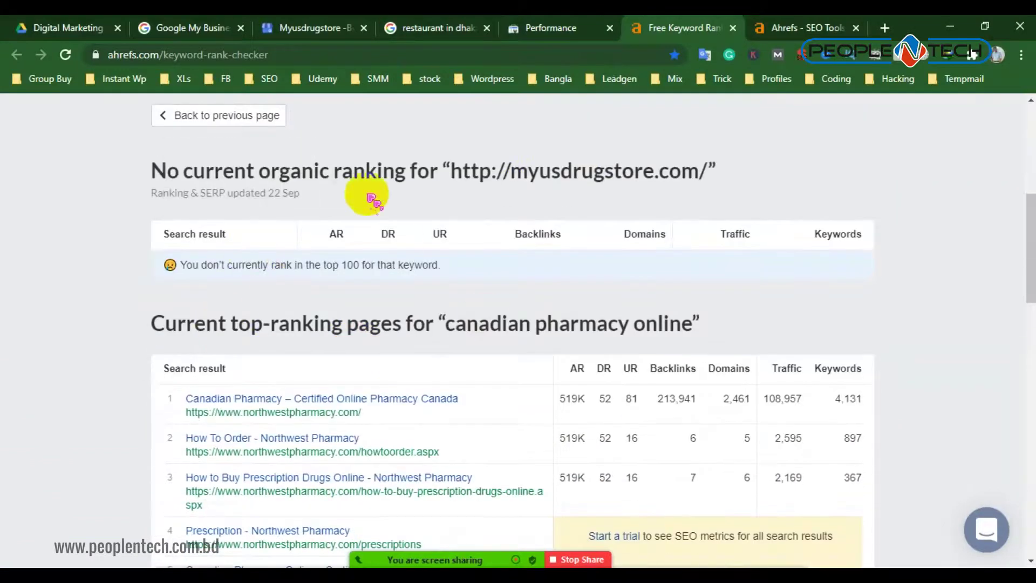
{"action": "left_click_drag", "start_coordinate": [301, 172], "coordinate": [630, 172]}
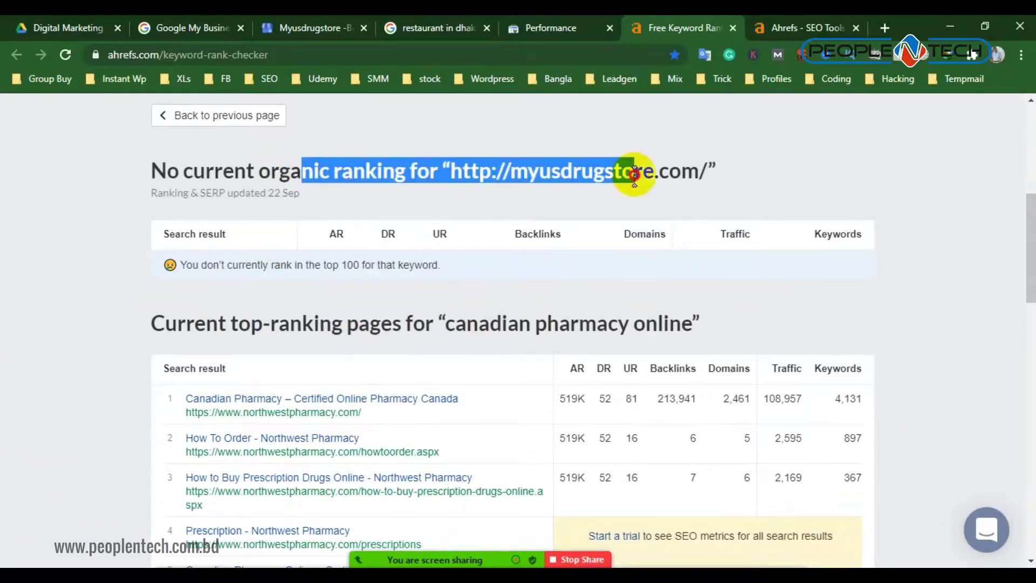
{"action": "left_click_drag", "start_coordinate": [214, 264], "coordinate": [434, 268]}
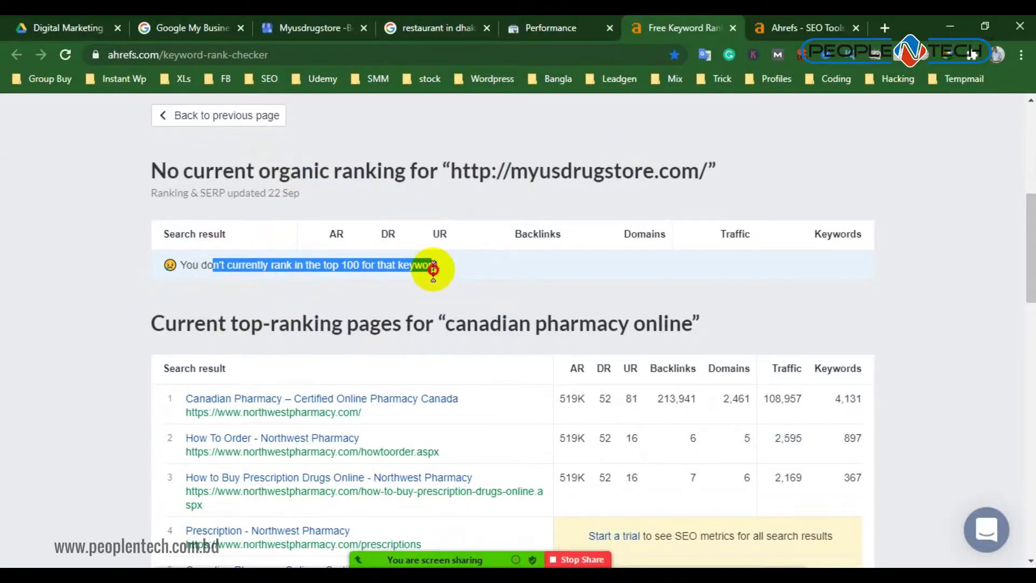
{"action": "scroll", "coordinate": [571, 364], "scroll_direction": "down", "scroll_amount": 7}
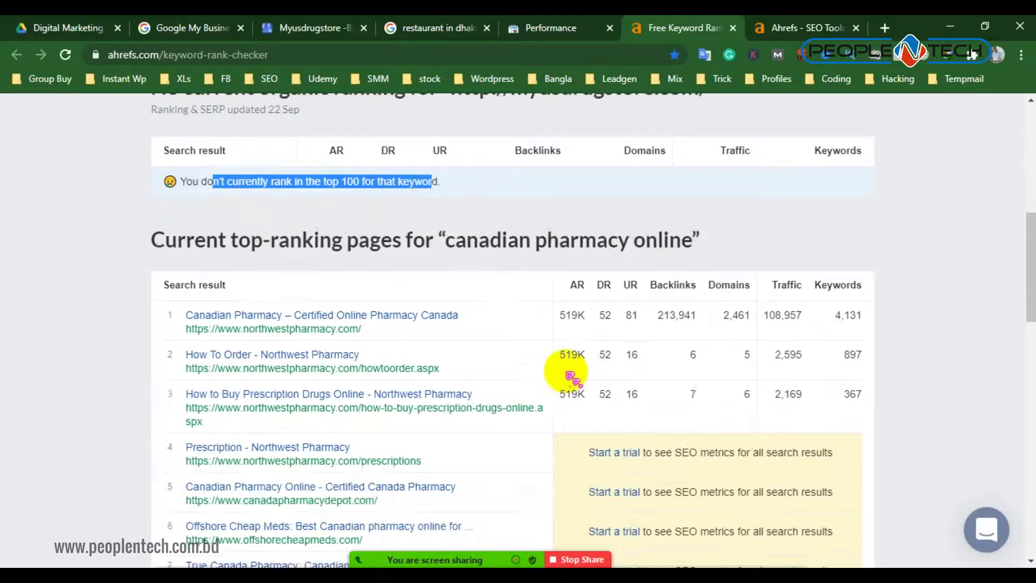
{"action": "scroll", "coordinate": [562, 370], "scroll_direction": "up", "scroll_amount": 6}
{"action": "scroll", "coordinate": [218, 323], "scroll_direction": "up", "scroll_amount": 6}
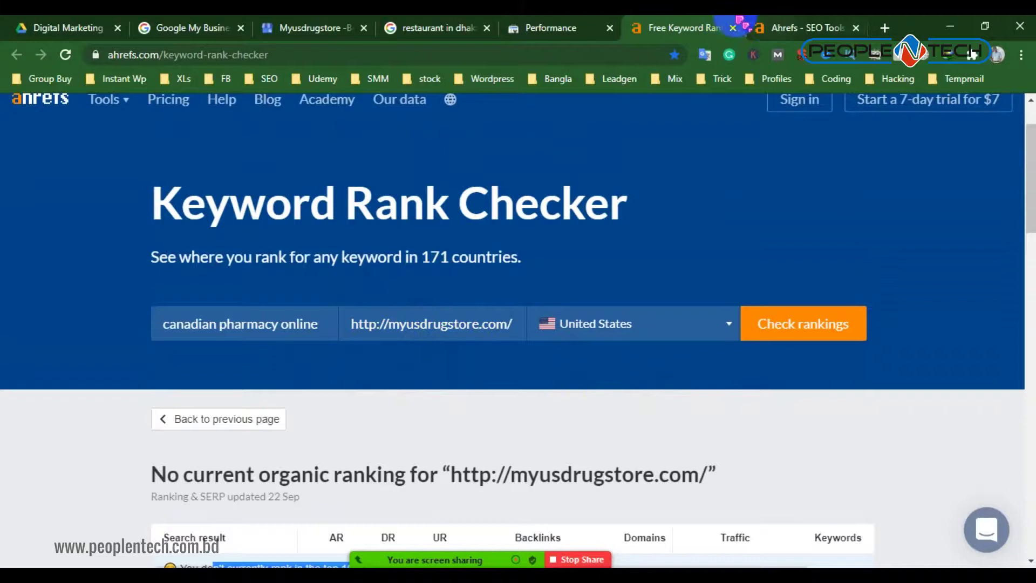
Cross-check the canadian pharmacy queries in the Search Console Performance report
{"action": "left_click", "coordinate": [551, 27]}
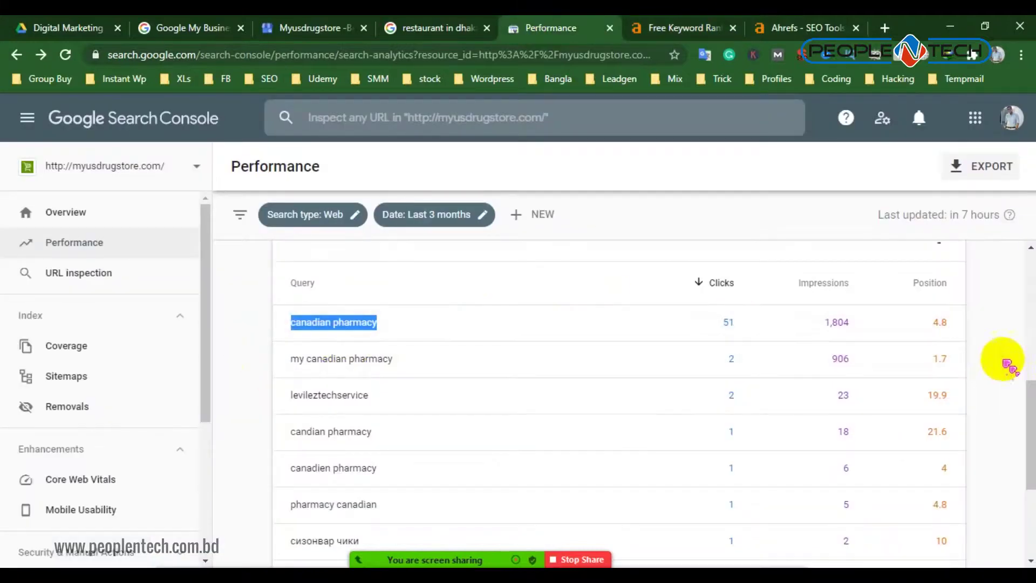
{"action": "left_click", "coordinate": [993, 324]}
{"action": "scroll", "coordinate": [906, 354], "scroll_direction": "up", "scroll_amount": 2}
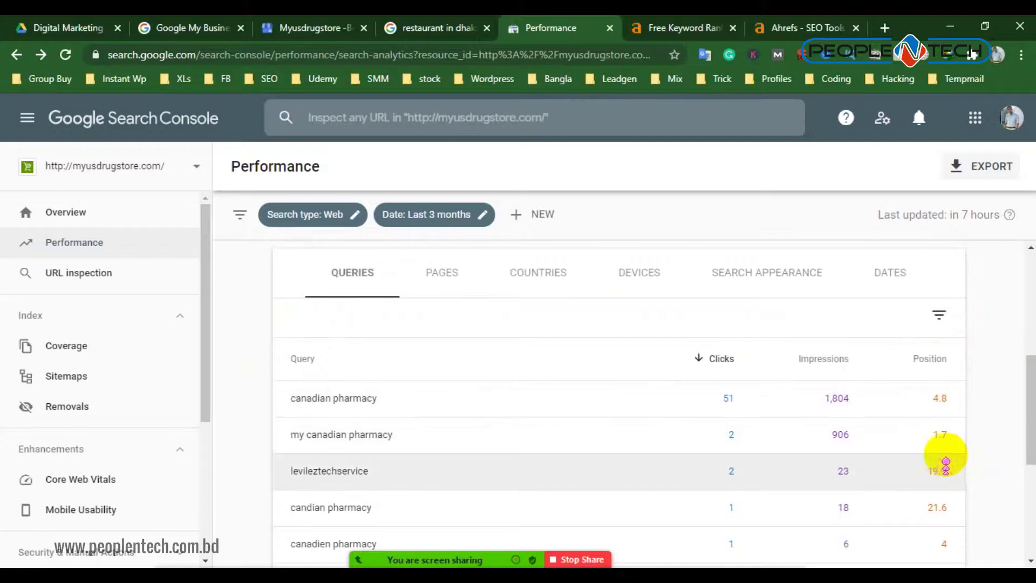
{"action": "scroll", "coordinate": [408, 389], "scroll_direction": "down", "scroll_amount": 1}
{"action": "scroll", "coordinate": [408, 389], "scroll_direction": "down", "scroll_amount": 1}
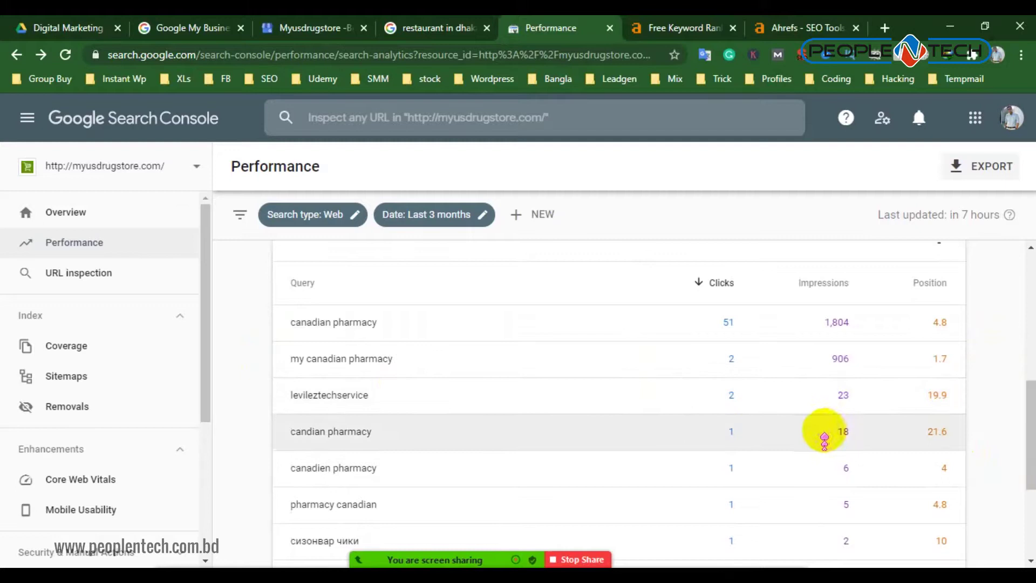
Back in the Ahrefs results, select the whole no-ranking heading
{"action": "left_click", "coordinate": [683, 28]}
{"action": "scroll", "coordinate": [454, 275], "scroll_direction": "down", "scroll_amount": 1}
{"action": "scroll", "coordinate": [452, 273], "scroll_direction": "down", "scroll_amount": 6}
{"action": "scroll", "coordinate": [358, 254], "scroll_direction": "up", "scroll_amount": 3}
{"action": "left_click", "coordinate": [640, 233]}
{"action": "triple_click", "coordinate": [640, 233]}
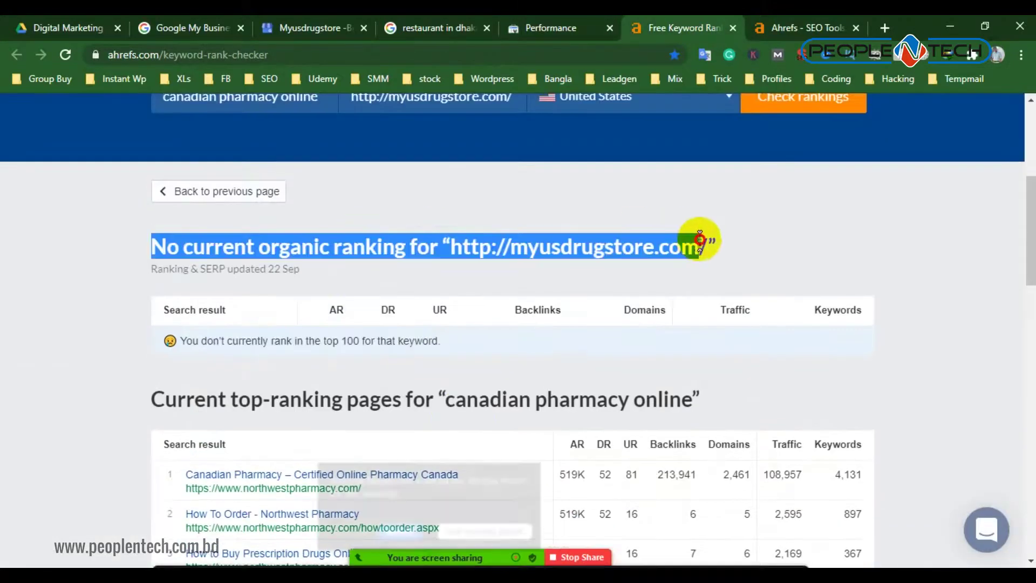
{"action": "left_click", "coordinate": [386, 495]}
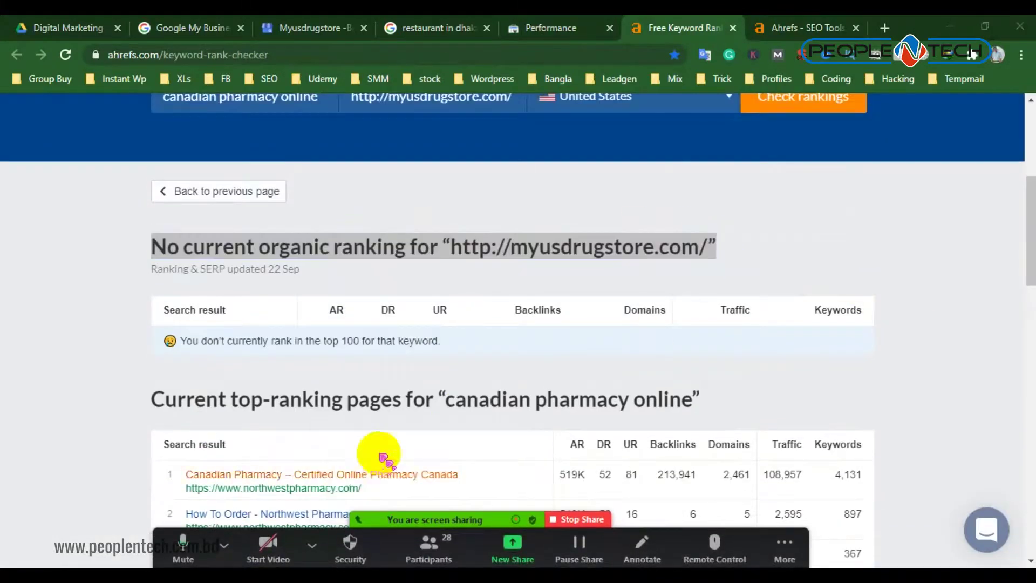
Close the Search Console performance page
{"action": "left_click", "coordinate": [429, 23]}
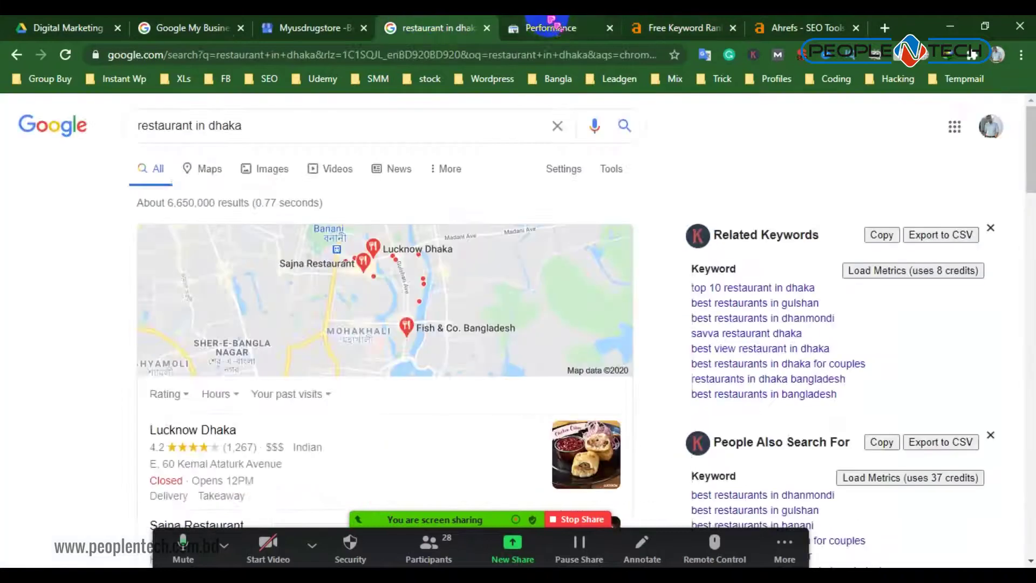
{"action": "left_click", "coordinate": [548, 27]}
{"action": "scroll", "coordinate": [626, 313], "scroll_direction": "up", "scroll_amount": 2}
{"action": "scroll", "coordinate": [626, 313], "scroll_direction": "up", "scroll_amount": 2}
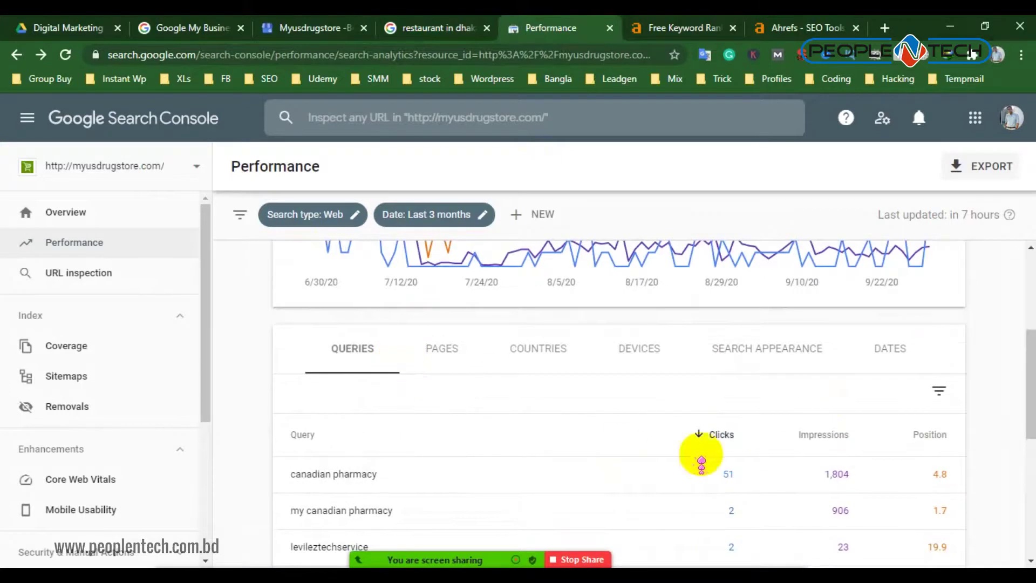
{"action": "left_click", "coordinate": [612, 28]}
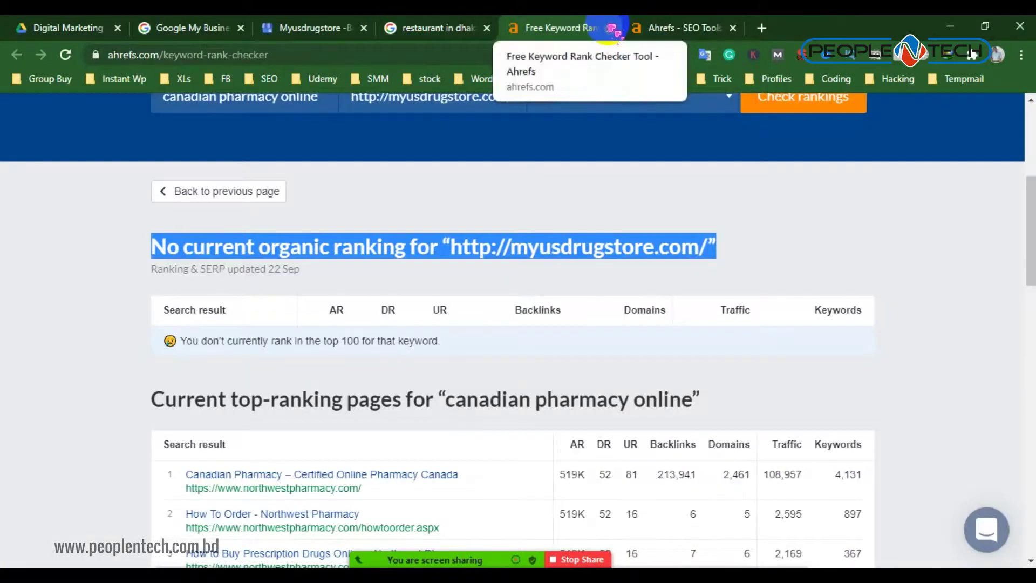
Review the 'restaurant in dhaka' local listings, then cancel the Myusdrugstore website edit
{"action": "left_click", "coordinate": [464, 28]}
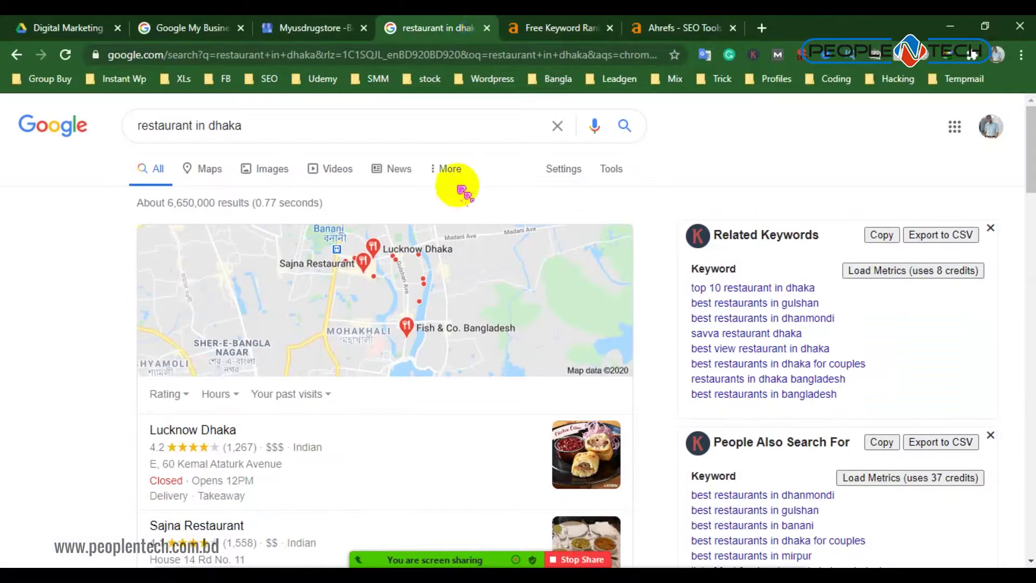
{"action": "scroll", "coordinate": [398, 224], "scroll_direction": "down", "scroll_amount": 4}
{"action": "scroll", "coordinate": [398, 297], "scroll_direction": "down", "scroll_amount": 3}
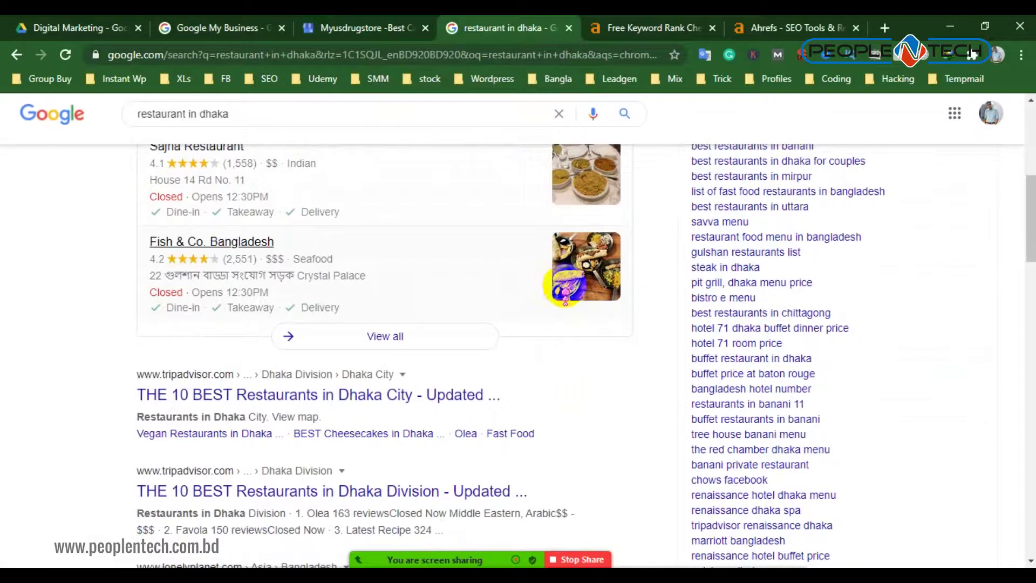
{"action": "scroll", "coordinate": [556, 295], "scroll_direction": "up", "scroll_amount": 4}
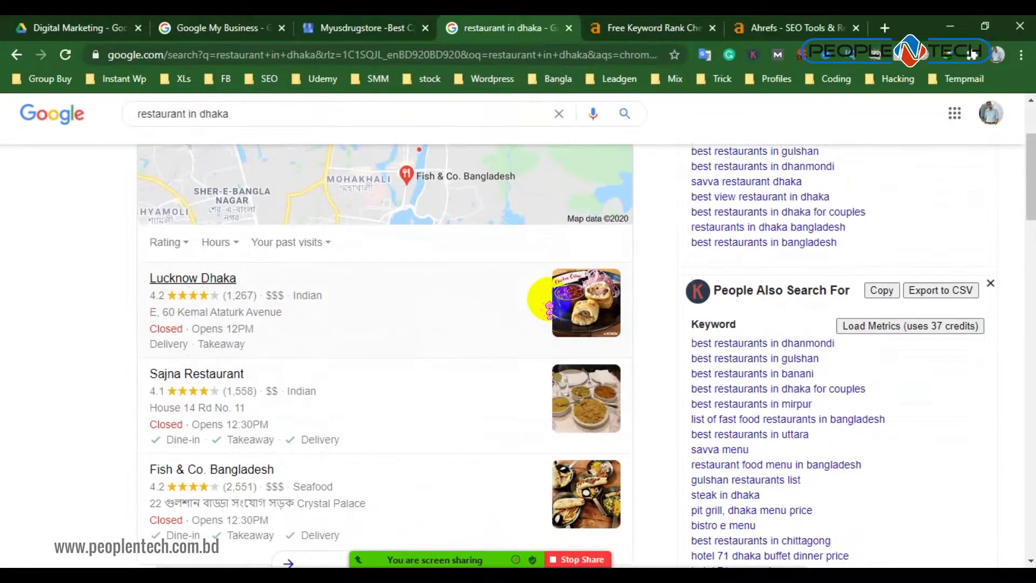
{"action": "scroll", "coordinate": [378, 243], "scroll_direction": "up", "scroll_amount": 3}
{"action": "scroll", "coordinate": [431, 254], "scroll_direction": "down", "scroll_amount": 4}
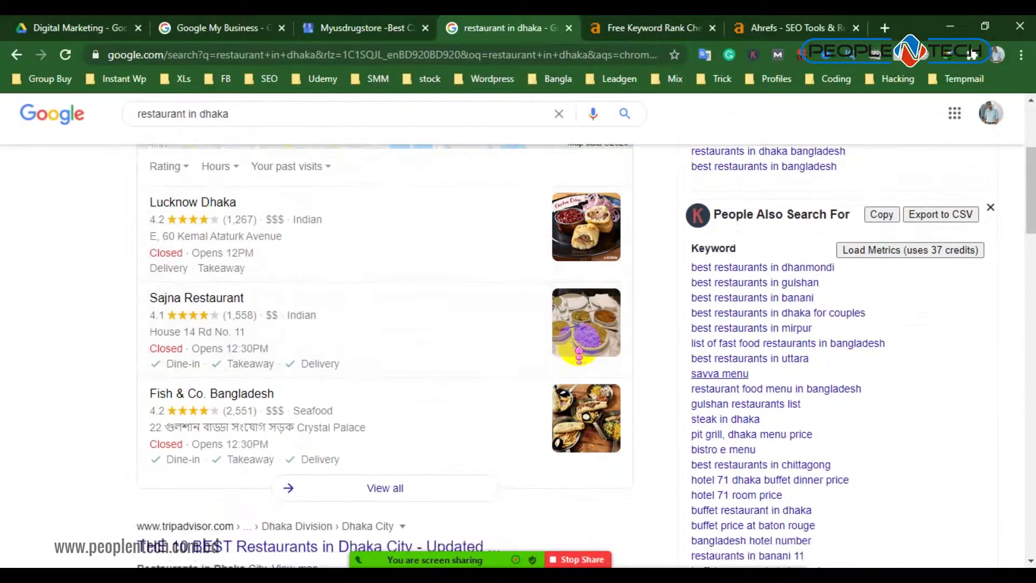
{"action": "scroll", "coordinate": [253, 200], "scroll_direction": "up", "scroll_amount": 5}
{"action": "scroll", "coordinate": [253, 270], "scroll_direction": "down", "scroll_amount": 3}
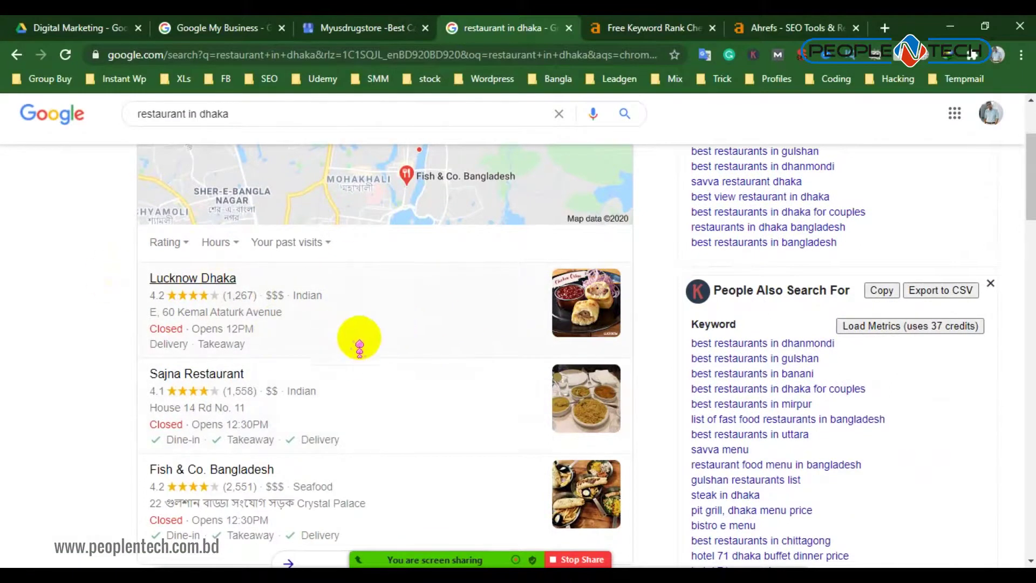
{"action": "scroll", "coordinate": [367, 337], "scroll_direction": "down", "scroll_amount": 3}
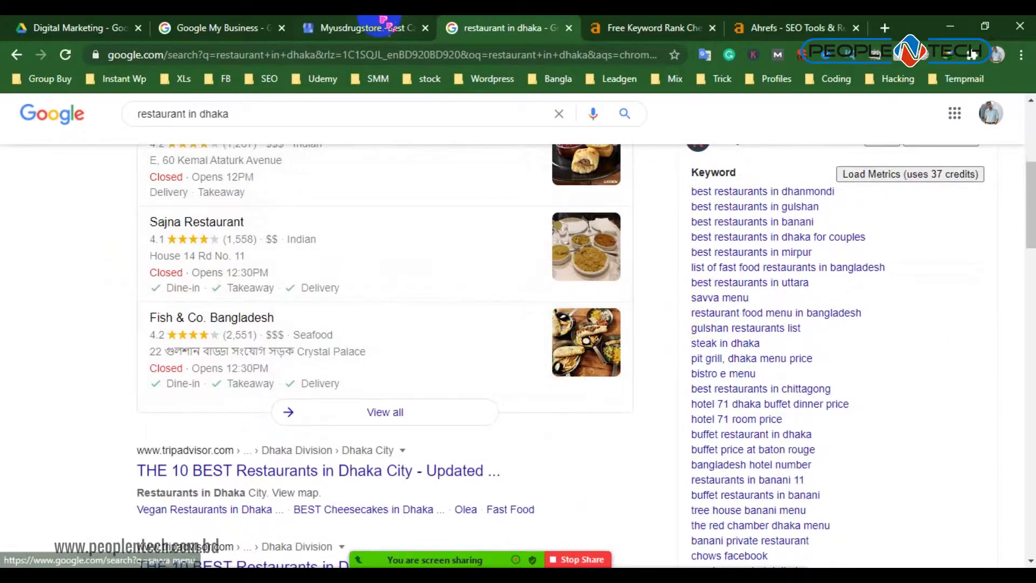
{"action": "left_click", "coordinate": [367, 28]}
{"action": "left_click", "coordinate": [588, 361]}
Open Manage locations and review the five listed locations, 60% verified, two pending
{"action": "scroll", "coordinate": [246, 259], "scroll_direction": "up", "scroll_amount": 3}
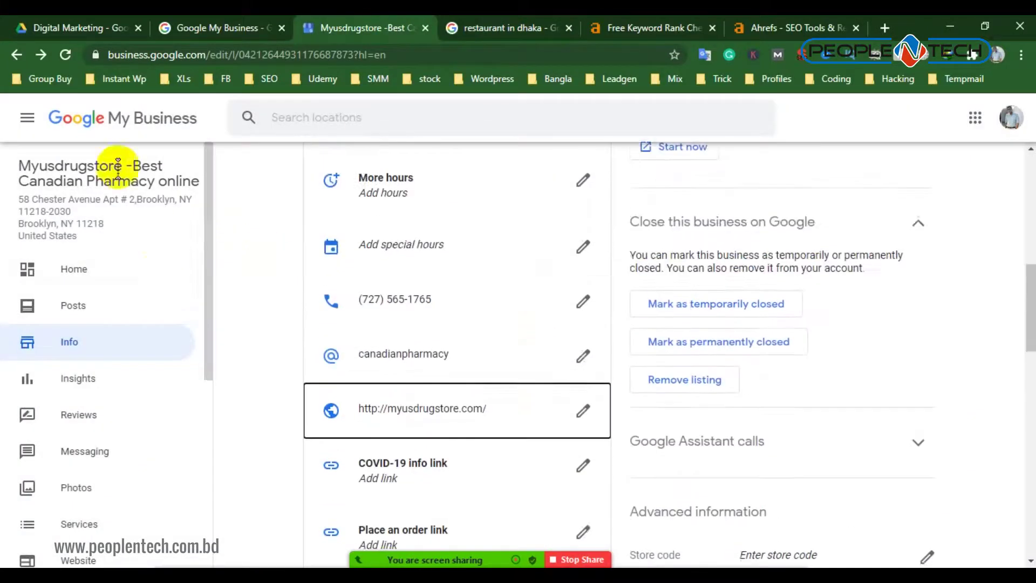
{"action": "left_click", "coordinate": [102, 125]}
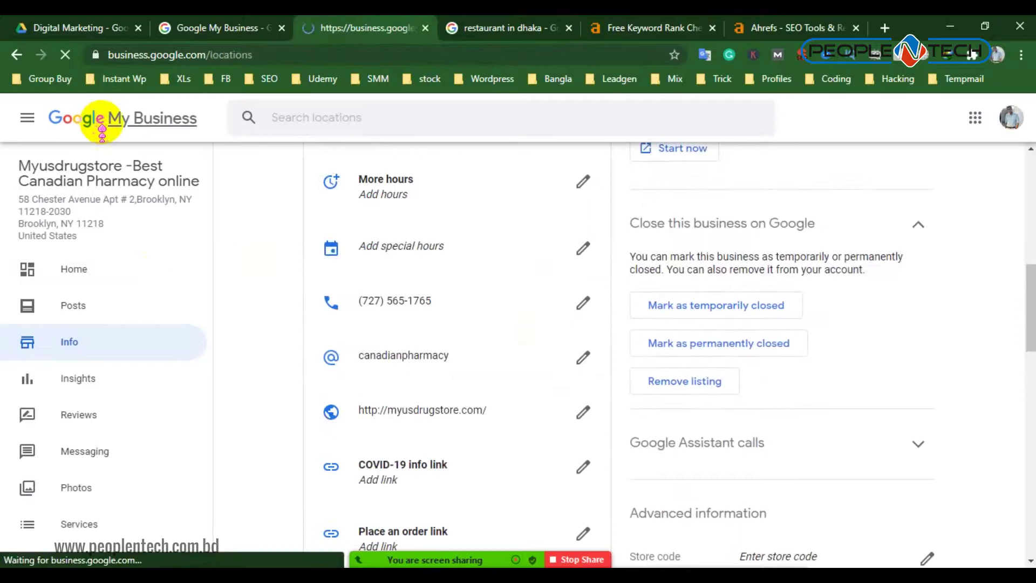
{"action": "scroll", "coordinate": [465, 254], "scroll_direction": "down", "scroll_amount": 2}
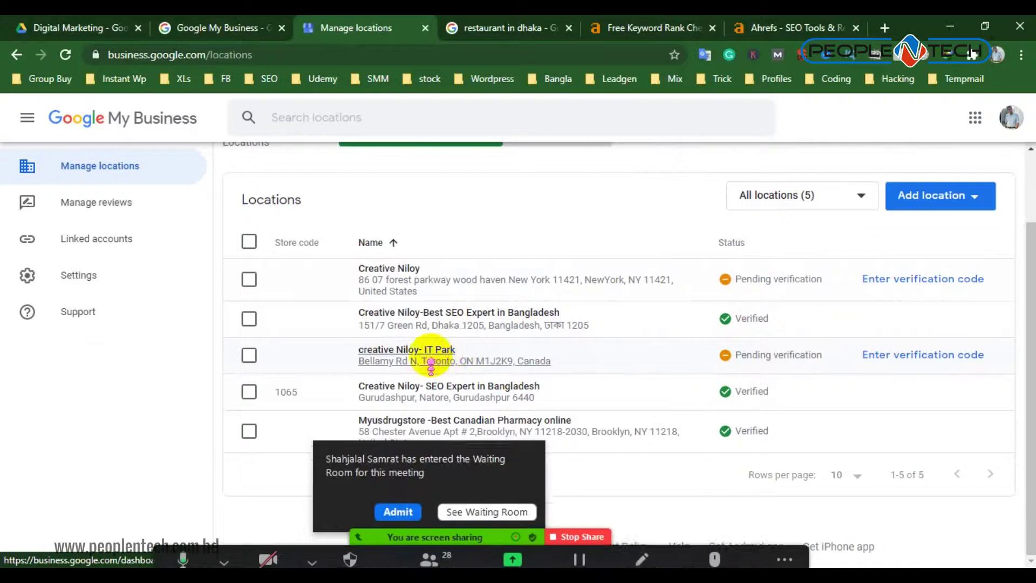
{"action": "left_click", "coordinate": [402, 492]}
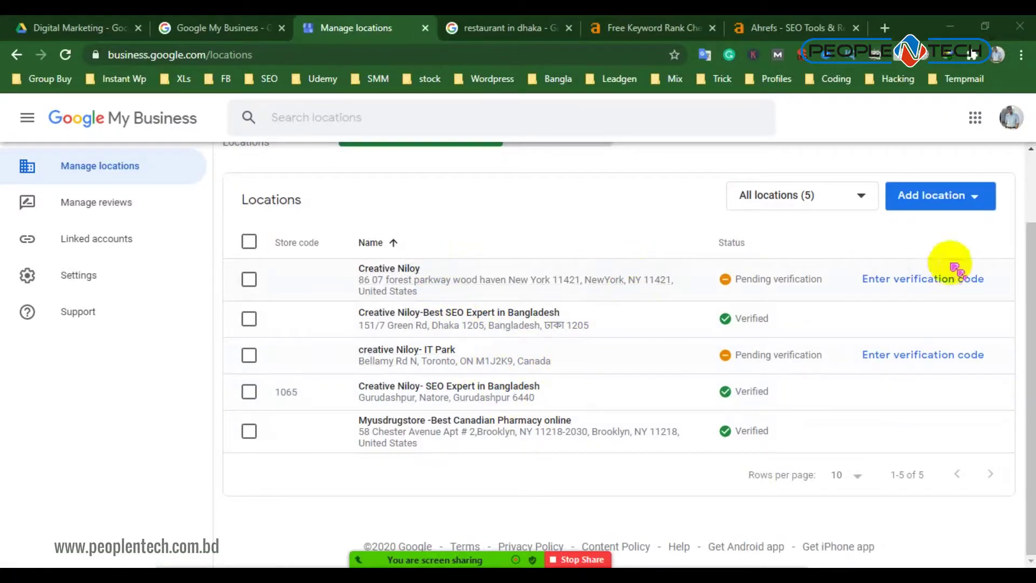
{"action": "left_click_drag", "start_coordinate": [505, 268], "coordinate": [654, 312]}
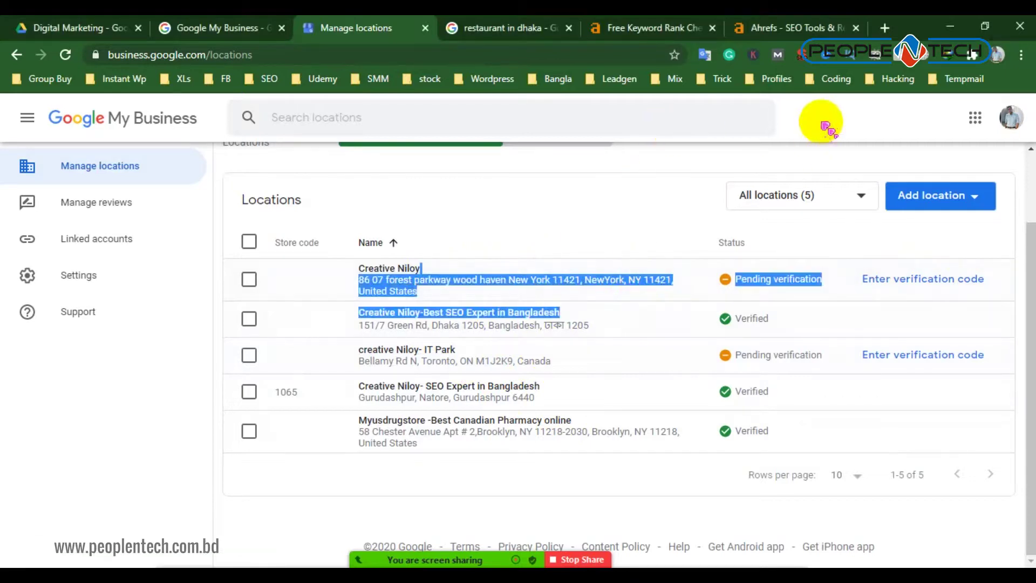
{"action": "left_click", "coordinate": [504, 477]}
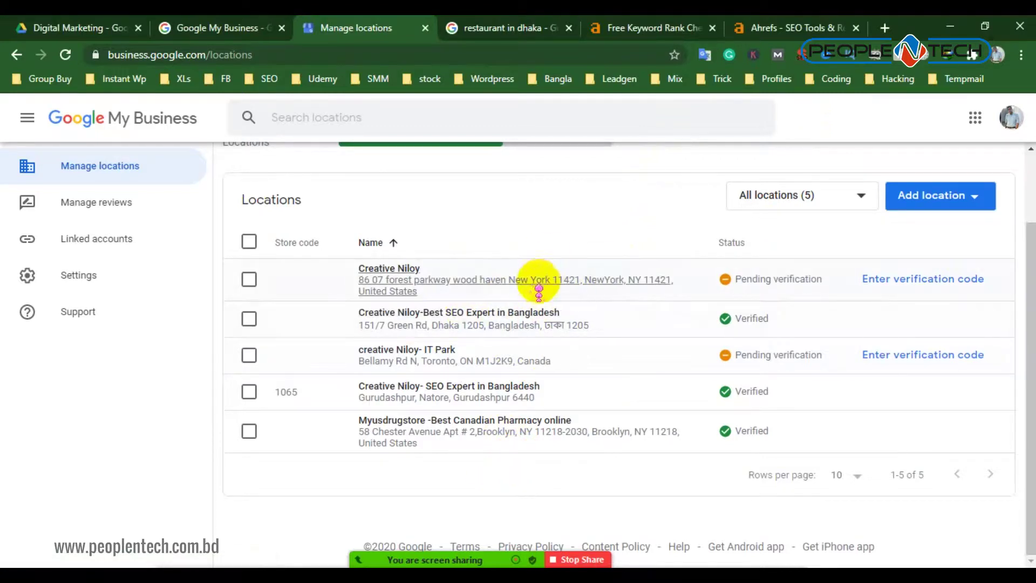
{"action": "scroll", "coordinate": [539, 287], "scroll_direction": "up", "scroll_amount": 2}
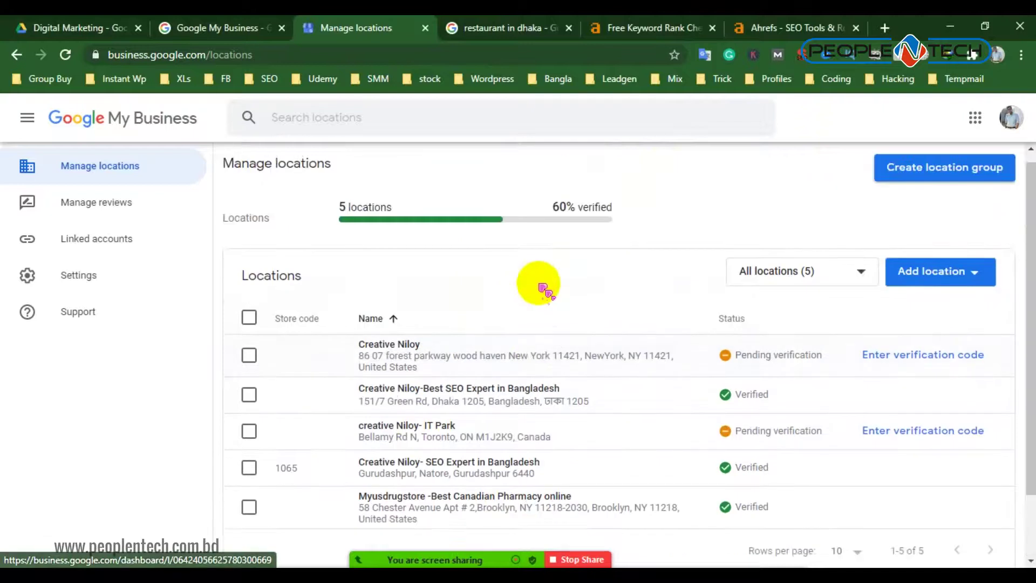
Skim the restaurant in dhaka results, then return to the Manage locations tab
{"action": "left_click", "coordinate": [562, 27]}
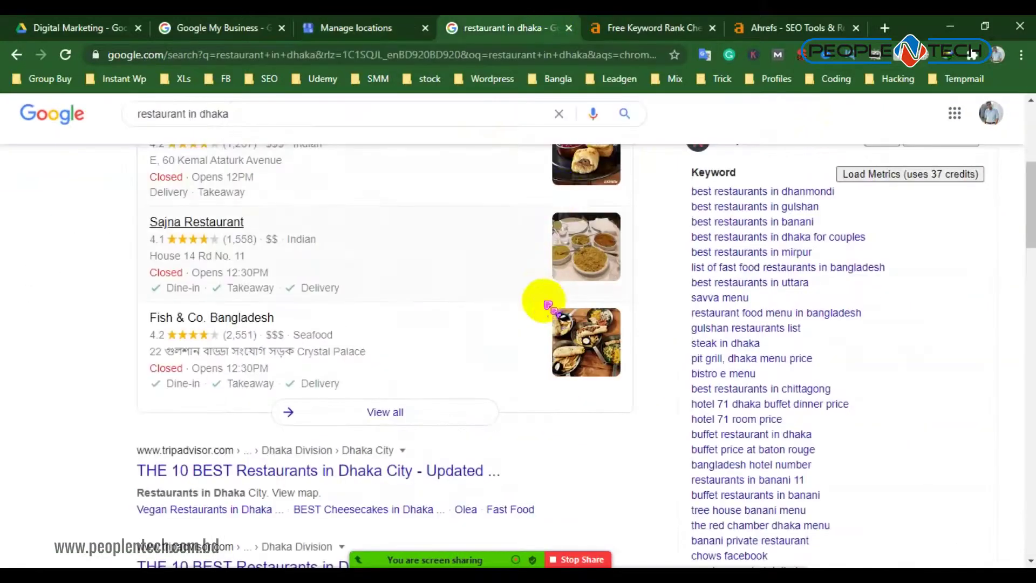
{"action": "scroll", "coordinate": [556, 312], "scroll_direction": "up", "scroll_amount": 5}
{"action": "scroll", "coordinate": [556, 312], "scroll_direction": "up", "scroll_amount": 1}
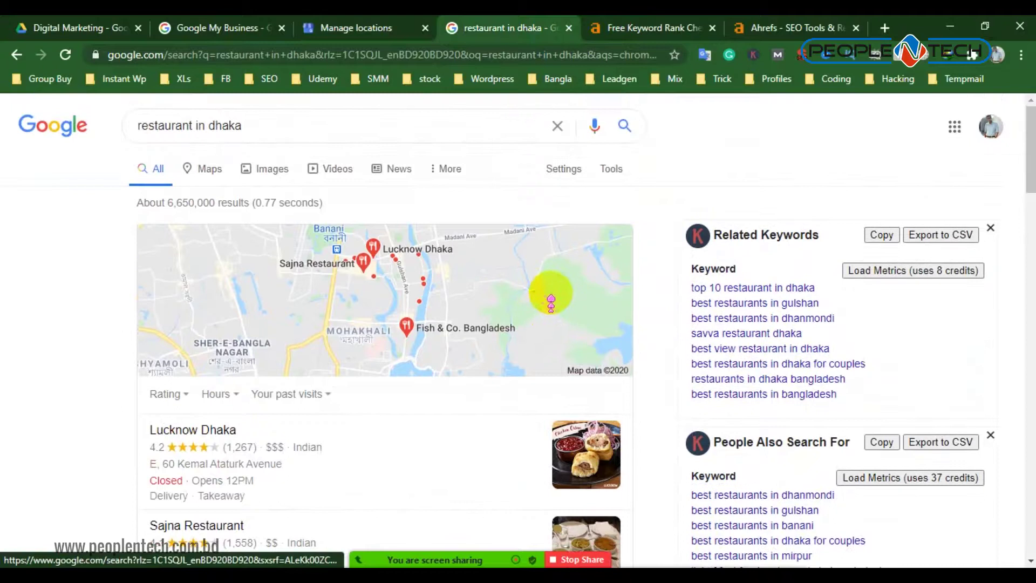
{"action": "scroll", "coordinate": [550, 303], "scroll_direction": "down", "scroll_amount": 1}
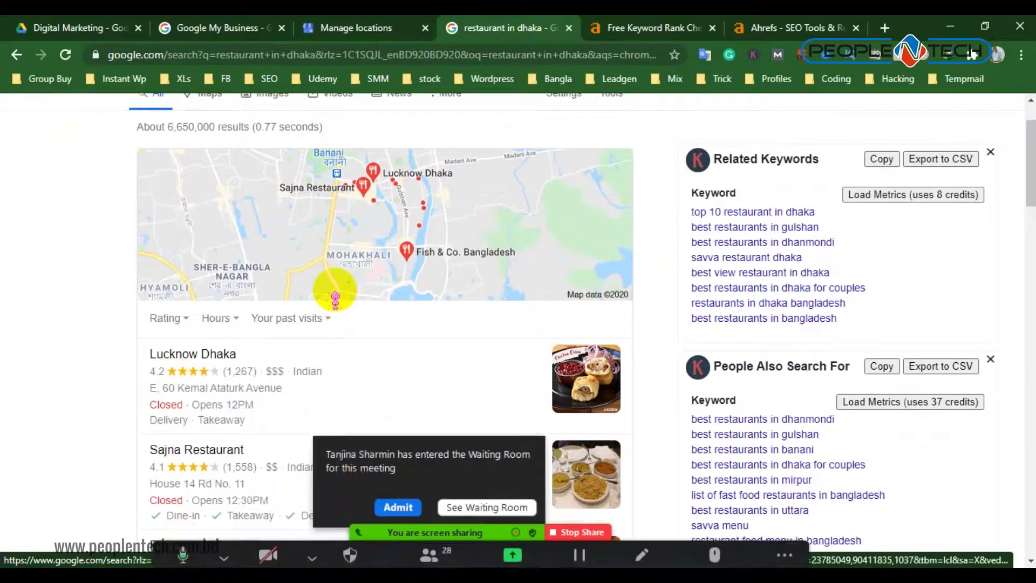
{"action": "left_click", "coordinate": [400, 495]}
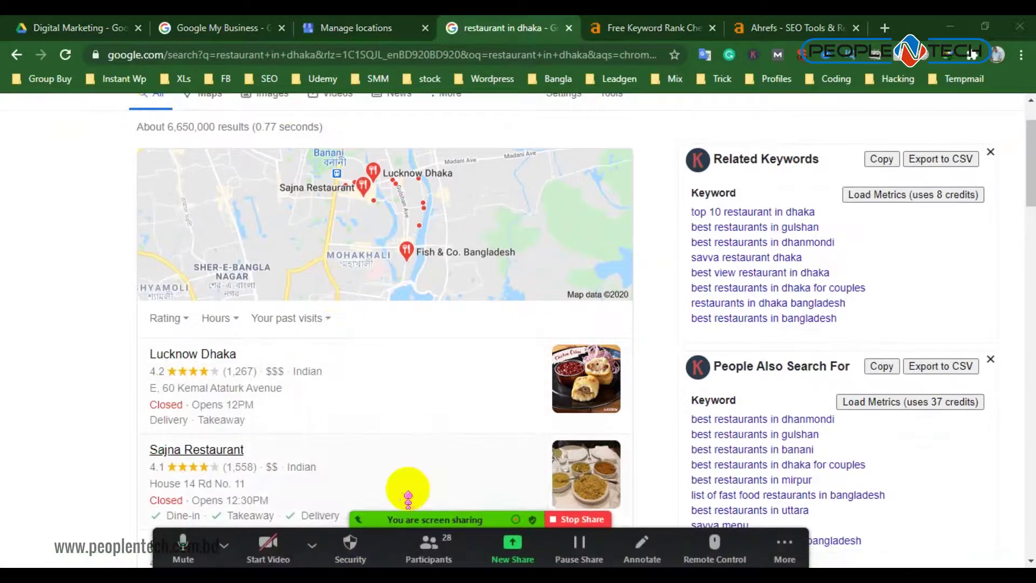
{"action": "scroll", "coordinate": [356, 251], "scroll_direction": "up", "scroll_amount": 2}
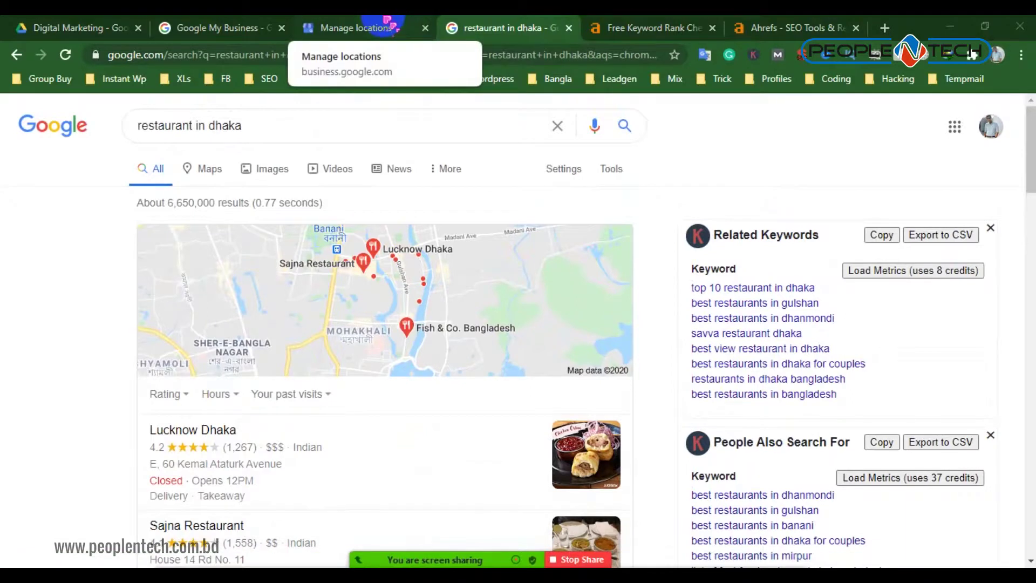
{"action": "left_click", "coordinate": [392, 25]}
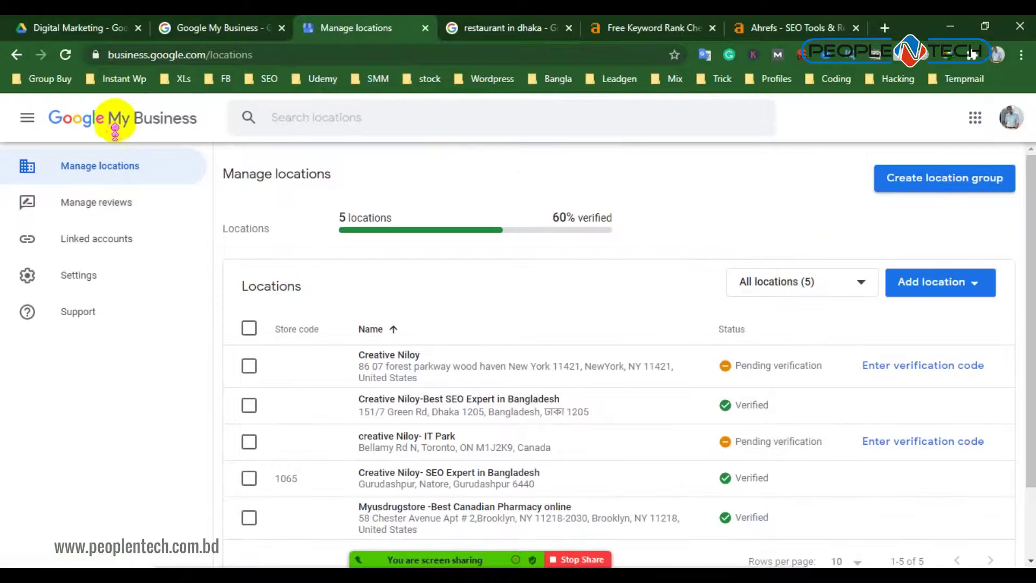
Reload the dashboard, cancel a new location group, and choose Add single location
{"action": "left_click", "coordinate": [145, 118]}
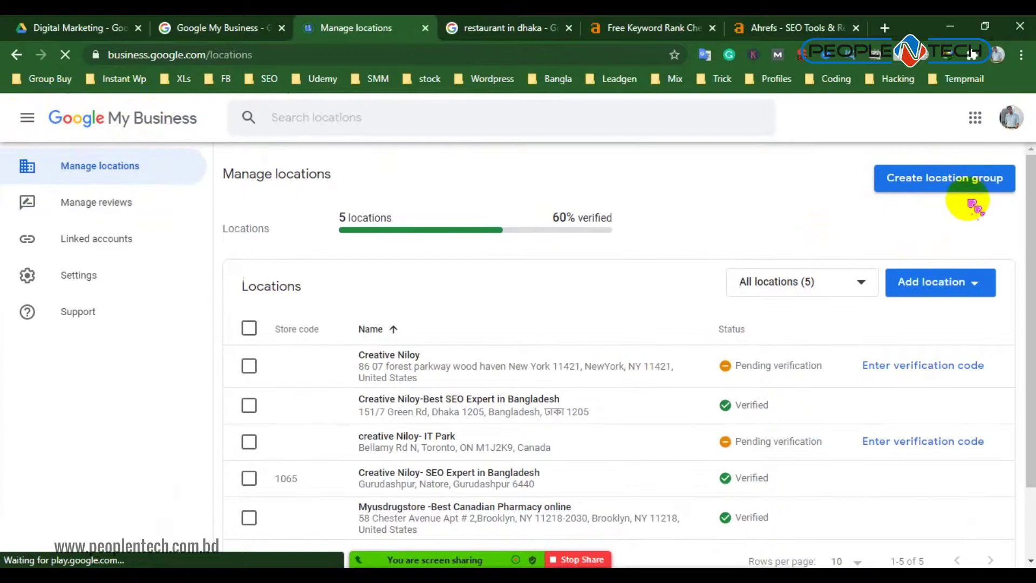
{"action": "left_click", "coordinate": [955, 183]}
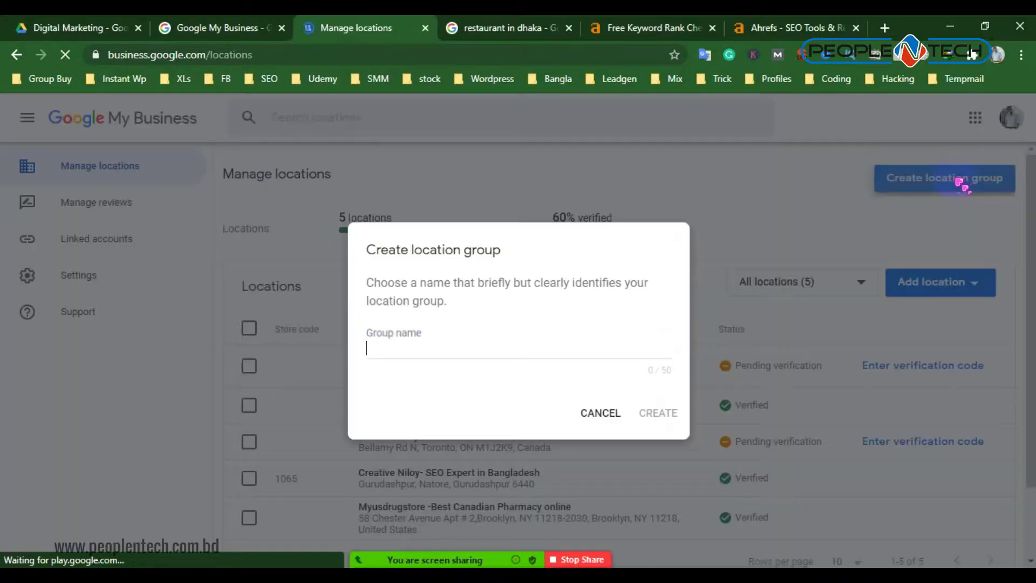
{"action": "left_click", "coordinate": [601, 416]}
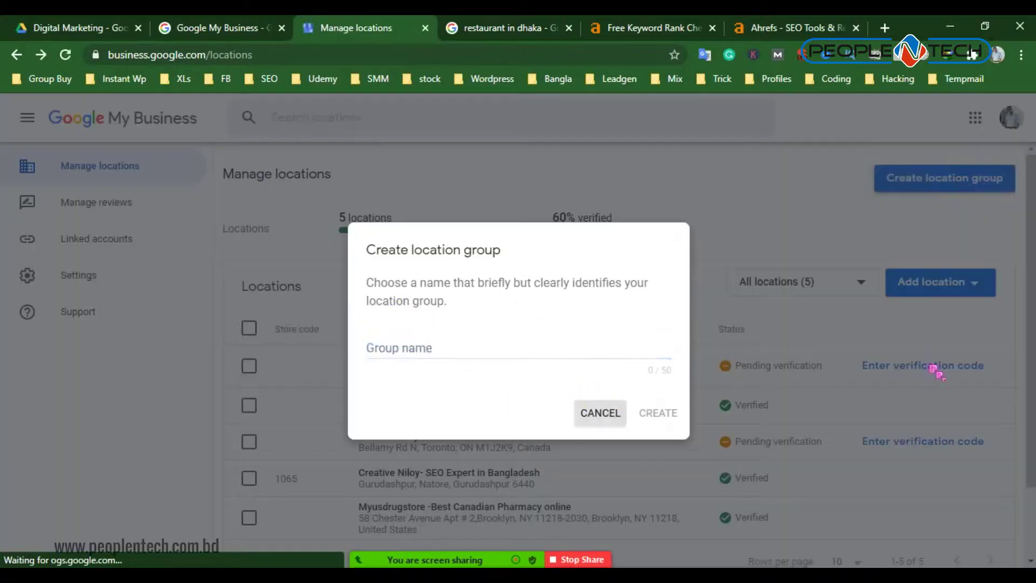
{"action": "left_click", "coordinate": [934, 286]}
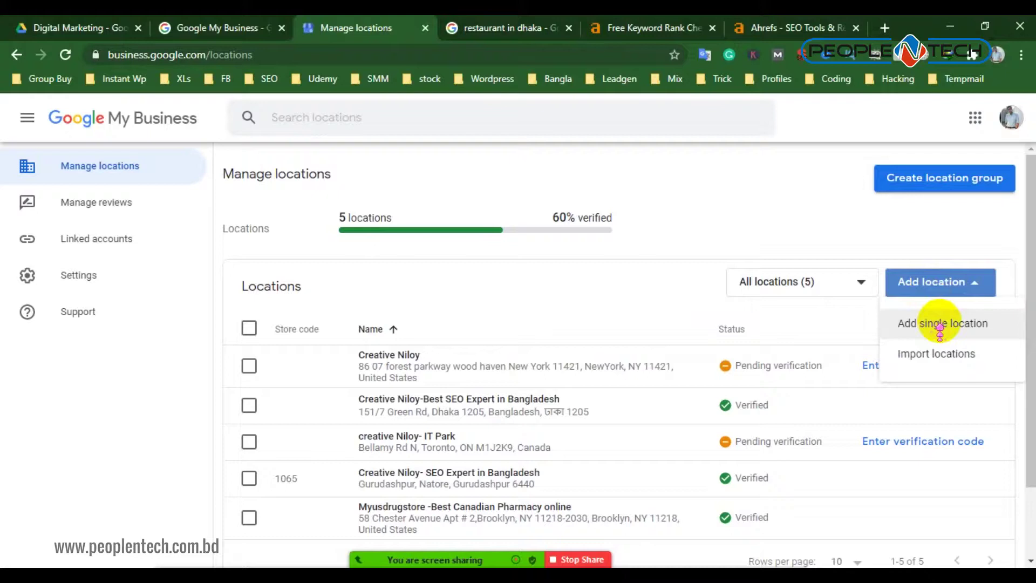
{"action": "left_click", "coordinate": [939, 326]}
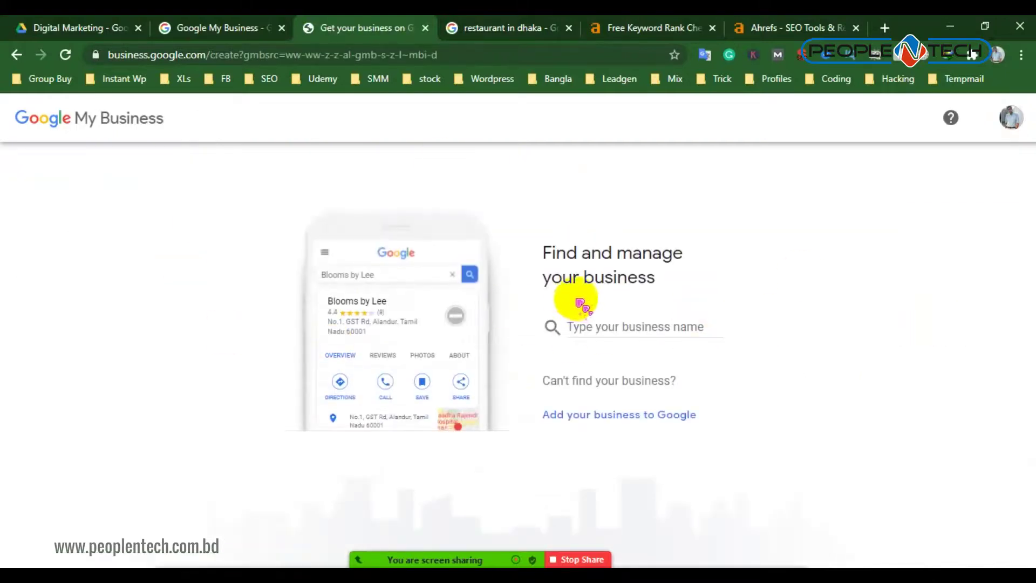
{"action": "left_click", "coordinate": [605, 320]}
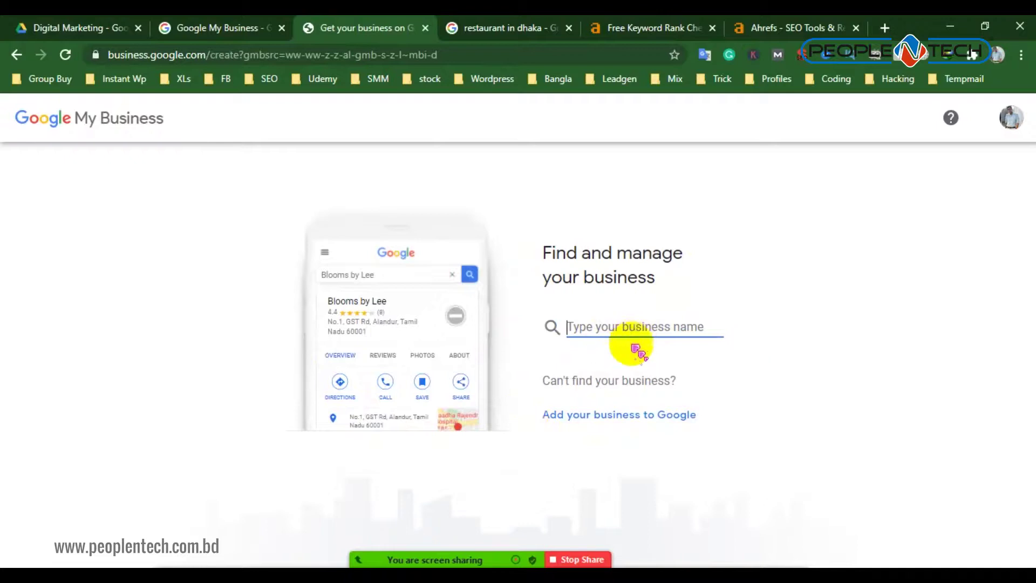
{"action": "left_click", "coordinate": [404, 493]}
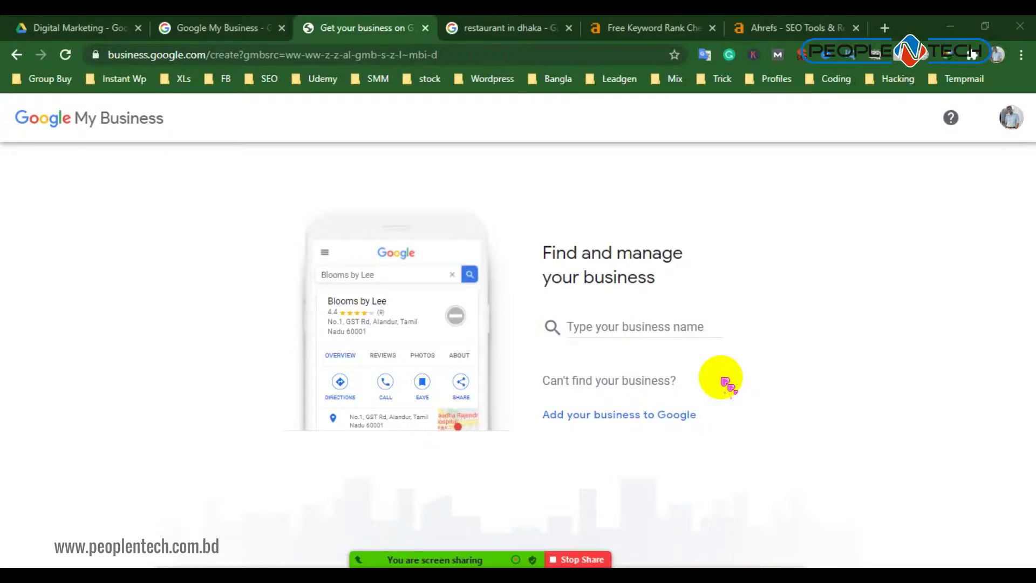
Search Google for 'creative niloy'
{"action": "left_click", "coordinate": [221, 28]}
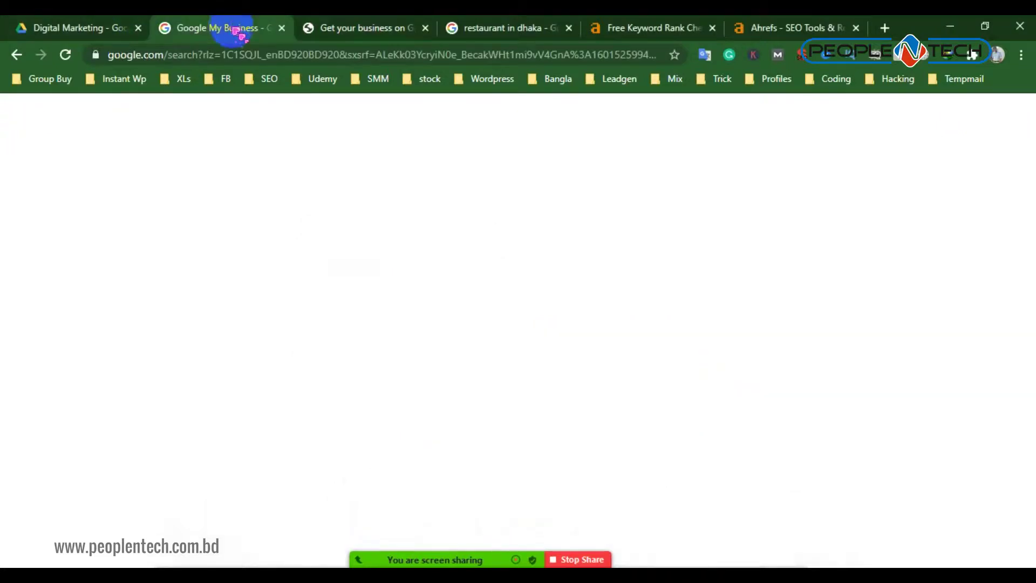
{"action": "left_click_drag", "start_coordinate": [278, 125], "coordinate": [139, 117]}
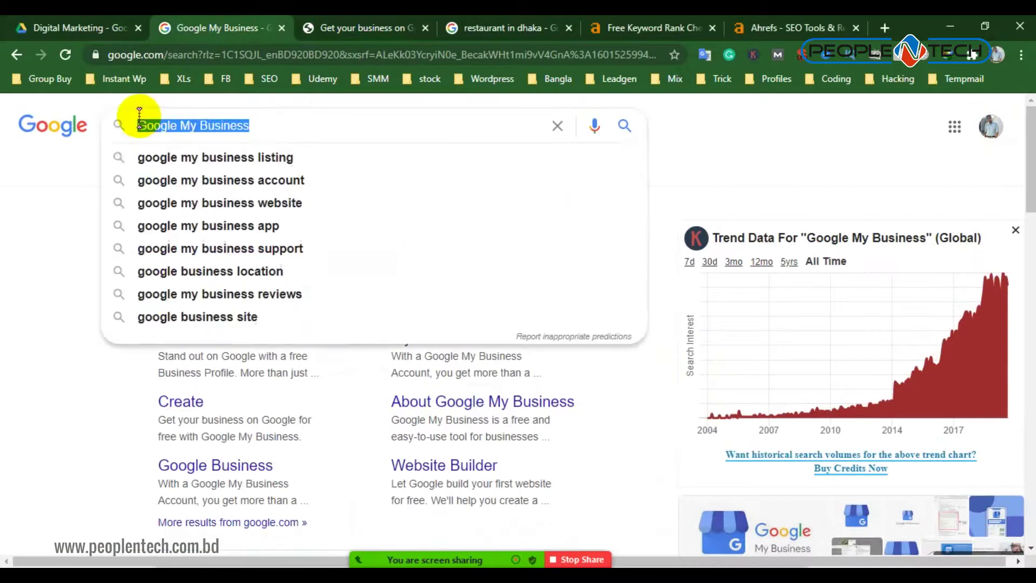
{"action": "type", "text": "creative"}
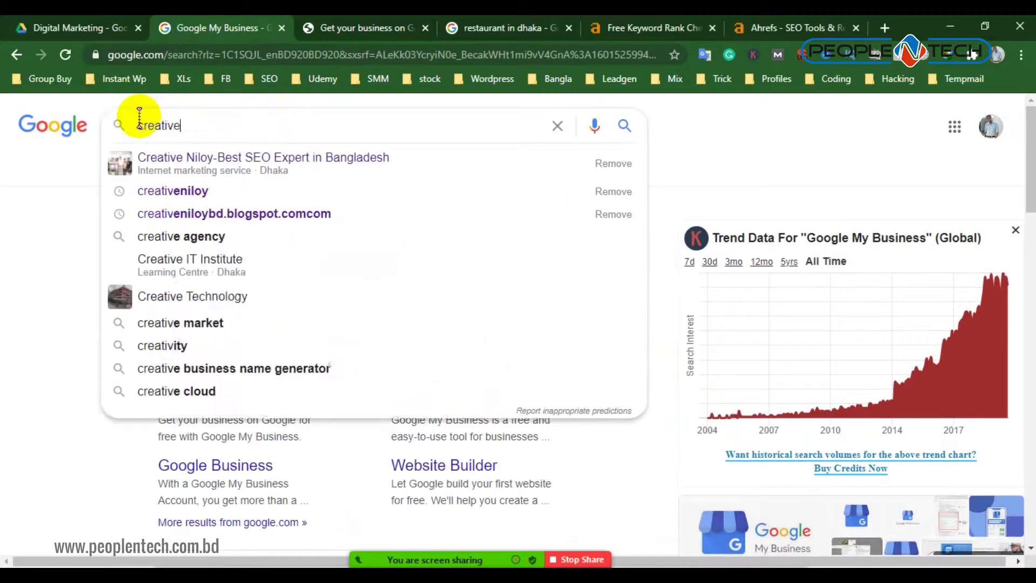
{"action": "type", "text": " niloy"}
{"action": "key", "text": "Return"}
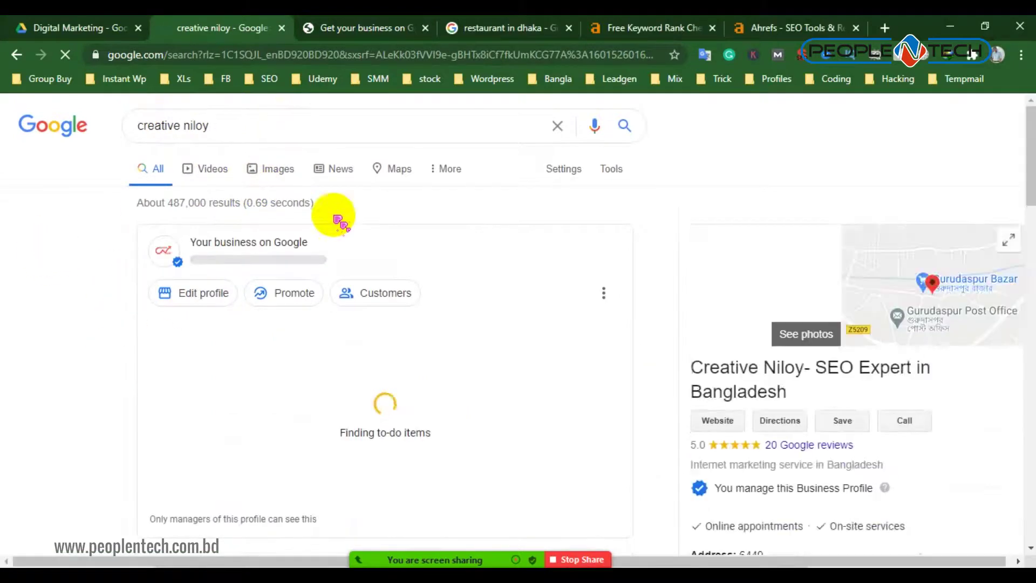
Review the managed business panel (147 views, 87 clicks, 196 impressions) and reselect the query
{"action": "scroll", "coordinate": [423, 330], "scroll_direction": "down", "scroll_amount": 1}
{"action": "scroll", "coordinate": [335, 389], "scroll_direction": "down", "scroll_amount": 10}
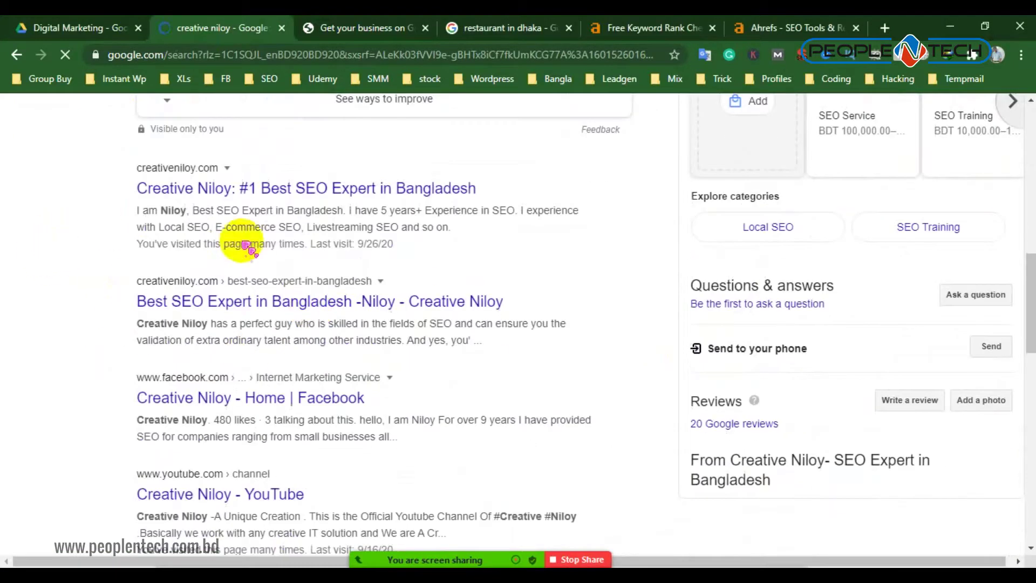
{"action": "scroll", "coordinate": [486, 253], "scroll_direction": "down", "scroll_amount": 5}
{"action": "scroll", "coordinate": [431, 259], "scroll_direction": "up", "scroll_amount": 10}
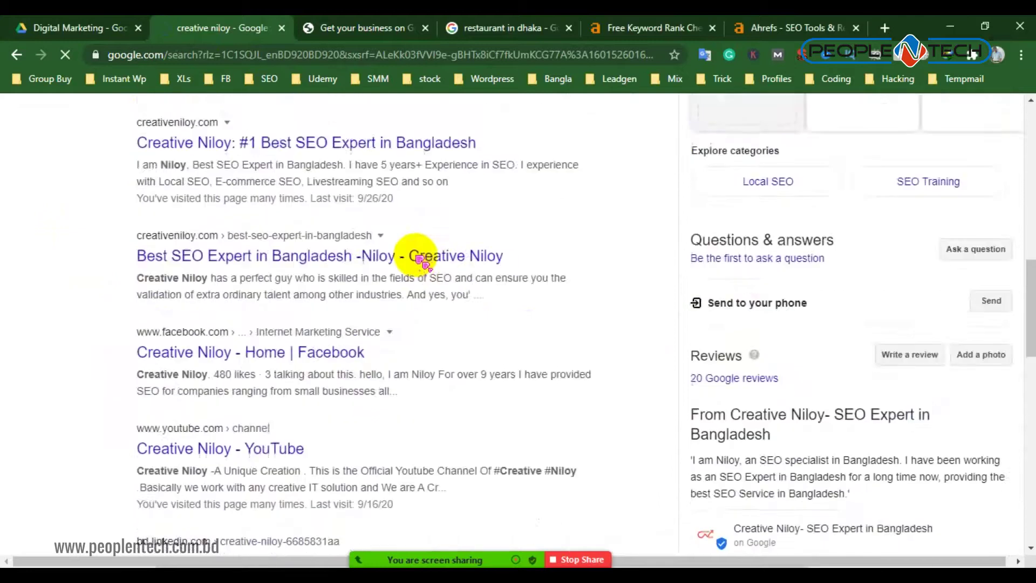
{"action": "scroll", "coordinate": [522, 285], "scroll_direction": "up", "scroll_amount": 6}
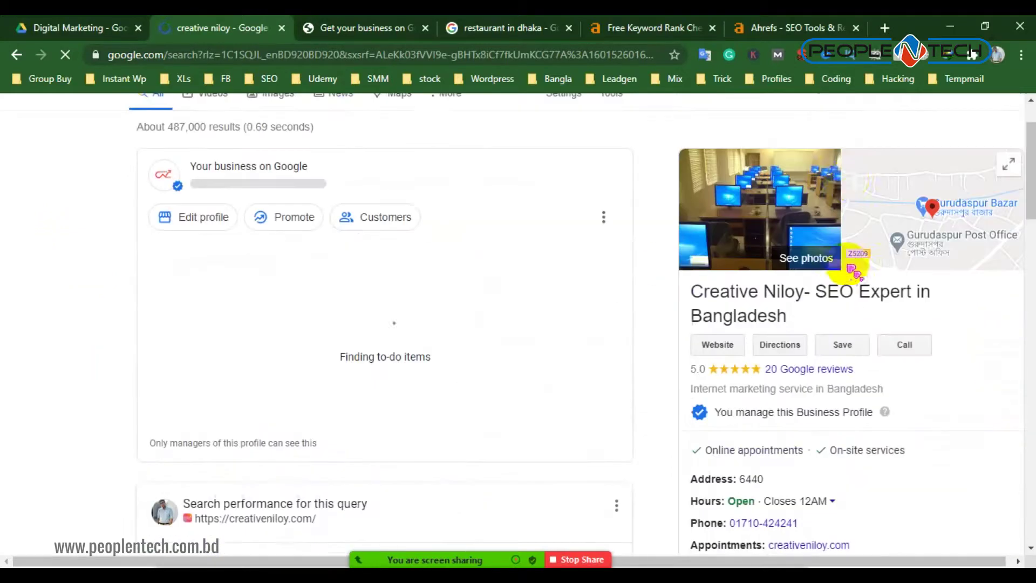
{"action": "scroll", "coordinate": [842, 303], "scroll_direction": "down", "scroll_amount": 1}
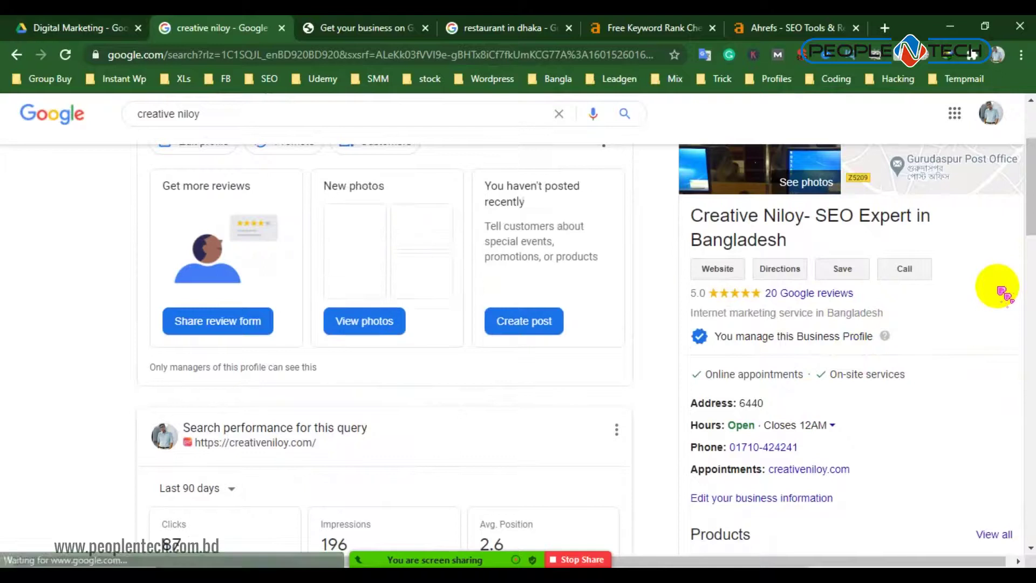
{"action": "scroll", "coordinate": [875, 324], "scroll_direction": "down", "scroll_amount": 1}
{"action": "left_click_drag", "start_coordinate": [874, 260], "coordinate": [718, 259]}
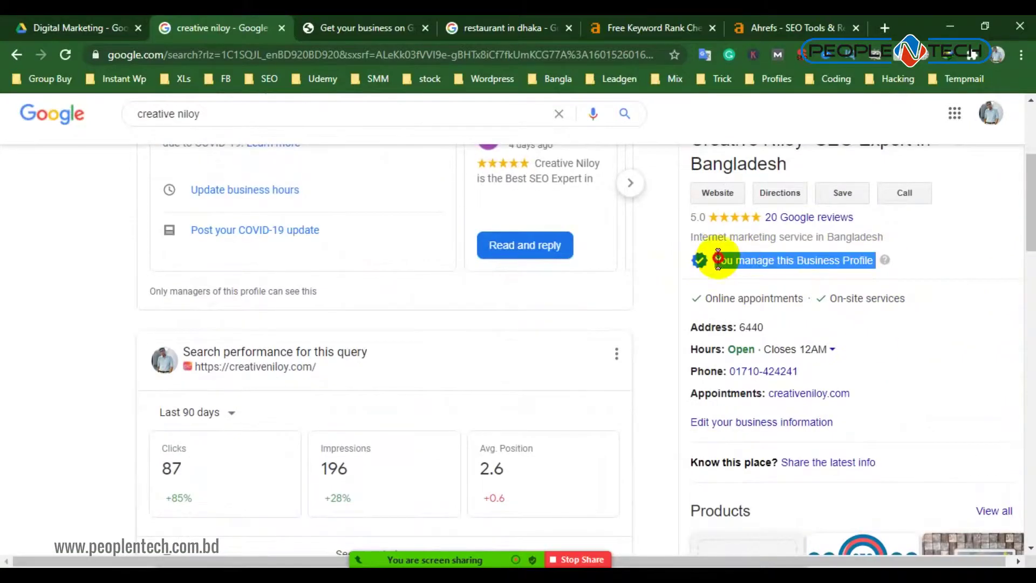
{"action": "left_click", "coordinate": [720, 268]}
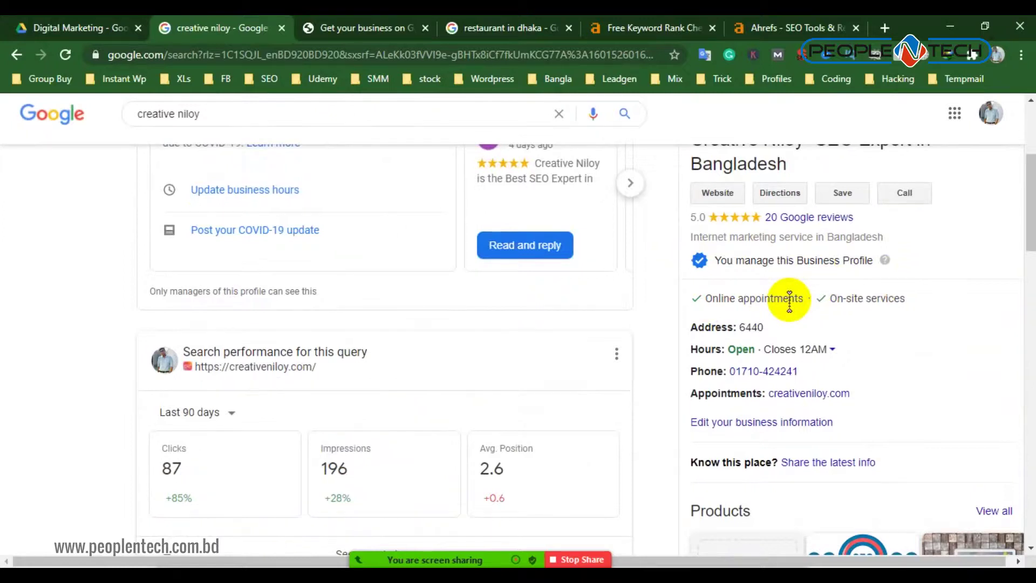
{"action": "scroll", "coordinate": [789, 298], "scroll_direction": "up", "scroll_amount": 3}
{"action": "scroll", "coordinate": [750, 432], "scroll_direction": "down", "scroll_amount": 1}
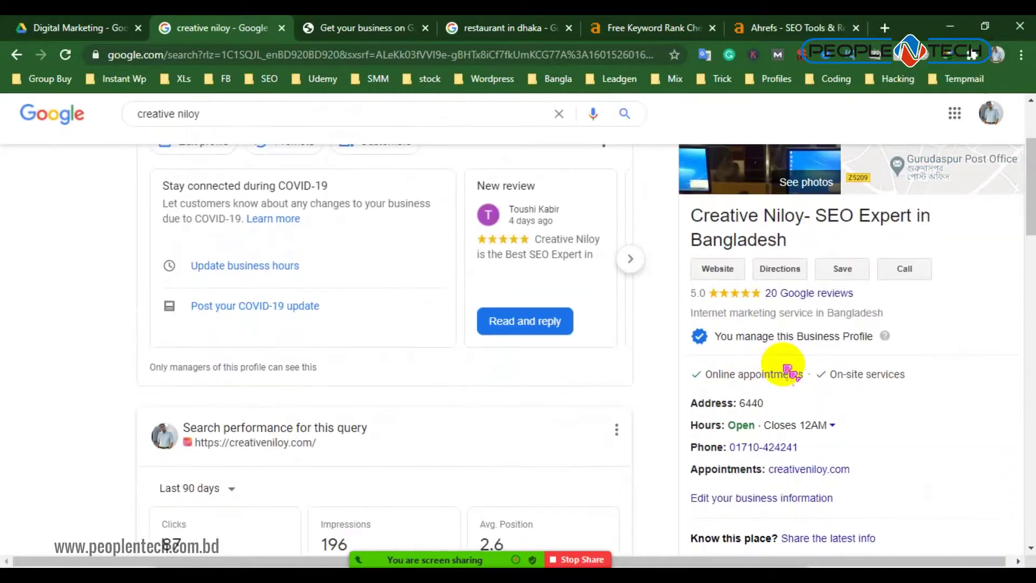
{"action": "scroll", "coordinate": [821, 330], "scroll_direction": "down", "scroll_amount": 4}
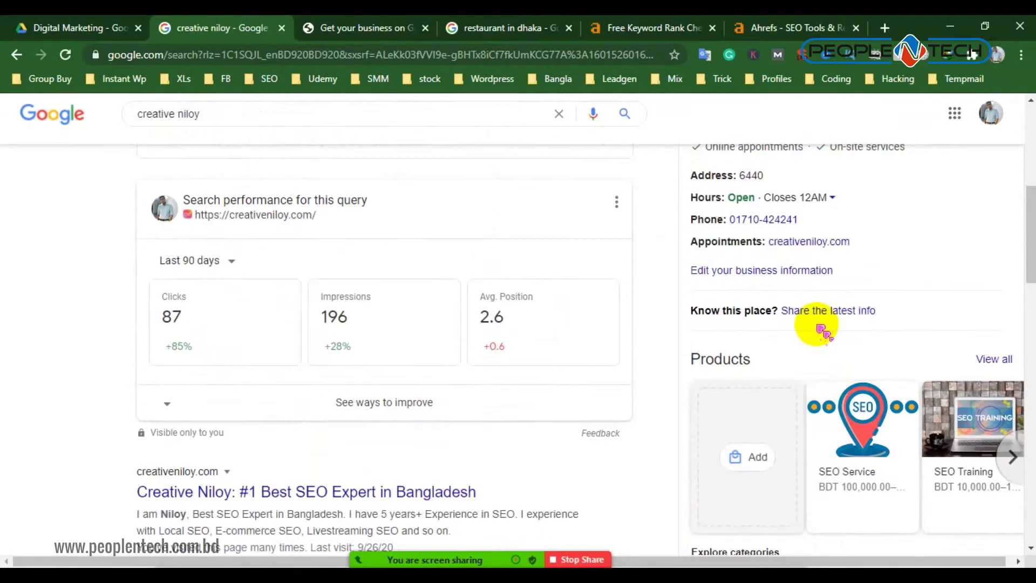
{"action": "scroll", "coordinate": [824, 331], "scroll_direction": "down", "scroll_amount": 7}
{"action": "scroll", "coordinate": [842, 328], "scroll_direction": "up", "scroll_amount": 11}
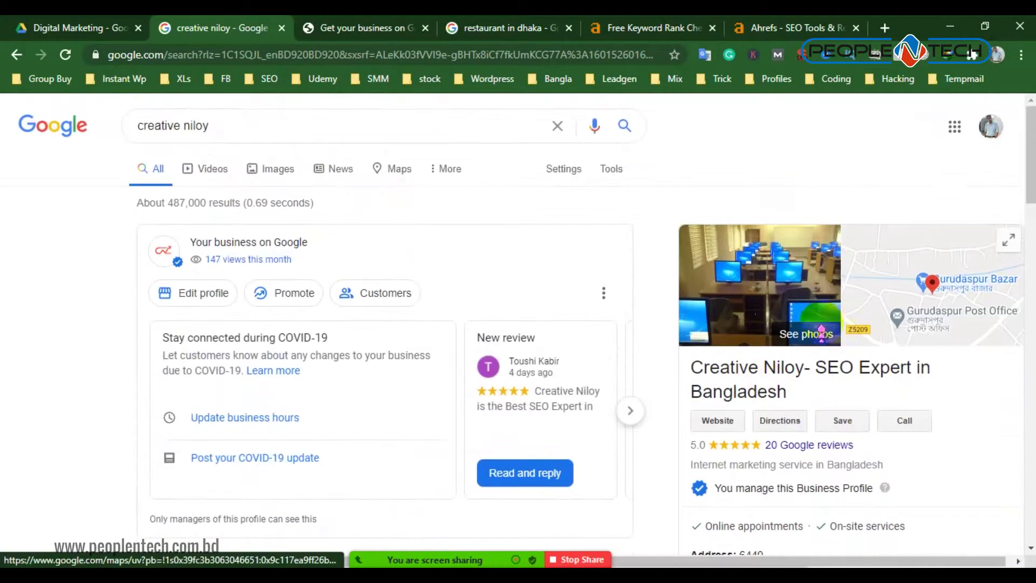
{"action": "triple_click", "coordinate": [139, 124]}
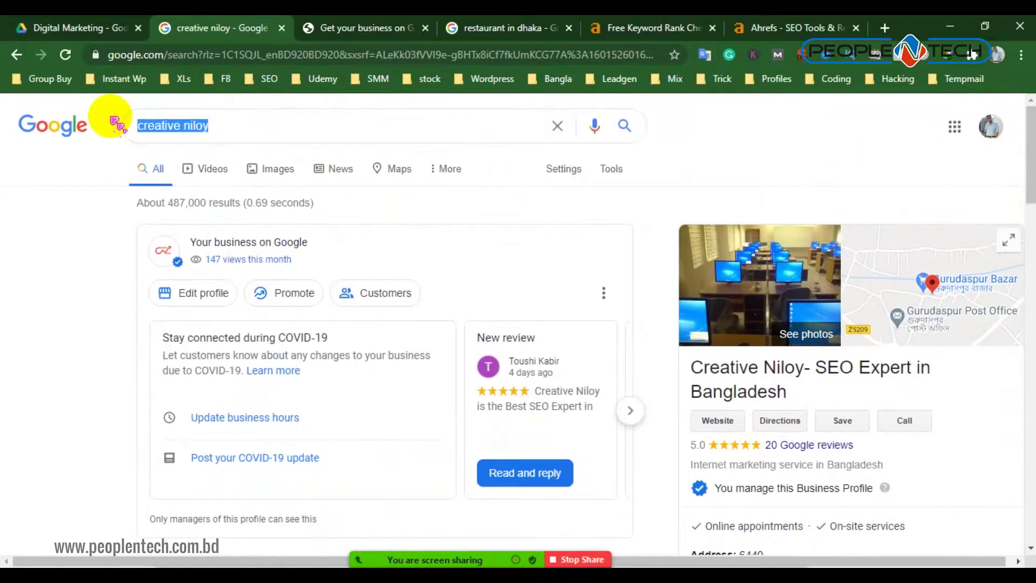
Search for 'group buy seo tools bd' and scroll through its results
{"action": "type", "text": "group buy"}
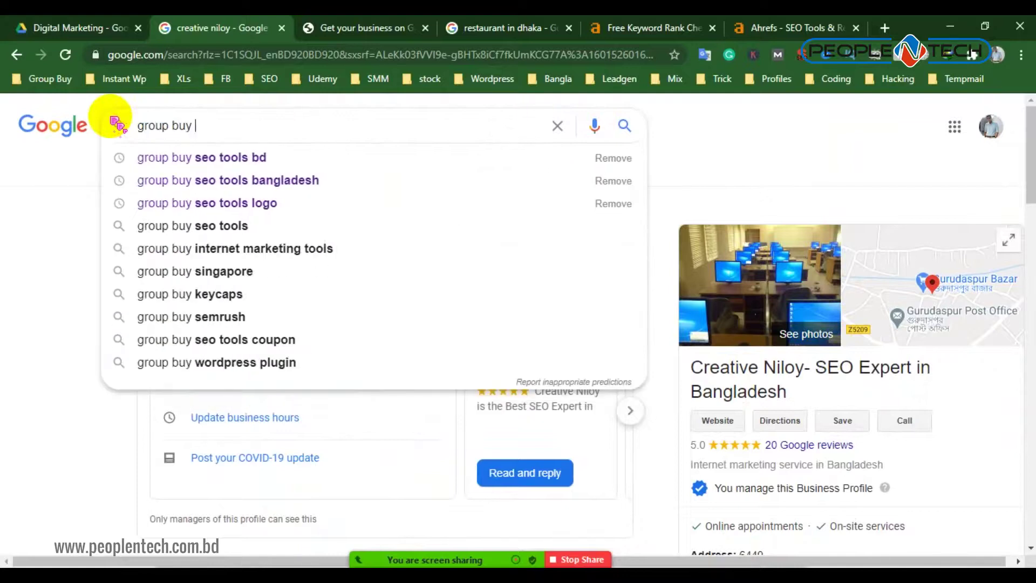
{"action": "left_click", "coordinate": [241, 157]}
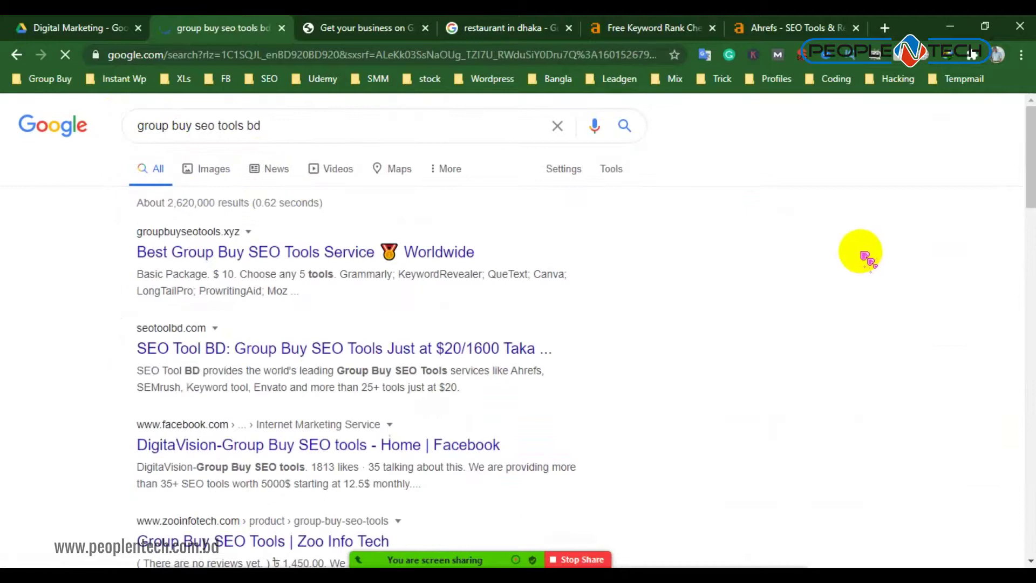
{"action": "scroll", "coordinate": [343, 273], "scroll_direction": "down", "scroll_amount": 4}
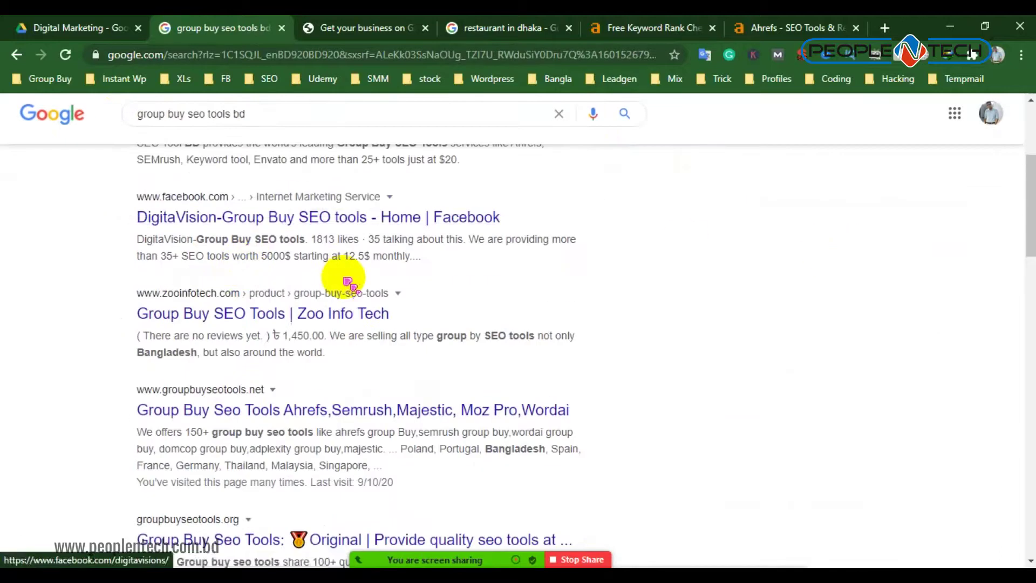
{"action": "scroll", "coordinate": [328, 372], "scroll_direction": "down", "scroll_amount": 2}
{"action": "scroll", "coordinate": [328, 372], "scroll_direction": "down", "scroll_amount": 4}
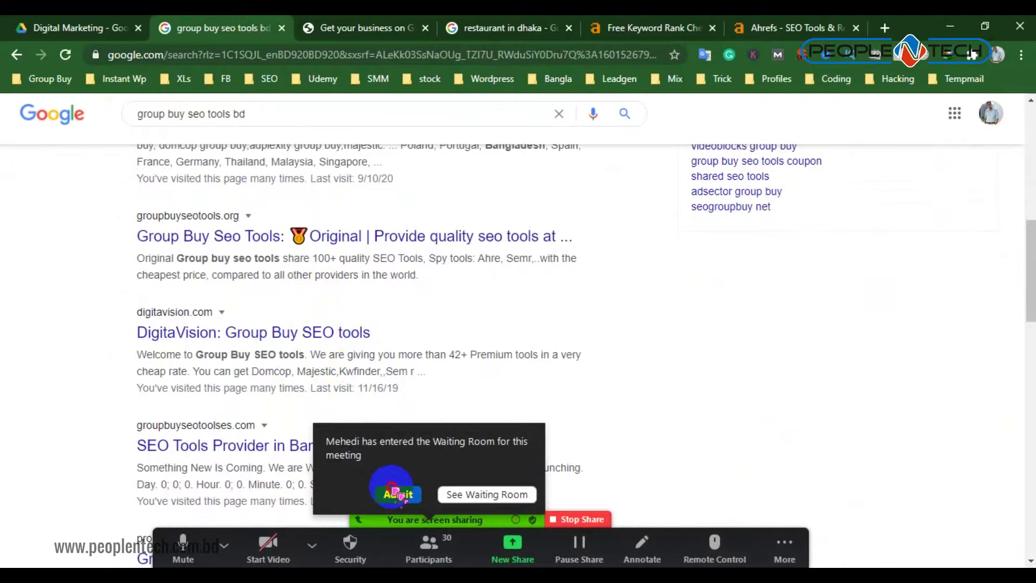
{"action": "left_click", "coordinate": [398, 495]}
{"action": "scroll", "coordinate": [909, 301], "scroll_direction": "up", "scroll_amount": 10}
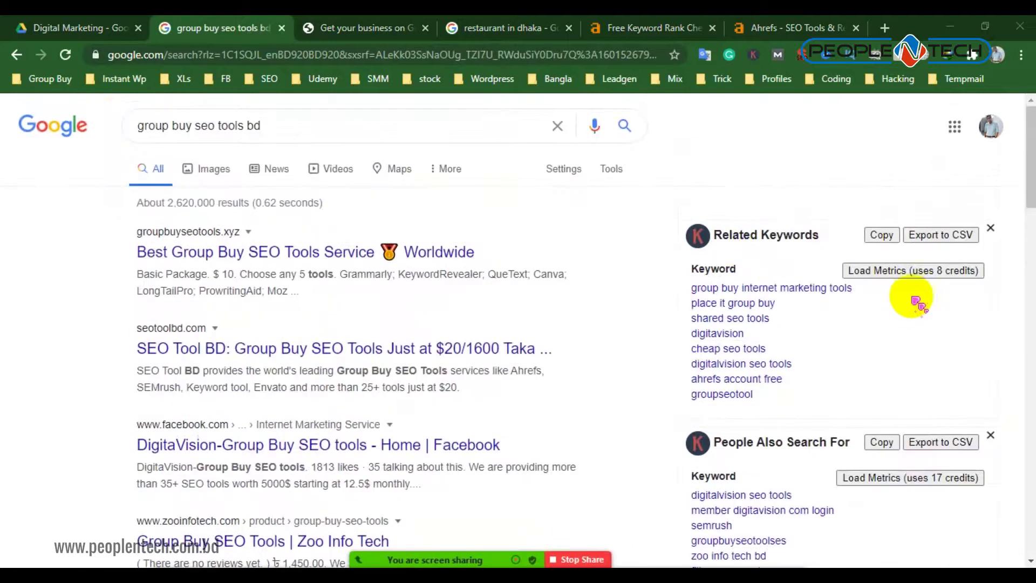
Edit the query to 'groupbuyseotoolsbd' and rerun the search
{"action": "left_click_drag", "start_coordinate": [267, 121], "coordinate": [201, 123]}
{"action": "left_click", "coordinate": [225, 125]}
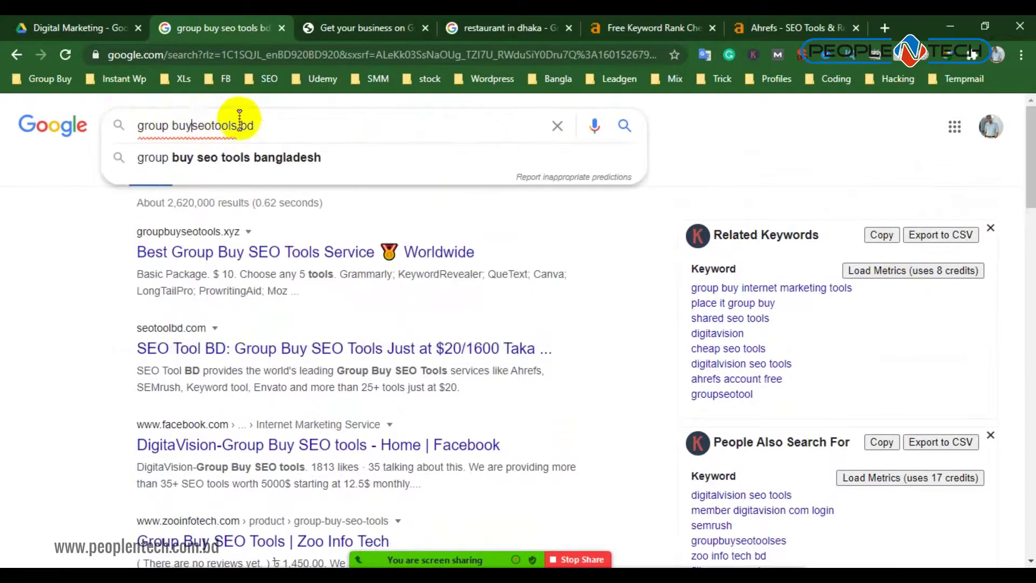
{"action": "left_click", "coordinate": [171, 125]}
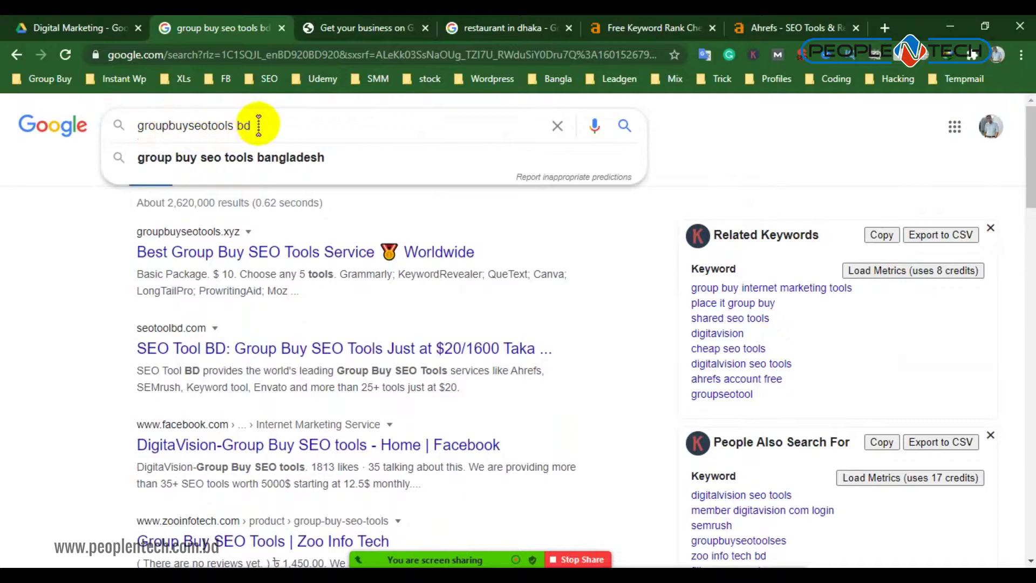
{"action": "key", "text": "Return"}
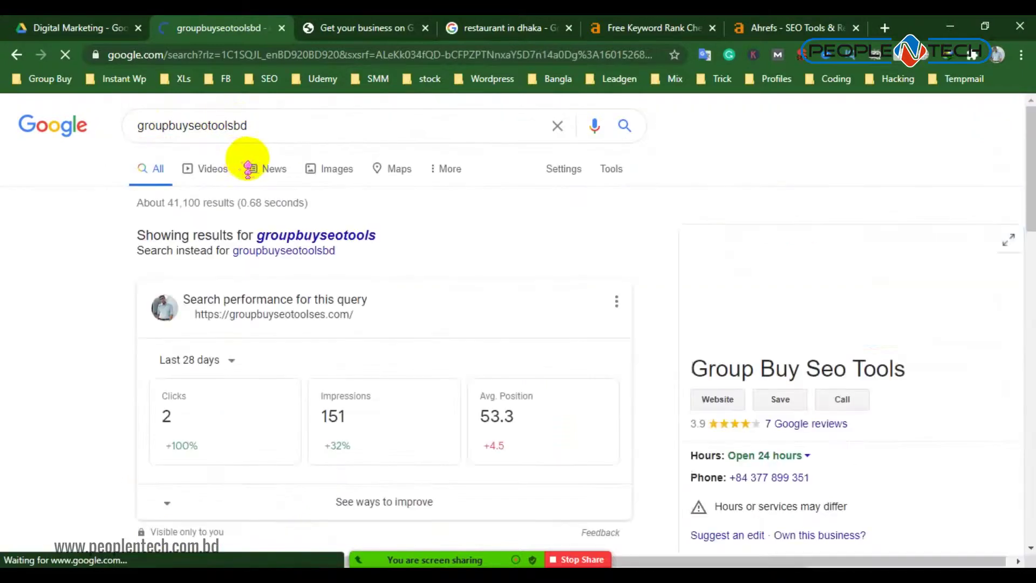
Change the query to 'groupbuyseotoolses' and search
{"action": "scroll", "coordinate": [998, 406], "scroll_direction": "down", "scroll_amount": 2}
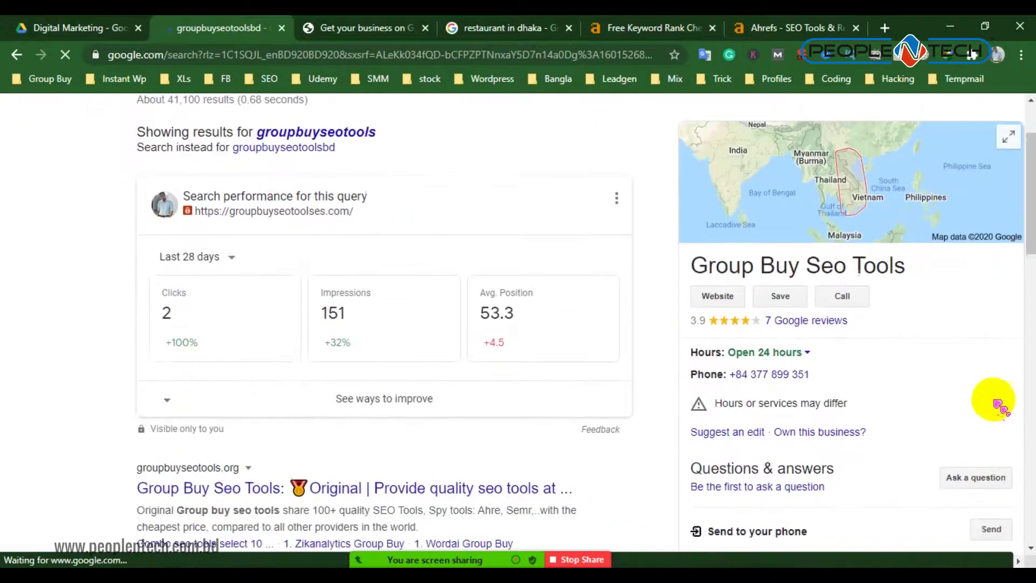
{"action": "scroll", "coordinate": [907, 367], "scroll_direction": "down", "scroll_amount": 4}
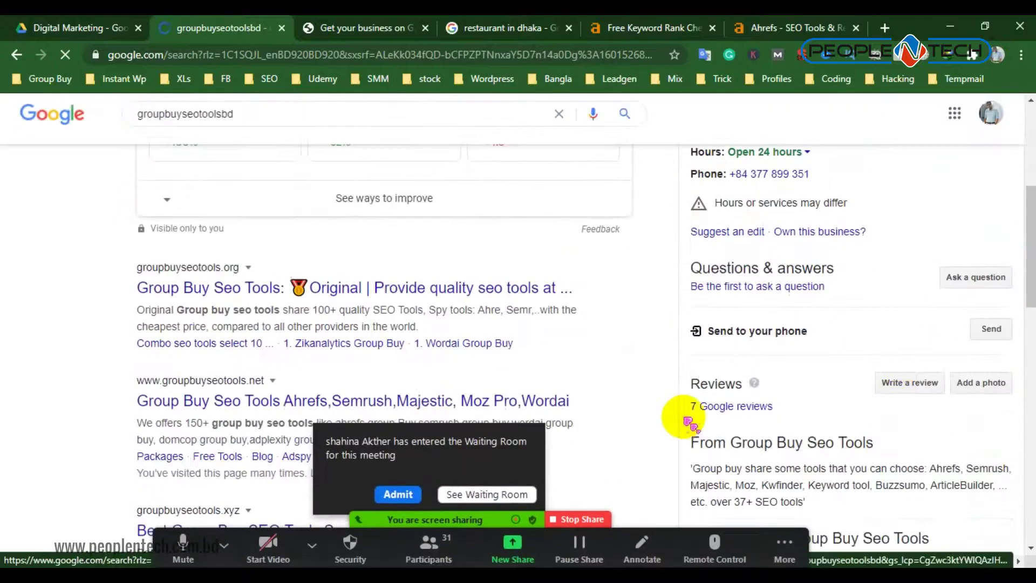
{"action": "left_click", "coordinate": [398, 493]}
{"action": "scroll", "coordinate": [870, 329], "scroll_direction": "up", "scroll_amount": 5}
{"action": "left_click", "coordinate": [310, 125]}
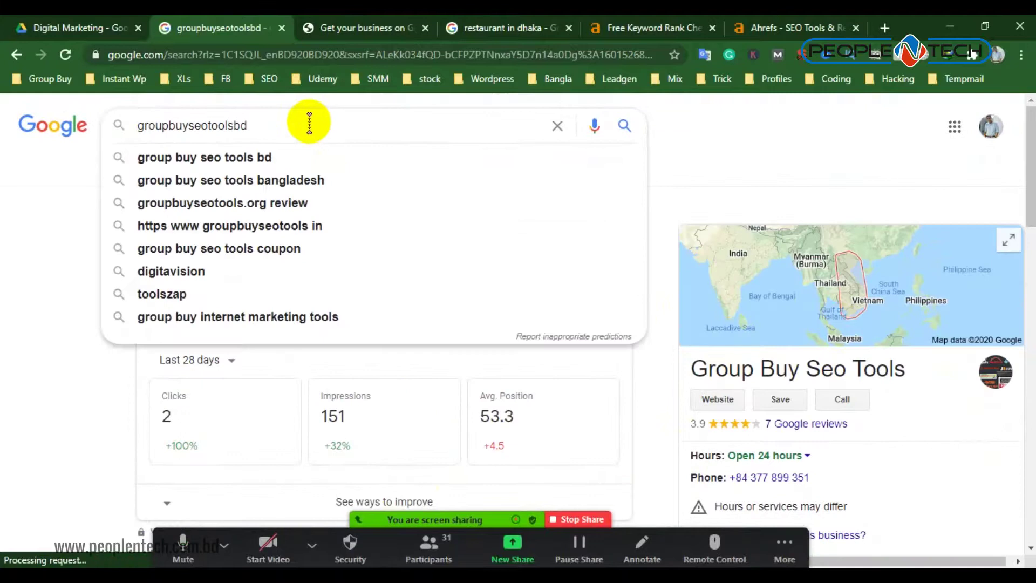
{"action": "type", "text": "ses"}
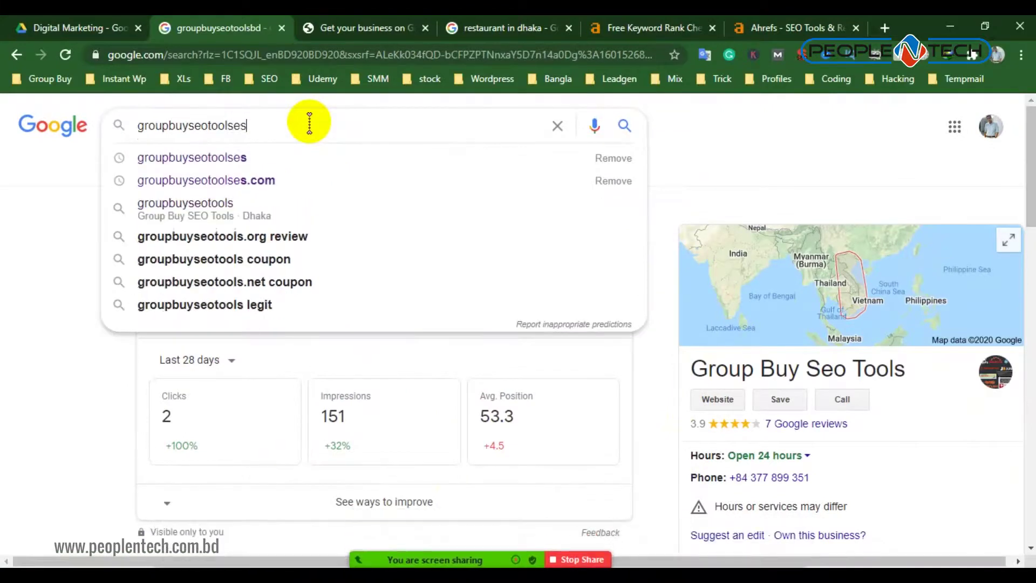
{"action": "key", "text": "Return"}
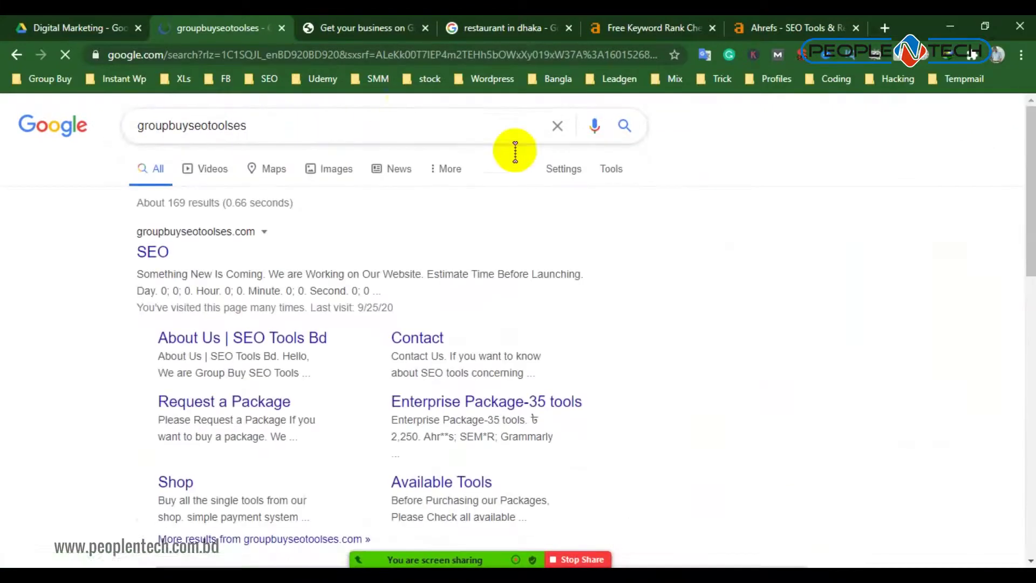
Review the Group Buy SEO Tools panel: 5.0 rating, 3 Google reviews, Dhaka
{"action": "scroll", "coordinate": [877, 313], "scroll_direction": "down", "scroll_amount": 3}
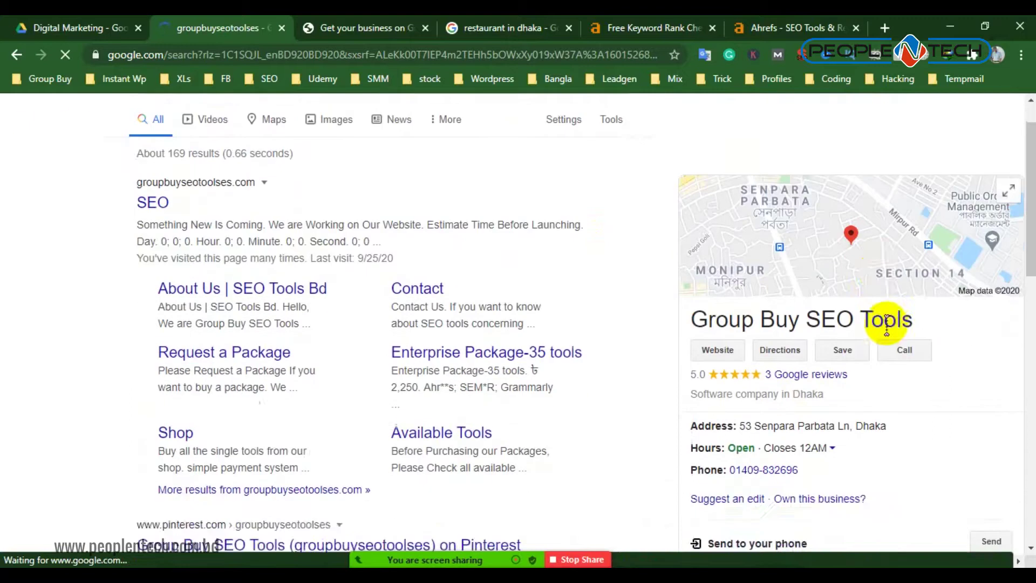
{"action": "scroll", "coordinate": [929, 275], "scroll_direction": "down", "scroll_amount": 3}
{"action": "scroll", "coordinate": [911, 286], "scroll_direction": "up", "scroll_amount": 4}
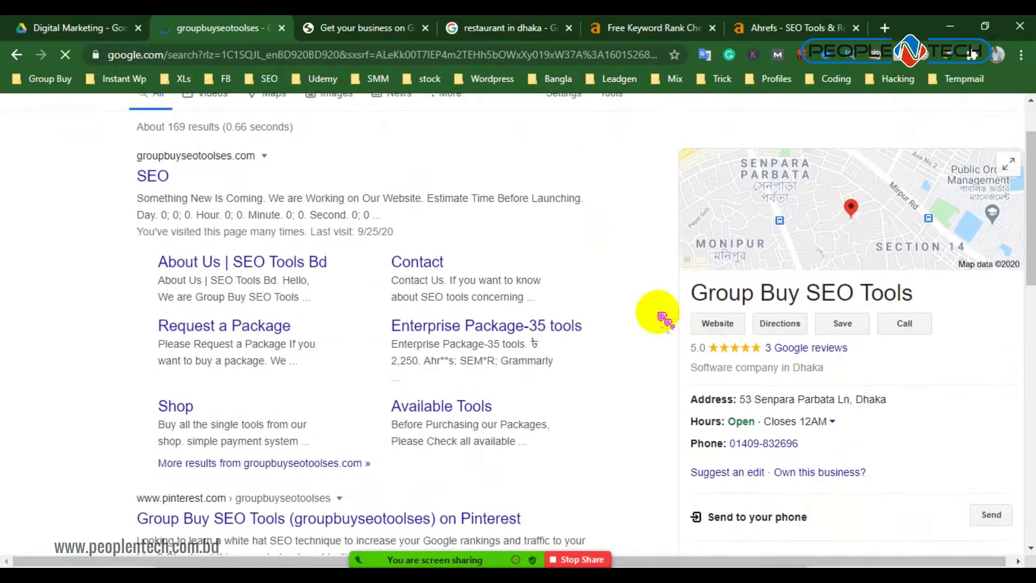
{"action": "scroll", "coordinate": [885, 286], "scroll_direction": "down", "scroll_amount": 3}
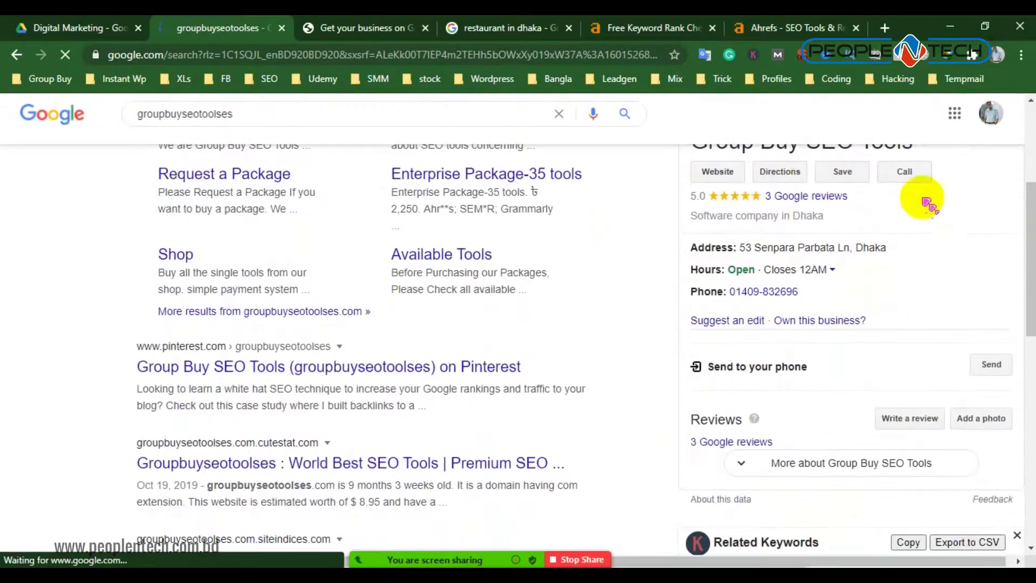
{"action": "scroll", "coordinate": [885, 227], "scroll_direction": "down", "scroll_amount": 3}
{"action": "scroll", "coordinate": [822, 302], "scroll_direction": "down", "scroll_amount": 5}
{"action": "scroll", "coordinate": [863, 286], "scroll_direction": "up", "scroll_amount": 6}
{"action": "scroll", "coordinate": [896, 305], "scroll_direction": "up", "scroll_amount": 3}
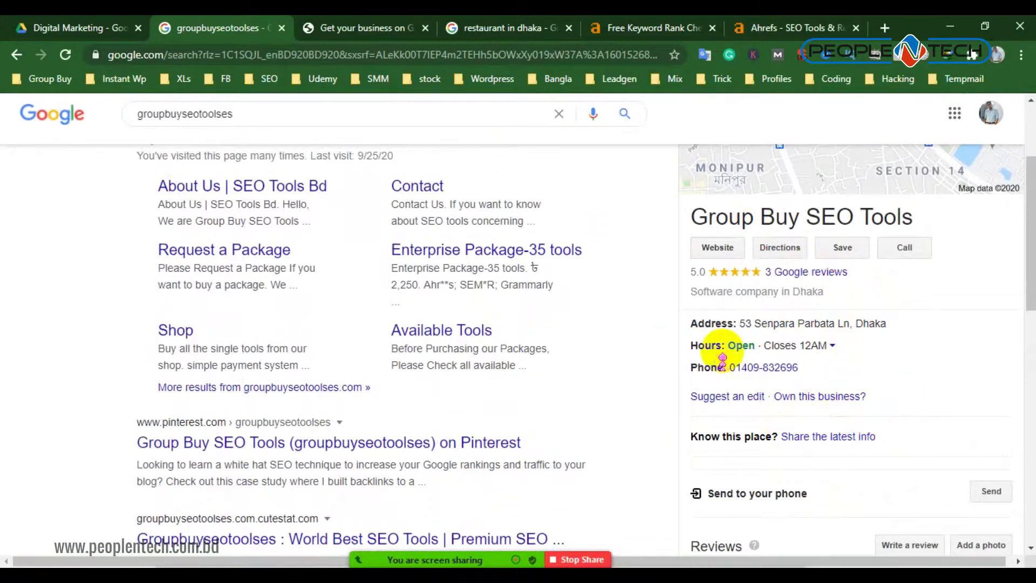
Switch Google My Business to the second Google account and close the first account's tab
{"action": "left_click", "coordinate": [410, 29]}
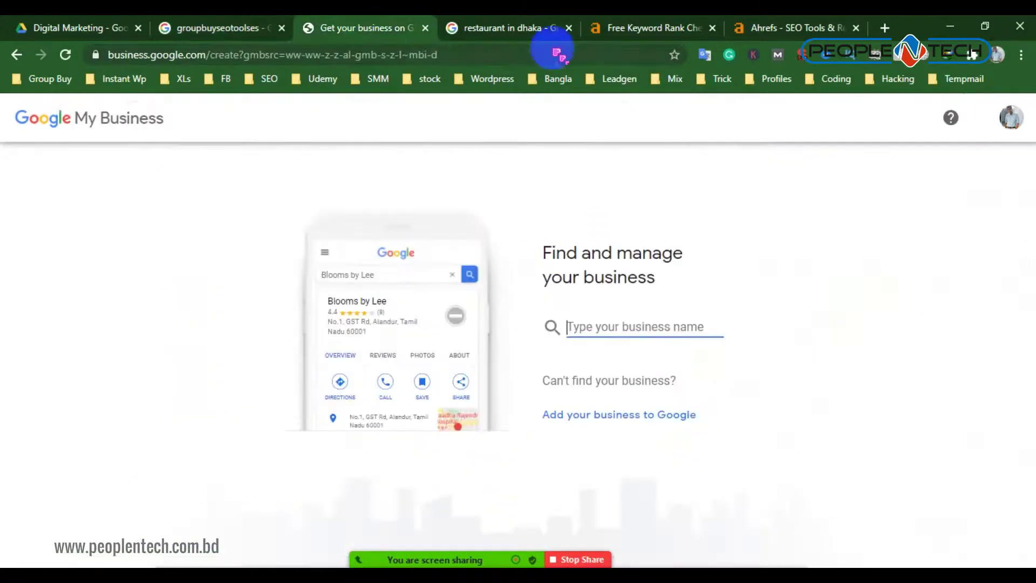
{"action": "left_click", "coordinate": [1011, 117]}
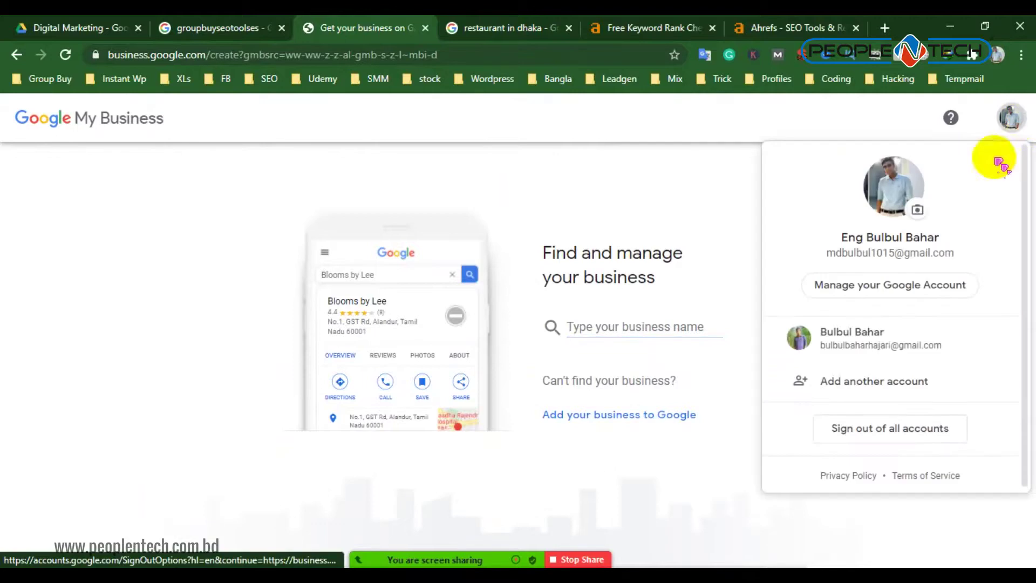
{"action": "left_click", "coordinate": [860, 337]}
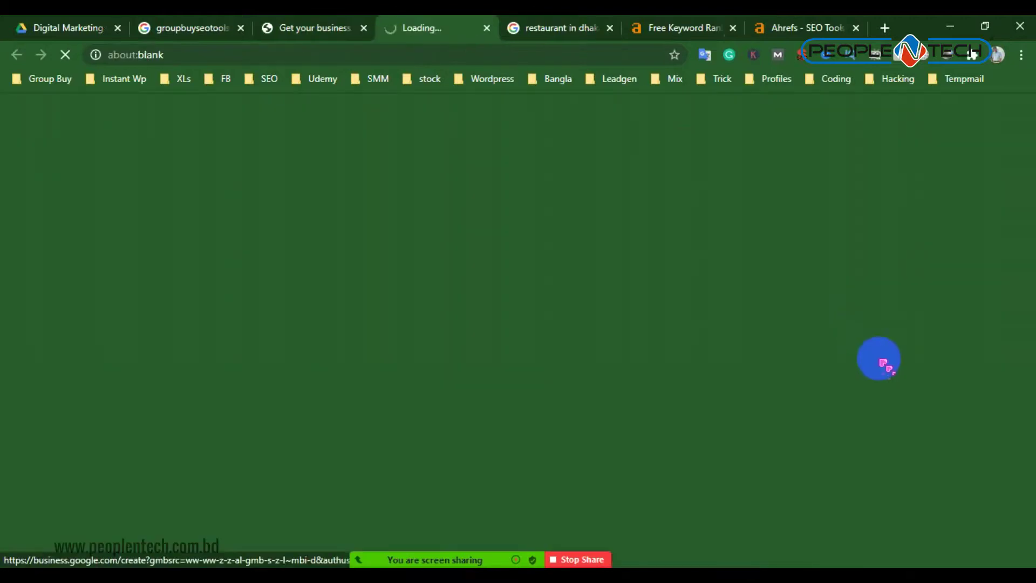
{"action": "left_click", "coordinate": [312, 32]}
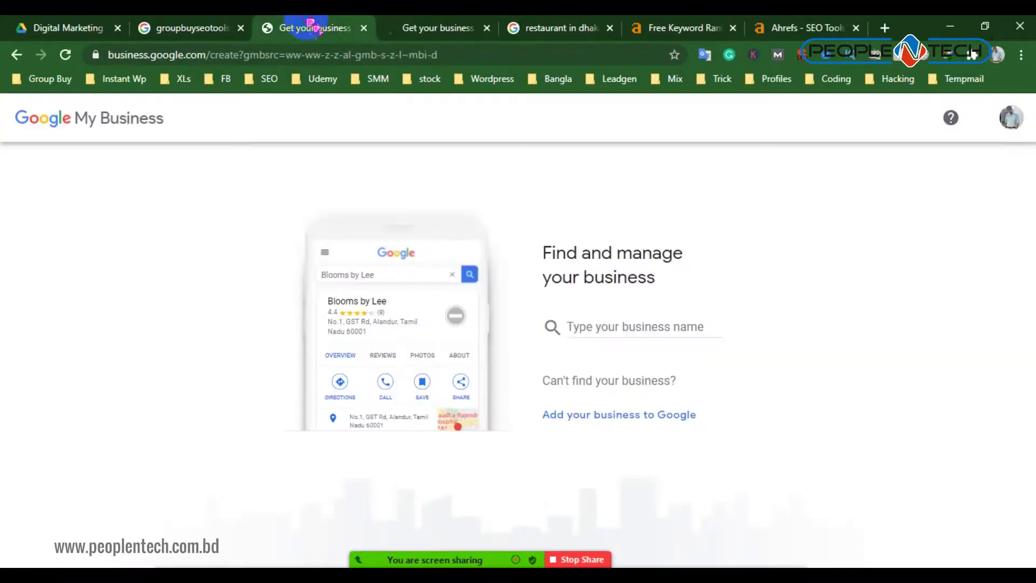
{"action": "left_click", "coordinate": [364, 28]}
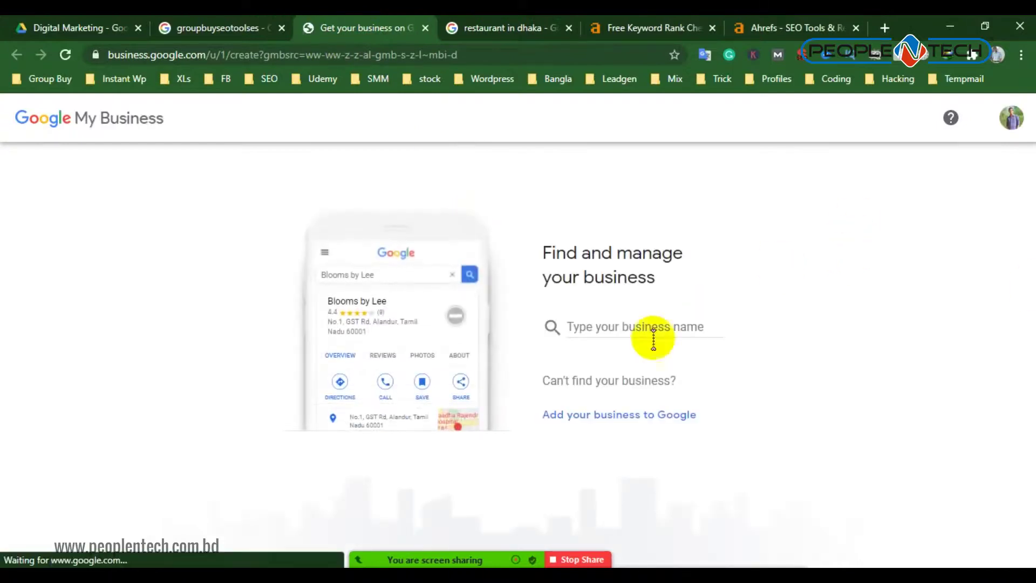
Focus the business name field, then return to the search results tab
{"action": "left_click", "coordinate": [577, 323]}
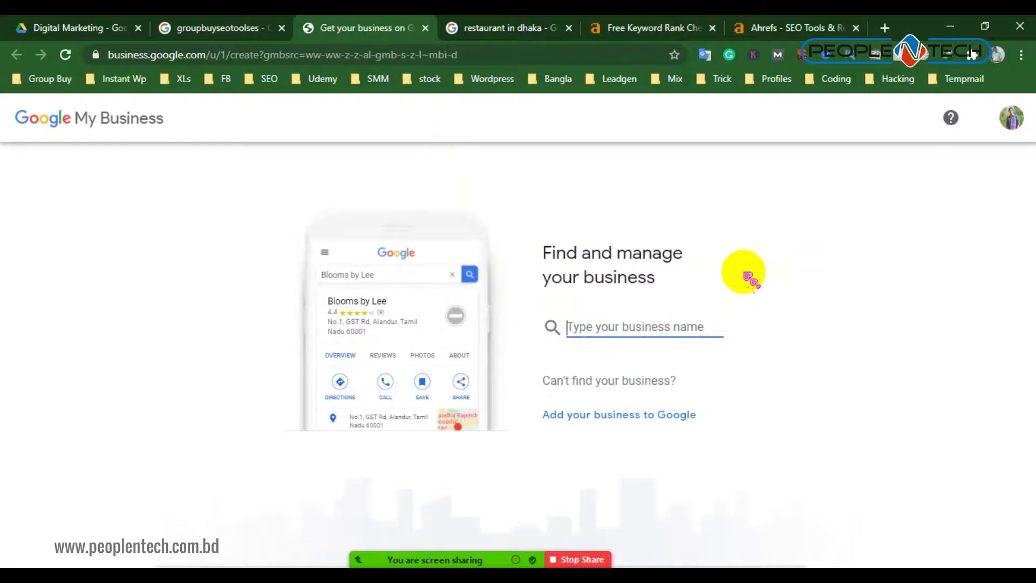
{"action": "left_click", "coordinate": [1020, 128]}
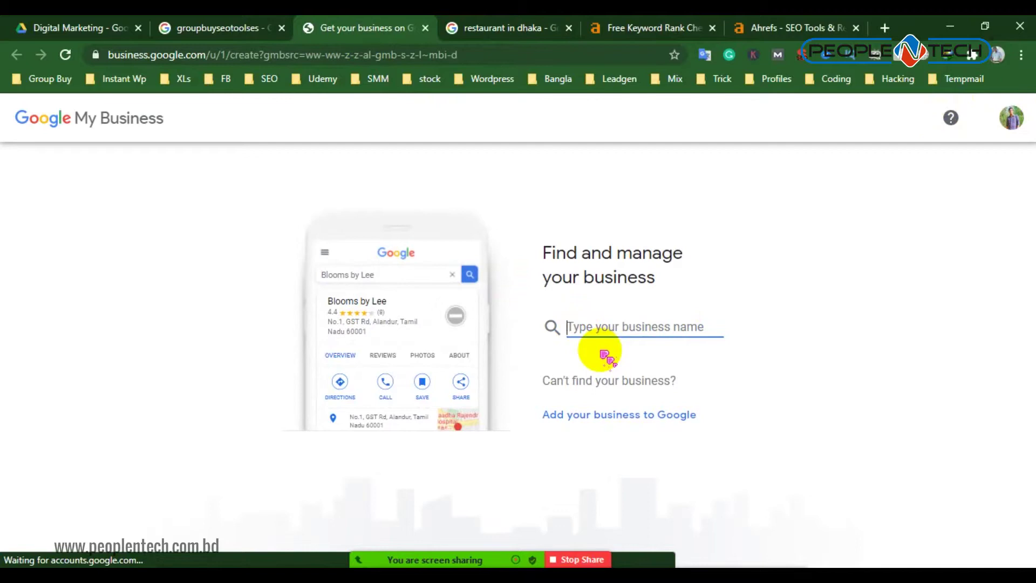
{"action": "left_click", "coordinate": [219, 28]}
Scroll the Group Buy SEO Tools panel for address and hours, then return to My Business
{"action": "scroll", "coordinate": [697, 343], "scroll_direction": "down", "scroll_amount": 5}
{"action": "scroll", "coordinate": [953, 378], "scroll_direction": "up", "scroll_amount": 5}
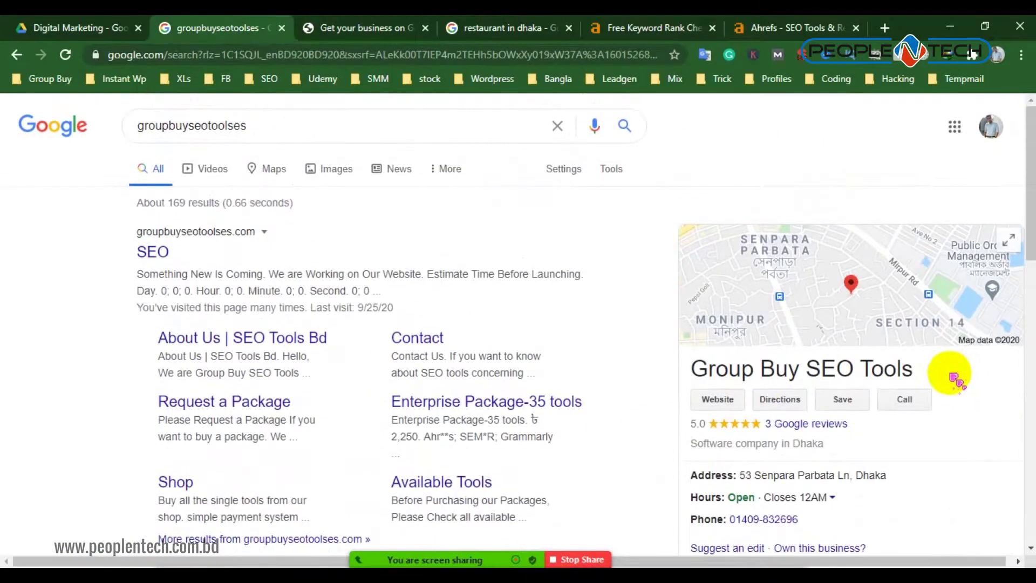
{"action": "scroll", "coordinate": [948, 370], "scroll_direction": "down", "scroll_amount": 3}
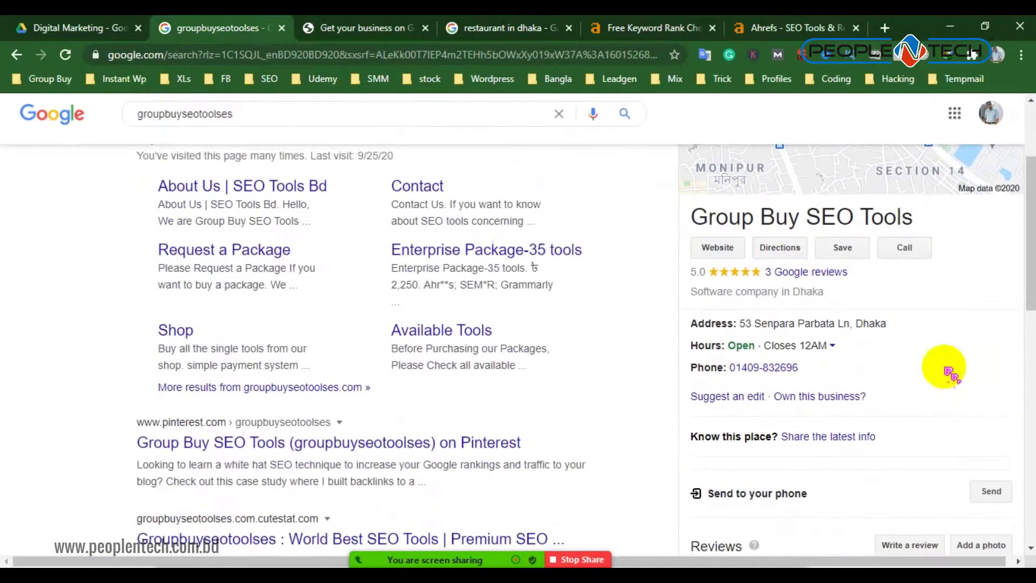
{"action": "scroll", "coordinate": [842, 392], "scroll_direction": "up", "scroll_amount": 3}
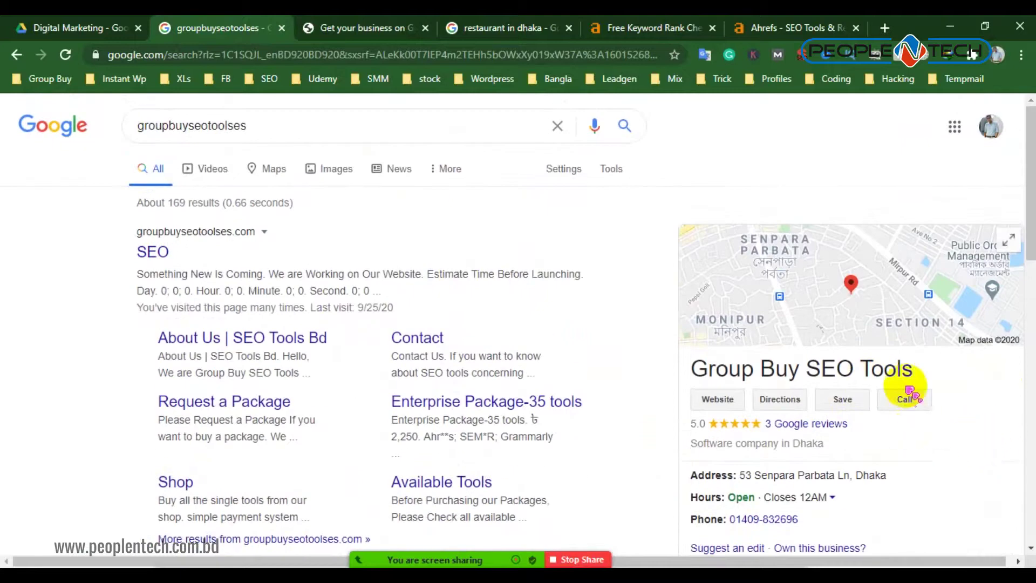
{"action": "scroll", "coordinate": [960, 400], "scroll_direction": "down", "scroll_amount": 3}
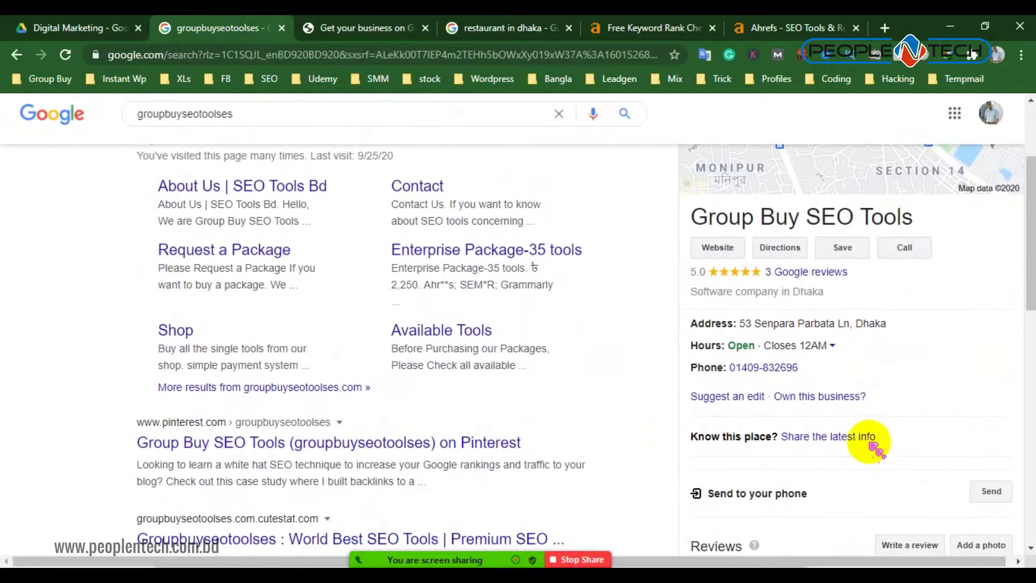
{"action": "scroll", "coordinate": [1009, 496], "scroll_direction": "up", "scroll_amount": 2}
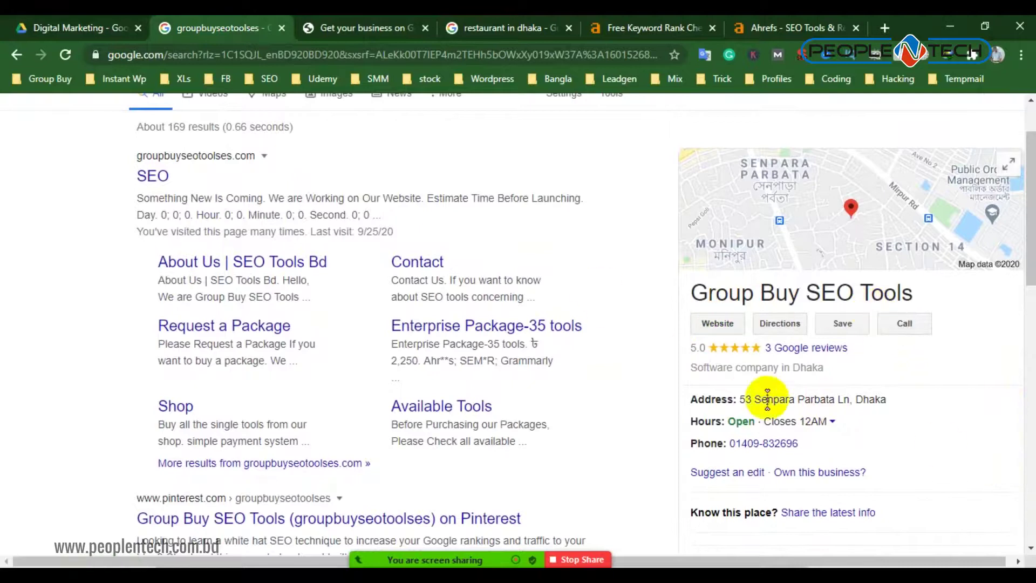
{"action": "left_click", "coordinate": [400, 25]}
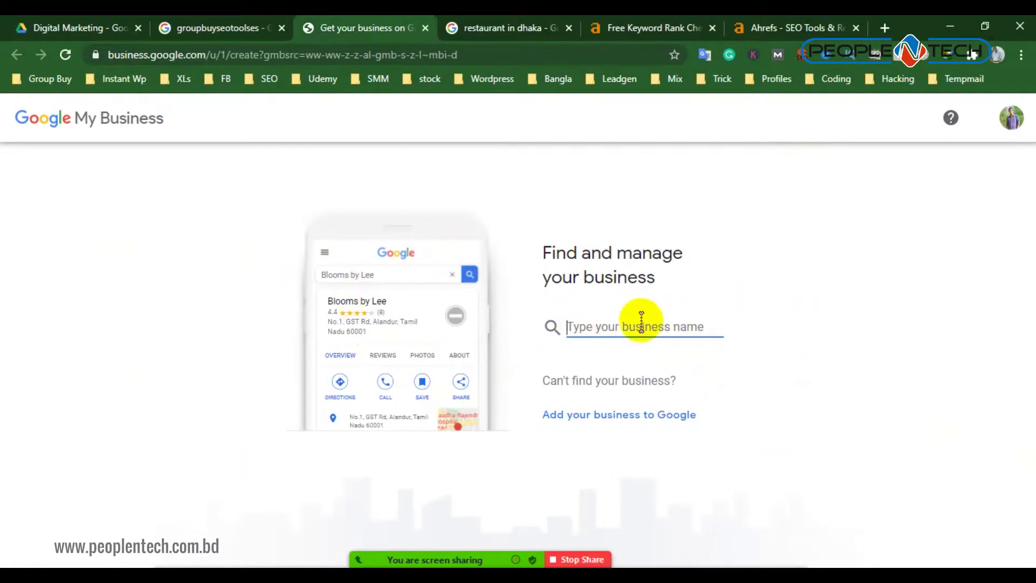
Copy 'groupbuyseotools' from the search query and paste it into the business name field
{"action": "left_click", "coordinate": [175, 27]}
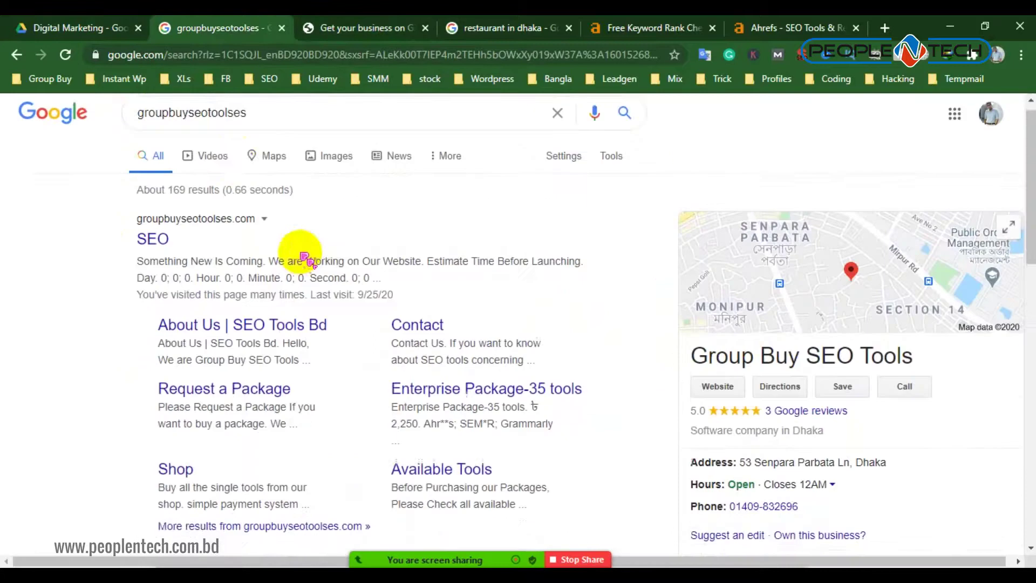
{"action": "left_click_drag", "start_coordinate": [236, 123], "coordinate": [44, 112]}
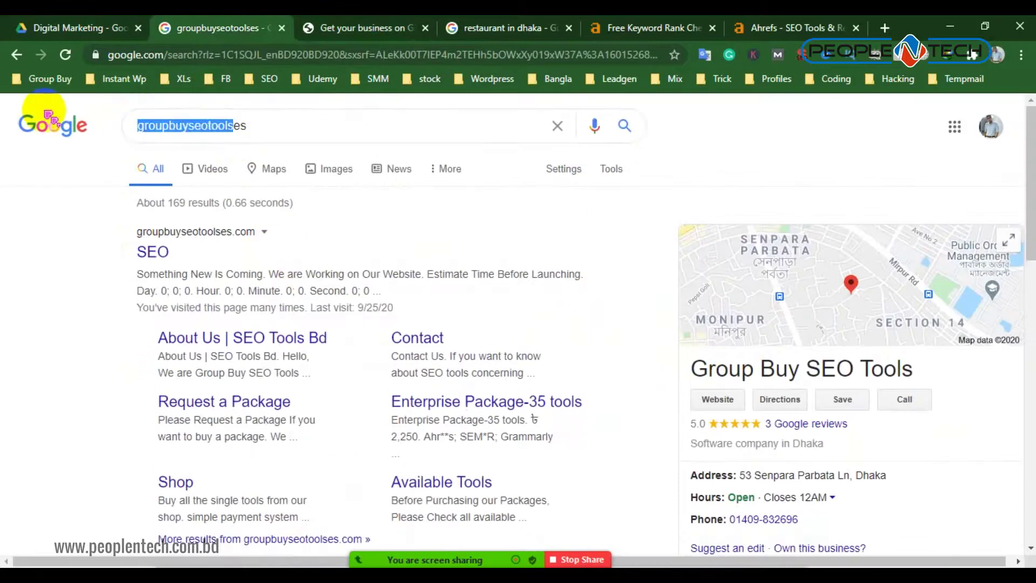
{"action": "right_click", "coordinate": [171, 128]}
{"action": "left_click", "coordinate": [226, 186]}
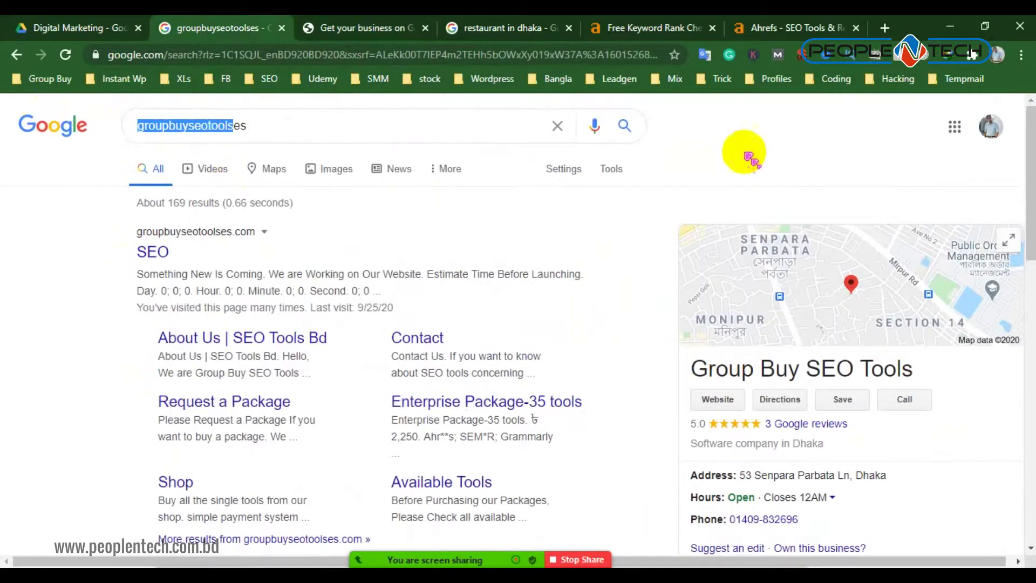
{"action": "left_click", "coordinate": [357, 27]}
{"action": "right_click", "coordinate": [610, 319]}
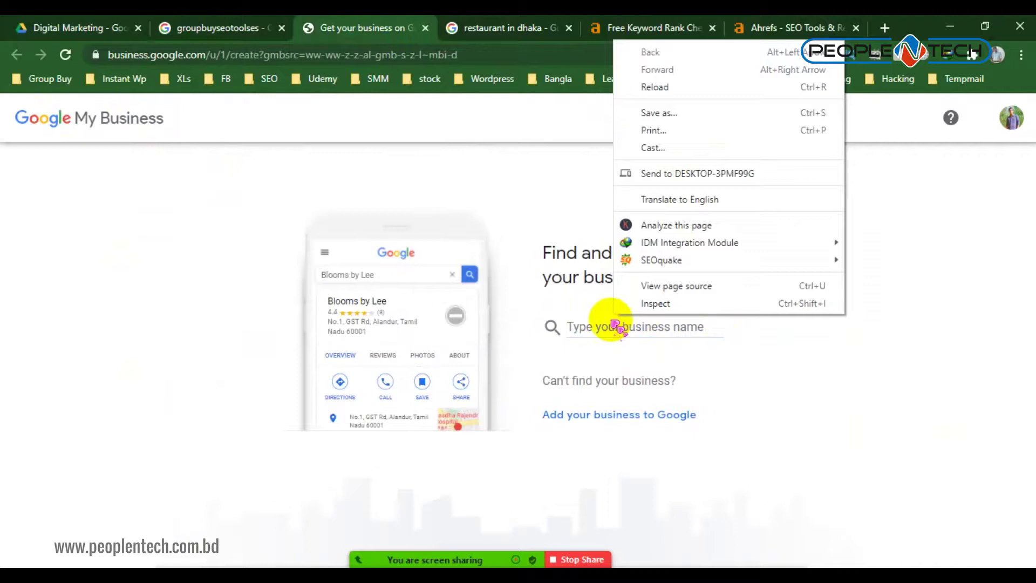
{"action": "right_click", "coordinate": [597, 323]}
{"action": "left_click", "coordinate": [651, 181]}
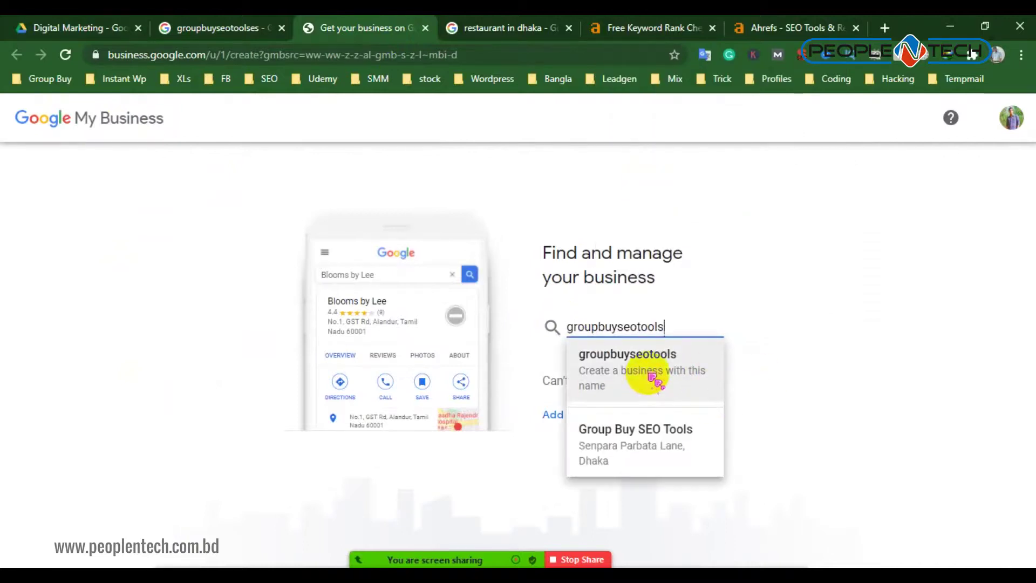
Look at the existing Group Buy SEO Tools listing, then go back to Find and manage
{"action": "left_click", "coordinate": [654, 443]}
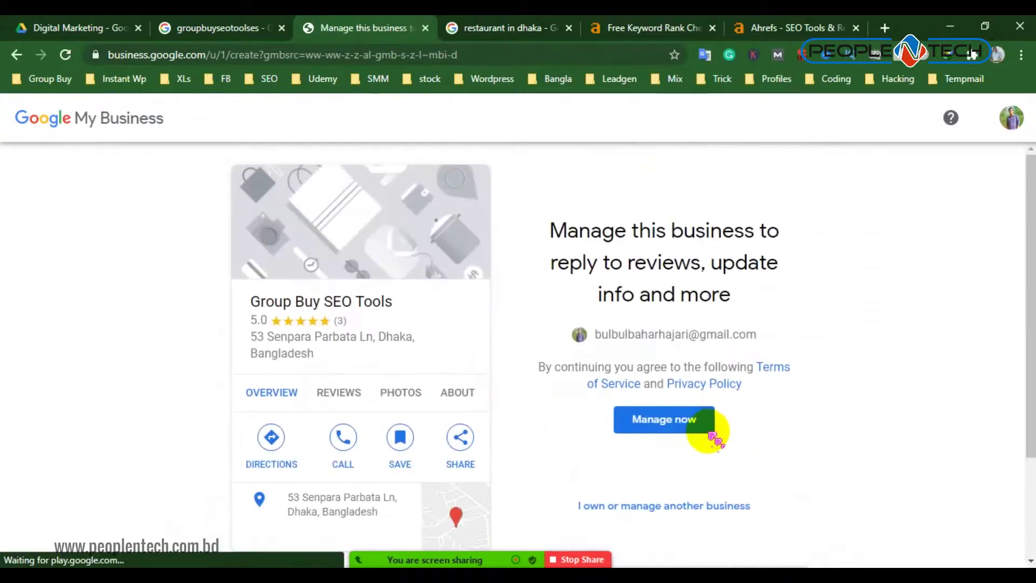
{"action": "scroll", "coordinate": [609, 270], "scroll_direction": "down", "scroll_amount": 3}
{"action": "scroll", "coordinate": [614, 348], "scroll_direction": "down", "scroll_amount": 1}
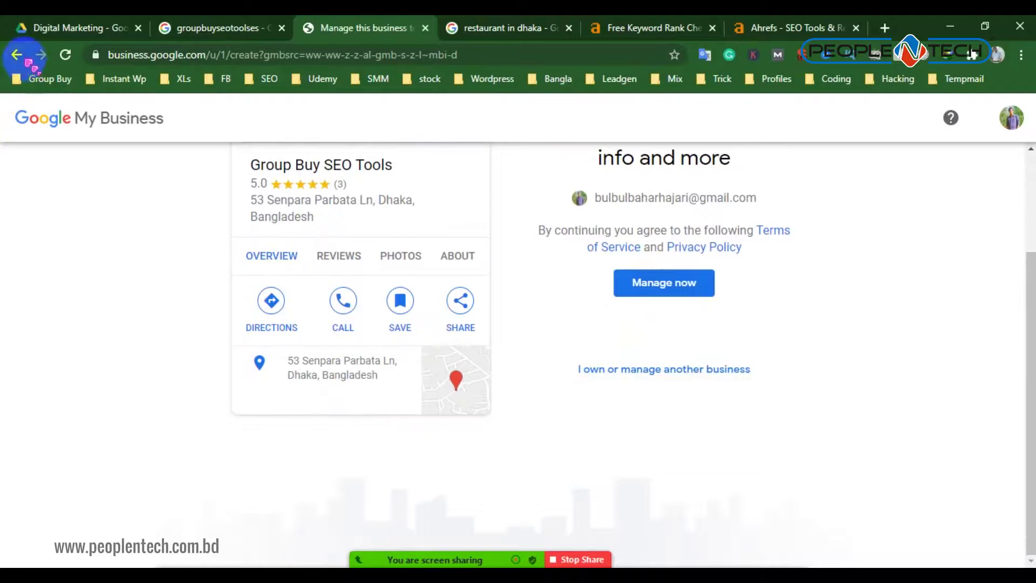
{"action": "left_click", "coordinate": [17, 55]}
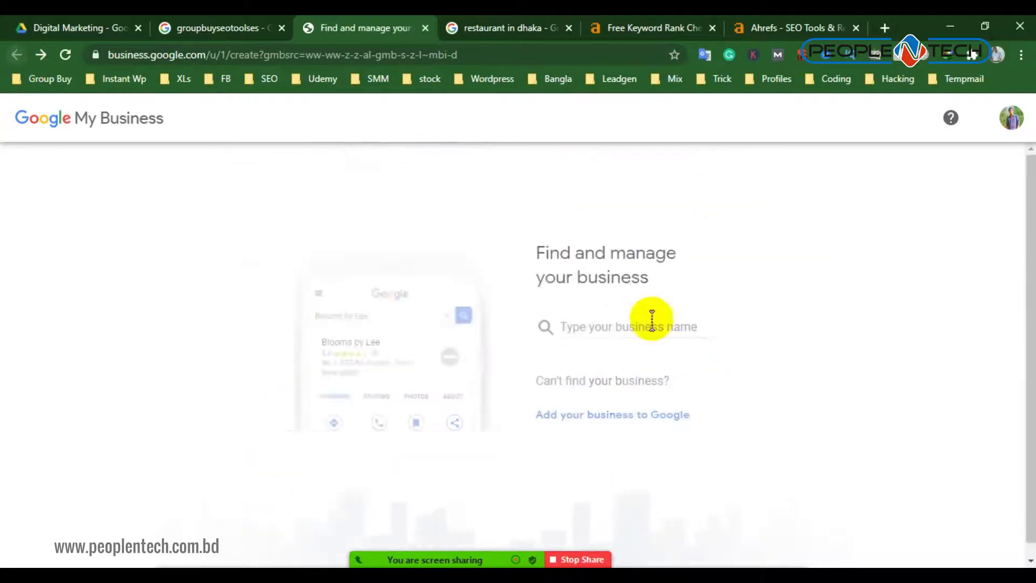
Paste the copied name into the business name field and edit it to 'group buy seo tools'
{"action": "right_click", "coordinate": [601, 323]}
{"action": "left_click", "coordinate": [583, 323]}
{"action": "right_click", "coordinate": [586, 323]}
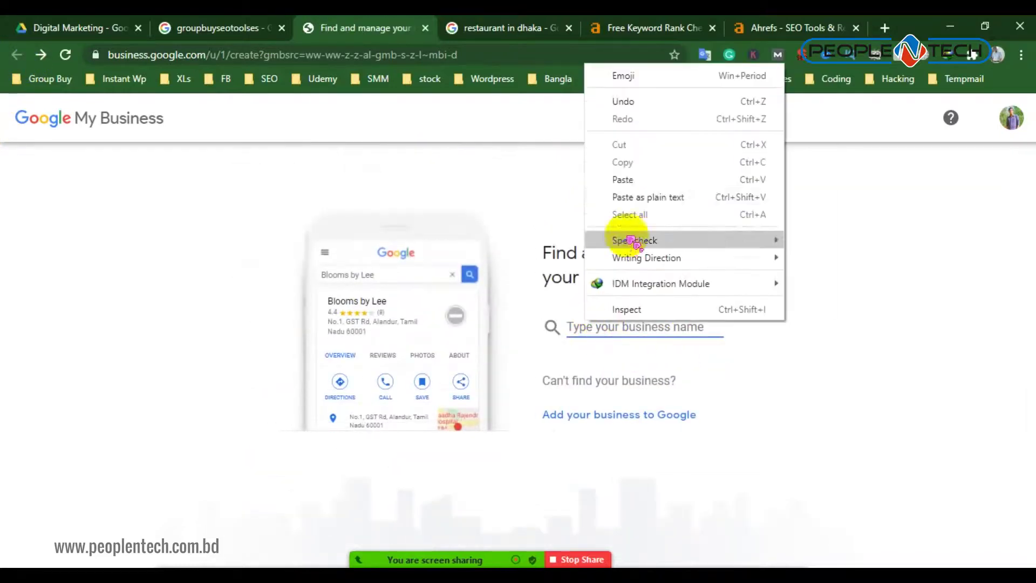
{"action": "left_click", "coordinate": [651, 181]}
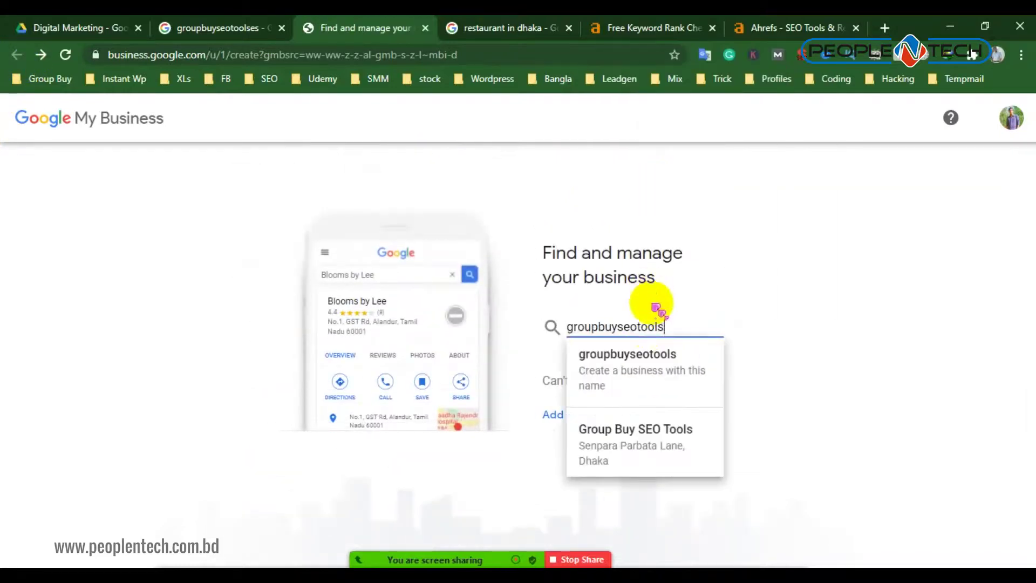
{"action": "left_click", "coordinate": [596, 326]}
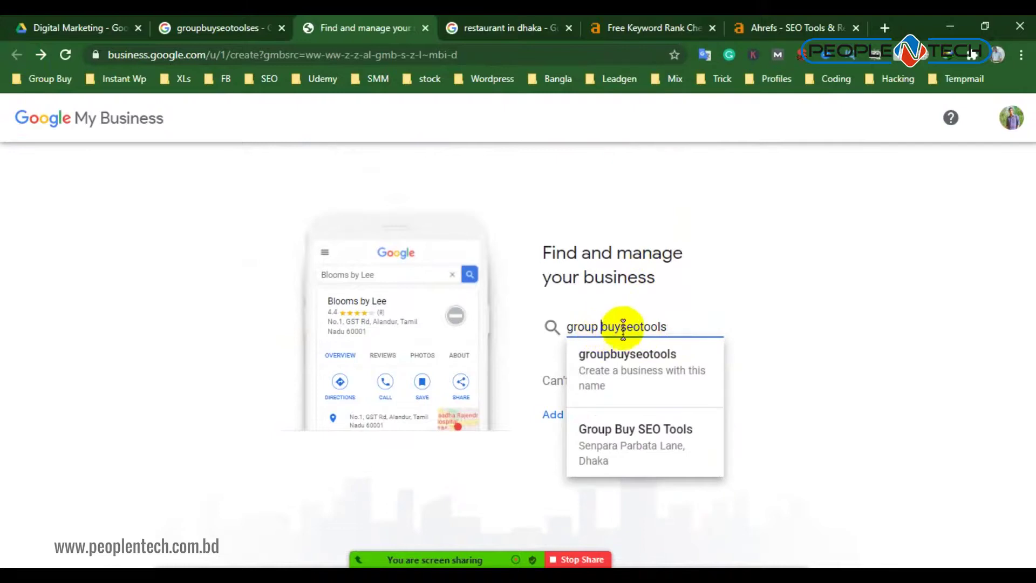
{"action": "left_click", "coordinate": [647, 328]}
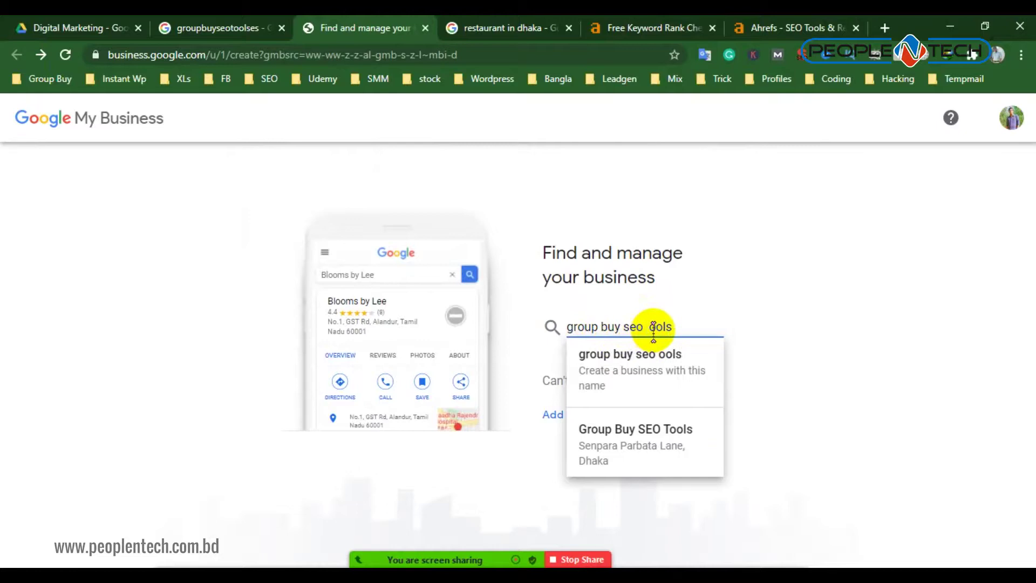
{"action": "type", "text": "t"}
{"action": "left_click", "coordinate": [791, 336]}
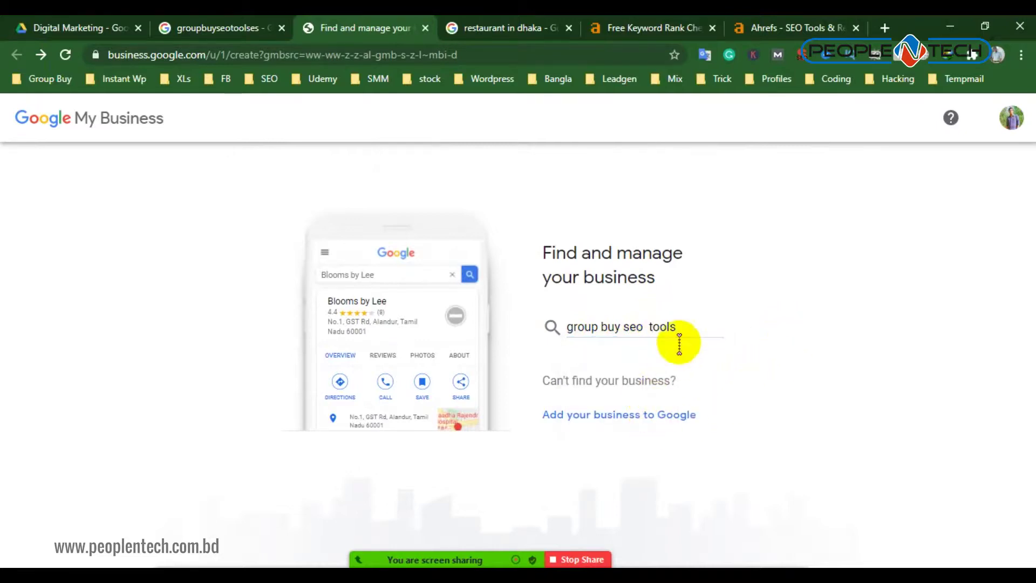
Create a new business named 'group buy seo tools' and continue
{"action": "left_click", "coordinate": [682, 325]}
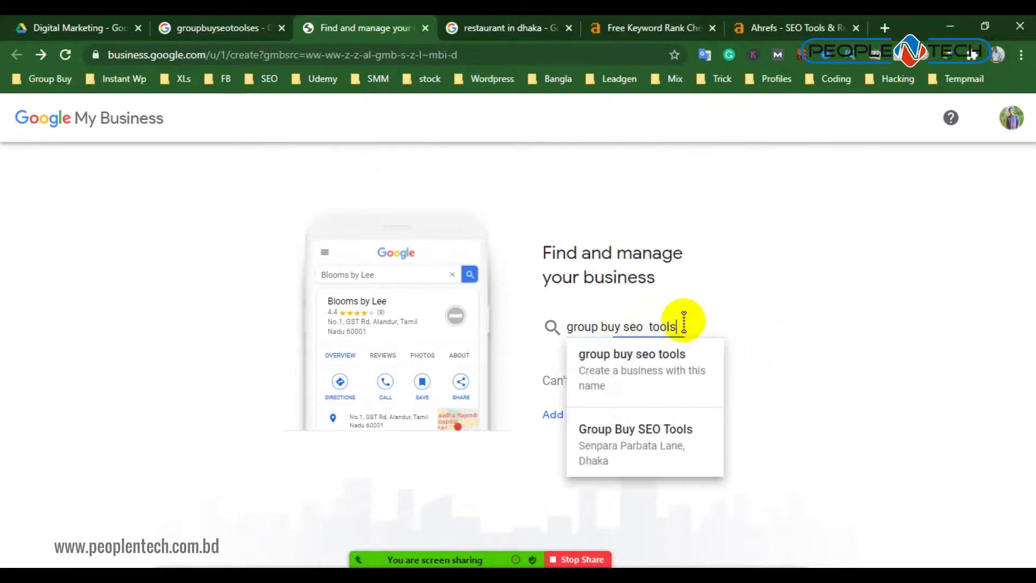
{"action": "left_click", "coordinate": [681, 360]}
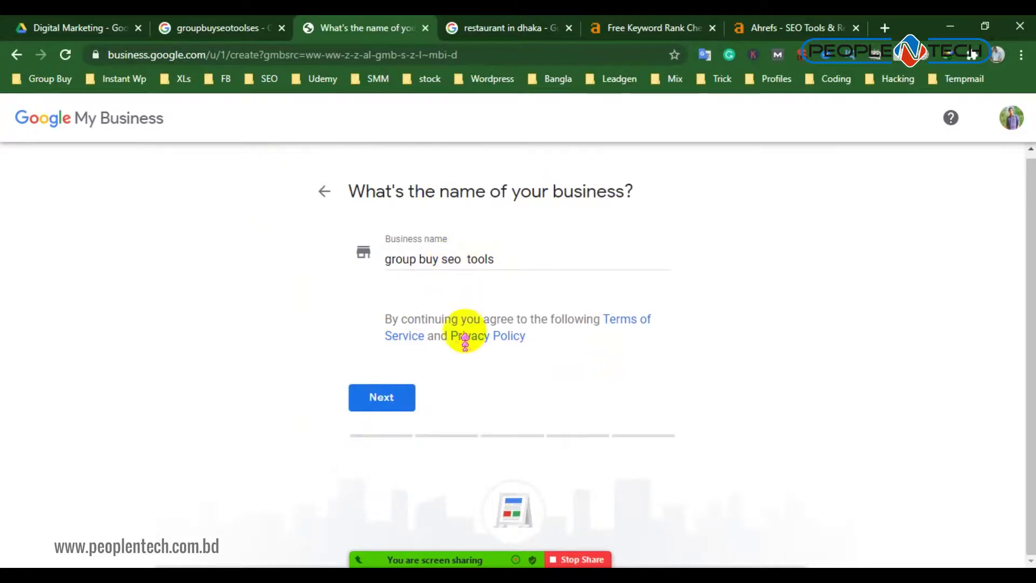
{"action": "left_click", "coordinate": [387, 398]}
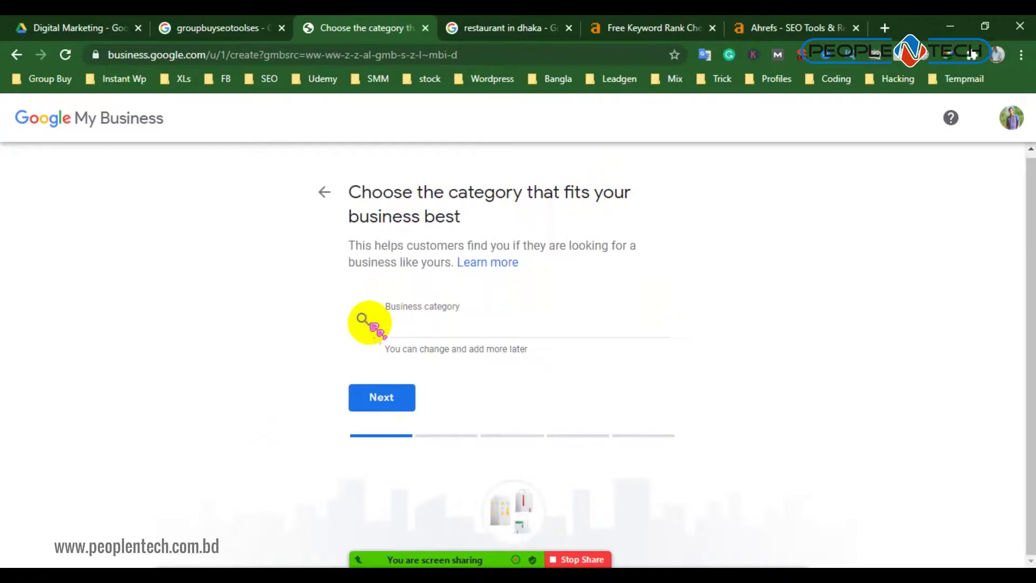
Search 'soft', pick 'Software company' as the business category, admit a meeting participant, and continue
{"action": "left_click", "coordinate": [397, 326]}
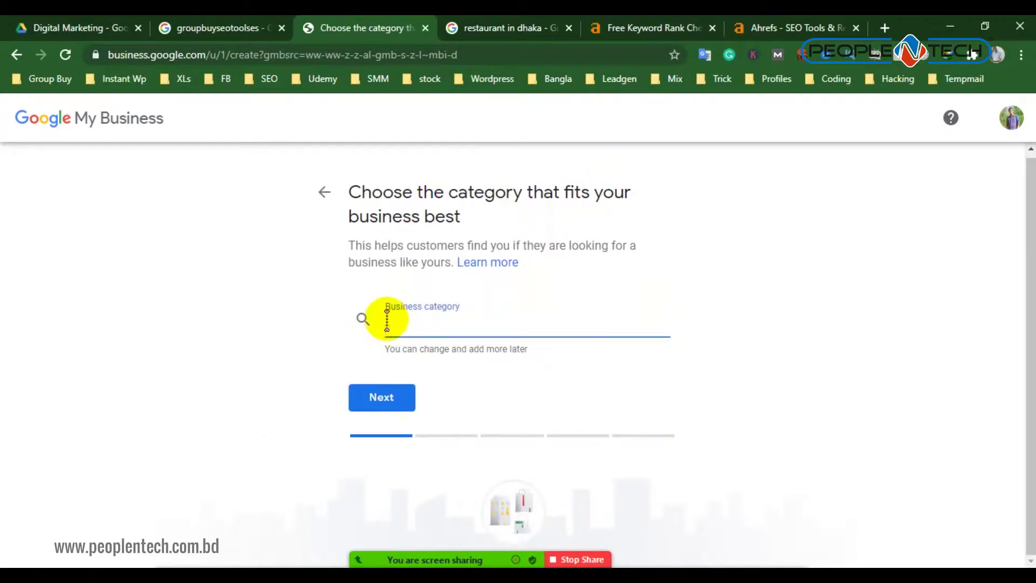
{"action": "type", "text": "soft"}
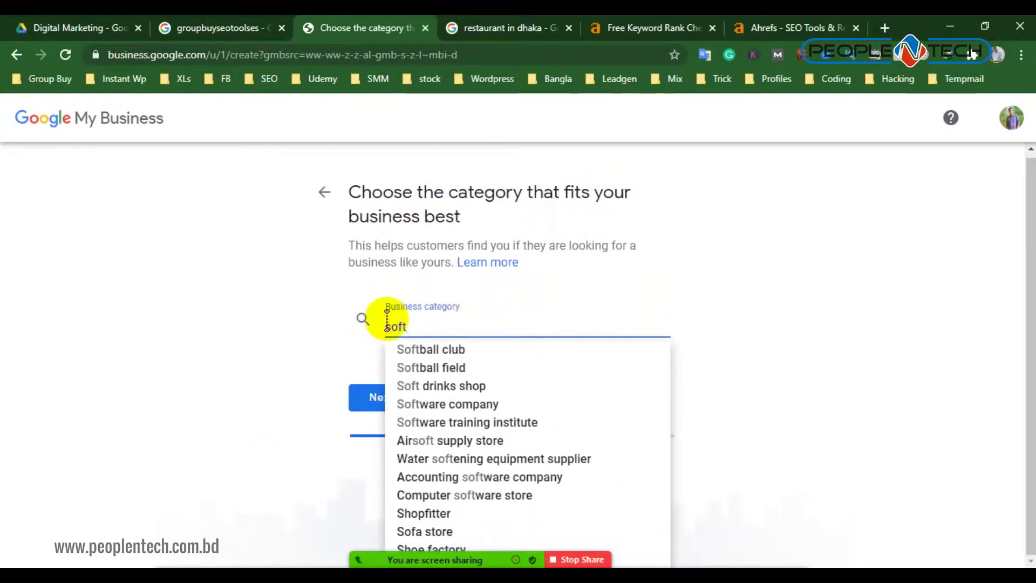
{"action": "left_click", "coordinate": [454, 405]}
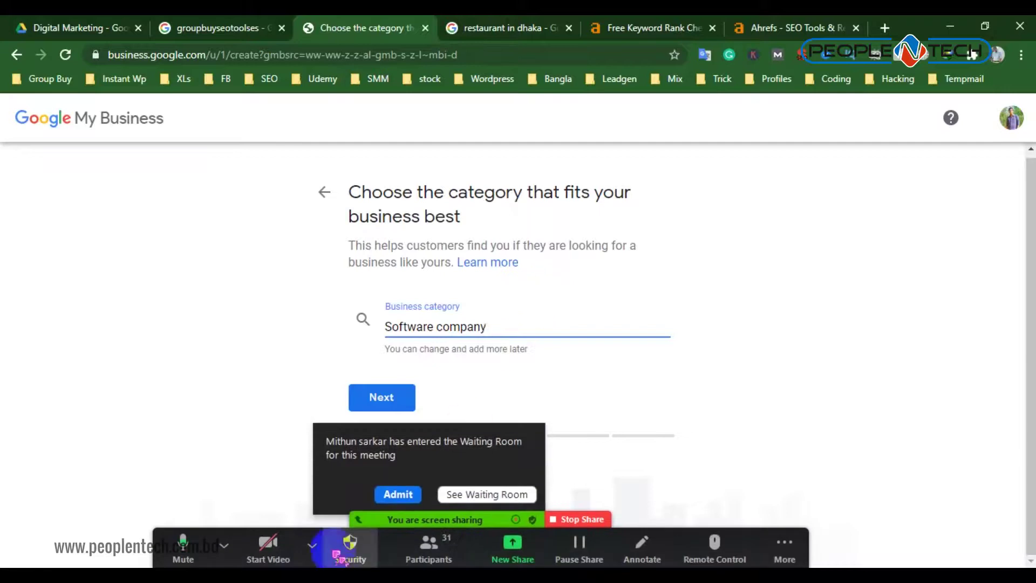
{"action": "left_click", "coordinate": [398, 494]}
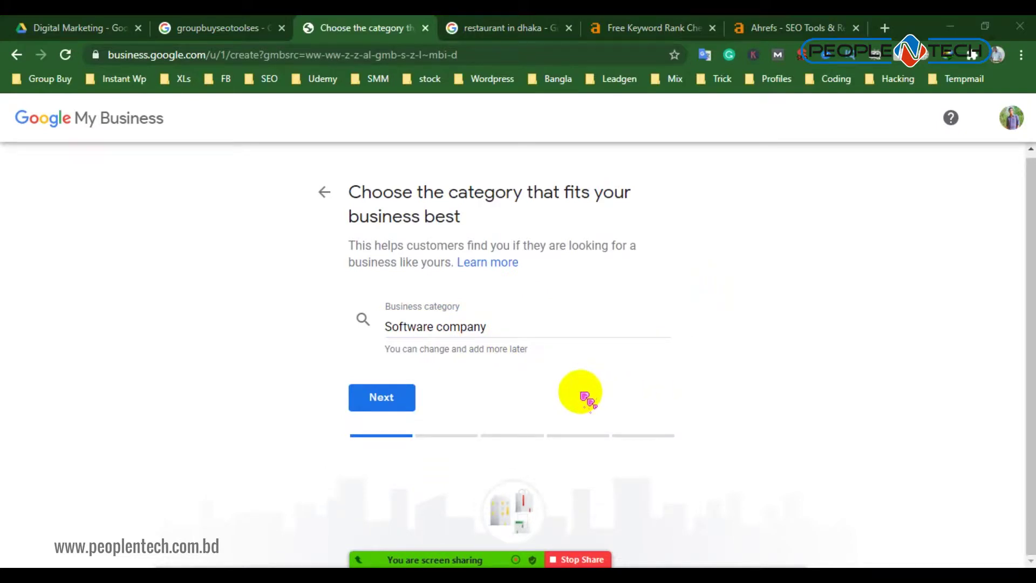
{"action": "left_click", "coordinate": [389, 398]}
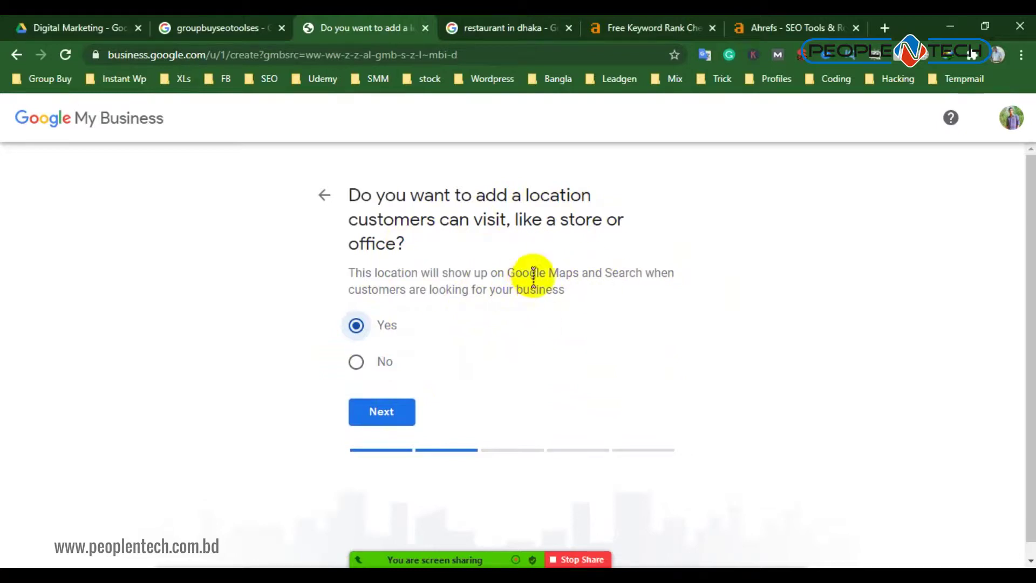
Answer No to having a location customers can visit, and continue
{"action": "left_click", "coordinate": [356, 361]}
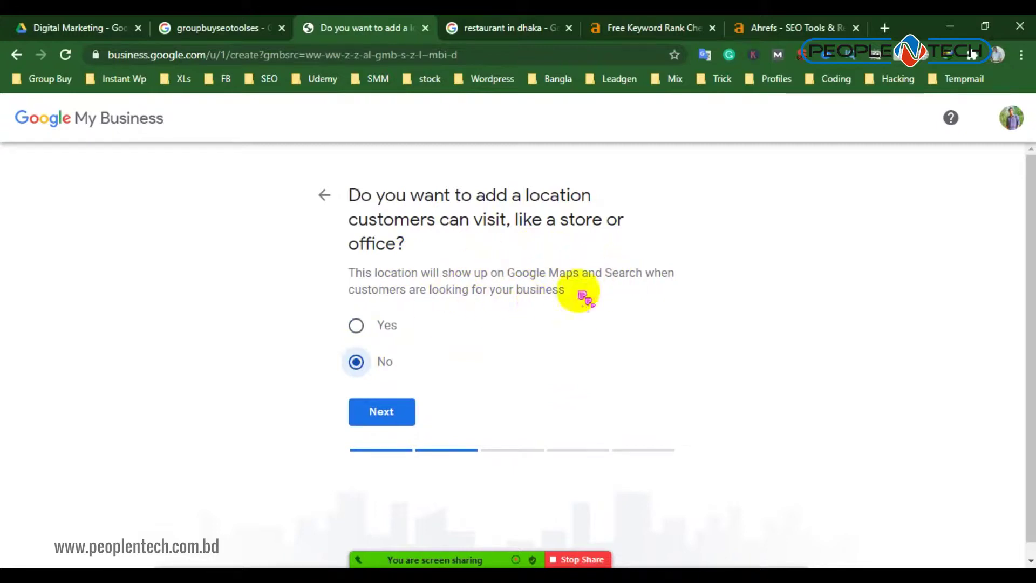
{"action": "left_click", "coordinate": [387, 327]}
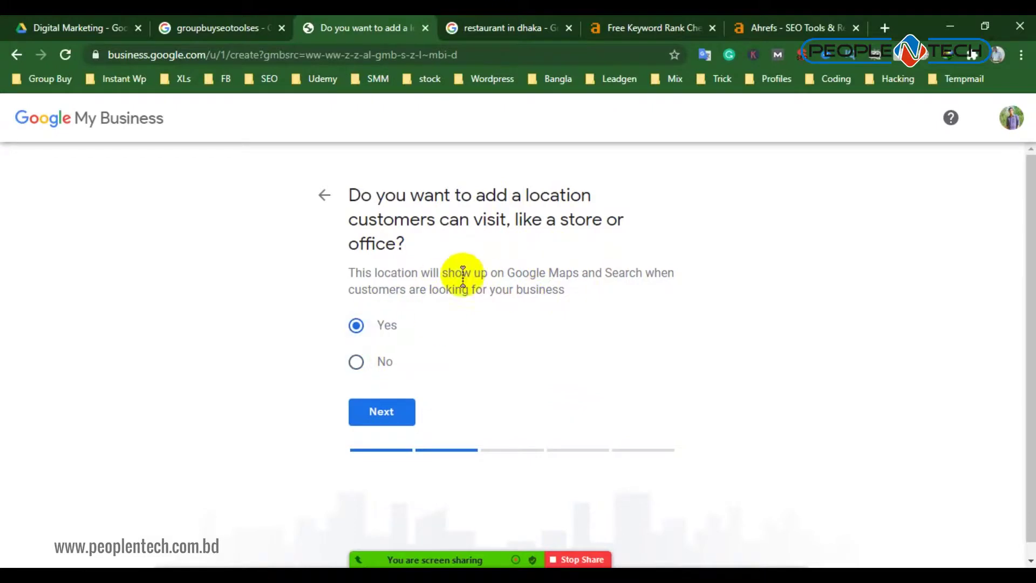
{"action": "left_click", "coordinate": [356, 362]}
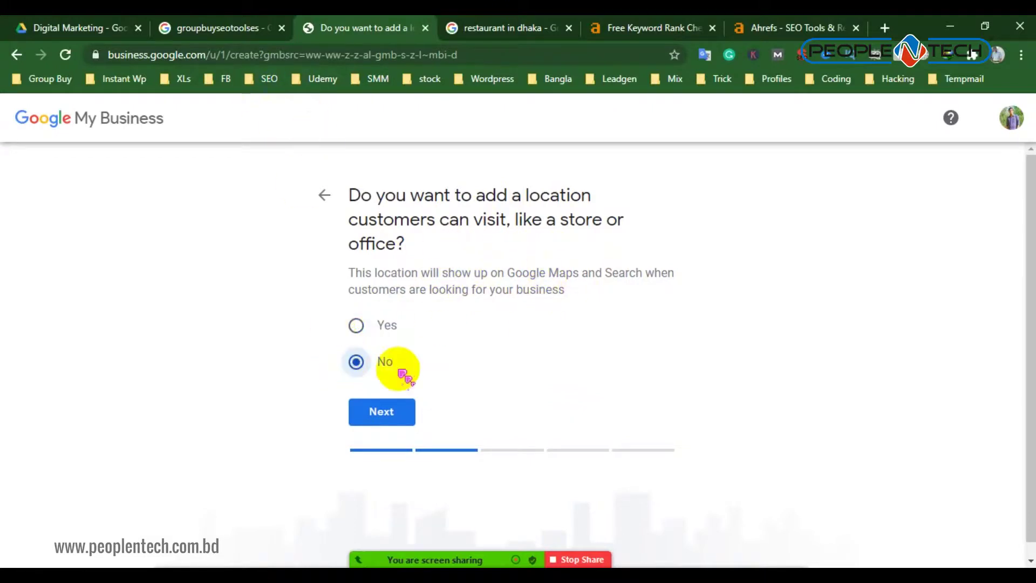
{"action": "left_click", "coordinate": [388, 412]}
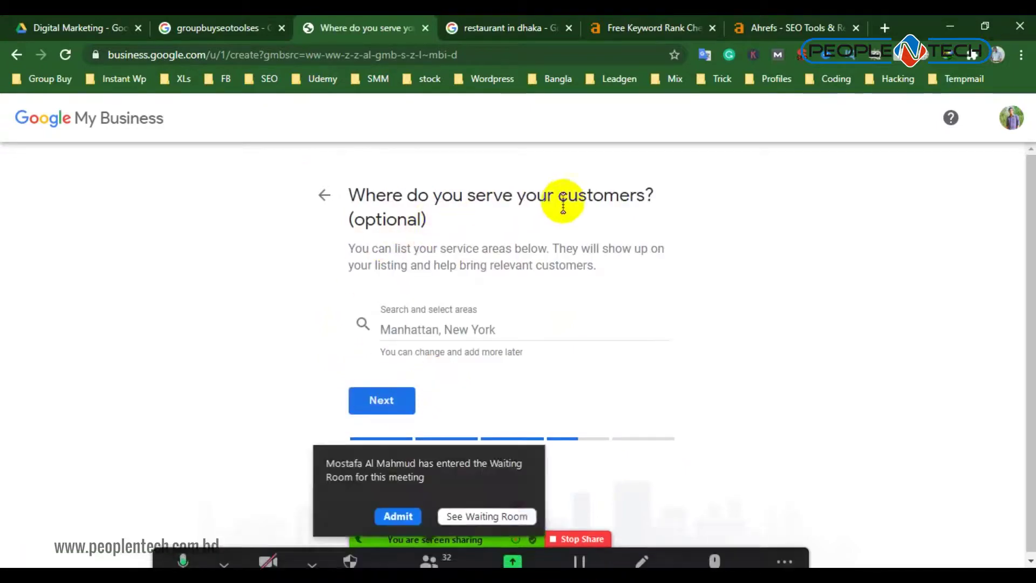
Admit two waiting meeting participants and focus the 'Search and select areas' field
{"action": "left_click", "coordinate": [406, 493]}
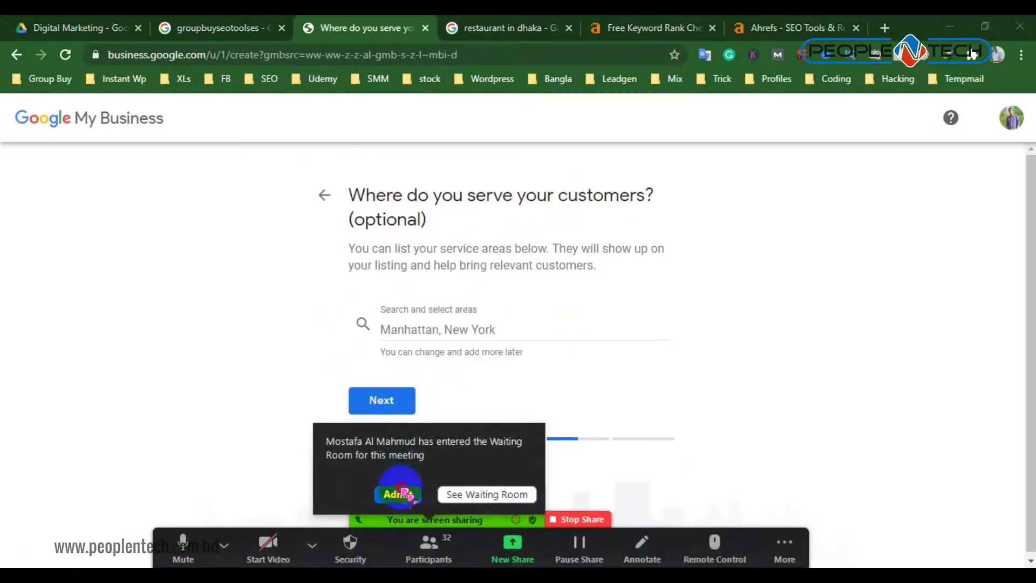
{"action": "left_click", "coordinate": [419, 328]}
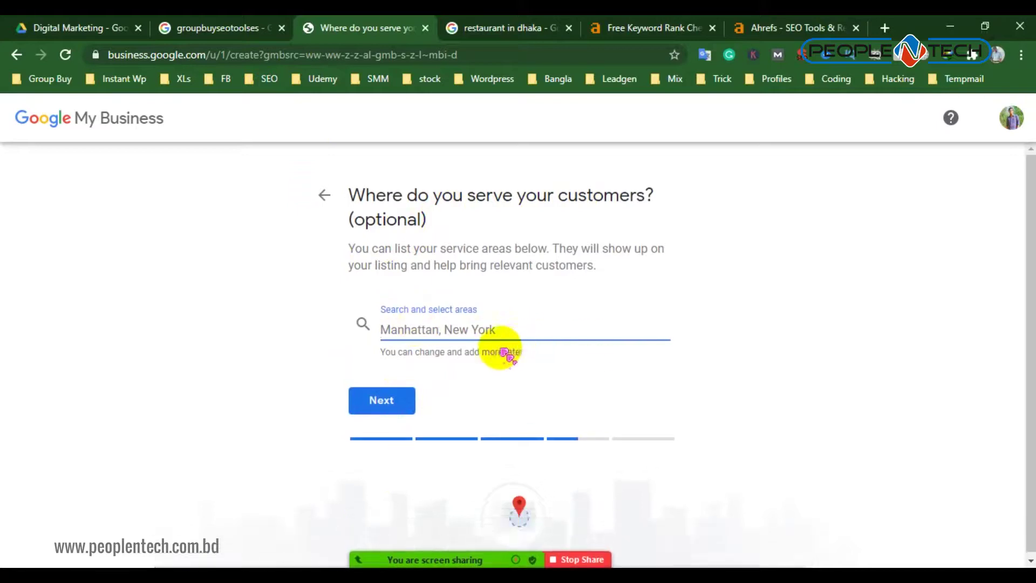
{"action": "left_click", "coordinate": [411, 492]}
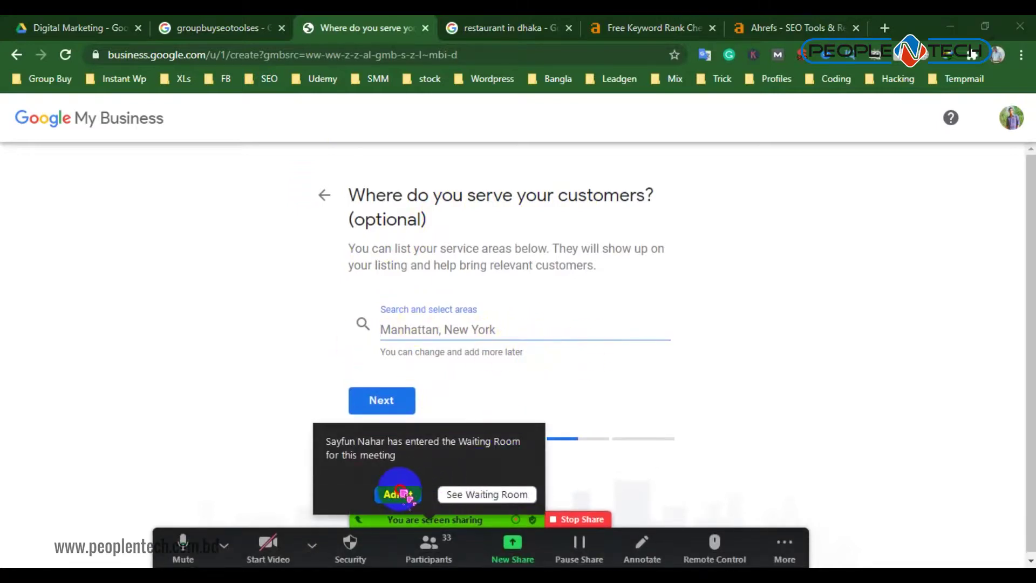
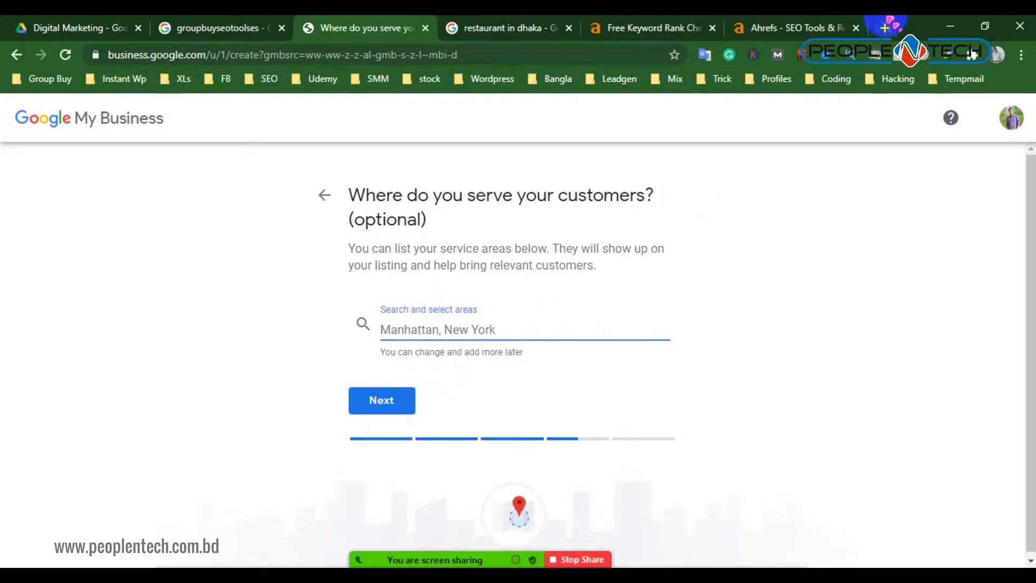
Search Google for 'new delhi map' in a new tab and open the results in Google Maps
{"action": "left_click", "coordinate": [884, 28]}
{"action": "type", "text": "ne"}
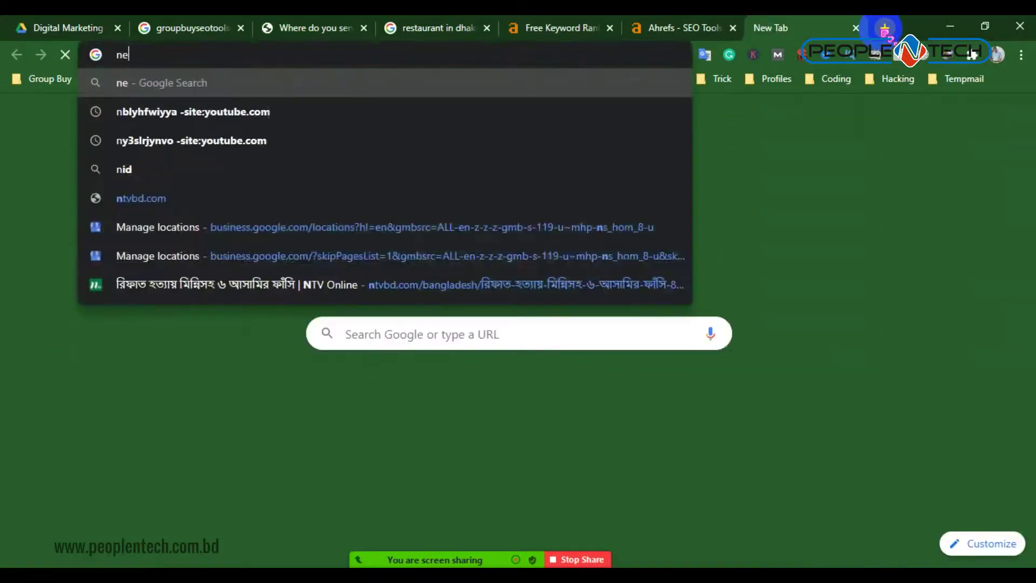
{"action": "type", "text": "w dilli"}
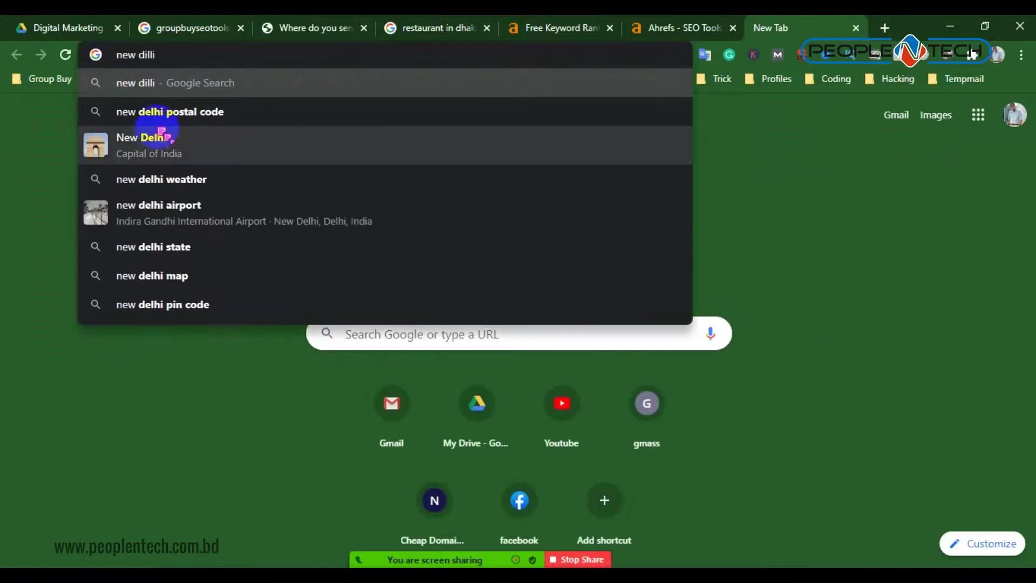
{"action": "left_click", "coordinate": [192, 275]}
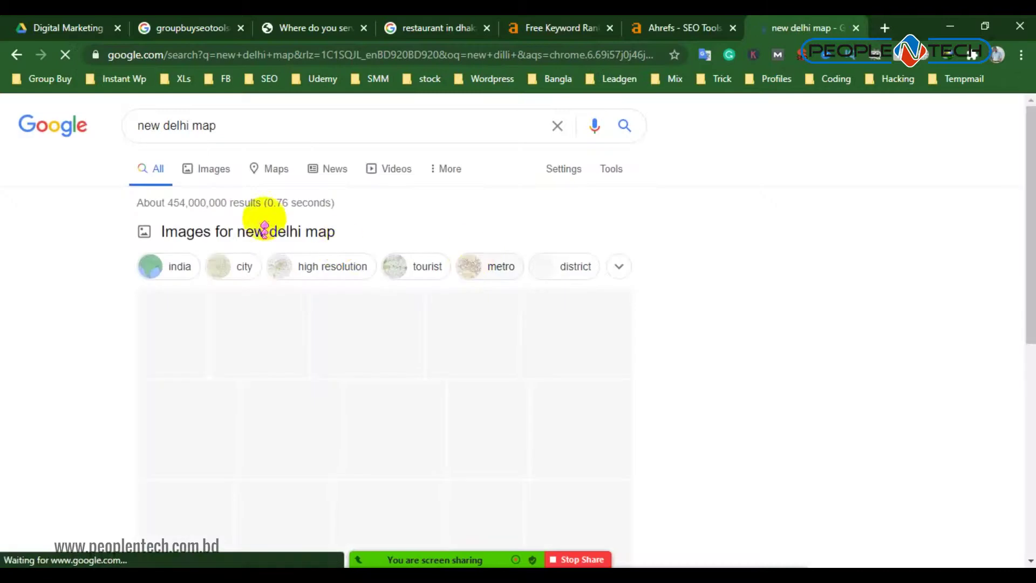
{"action": "left_click", "coordinate": [211, 170]}
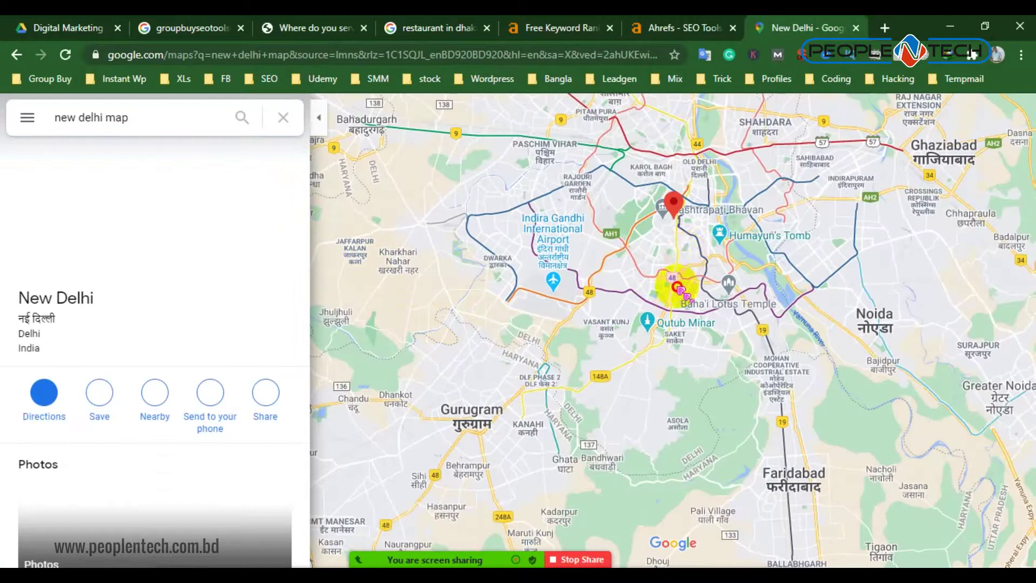
Pan and zoom the Delhi map and open the Sant Nagar place card
{"action": "left_click_drag", "start_coordinate": [676, 284], "coordinate": [595, 317]}
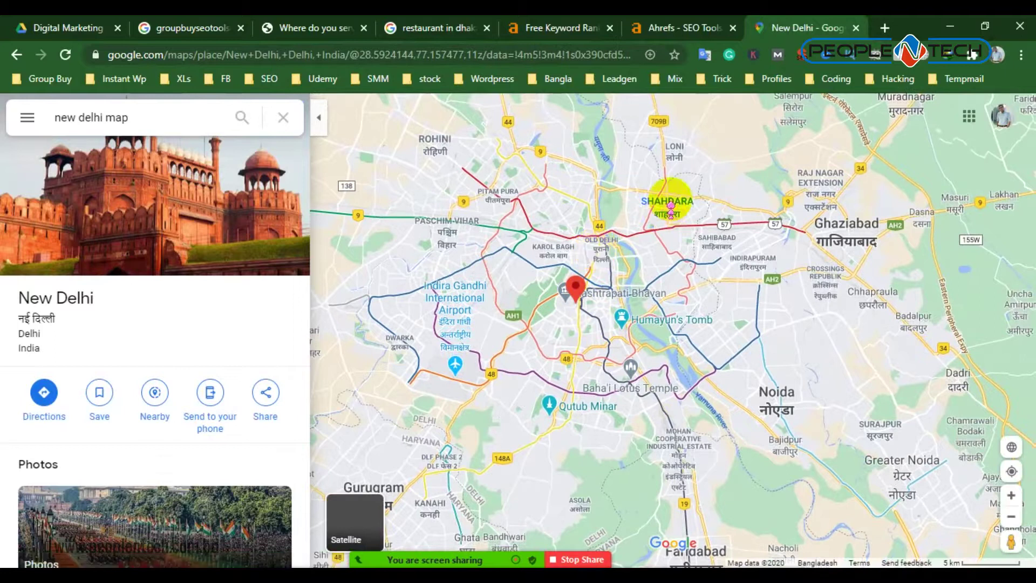
{"action": "scroll", "coordinate": [671, 205], "scroll_direction": "up", "scroll_amount": 5}
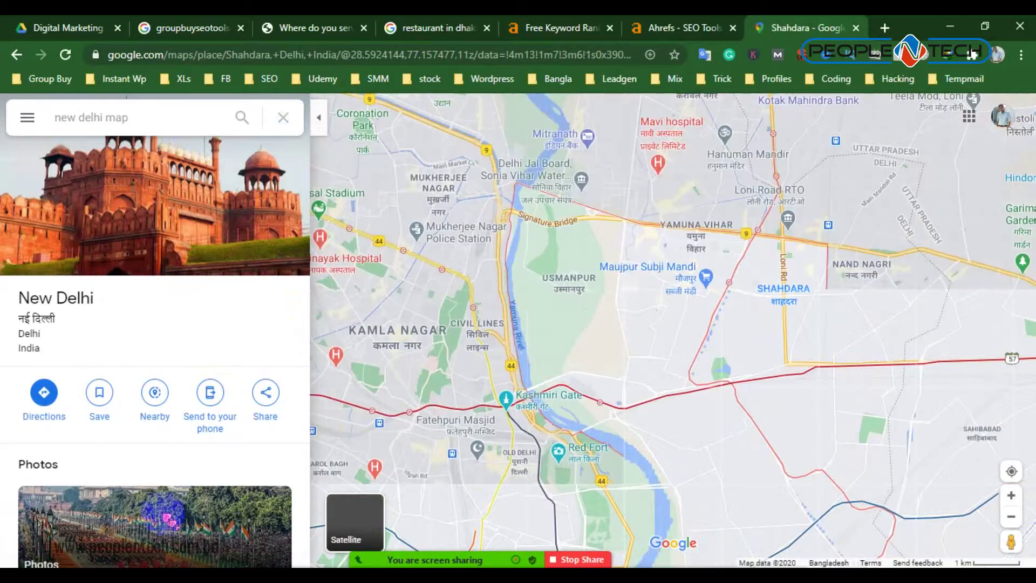
{"action": "left_click_drag", "start_coordinate": [539, 326], "coordinate": [627, 420]}
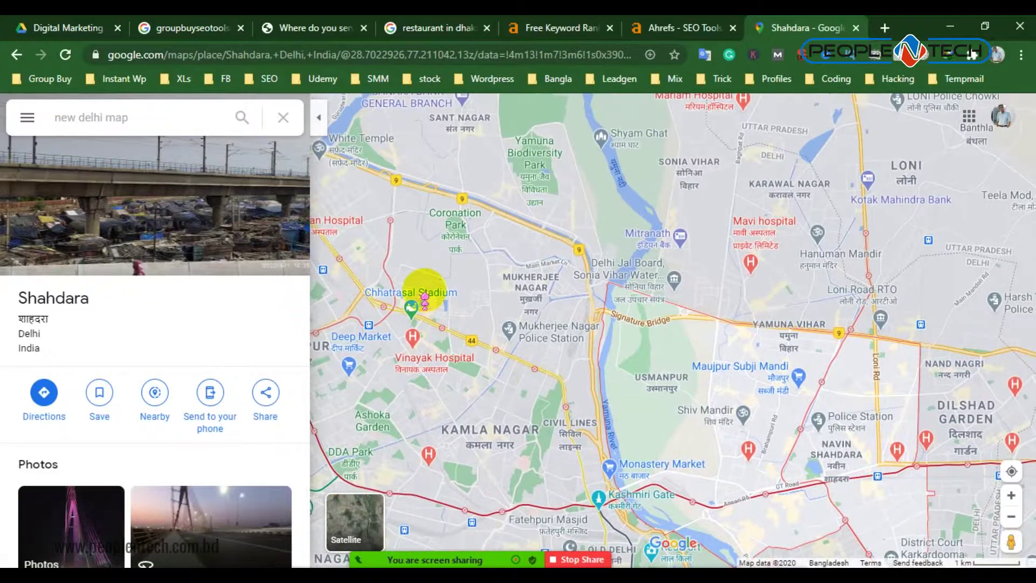
{"action": "left_click", "coordinate": [424, 296]}
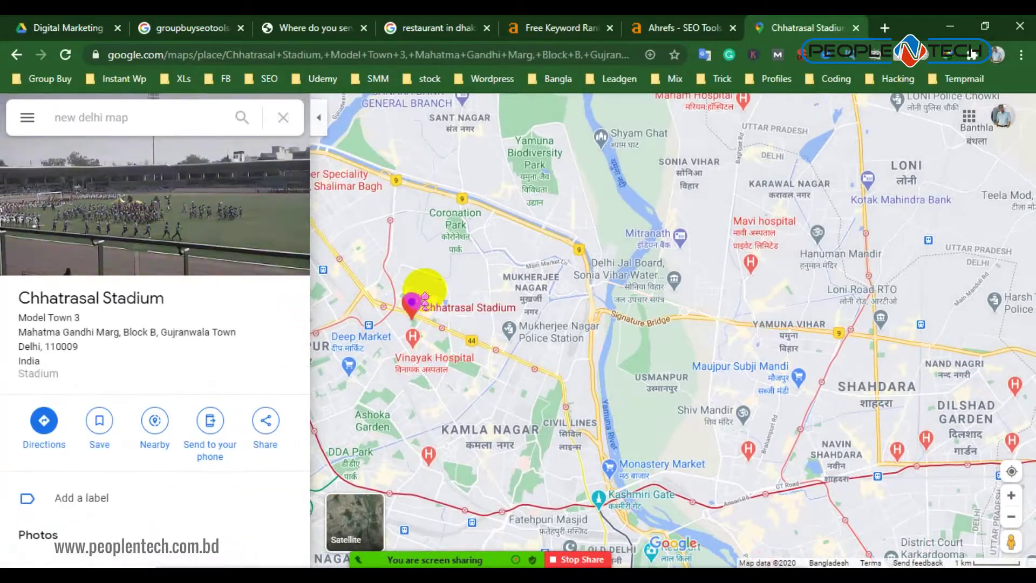
{"action": "left_click", "coordinate": [471, 121]}
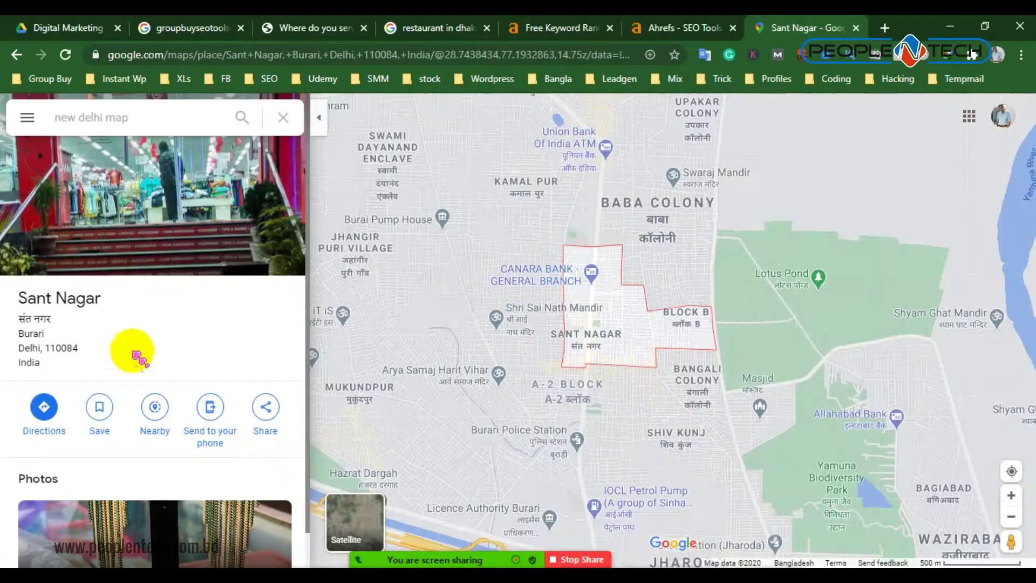
Copy the Sant Nagar, Burari, Delhi address from the place details panel
{"action": "scroll", "coordinate": [115, 378], "scroll_direction": "down", "scroll_amount": 2}
{"action": "scroll", "coordinate": [203, 317], "scroll_direction": "up", "scroll_amount": 2}
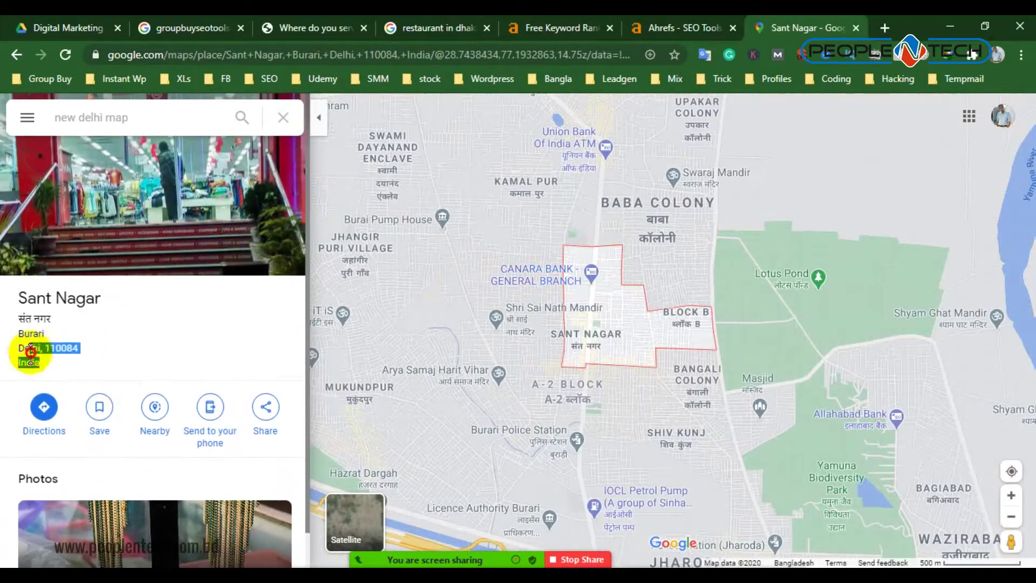
{"action": "left_click_drag", "start_coordinate": [31, 352], "coordinate": [17, 292]}
{"action": "right_click", "coordinate": [33, 294]}
{"action": "left_click", "coordinate": [81, 301]}
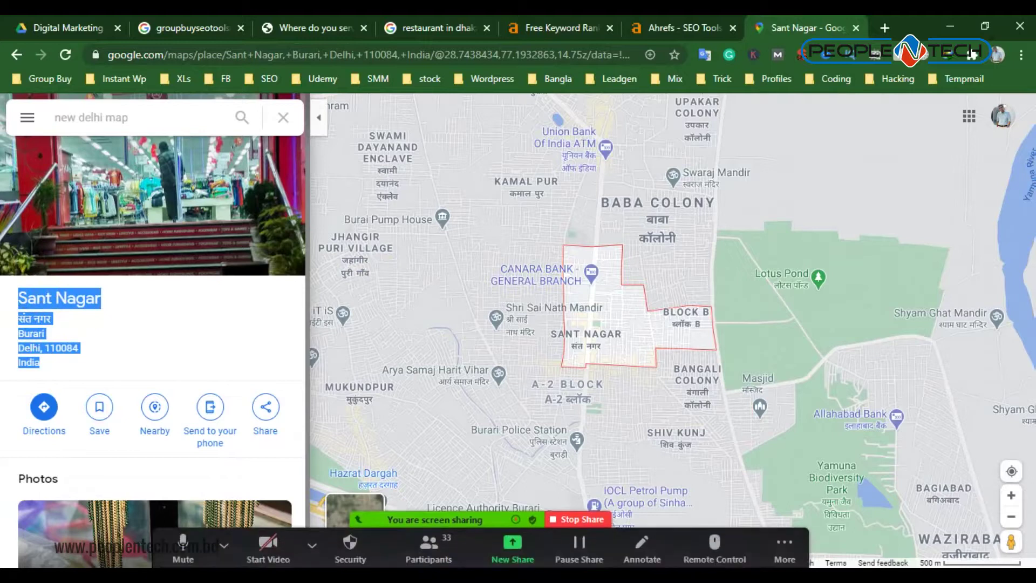
Launch Notepad and paste the copied Sant Nagar address into it
{"action": "key", "text": "super"}
{"action": "type", "text": "note"}
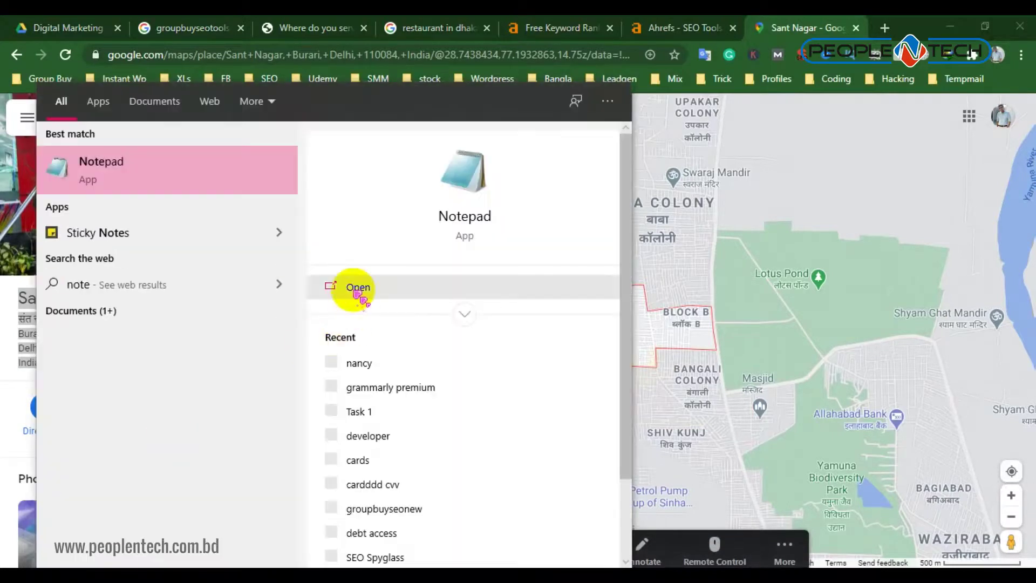
{"action": "key", "text": "Return"}
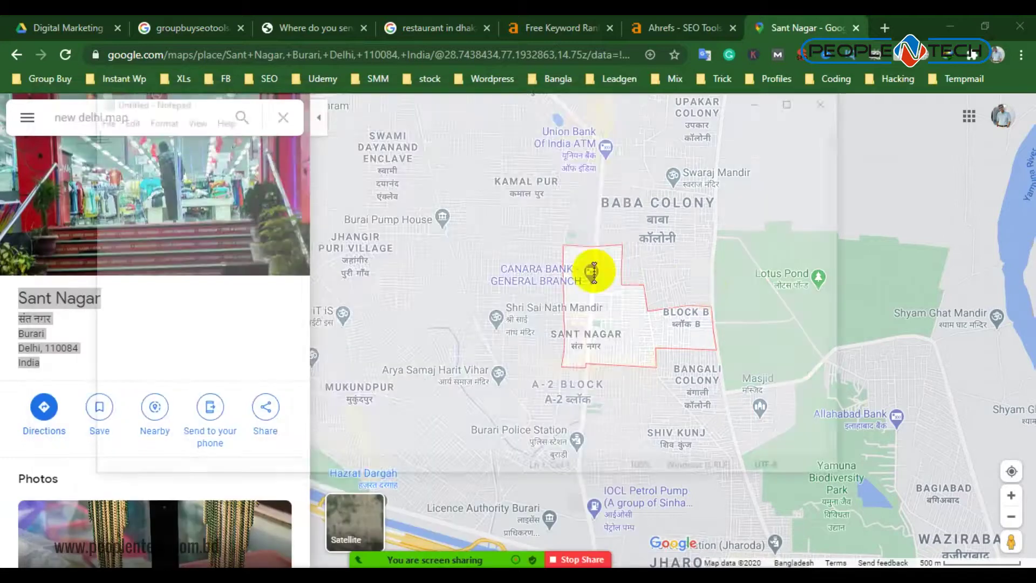
{"action": "right_click", "coordinate": [540, 219]}
{"action": "left_click", "coordinate": [578, 284]}
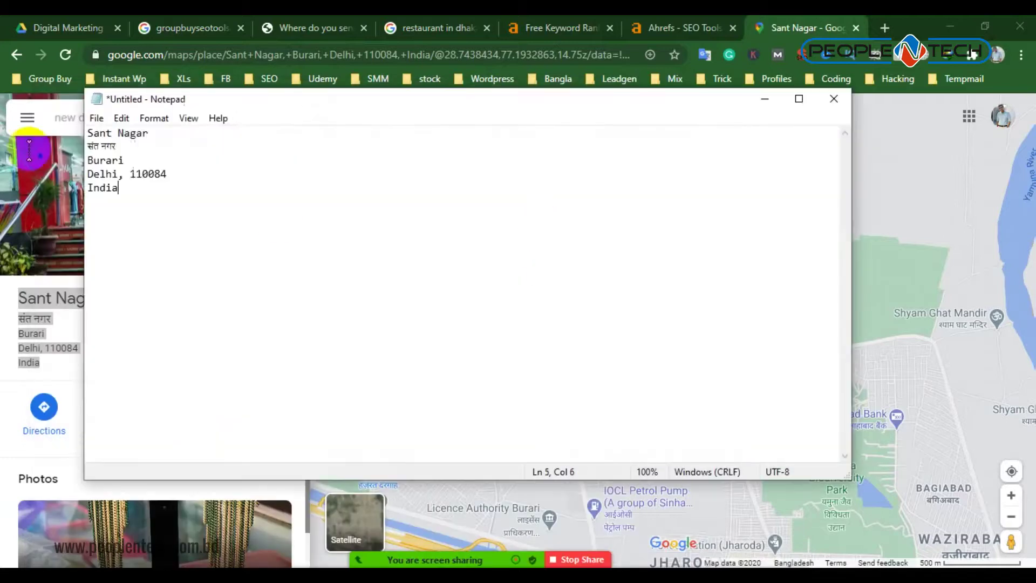
Remove the Hindi line and copy the 'Sant Nagar, Burari,Delhi' text
{"action": "left_click_drag", "start_coordinate": [124, 146], "coordinate": [63, 147]}
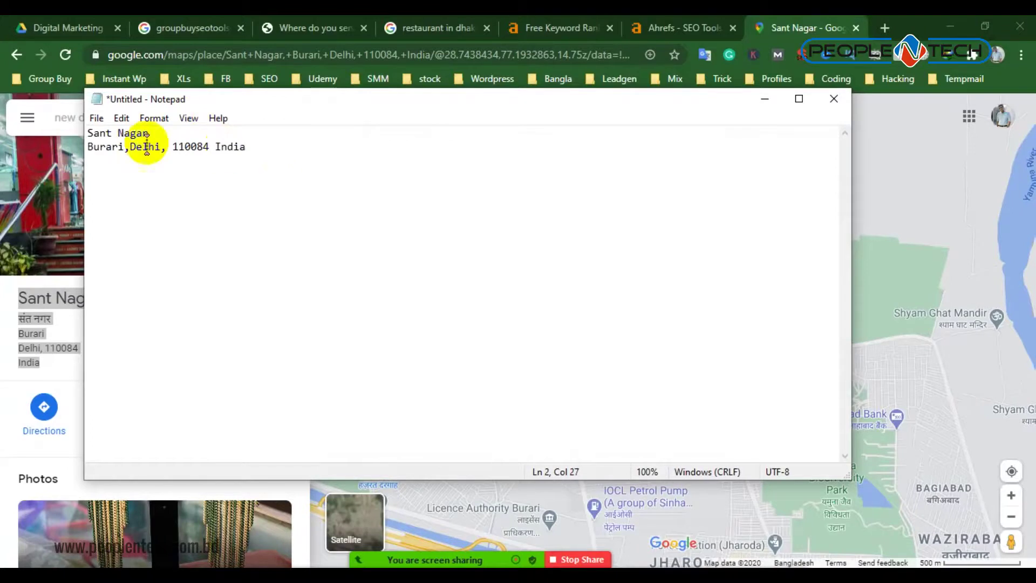
{"action": "left_click_drag", "start_coordinate": [164, 146], "coordinate": [69, 131]}
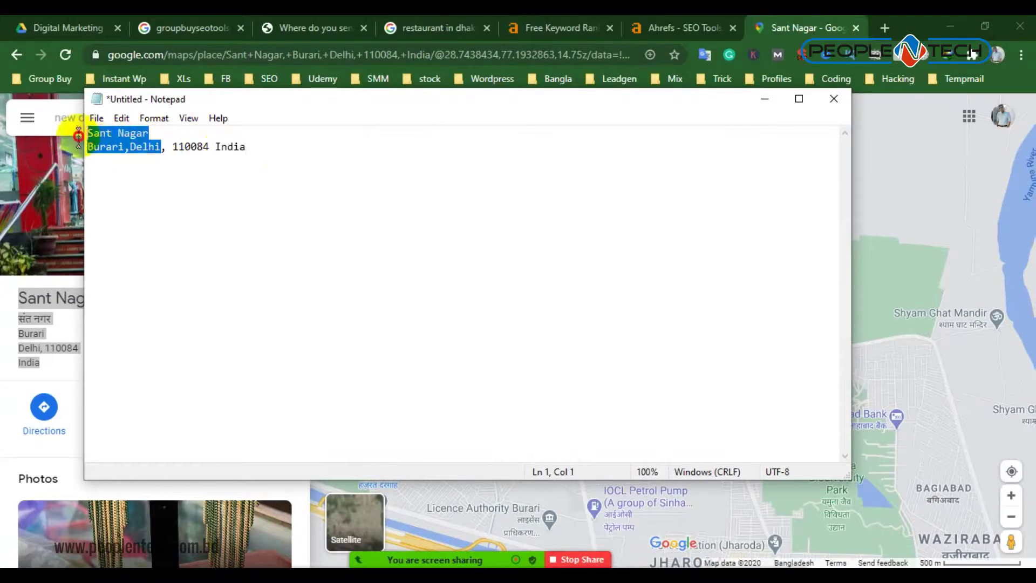
{"action": "right_click", "coordinate": [125, 142]}
{"action": "left_click", "coordinate": [160, 190]}
Paste the address into the service area search and add Sant Nagar, Block B
{"action": "left_click", "coordinate": [561, 28]}
{"action": "left_click", "coordinate": [311, 28]}
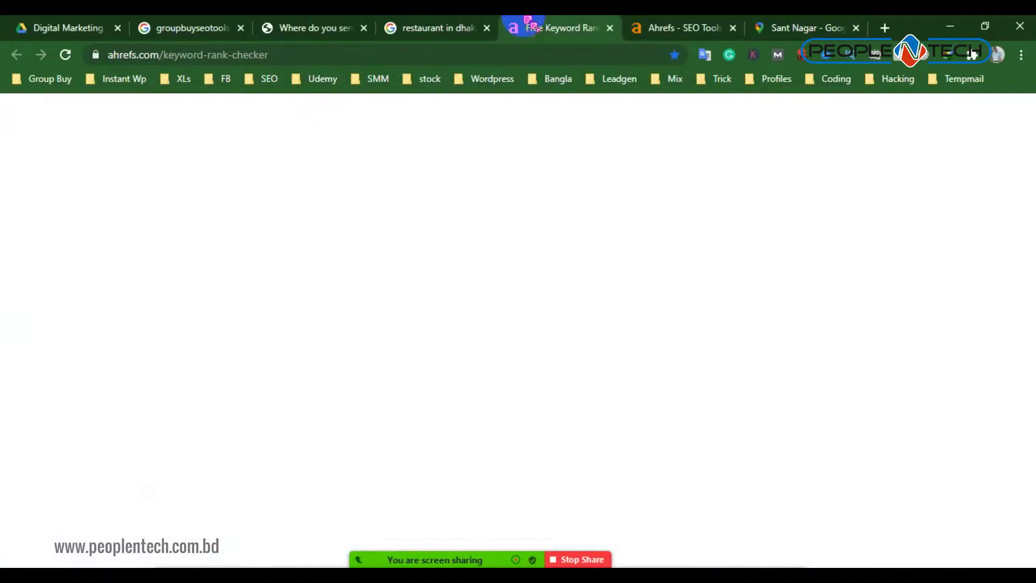
{"action": "right_click", "coordinate": [404, 319]}
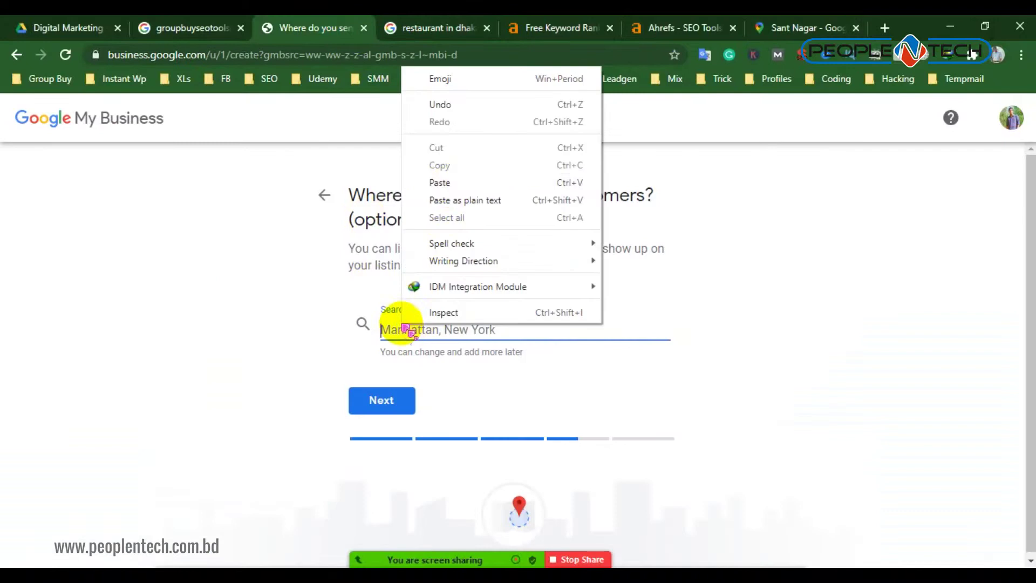
{"action": "left_click", "coordinate": [447, 180]}
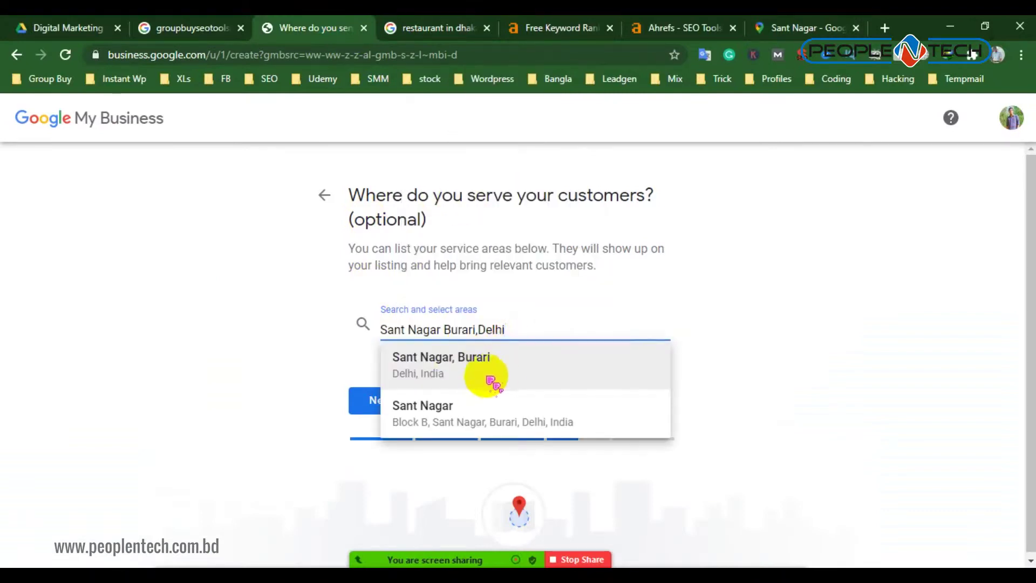
{"action": "left_click", "coordinate": [509, 425]}
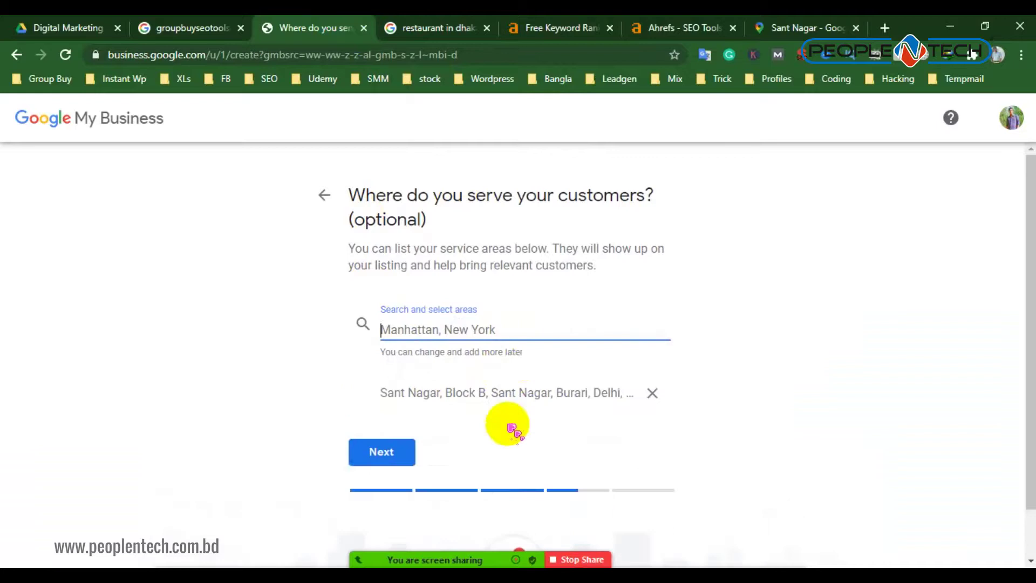
Continue to the contact details step, try the phone field, then return to the service area question
{"action": "left_click", "coordinate": [398, 453]}
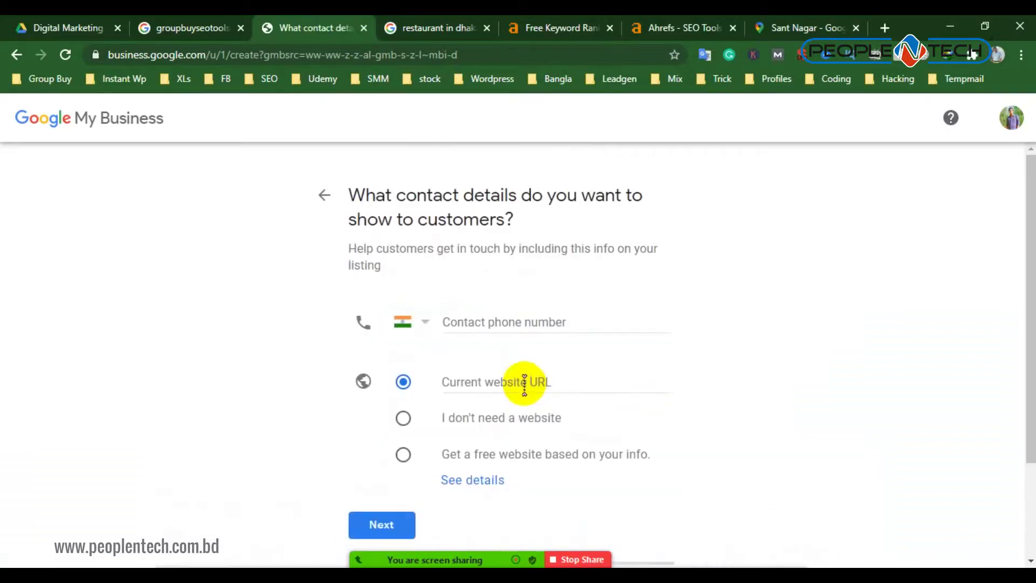
{"action": "scroll", "coordinate": [502, 302], "scroll_direction": "down", "scroll_amount": 1}
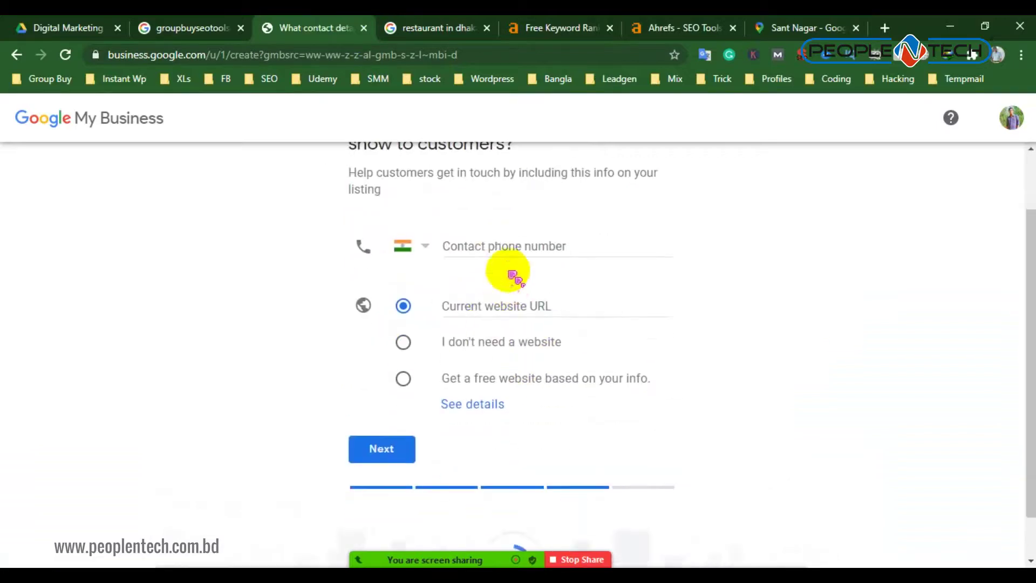
{"action": "left_click", "coordinate": [499, 241]}
{"action": "left_click", "coordinate": [230, 308]}
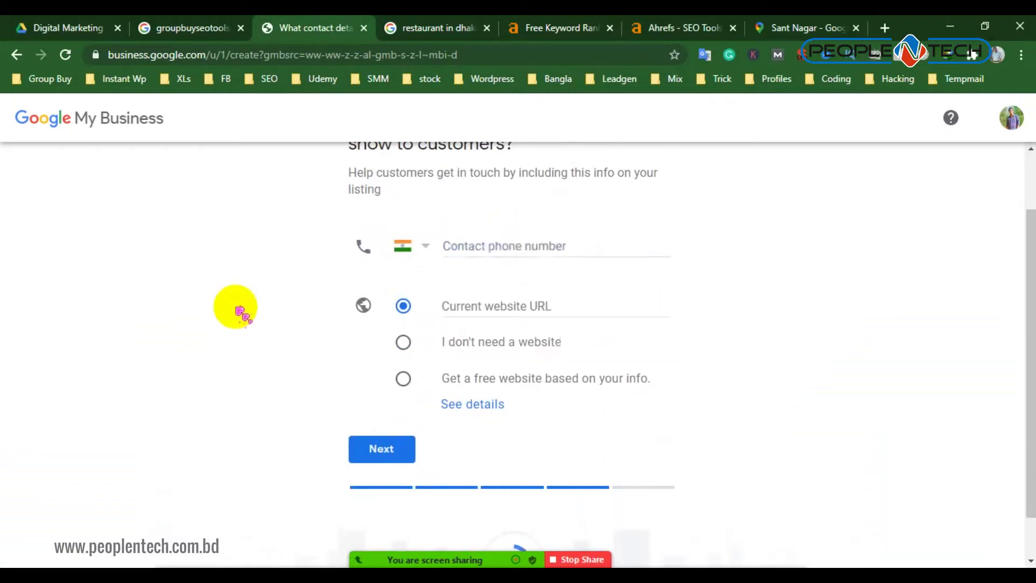
{"action": "left_click", "coordinate": [499, 249]}
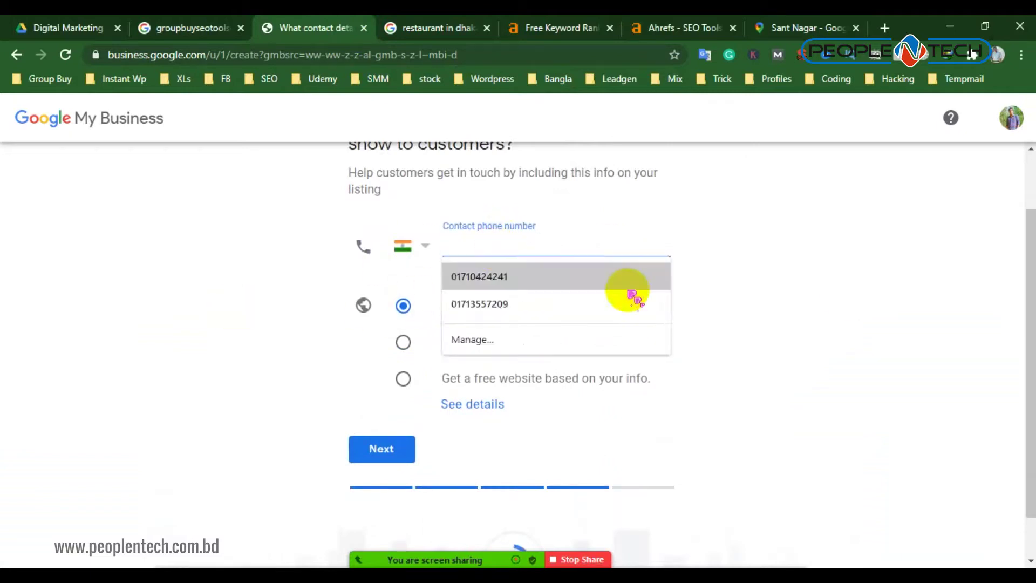
{"action": "scroll", "coordinate": [798, 299], "scroll_direction": "up", "scroll_amount": 1}
{"action": "left_click", "coordinate": [780, 265]}
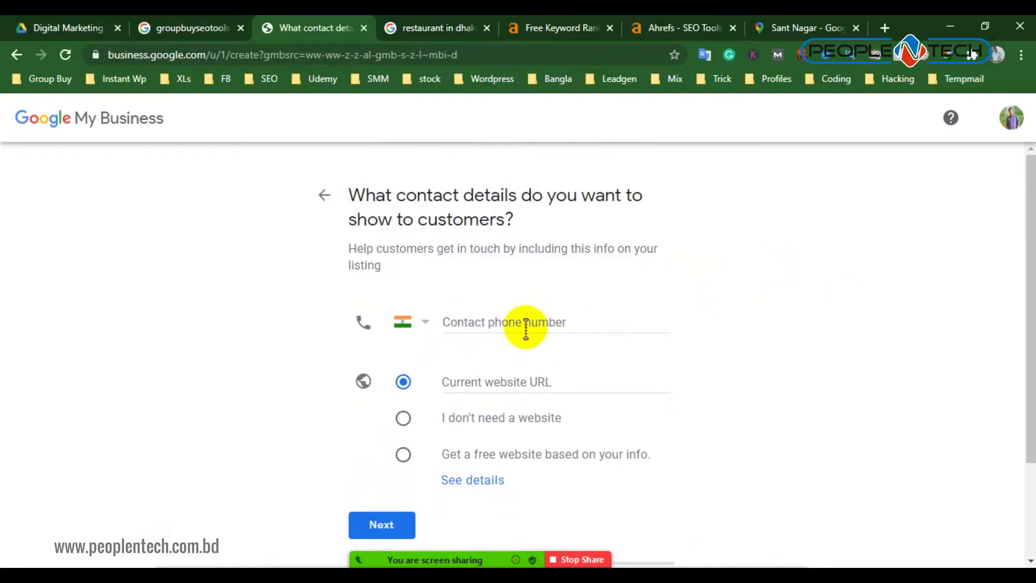
{"action": "left_click", "coordinate": [322, 194]}
{"action": "left_click", "coordinate": [323, 194]}
{"action": "left_click", "coordinate": [470, 329]}
{"action": "left_click", "coordinate": [808, 27]}
Close the Sant Nagar map, Ahrefs and keyword rank checker tabs
{"action": "left_click", "coordinate": [856, 27]}
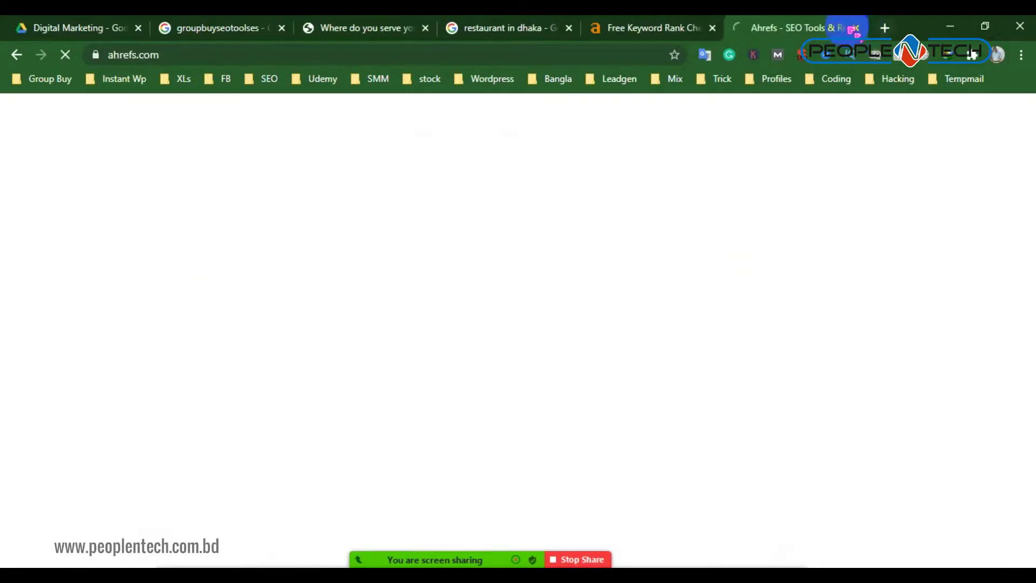
{"action": "left_click", "coordinate": [885, 27]}
{"action": "left_click", "coordinate": [737, 28]}
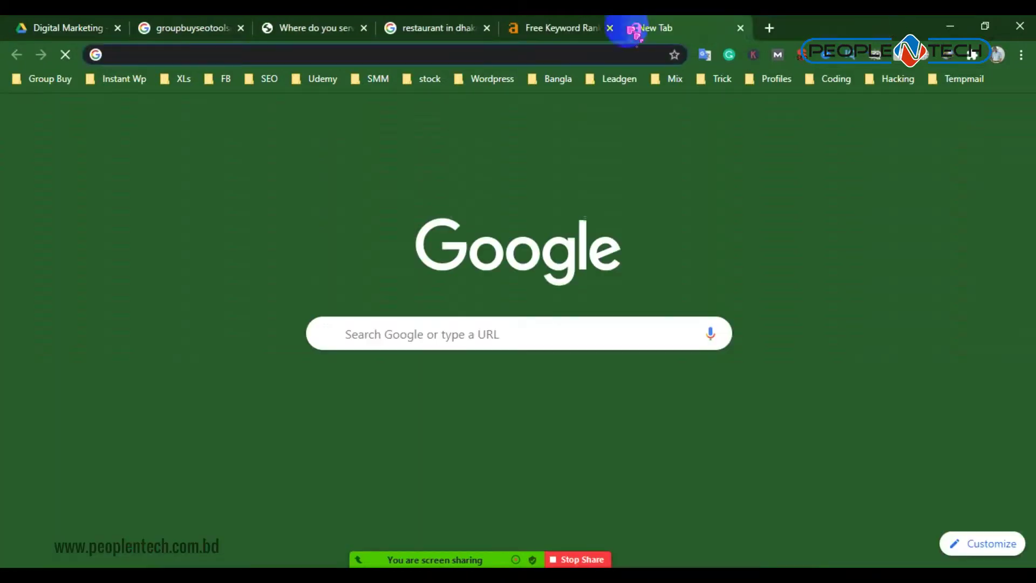
{"action": "left_click", "coordinate": [233, 54]}
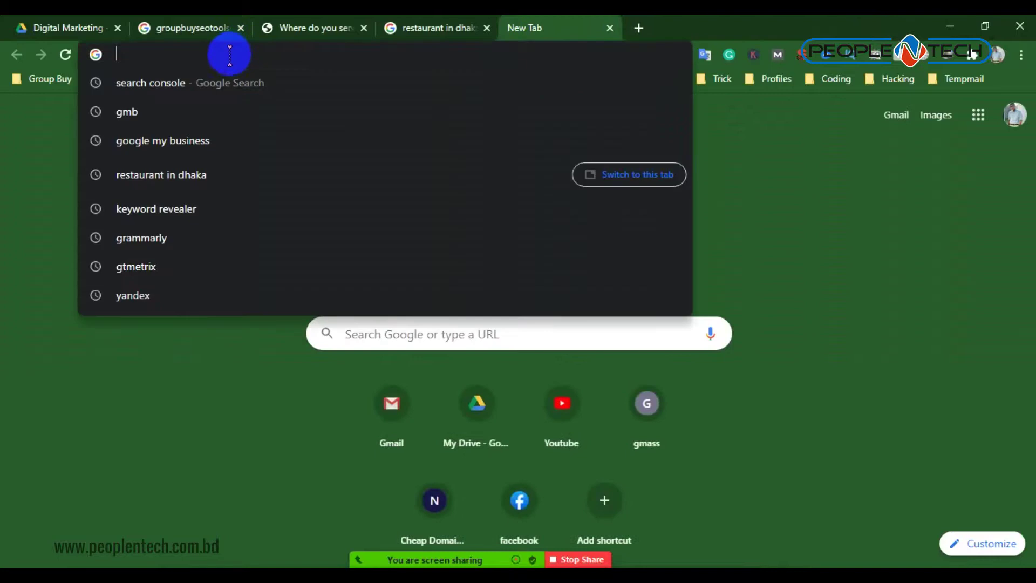
Search for 'newyork' and accept the 'new york' spelling correction
{"action": "type", "text": "n"}
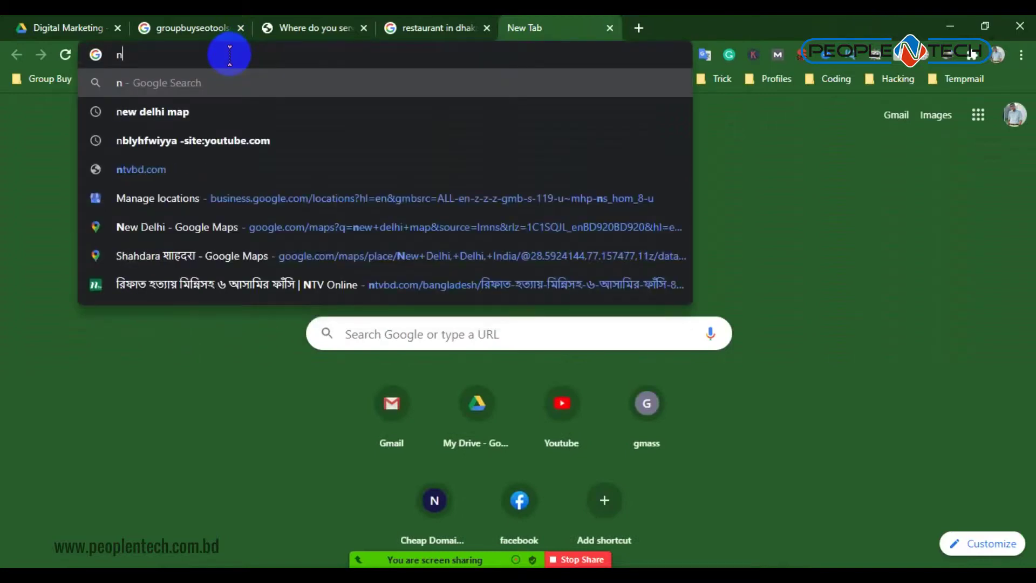
{"action": "type", "text": "ewyou"}
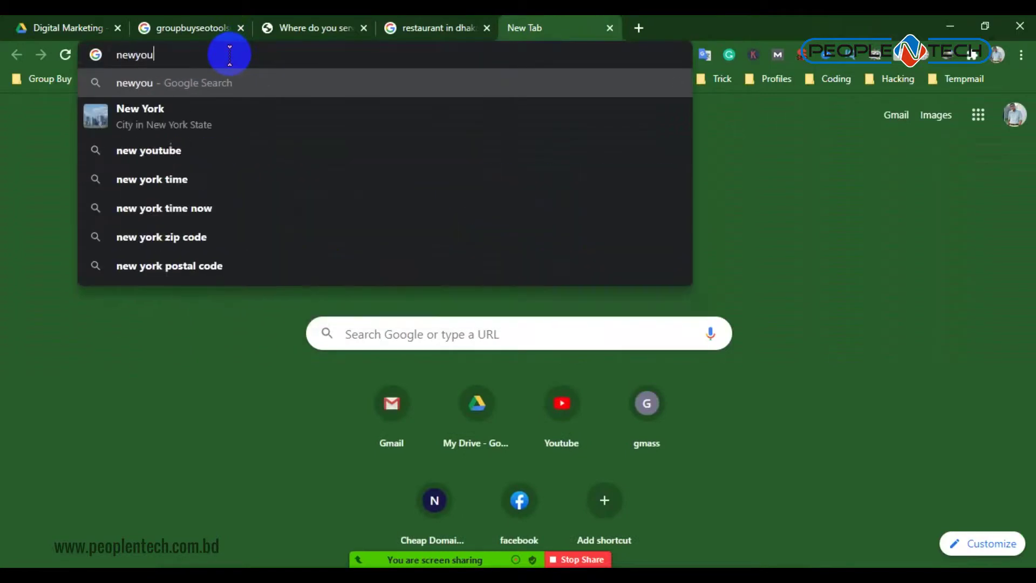
{"action": "key", "text": "BackSpace"}
{"action": "type", "text": "rk"}
{"action": "key", "text": "Return"}
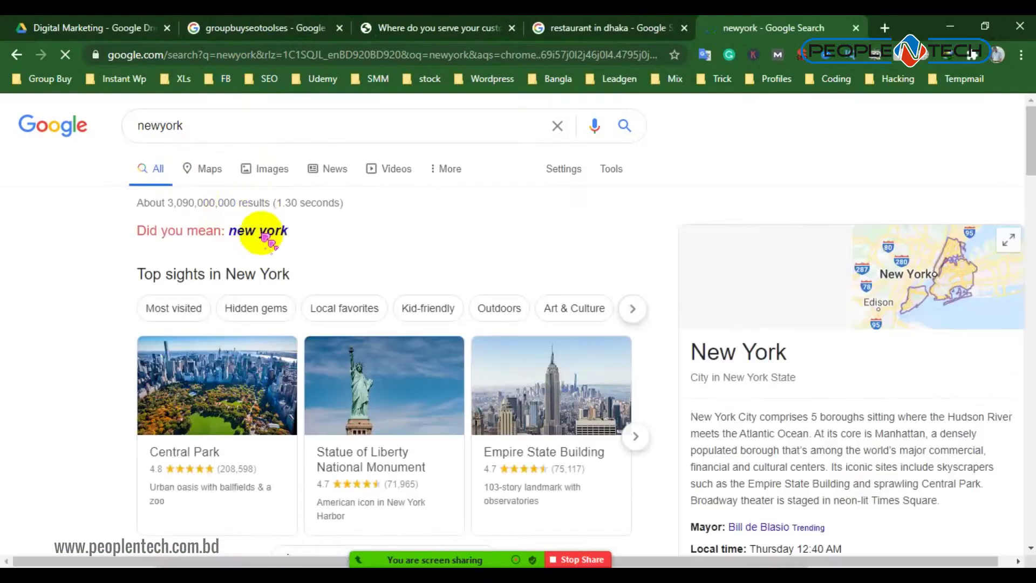
{"action": "left_click", "coordinate": [261, 231]}
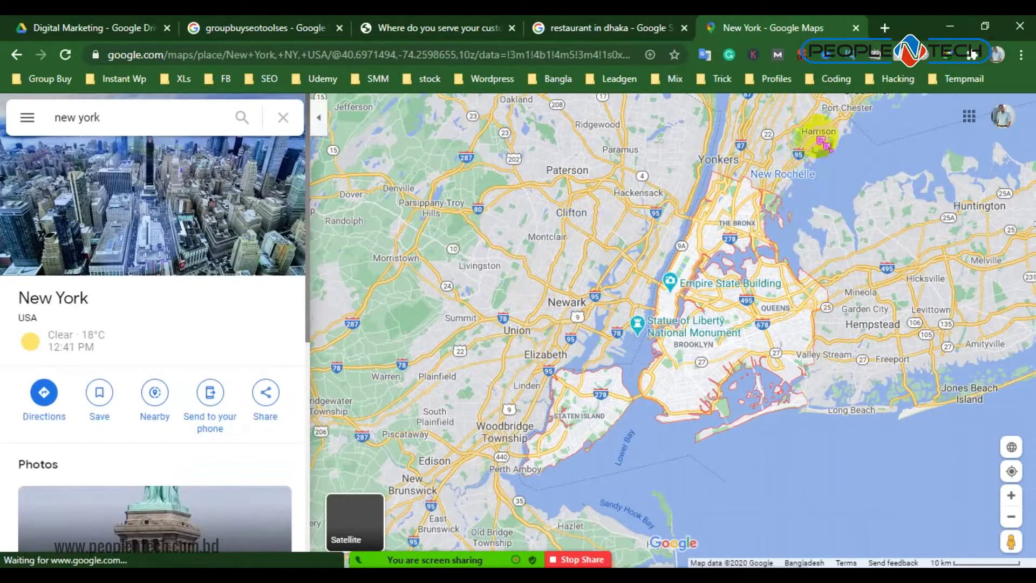
Zoom in near Harrison, open the East Irvington place card and select its address lines
{"action": "left_click", "coordinate": [820, 132]}
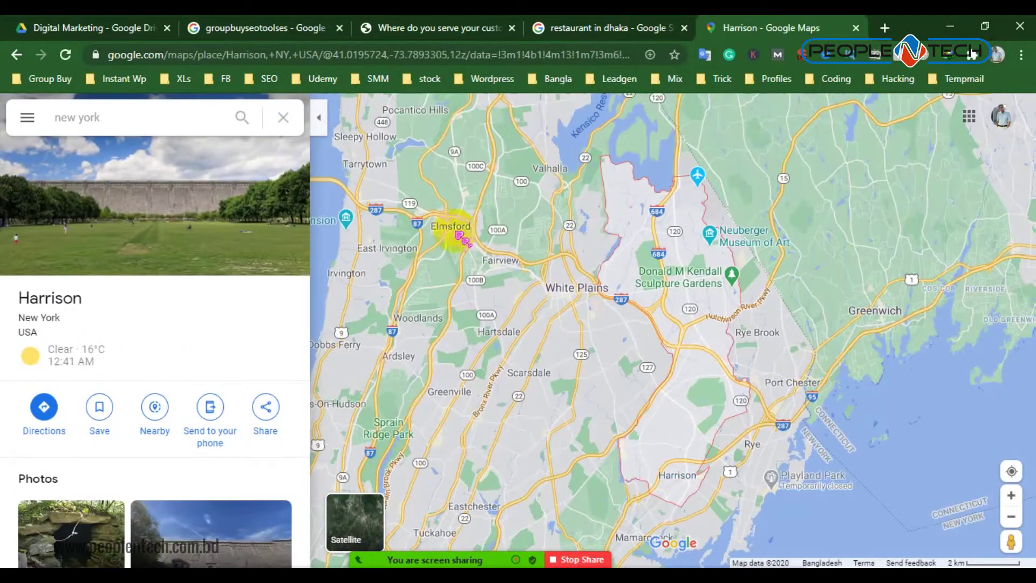
{"action": "left_click", "coordinate": [381, 251]}
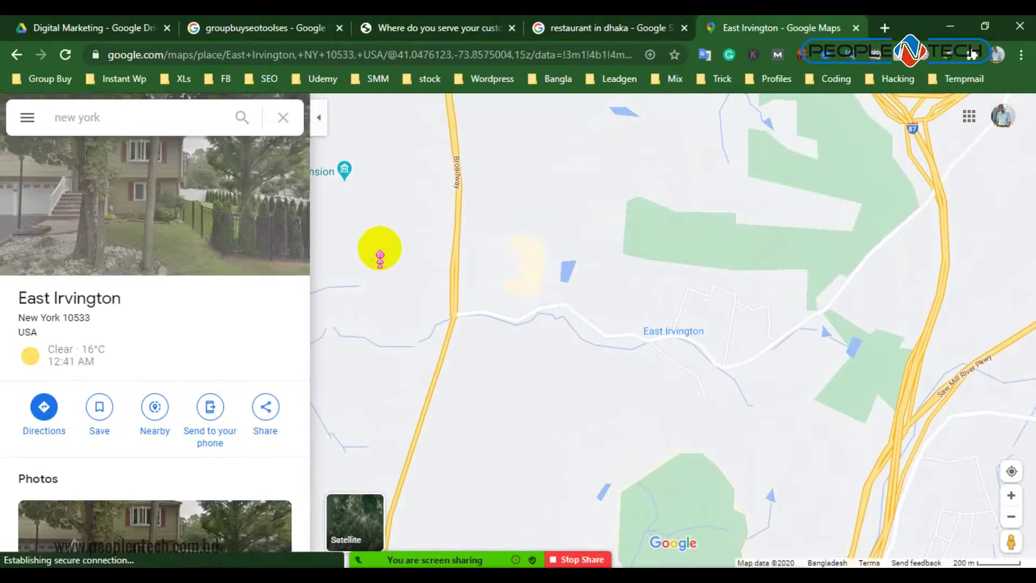
{"action": "scroll", "coordinate": [270, 340], "scroll_direction": "down", "scroll_amount": 1}
{"action": "scroll", "coordinate": [208, 470], "scroll_direction": "up", "scroll_amount": 1}
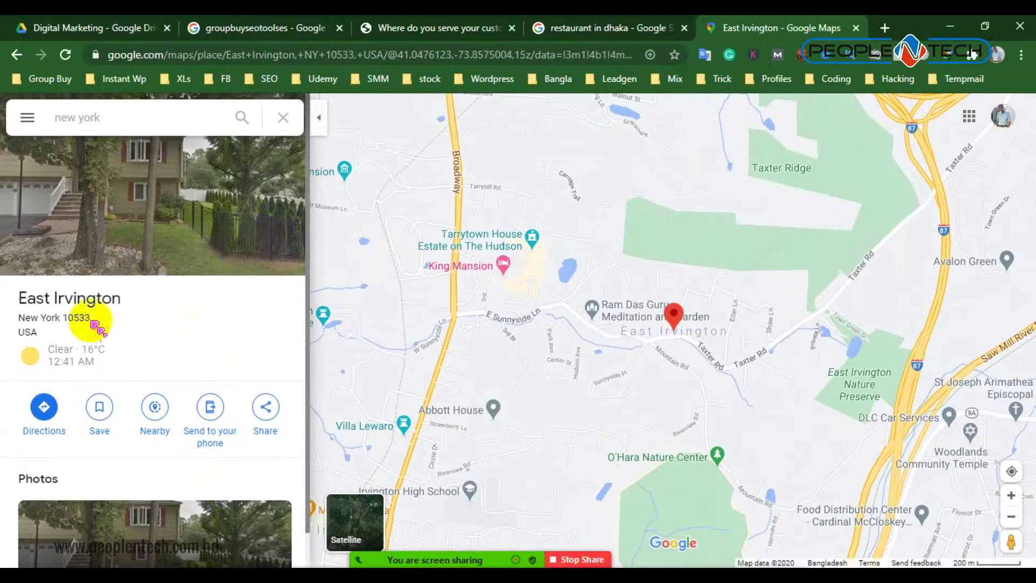
{"action": "left_click_drag", "start_coordinate": [106, 366], "coordinate": [11, 301]}
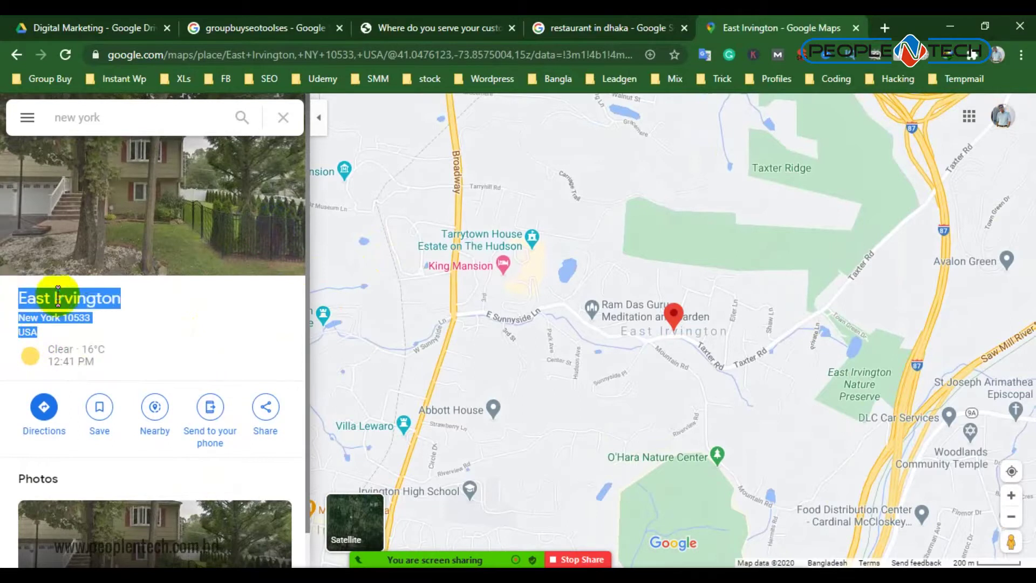
Copy the East Irvington address and paste it over the old Notepad text
{"action": "right_click", "coordinate": [80, 306]}
{"action": "left_click", "coordinate": [83, 310]}
{"action": "key", "text": "alt+Tab"}
{"action": "right_click", "coordinate": [493, 233]}
{"action": "left_click", "coordinate": [355, 168]}
{"action": "key", "text": "ctrl+a"}
{"action": "right_click", "coordinate": [401, 183]}
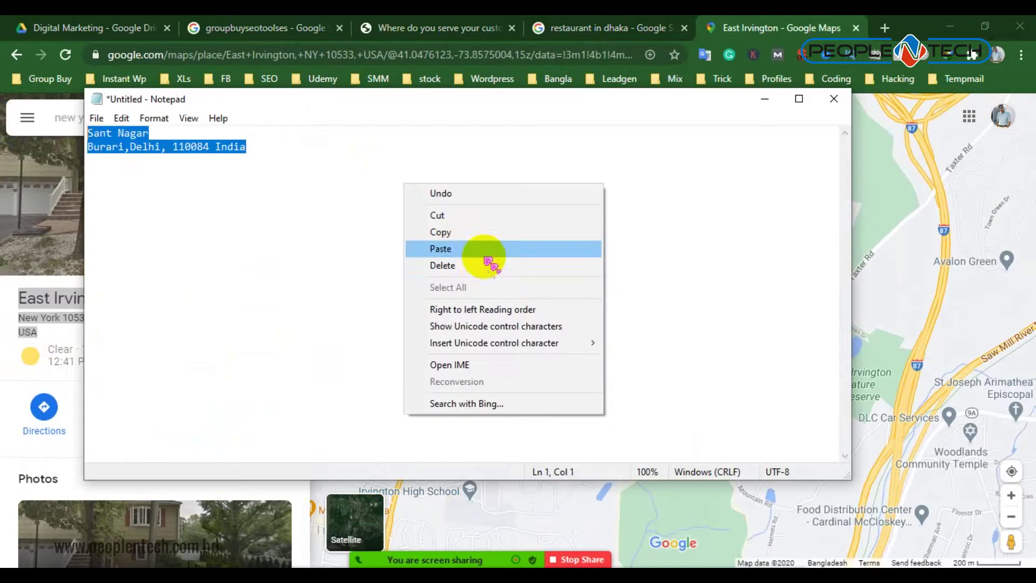
{"action": "left_click", "coordinate": [483, 249]}
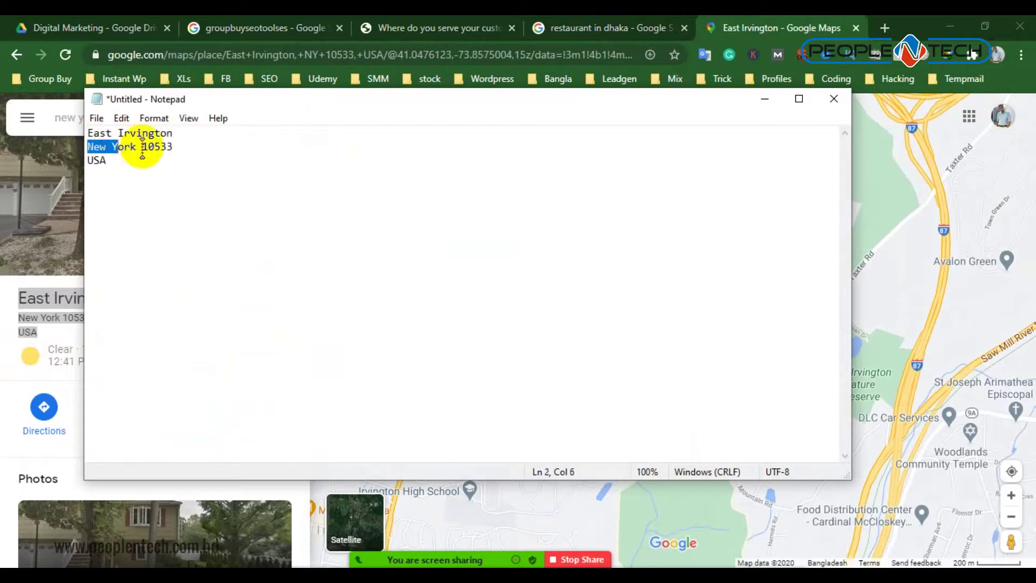
Copy the 'East Irvington' and 'New York 10533' lines from Notepad
{"action": "left_click_drag", "start_coordinate": [172, 147], "coordinate": [100, 131]}
{"action": "left_click_drag", "start_coordinate": [210, 152], "coordinate": [88, 133]}
{"action": "right_click", "coordinate": [182, 155]}
{"action": "left_click", "coordinate": [231, 203]}
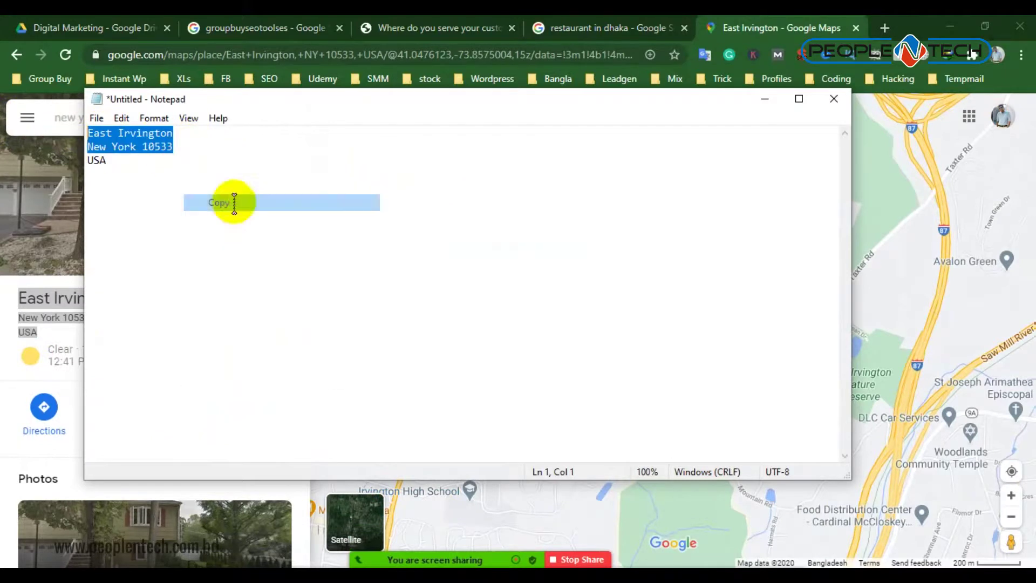
{"action": "left_click", "coordinate": [424, 27]}
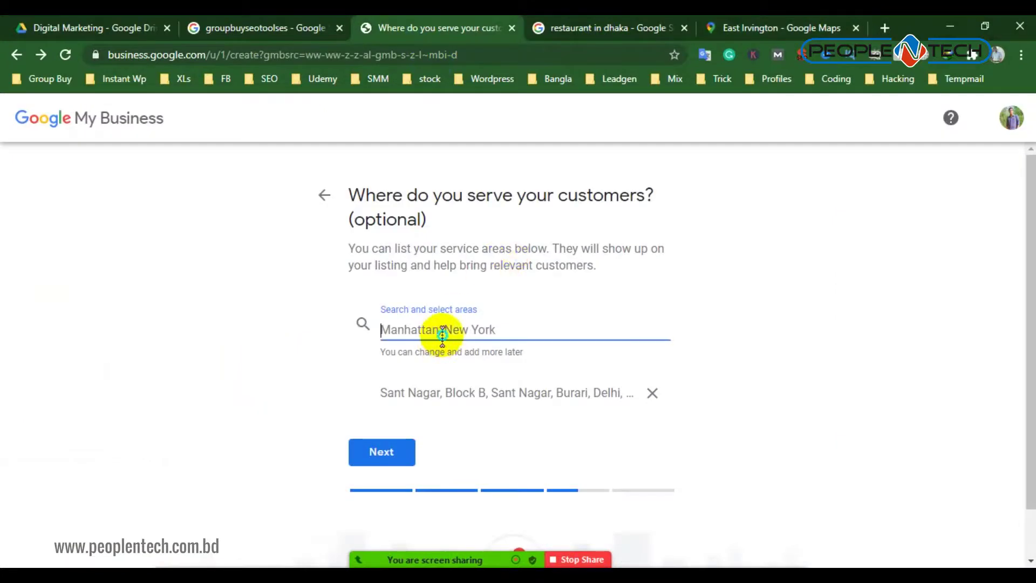
Add East Irvington as a service area and remove Sant Nagar, Block B
{"action": "right_click", "coordinate": [464, 332]}
{"action": "left_click", "coordinate": [479, 195]}
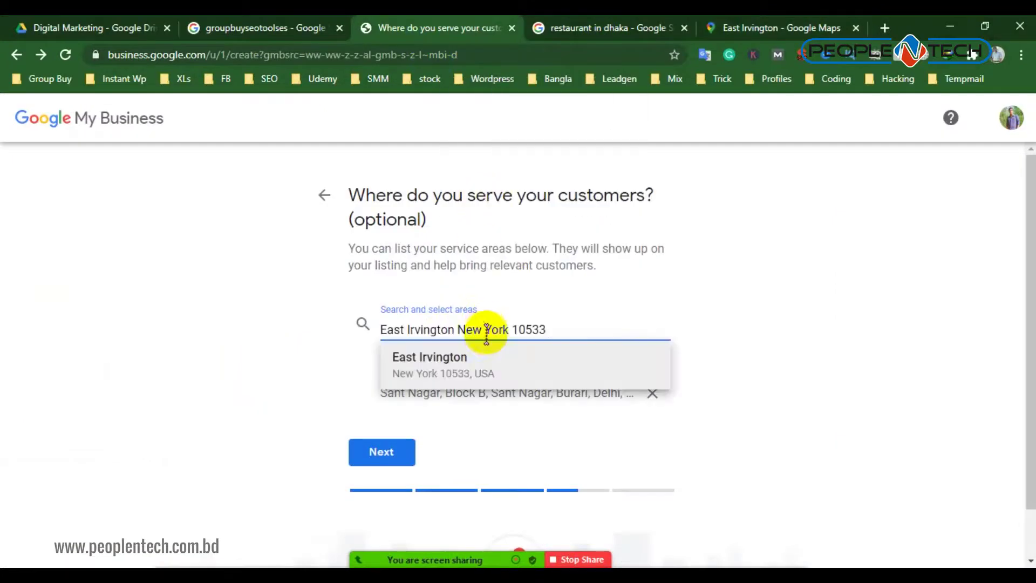
{"action": "left_click", "coordinate": [494, 356]}
{"action": "left_click", "coordinate": [408, 489]}
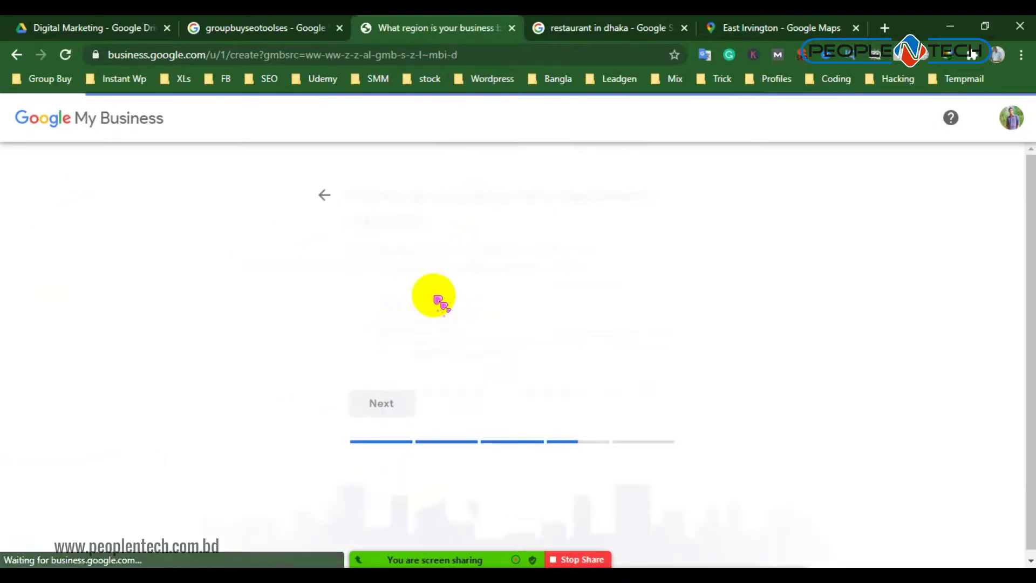
{"action": "left_click", "coordinate": [329, 195]}
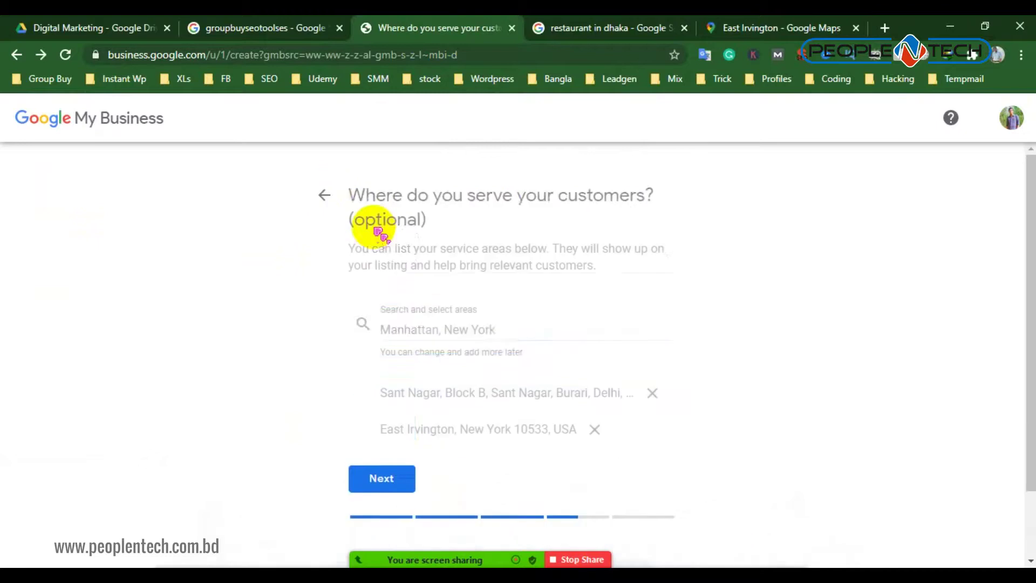
{"action": "left_click", "coordinate": [652, 393]}
{"action": "left_click", "coordinate": [373, 453]}
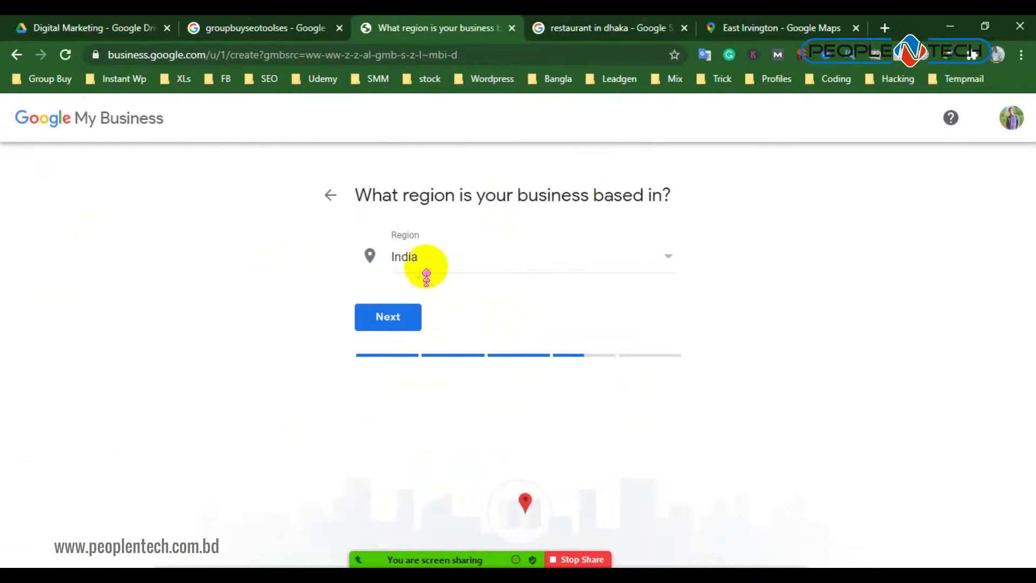
Set the business region to United States and continue to the contact details step
{"action": "left_click", "coordinate": [434, 270]}
{"action": "scroll", "coordinate": [455, 354], "scroll_direction": "down", "scroll_amount": 15}
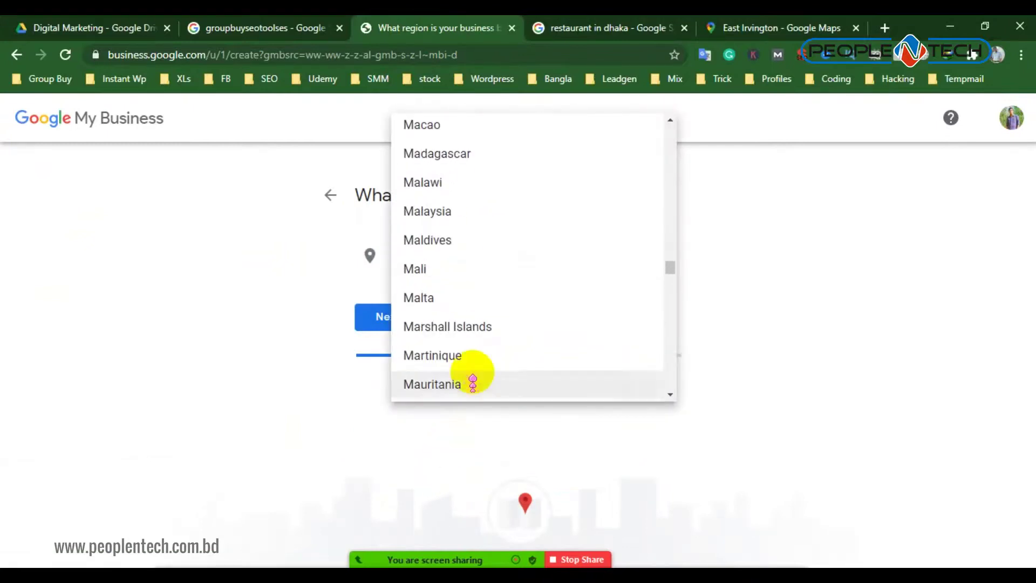
{"action": "scroll", "coordinate": [499, 322], "scroll_direction": "down", "scroll_amount": 20}
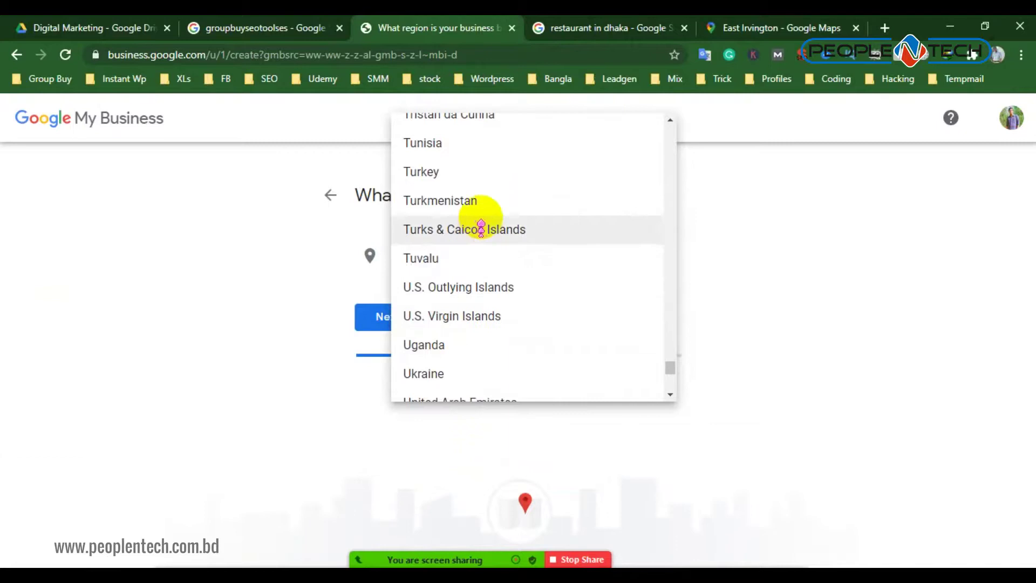
{"action": "scroll", "coordinate": [472, 297], "scroll_direction": "down", "scroll_amount": 3}
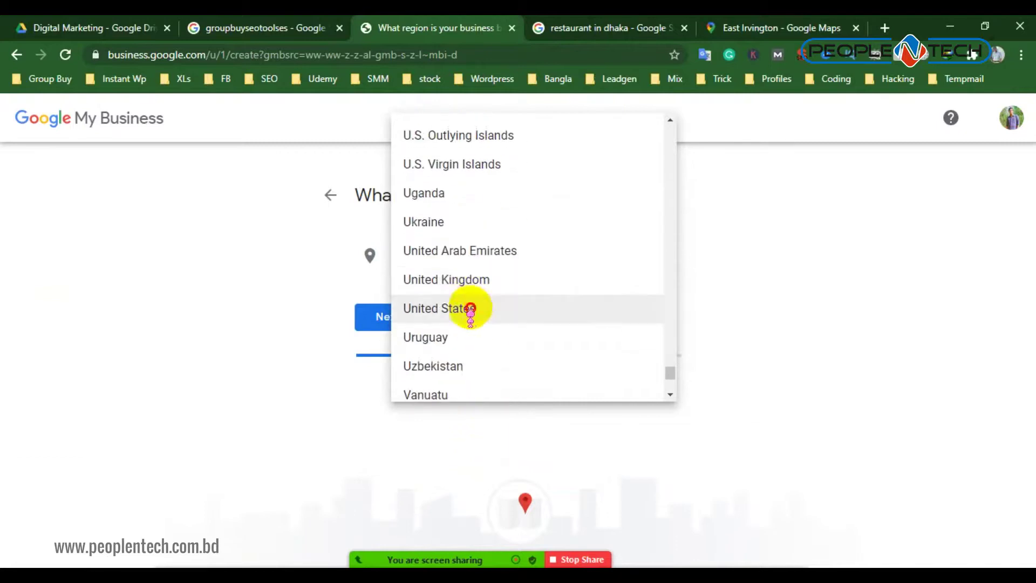
{"action": "left_click", "coordinate": [467, 308]}
{"action": "left_click", "coordinate": [395, 324]}
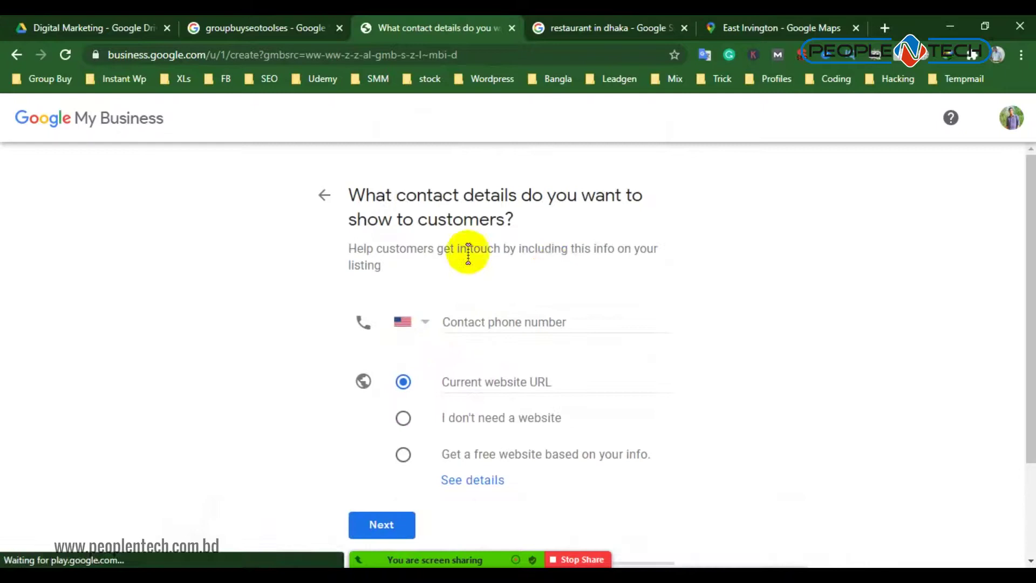
{"action": "left_click", "coordinate": [558, 322]}
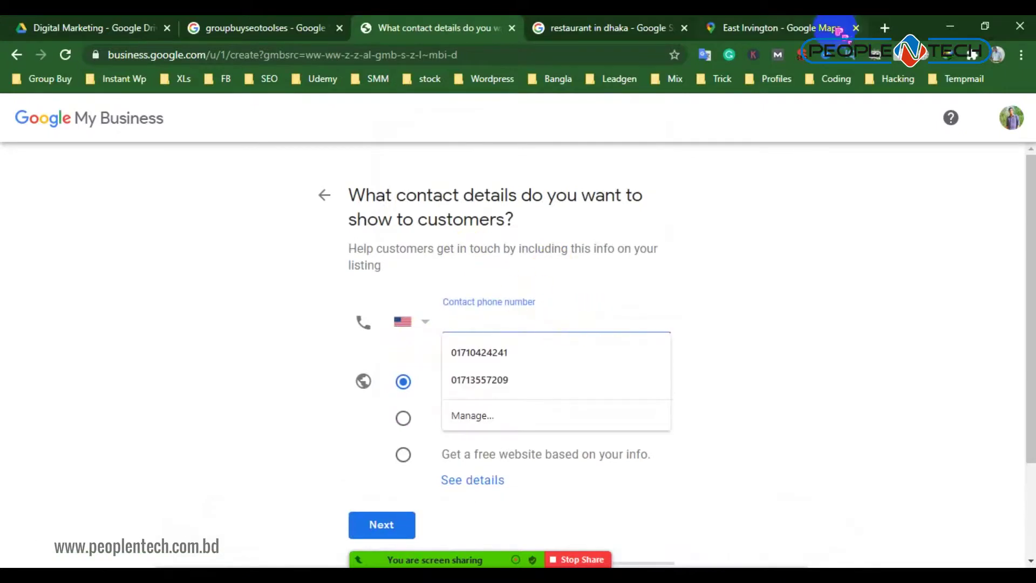
{"action": "left_click", "coordinate": [820, 28]}
Go to textnow.com, log in, and send the test message 'how how are u'
{"action": "left_click", "coordinate": [885, 28]}
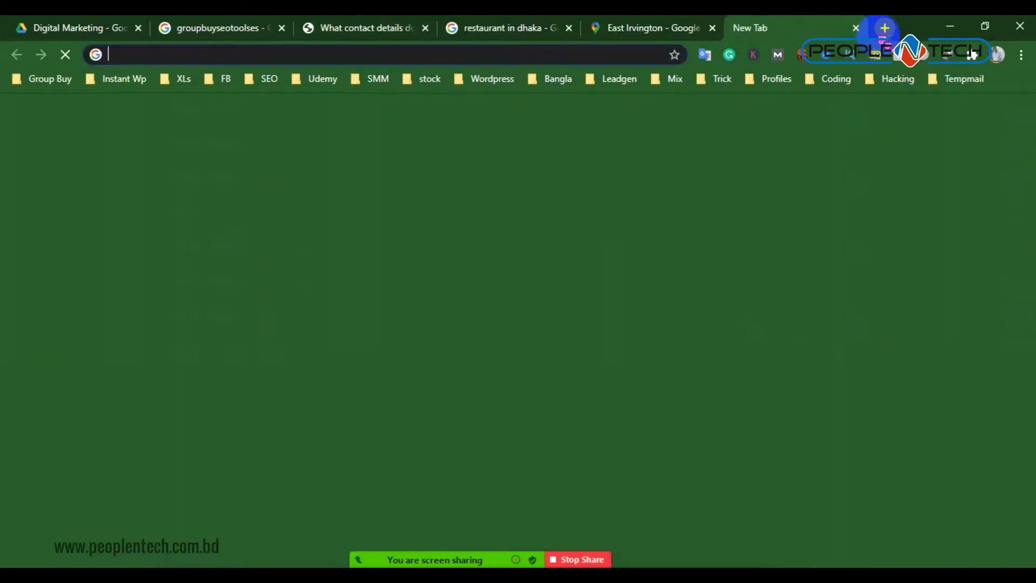
{"action": "type", "text": "textnow.com/messaging"}
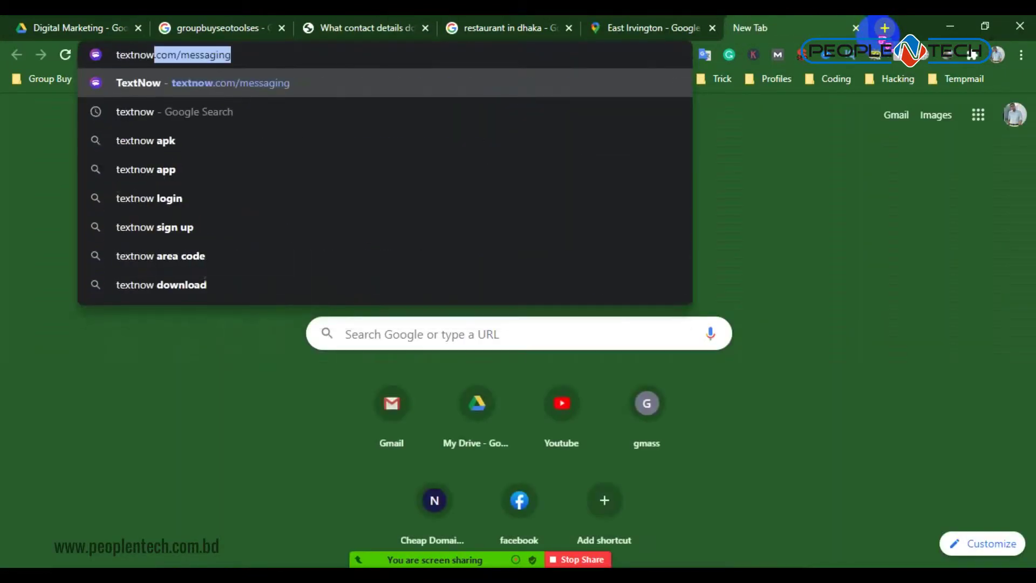
{"action": "key", "text": "Return"}
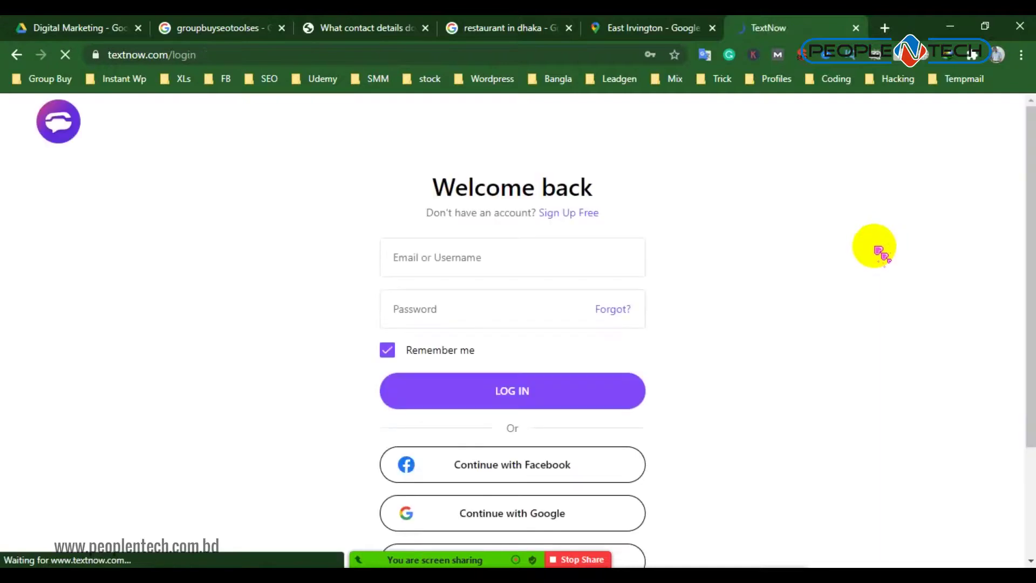
{"action": "left_click", "coordinate": [474, 396]}
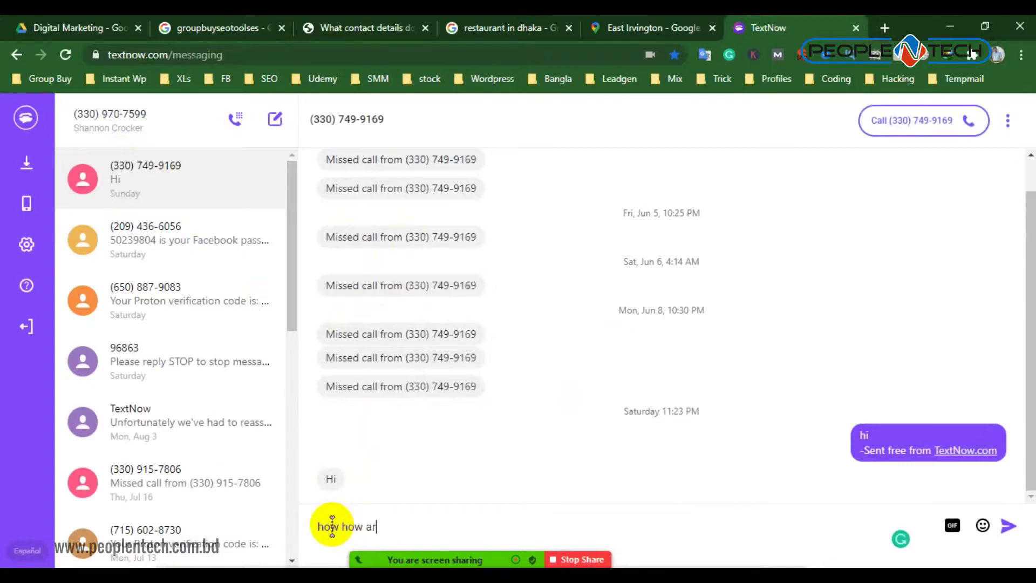
{"action": "type", "text": "e u"}
{"action": "key", "text": "Return"}
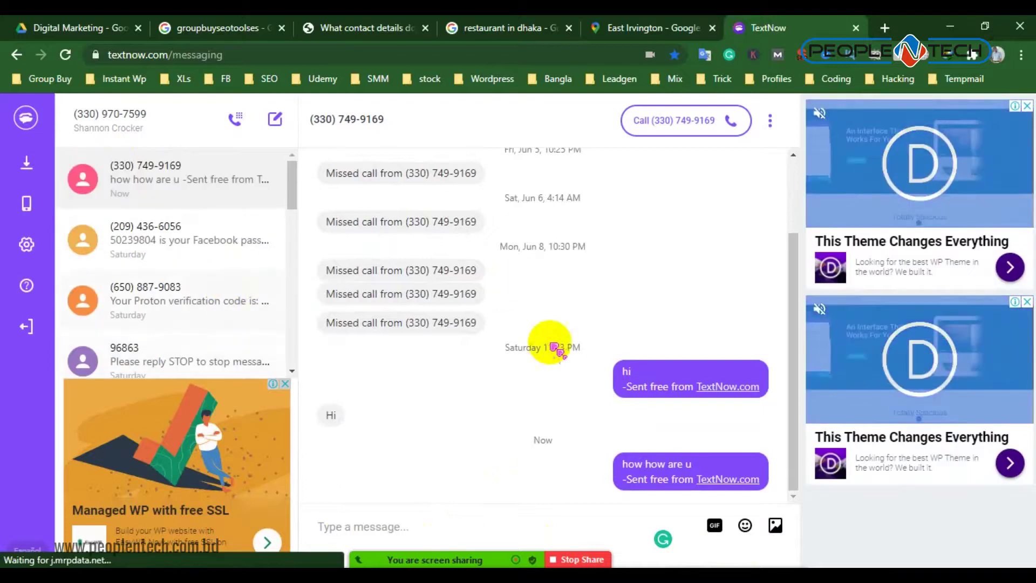
Close the ad and copy the account's own phone number from the TextNow header
{"action": "left_click", "coordinate": [285, 384]}
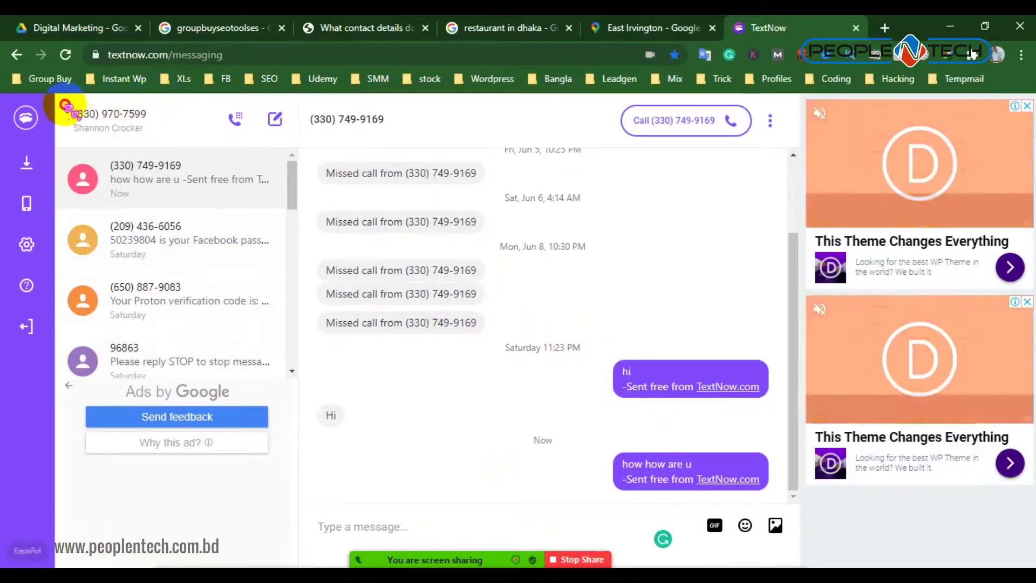
{"action": "left_click_drag", "start_coordinate": [77, 114], "coordinate": [139, 114]}
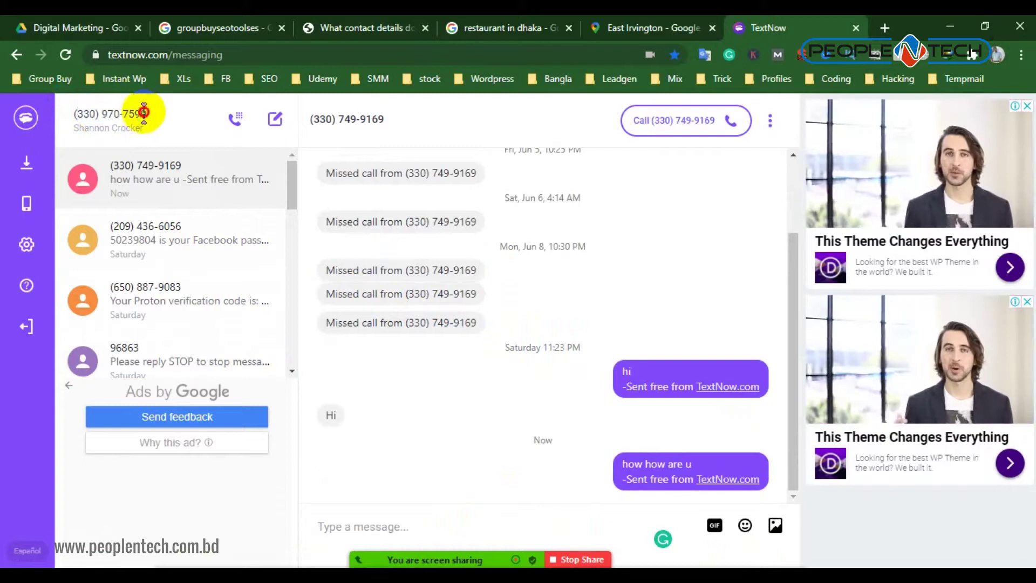
{"action": "left_click_drag", "start_coordinate": [144, 114], "coordinate": [100, 114]}
{"action": "right_click", "coordinate": [74, 114]}
{"action": "left_click", "coordinate": [94, 125]}
{"action": "left_click", "coordinate": [392, 495]}
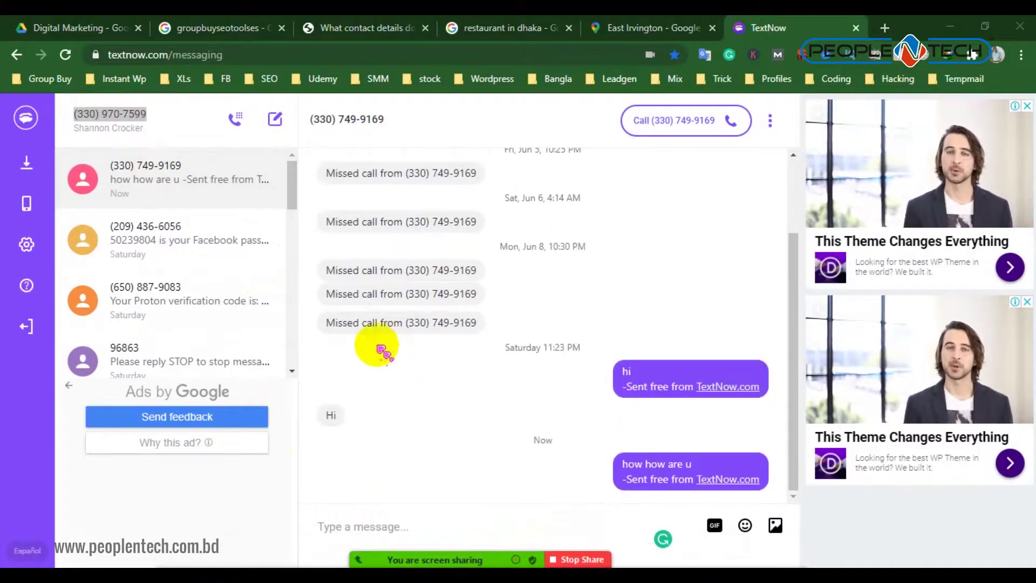
{"action": "mouse_move", "coordinate": [578, 301]}
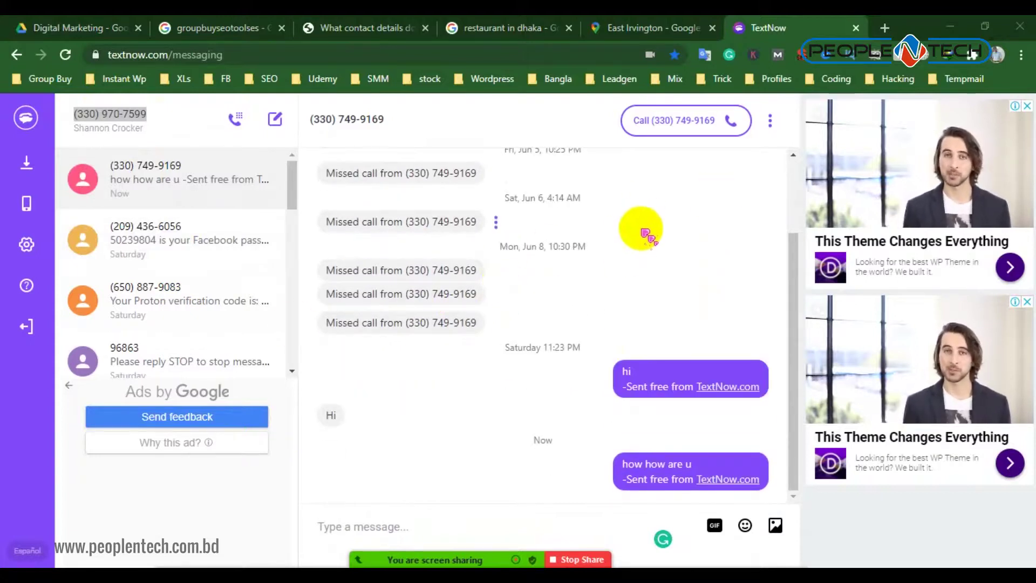
{"action": "left_click", "coordinate": [653, 27]}
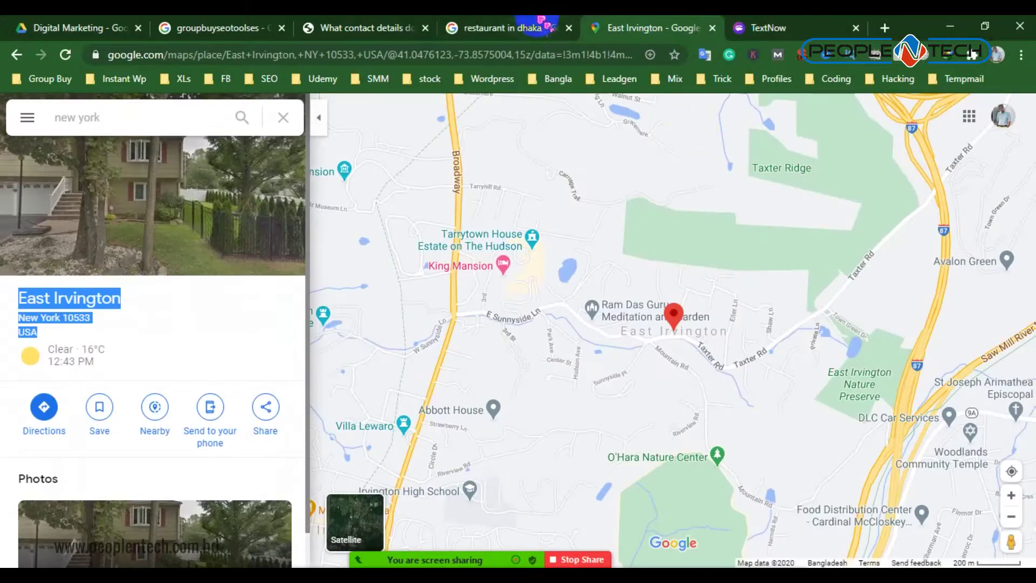
Paste the copied TextNow number into the contact phone field
{"action": "left_click", "coordinate": [352, 22]}
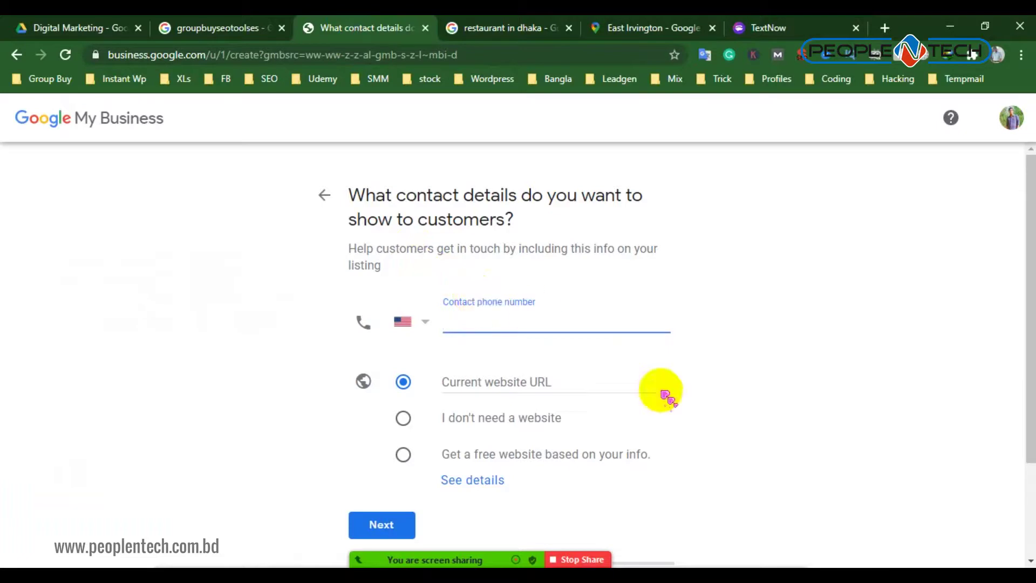
{"action": "left_click", "coordinate": [732, 560]}
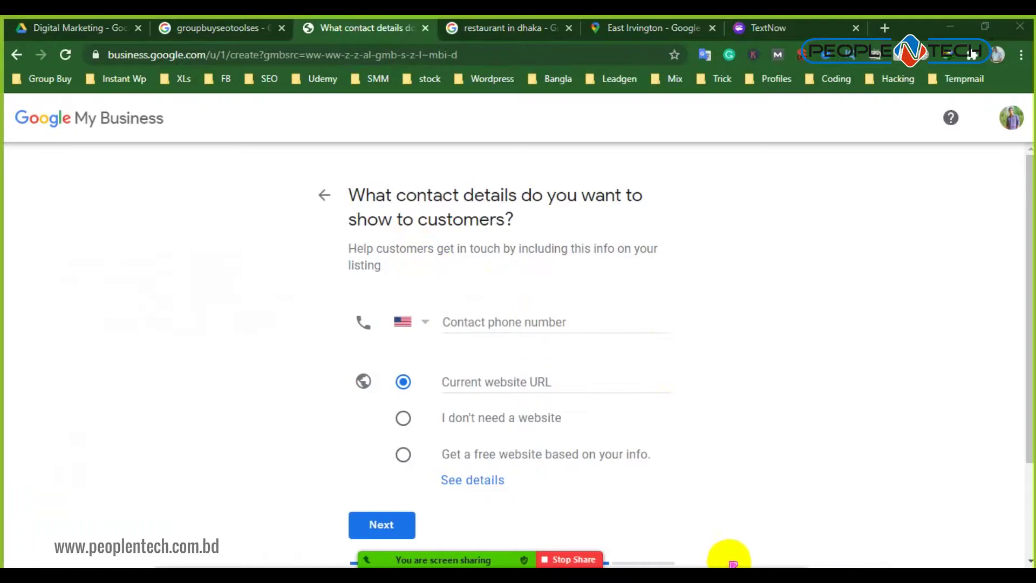
{"action": "left_click", "coordinate": [523, 322]}
{"action": "right_click", "coordinate": [525, 322]}
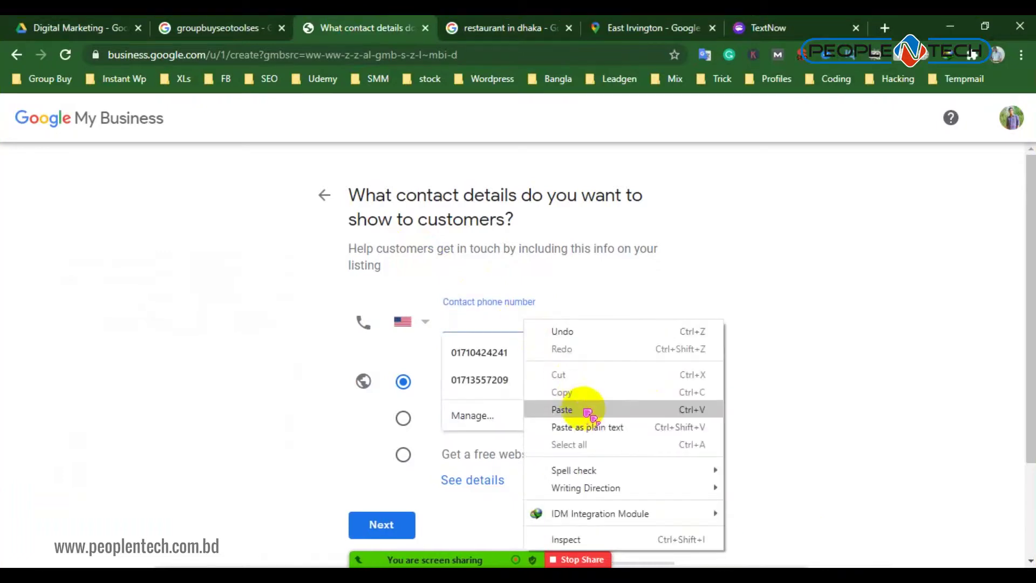
{"action": "left_click", "coordinate": [587, 405]}
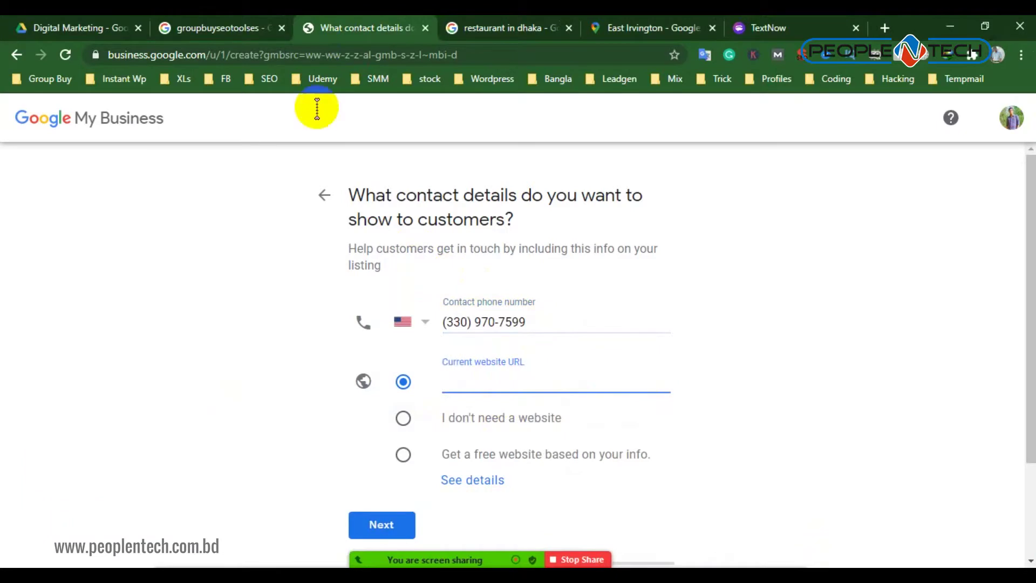
Copy the link address of the groupbuyseotoolses.com search result
{"action": "left_click", "coordinate": [201, 29]}
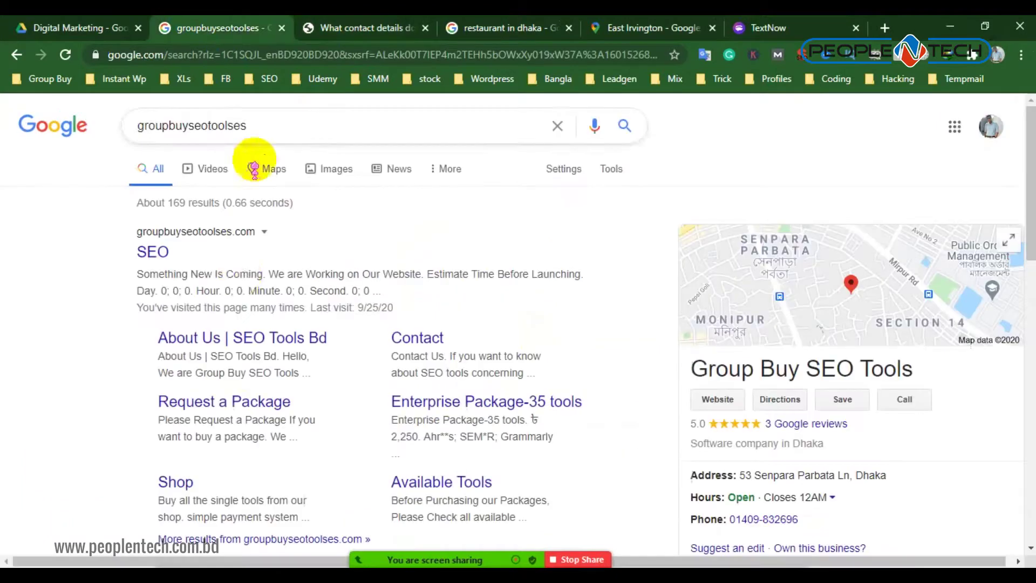
{"action": "right_click", "coordinate": [190, 232]}
{"action": "left_click", "coordinate": [245, 345]}
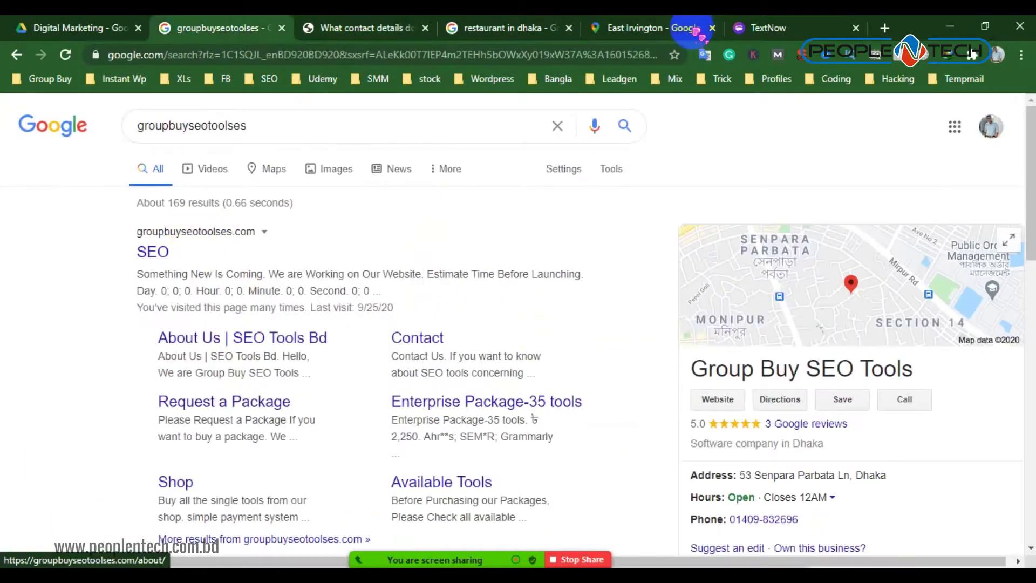
{"action": "left_click", "coordinate": [531, 27]}
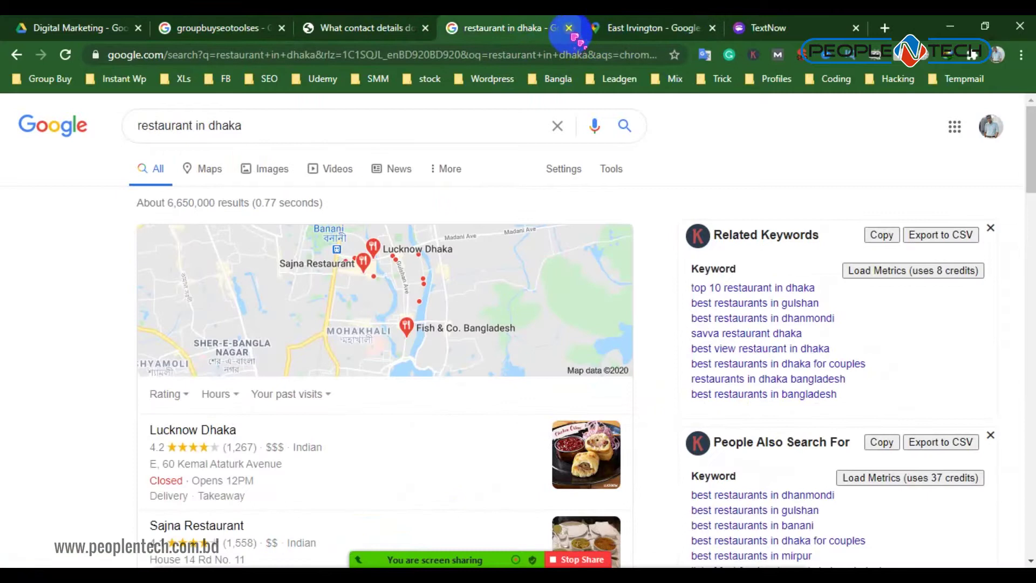
{"action": "left_click", "coordinate": [373, 28]}
{"action": "right_click", "coordinate": [475, 378]}
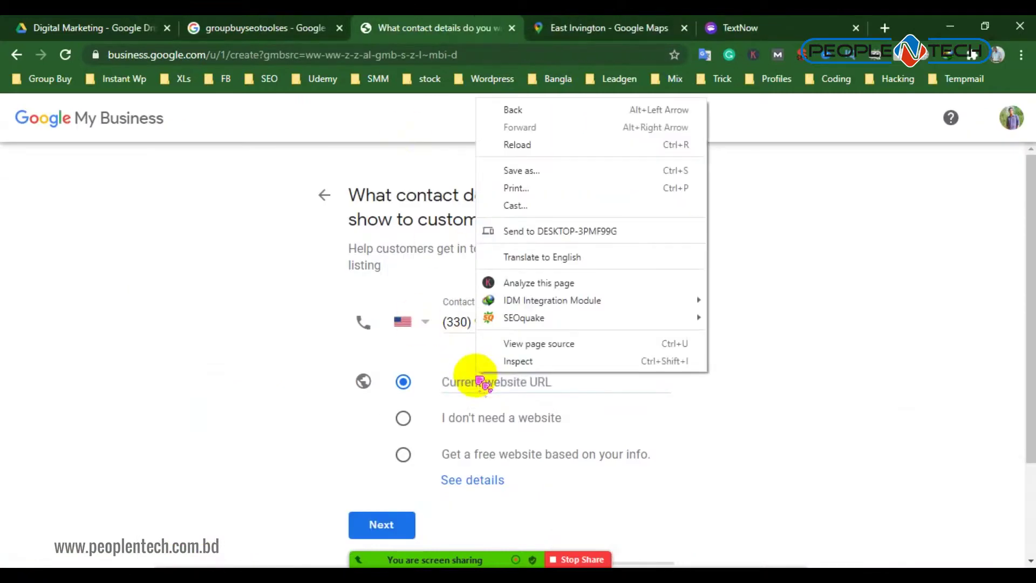
{"action": "left_click", "coordinate": [462, 367]}
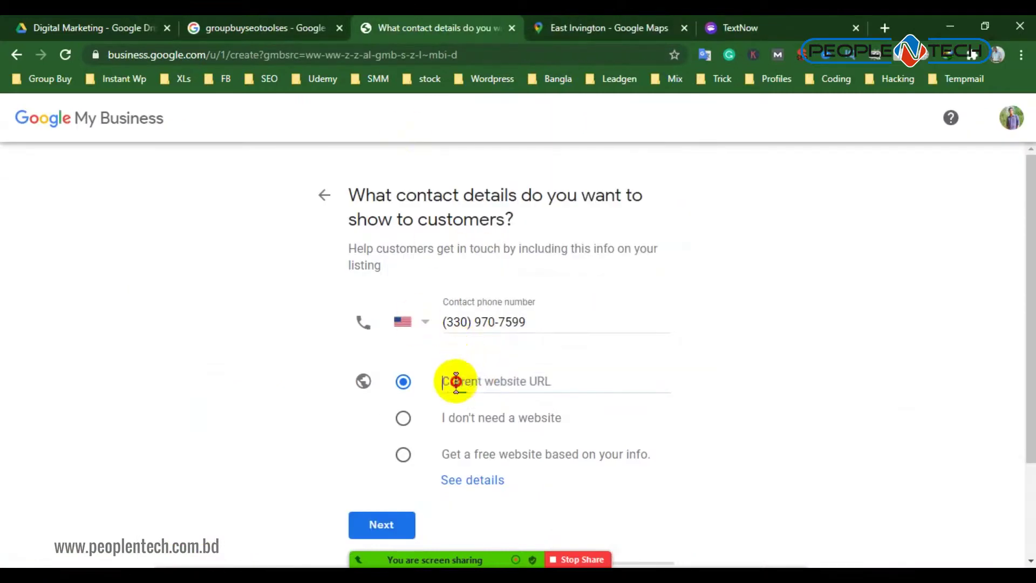
{"action": "right_click", "coordinate": [457, 382]}
{"action": "left_click", "coordinate": [495, 238]}
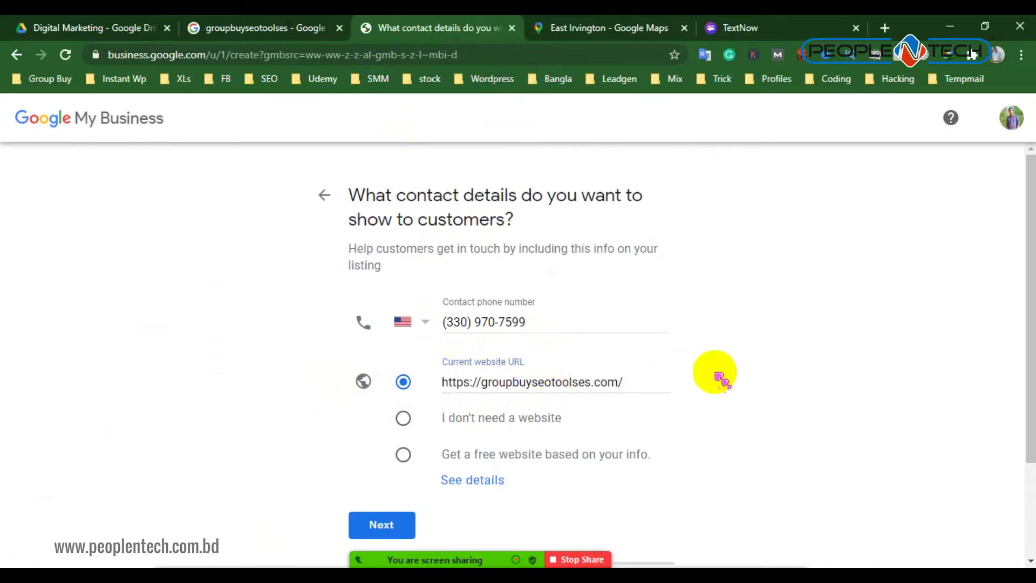
{"action": "left_click", "coordinate": [745, 383]}
{"action": "scroll", "coordinate": [767, 397], "scroll_direction": "down", "scroll_amount": 2}
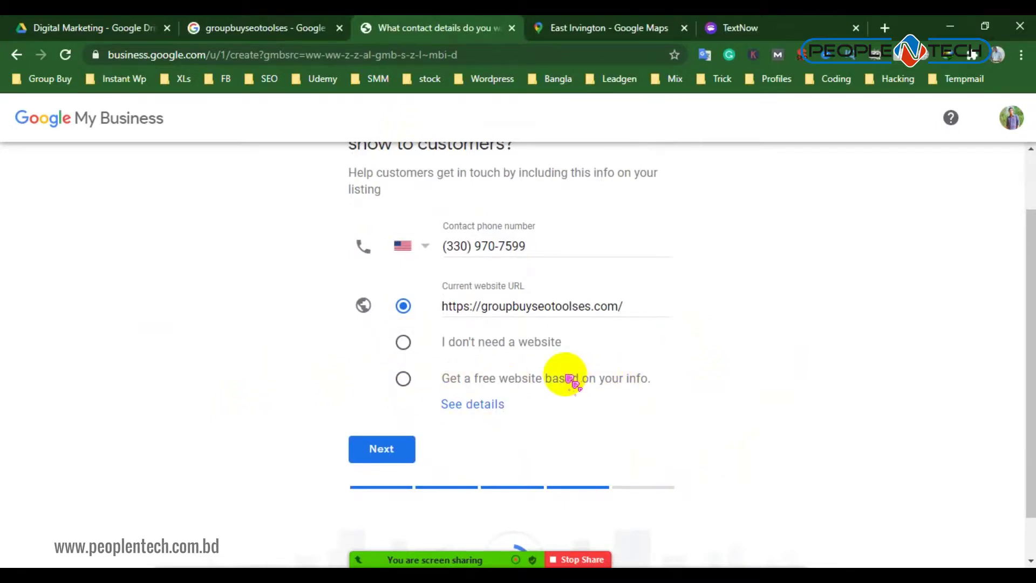
{"action": "scroll", "coordinate": [561, 396], "scroll_direction": "up", "scroll_amount": 2}
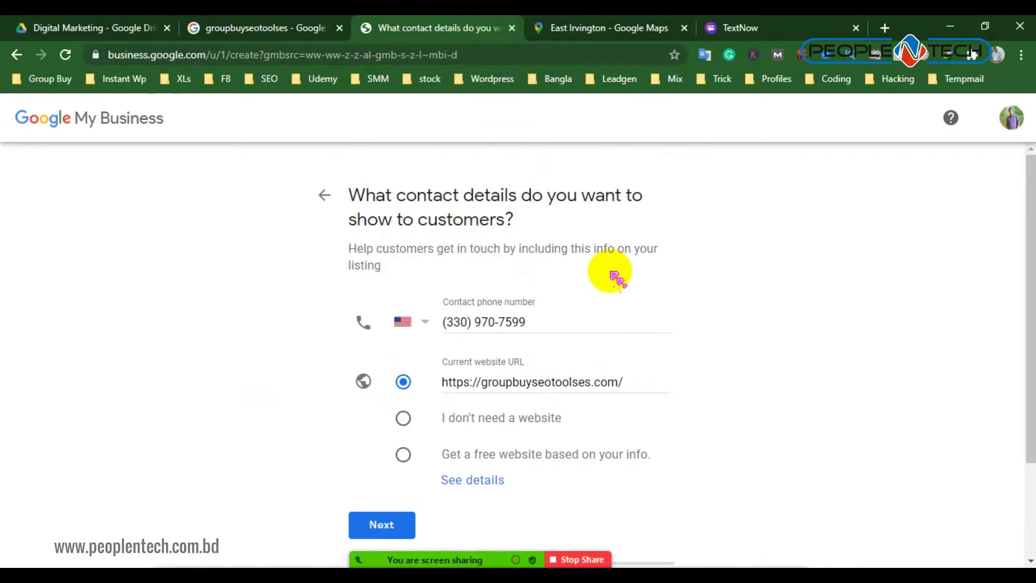
{"action": "left_click", "coordinate": [884, 28]}
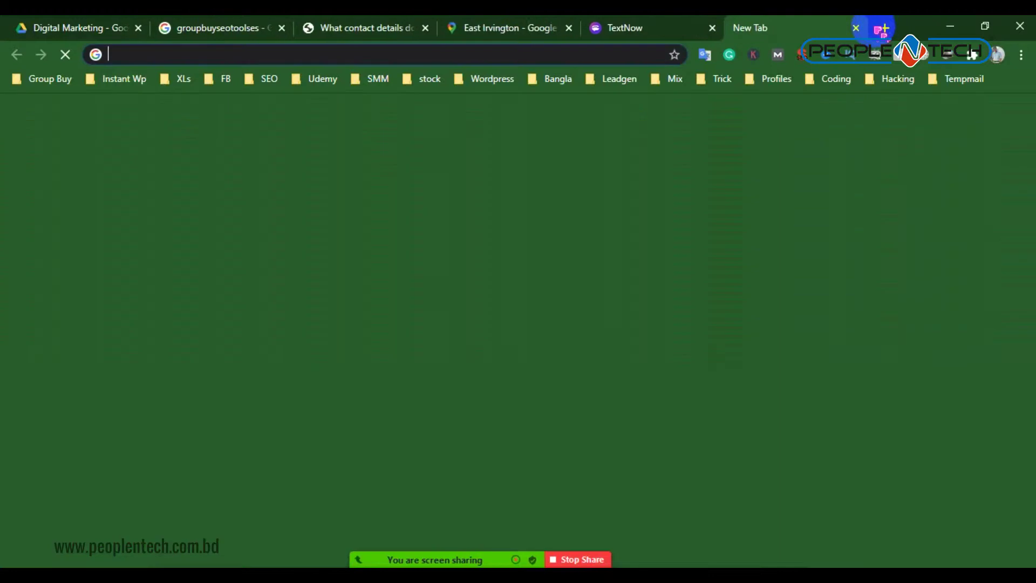
Search Google for 'creative niloy' from the blank new tab
{"action": "left_click", "coordinate": [507, 30]}
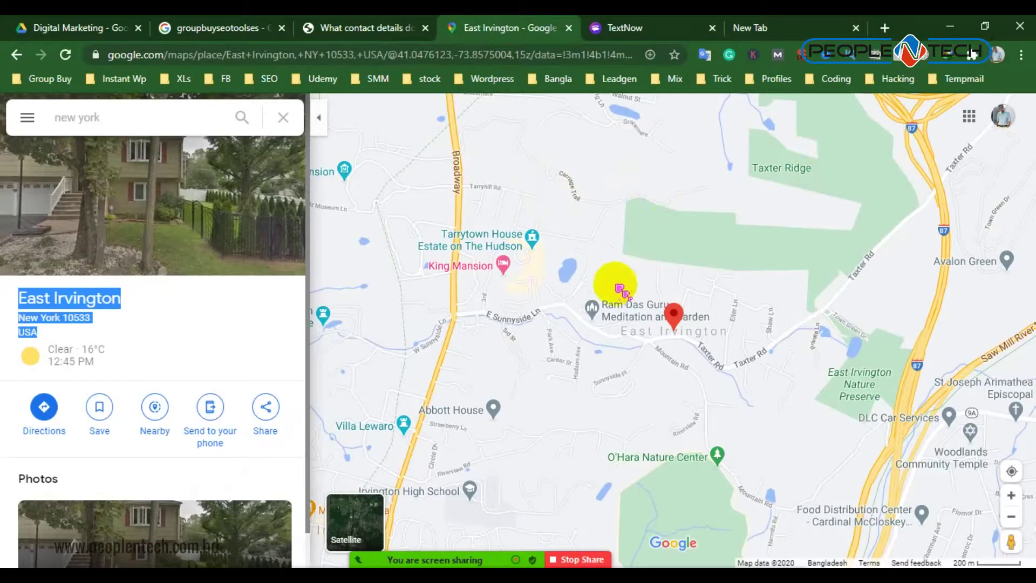
{"action": "left_click", "coordinate": [787, 26]}
{"action": "type", "text": "creat"}
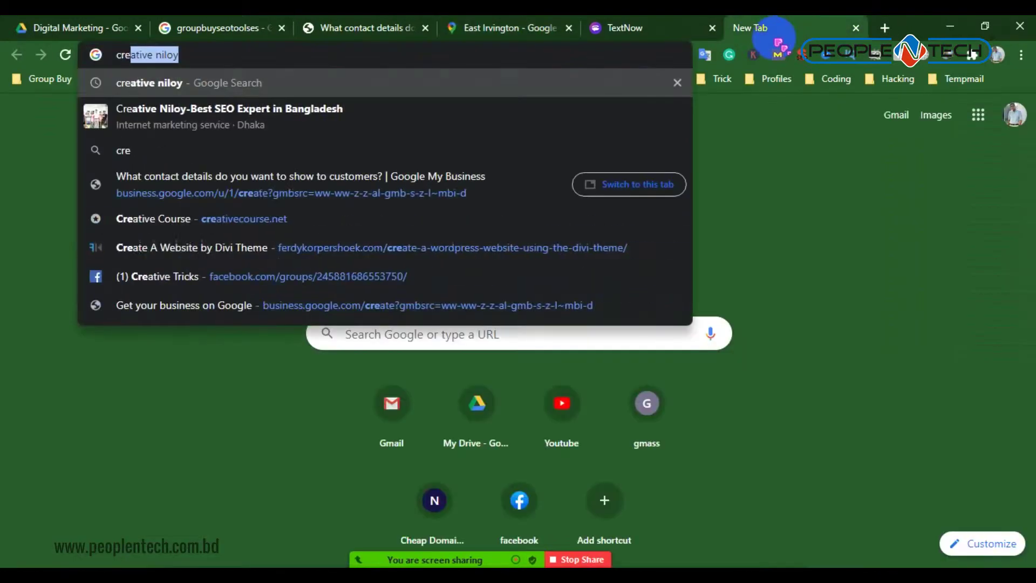
{"action": "key", "text": "Return"}
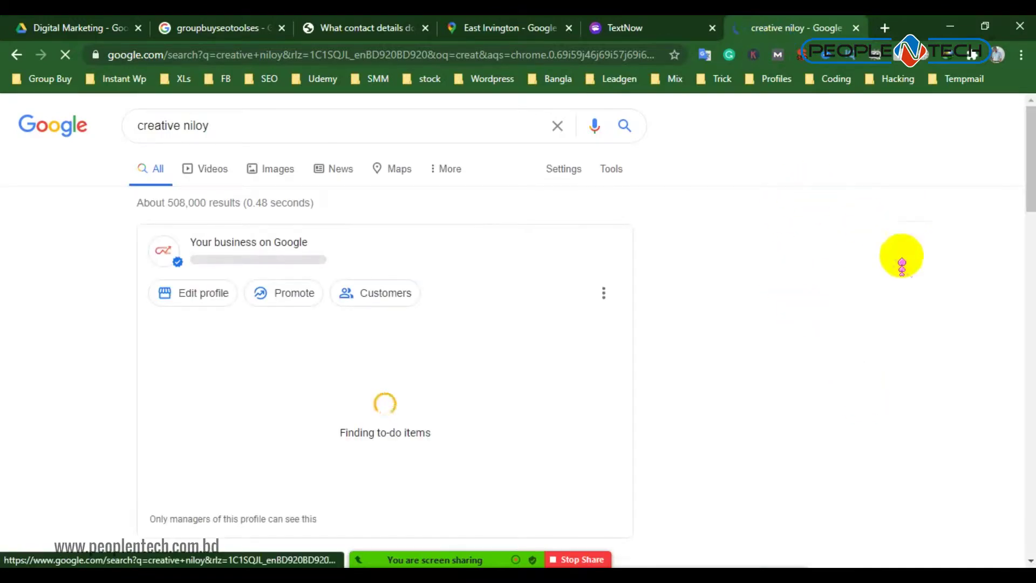
Review the Creative Niloy business profile panel, then return to the contact-details form
{"action": "scroll", "coordinate": [863, 360], "scroll_direction": "down", "scroll_amount": 1}
{"action": "scroll", "coordinate": [862, 361], "scroll_direction": "up", "scroll_amount": 1}
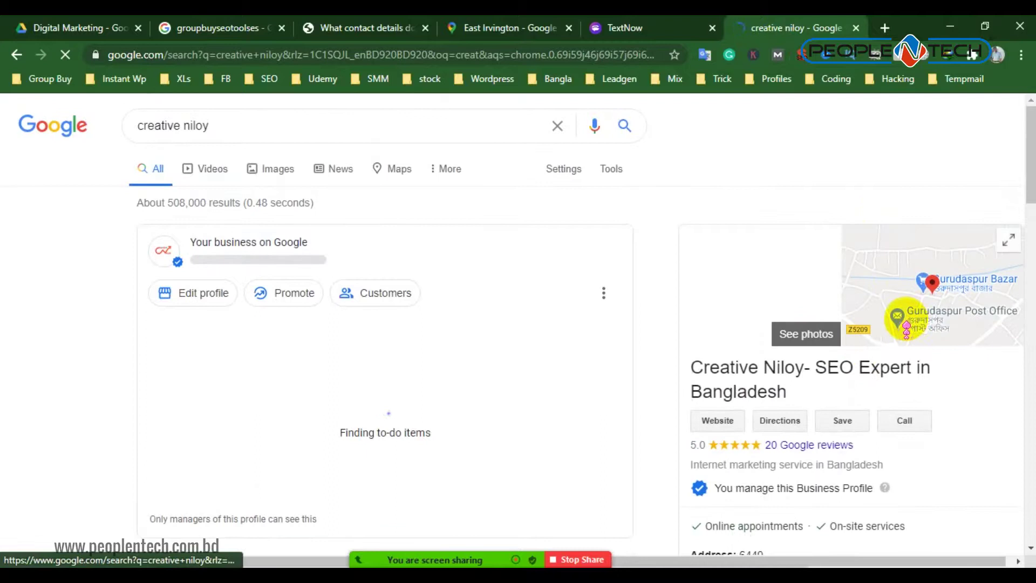
{"action": "scroll", "coordinate": [1004, 416], "scroll_direction": "down", "scroll_amount": 3}
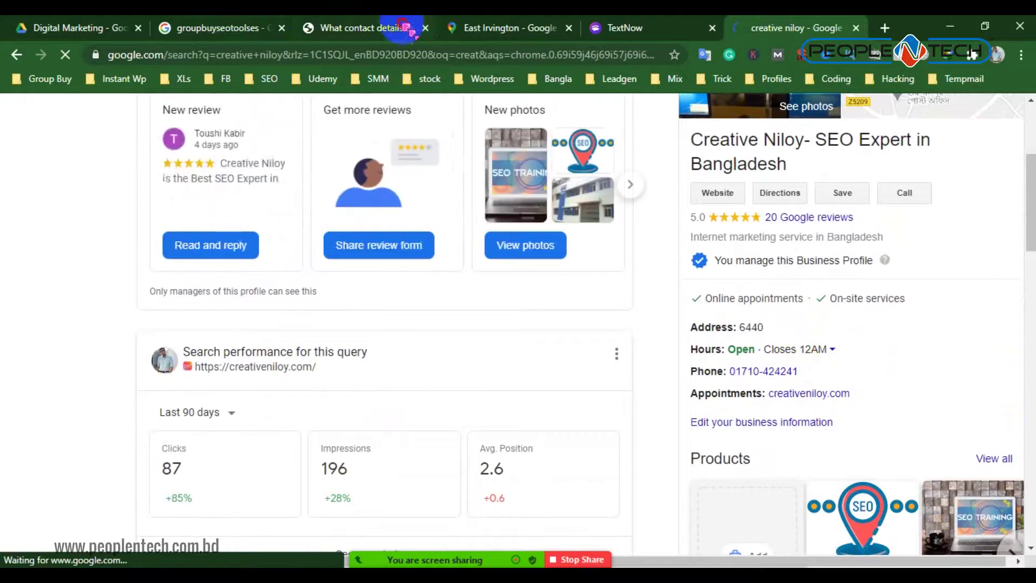
{"action": "left_click", "coordinate": [388, 28]}
{"action": "scroll", "coordinate": [440, 314], "scroll_direction": "down", "scroll_amount": 2}
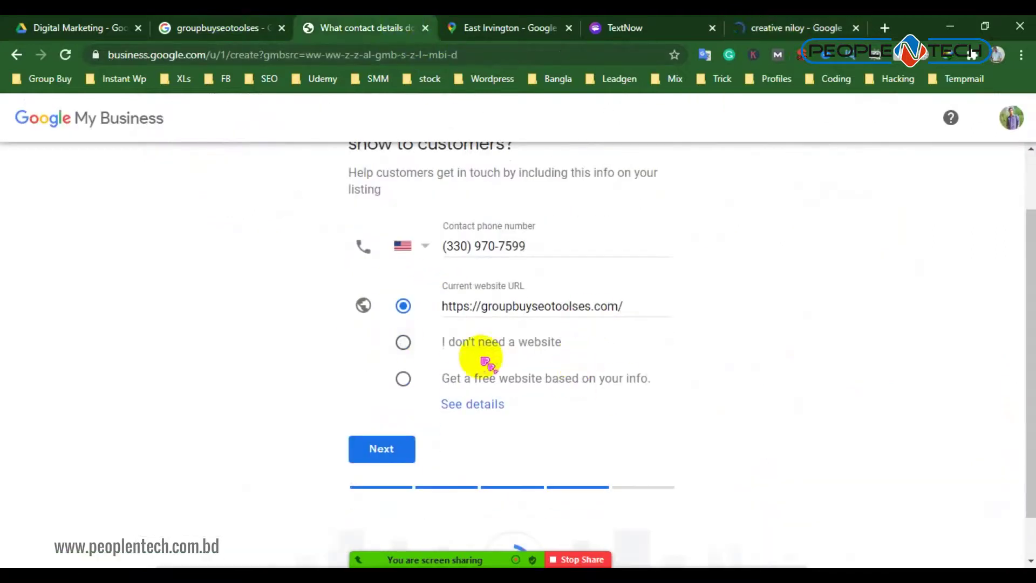
Close the search tab, save the contact details, opt in to updates, and finish the listing
{"action": "left_click", "coordinate": [856, 27]}
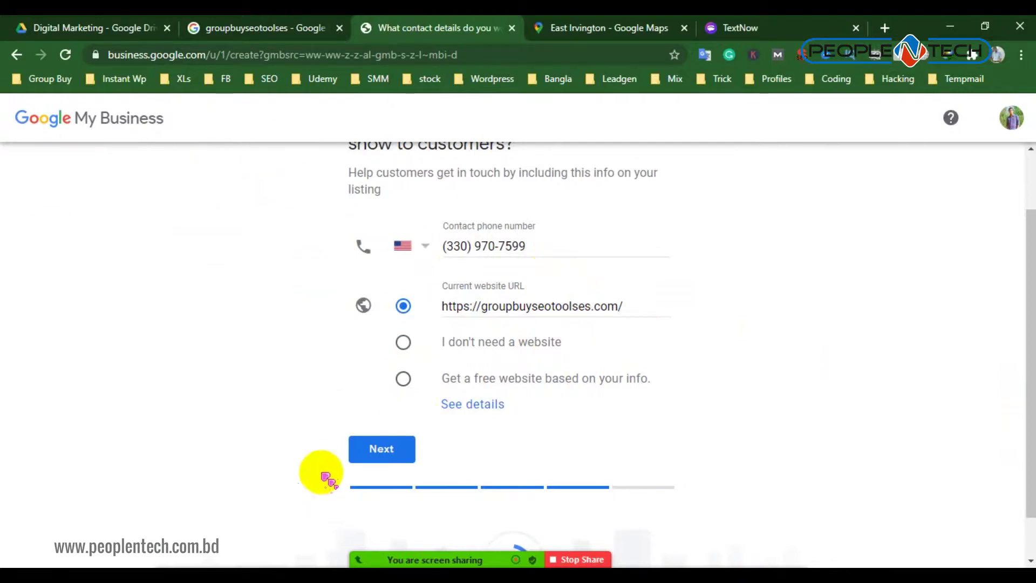
{"action": "left_click", "coordinate": [396, 452]}
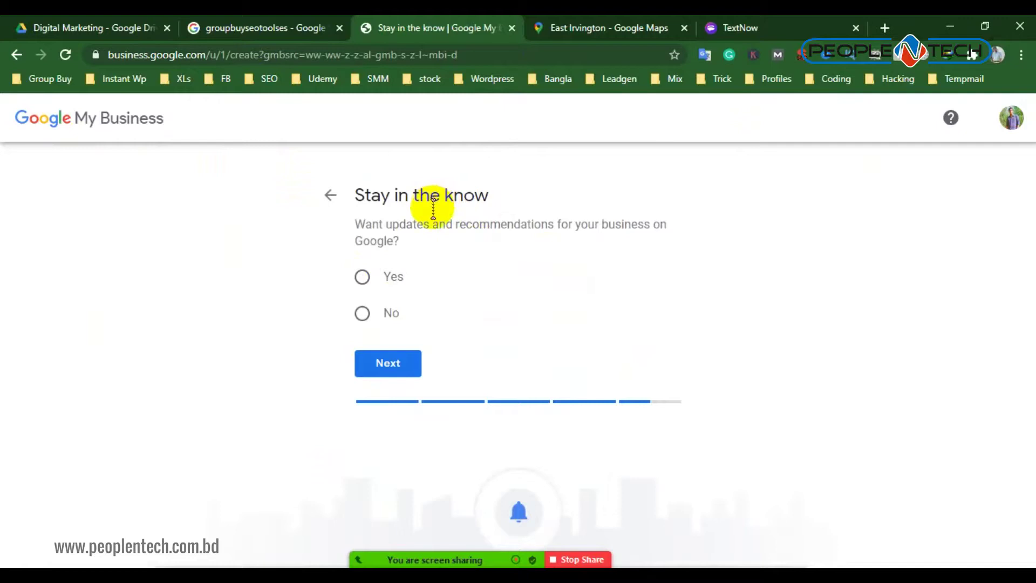
{"action": "left_click", "coordinate": [362, 278]}
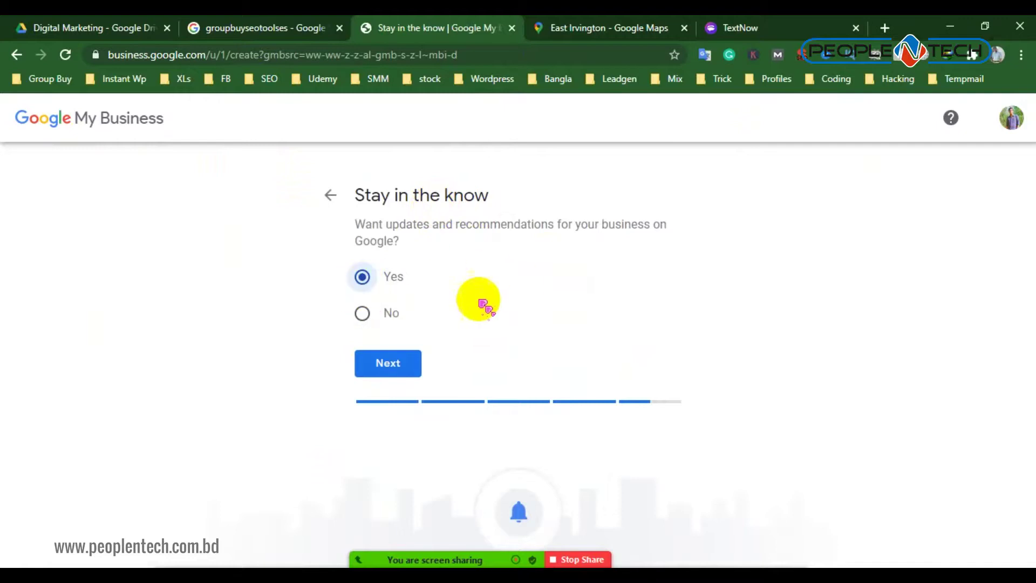
{"action": "left_click", "coordinate": [406, 359]}
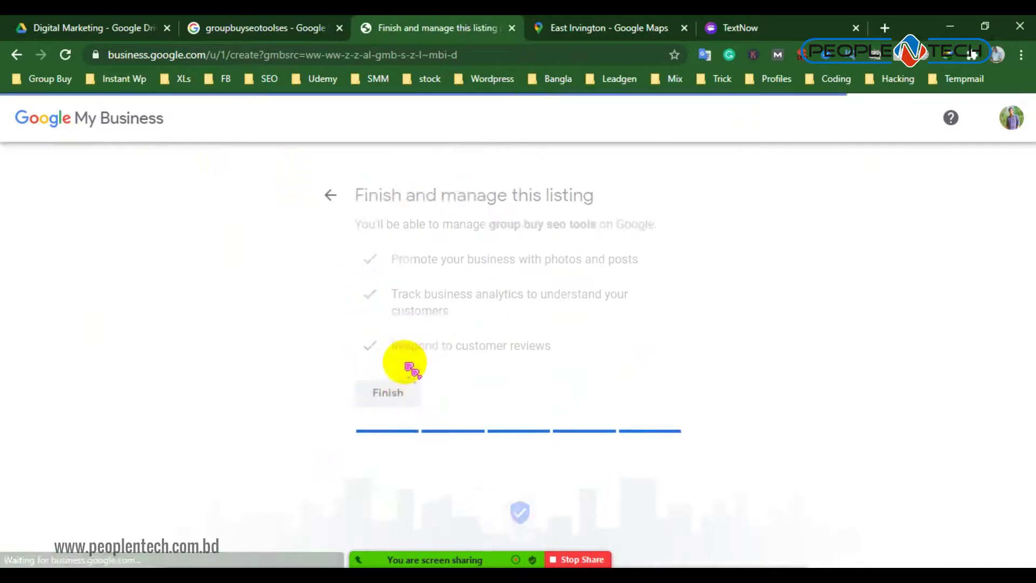
{"action": "left_click", "coordinate": [403, 393]}
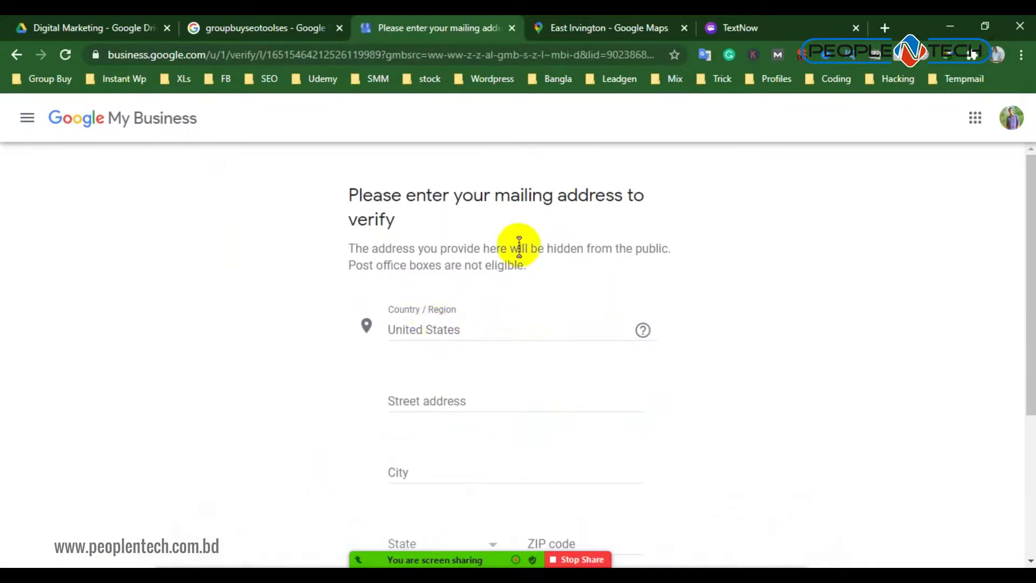
Select a business address in the groupbuyseotools search results and close the meeting chat that popped up
{"action": "scroll", "coordinate": [440, 333], "scroll_direction": "down", "scroll_amount": 2}
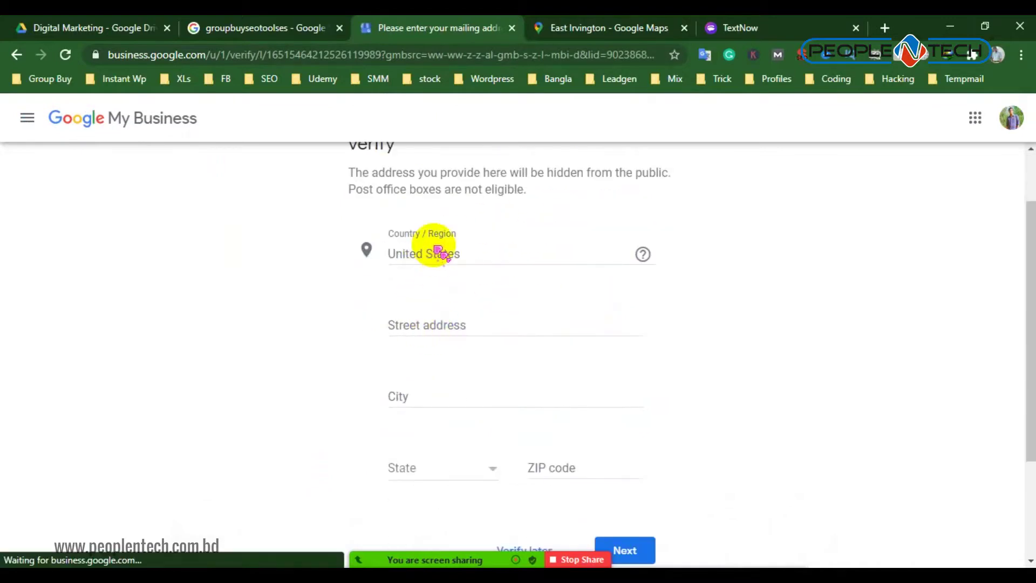
{"action": "scroll", "coordinate": [432, 251], "scroll_direction": "up", "scroll_amount": 2}
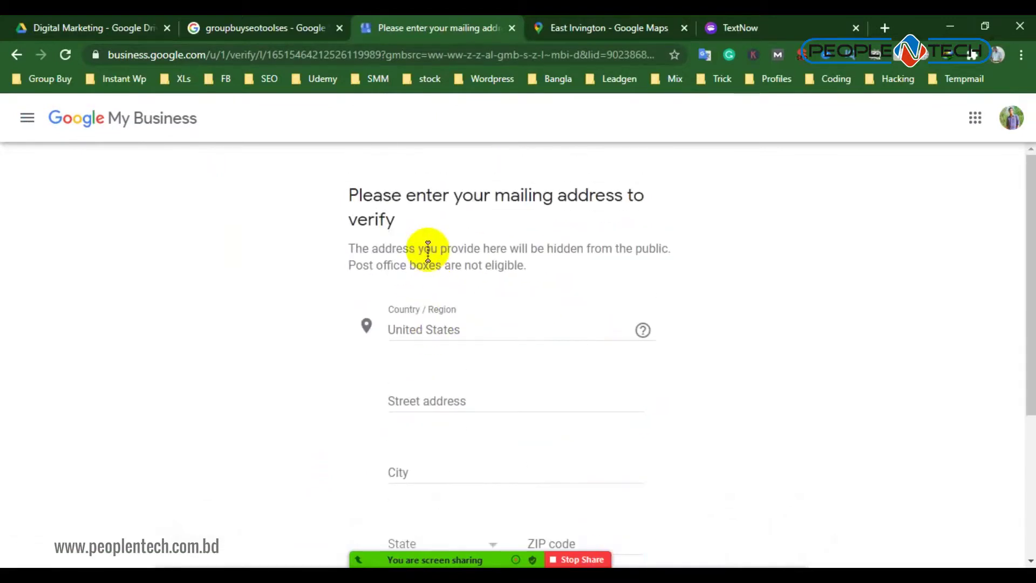
{"action": "left_click", "coordinate": [618, 80]}
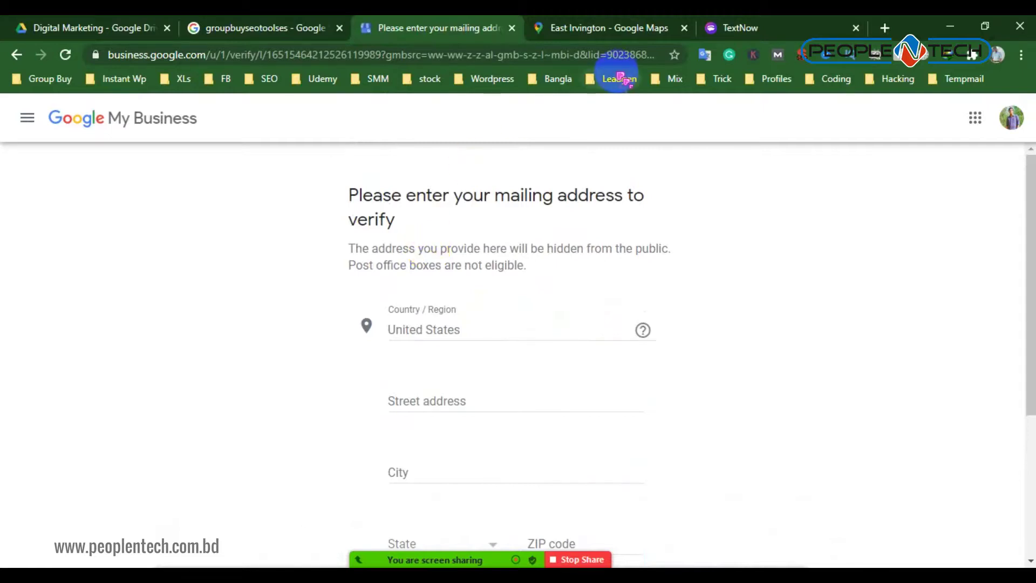
{"action": "left_click", "coordinate": [292, 27]}
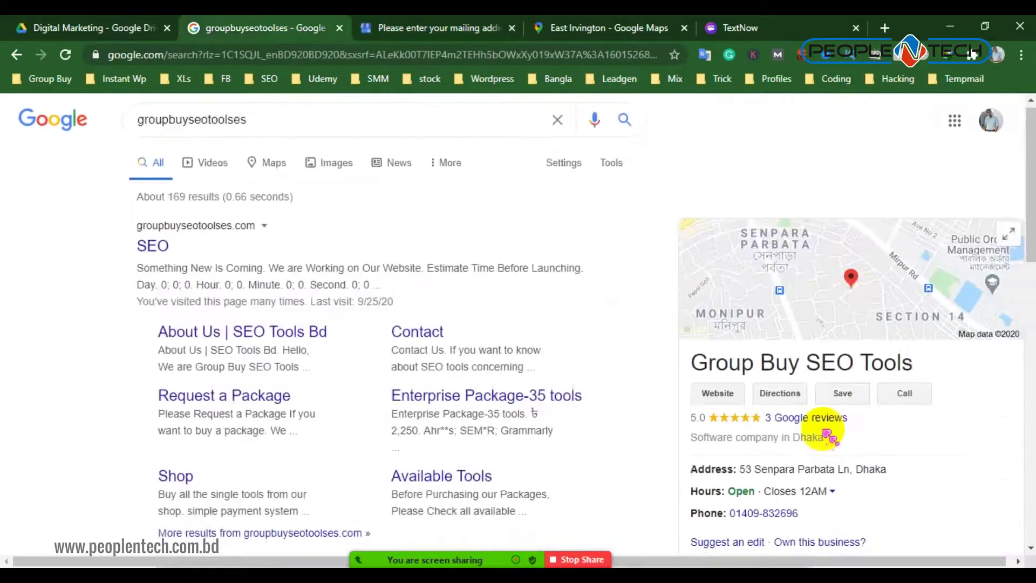
{"action": "scroll", "coordinate": [777, 348], "scroll_direction": "down", "scroll_amount": 3}
{"action": "left_click_drag", "start_coordinate": [739, 324], "coordinate": [899, 318]}
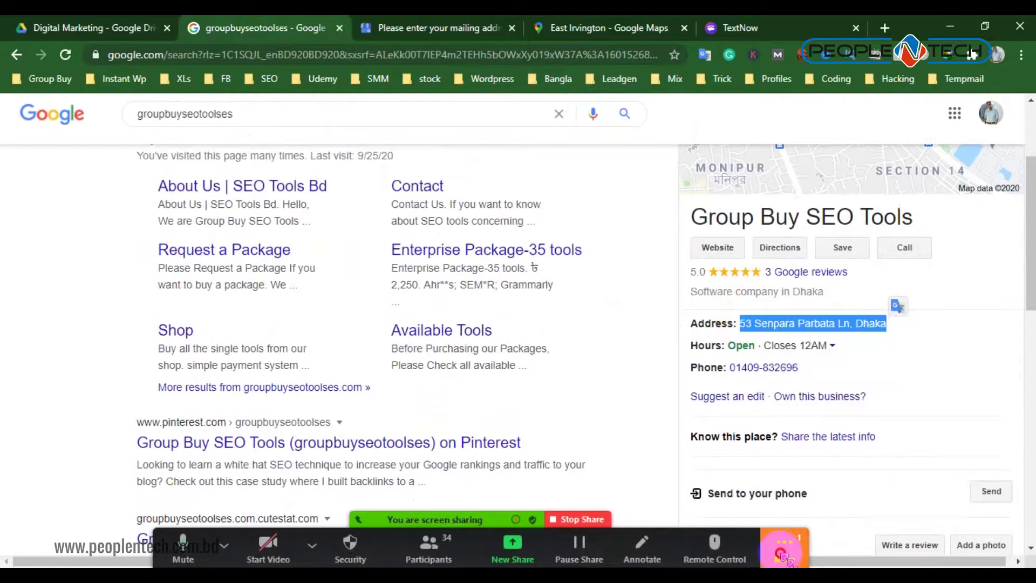
{"action": "left_click", "coordinate": [808, 326]}
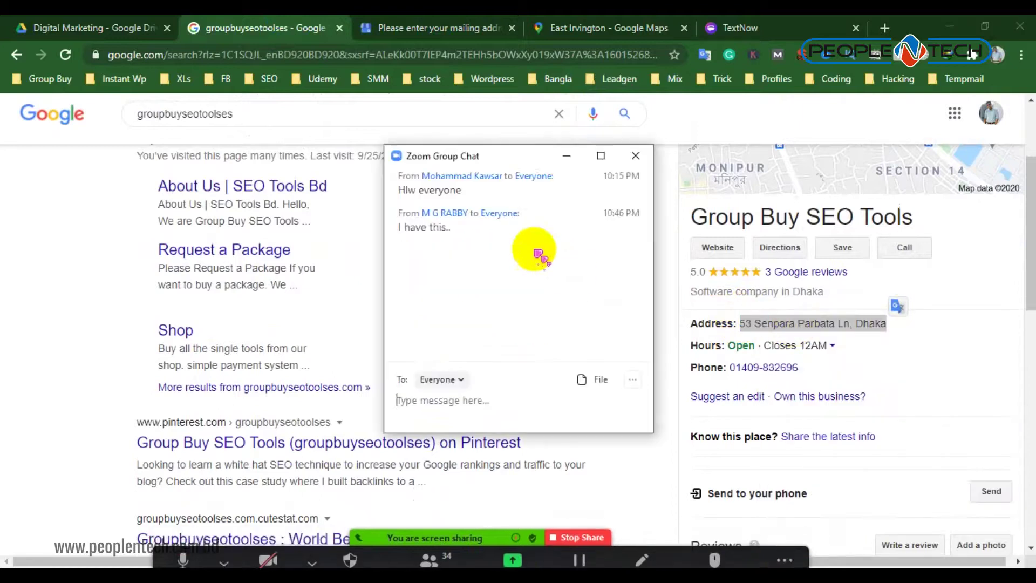
{"action": "left_click", "coordinate": [564, 157]}
{"action": "left_click", "coordinate": [925, 376]}
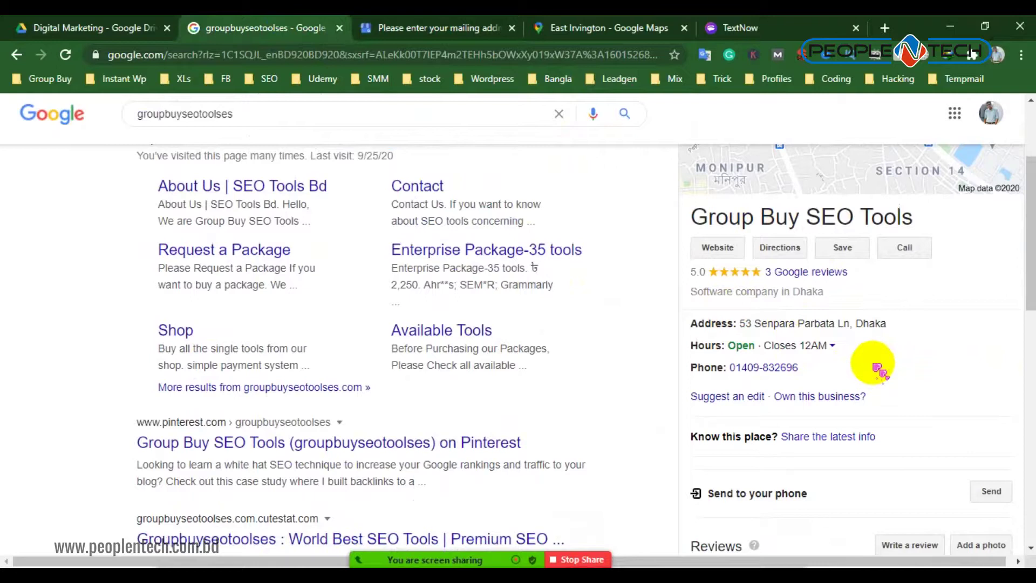
Paste into the Street address field, then clear the wrongly pasted URL
{"action": "left_click", "coordinate": [482, 29]}
{"action": "scroll", "coordinate": [808, 308], "scroll_direction": "down", "scroll_amount": 4}
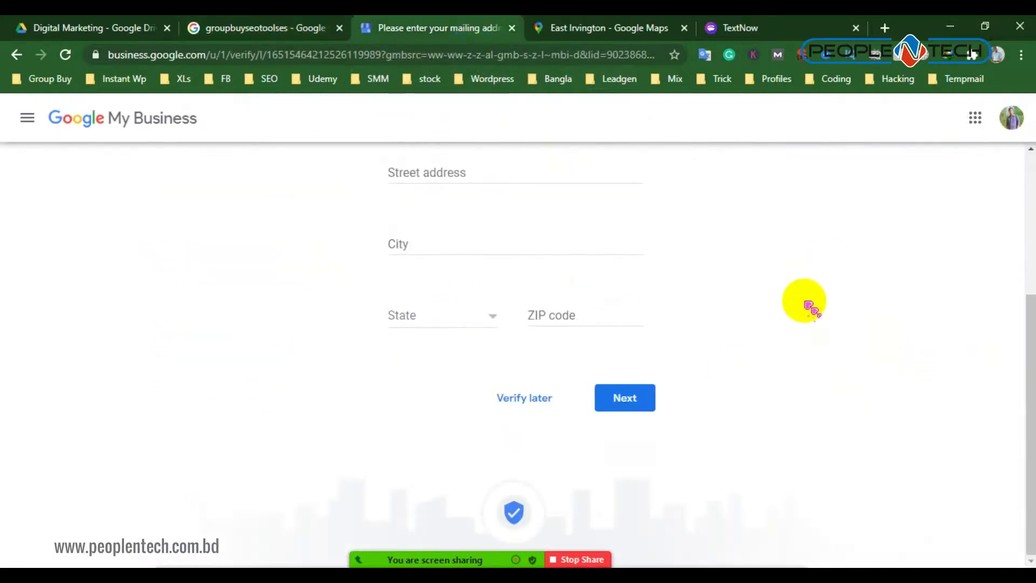
{"action": "scroll", "coordinate": [810, 308], "scroll_direction": "up", "scroll_amount": 4}
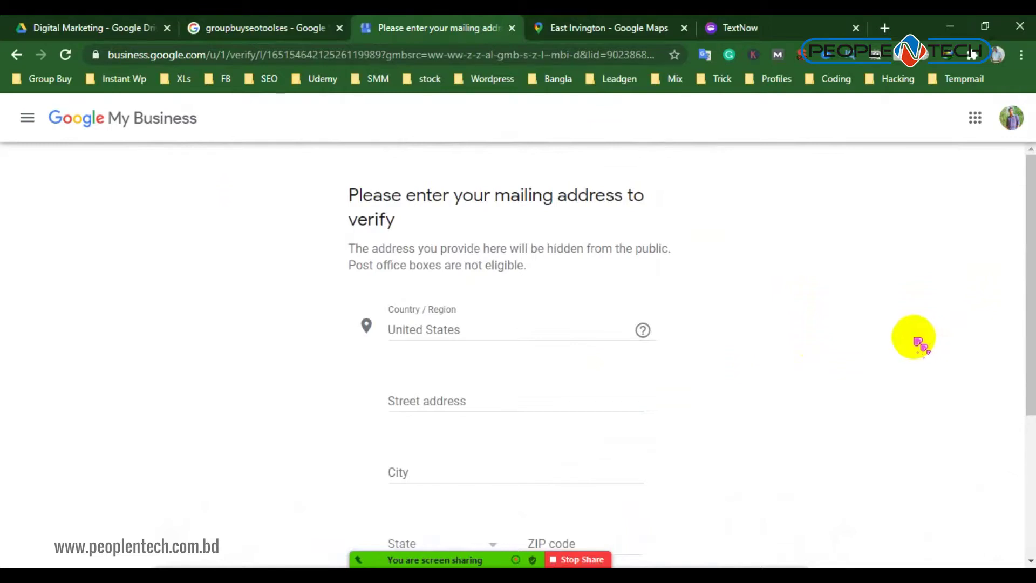
{"action": "scroll", "coordinate": [459, 378], "scroll_direction": "down", "scroll_amount": 1}
{"action": "left_click", "coordinate": [452, 325]}
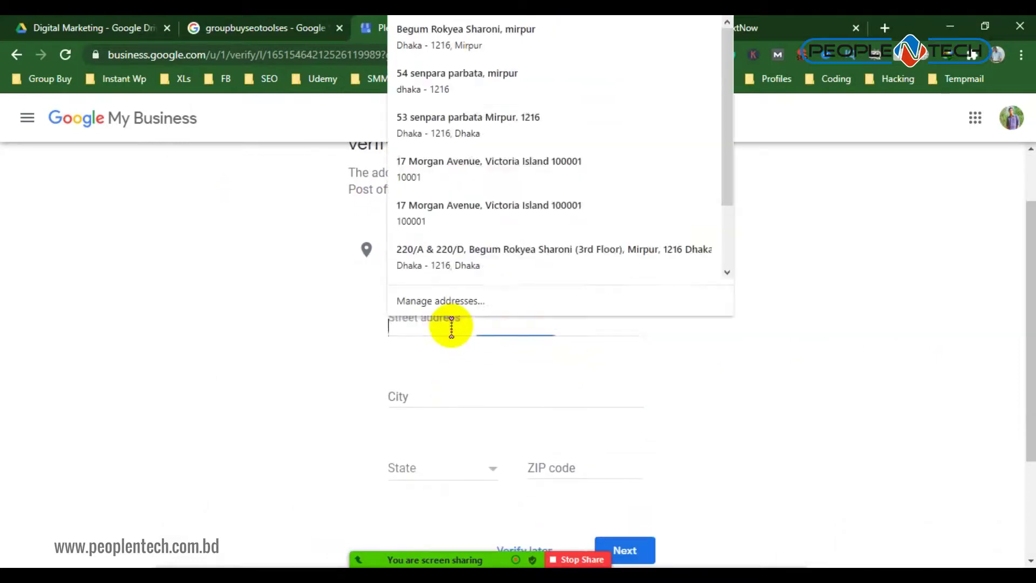
{"action": "right_click", "coordinate": [451, 325]}
{"action": "left_click", "coordinate": [497, 185]}
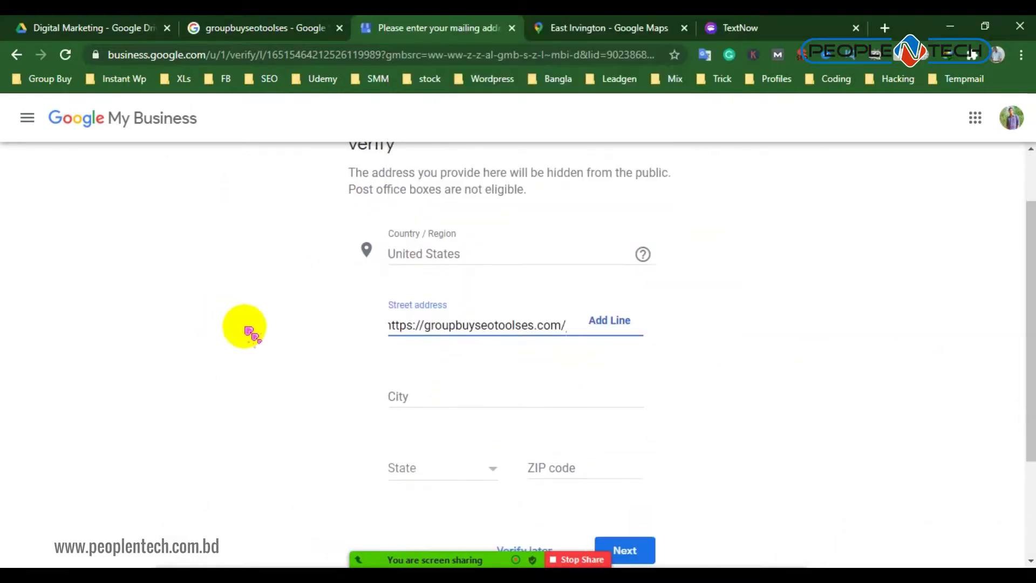
{"action": "key", "text": "ctrl+a"}
{"action": "key", "text": "BackSpace"}
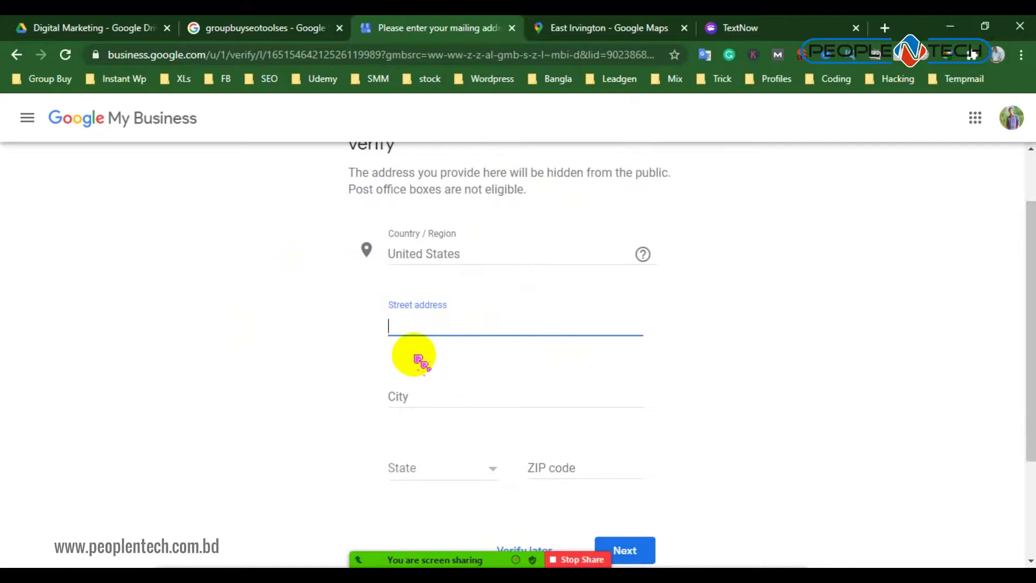
Copy the address from the notes and paste East Irvington New York 10533 as Street address
{"action": "key", "text": "alt+Tab"}
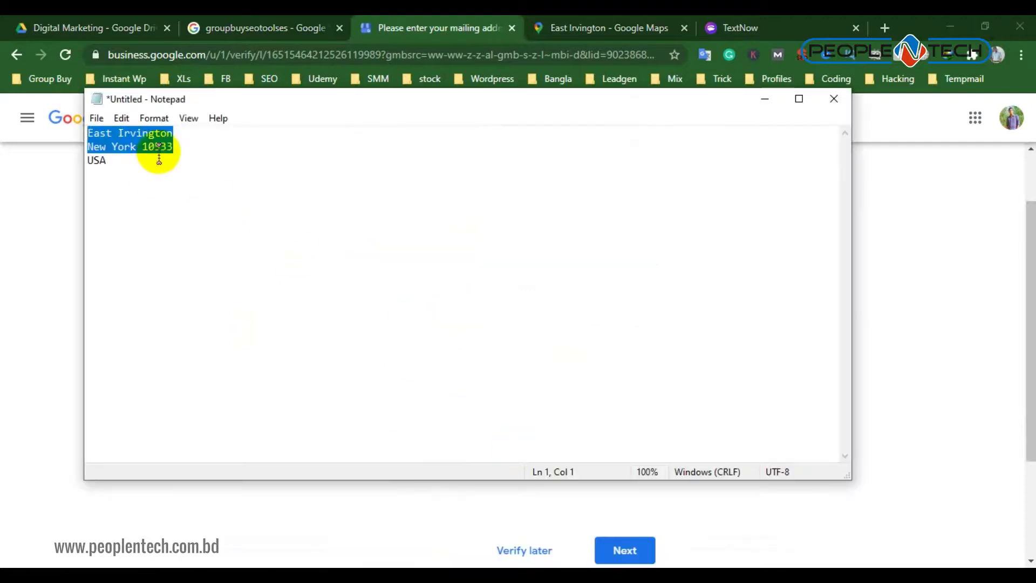
{"action": "right_click", "coordinate": [160, 156]}
{"action": "left_click", "coordinate": [205, 201]}
{"action": "left_click", "coordinate": [77, 215]}
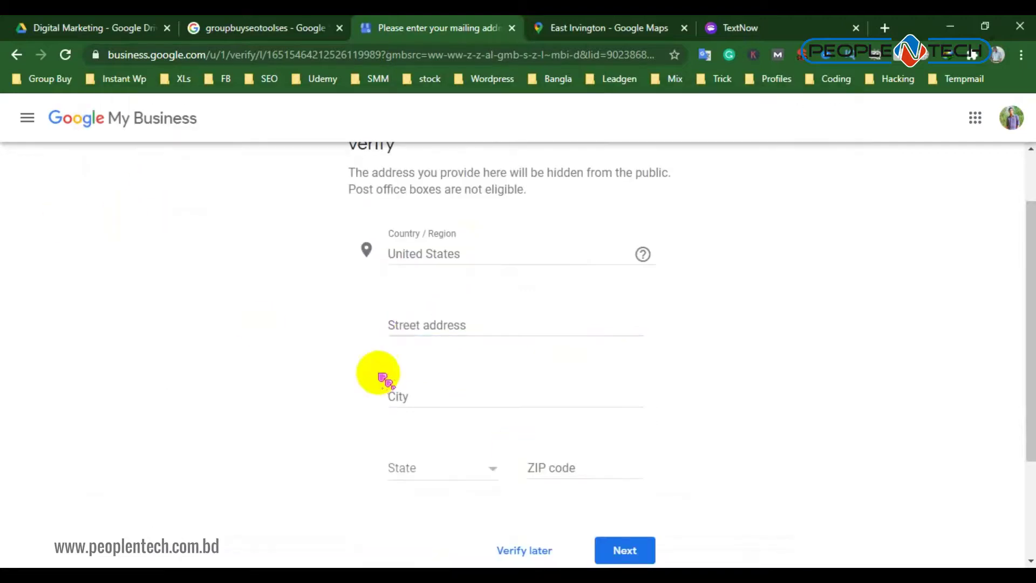
{"action": "right_click", "coordinate": [420, 327]}
{"action": "left_click", "coordinate": [462, 179]}
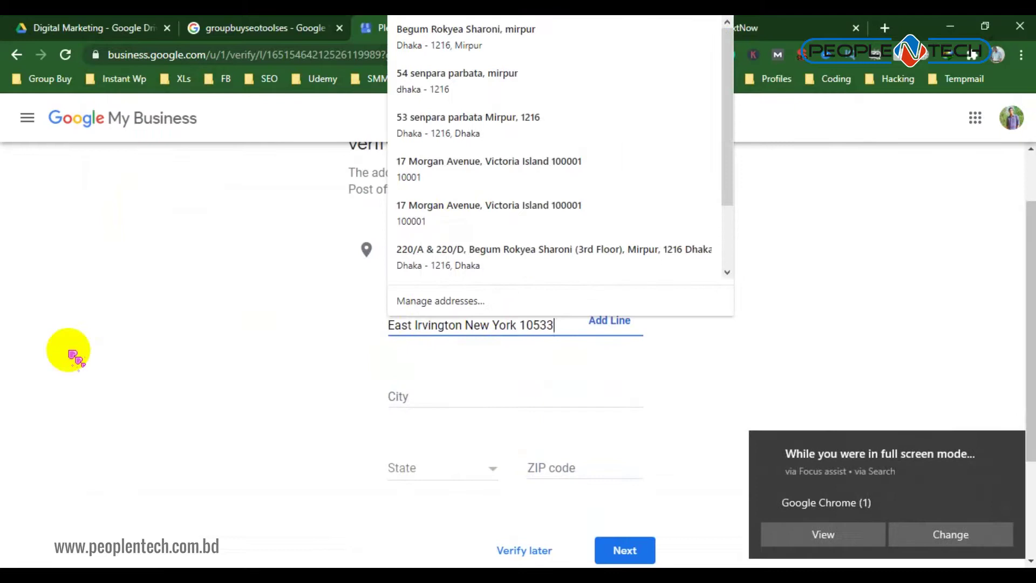
{"action": "left_click", "coordinate": [69, 350]}
{"action": "scroll", "coordinate": [449, 352], "scroll_direction": "down", "scroll_amount": 2}
Enter the city New york after dismissing the Focus assist notification
{"action": "left_click", "coordinate": [452, 324]}
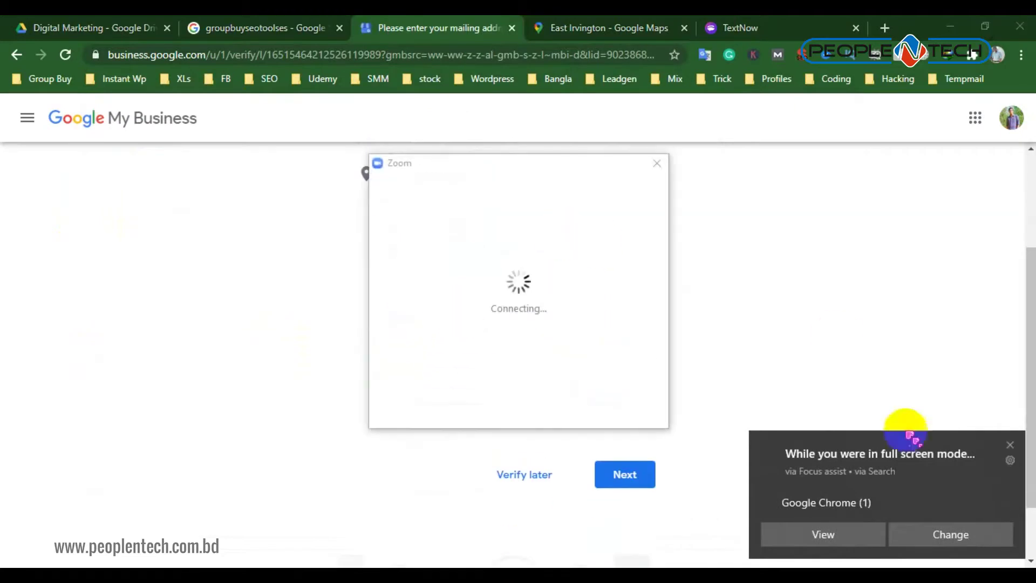
{"action": "left_click", "coordinate": [1009, 446]}
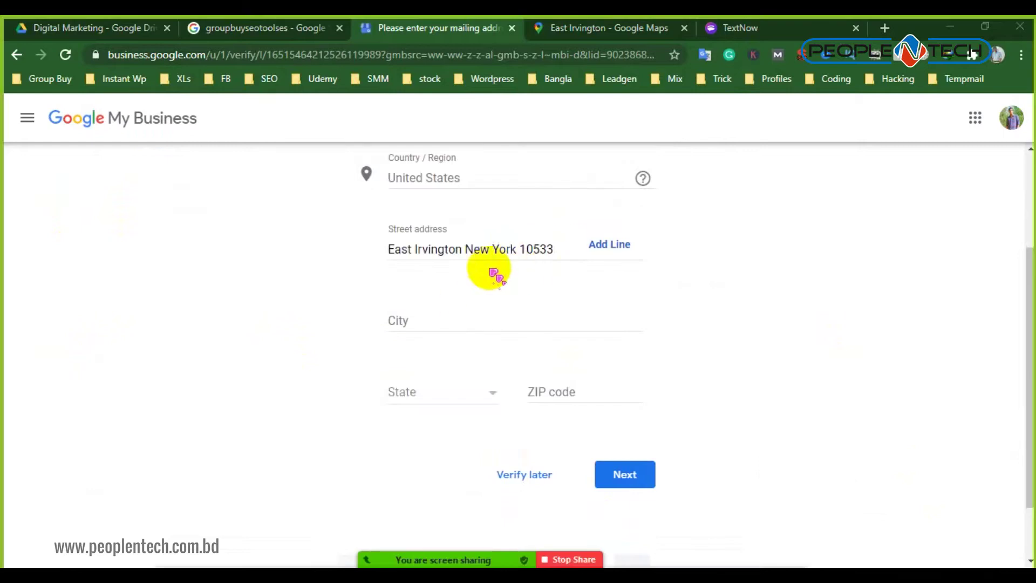
{"action": "left_click", "coordinate": [421, 316]}
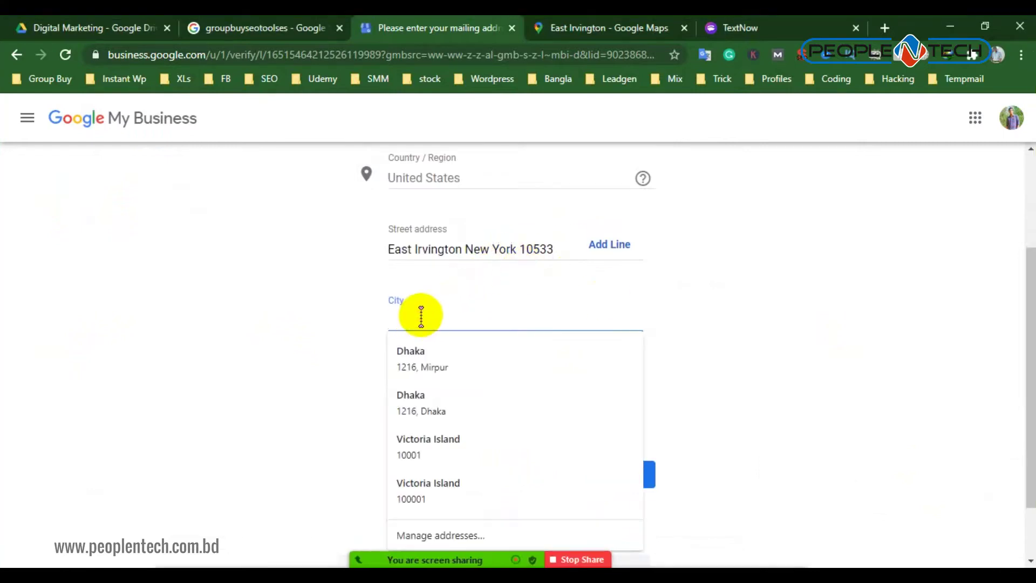
{"action": "type", "text": "New york"}
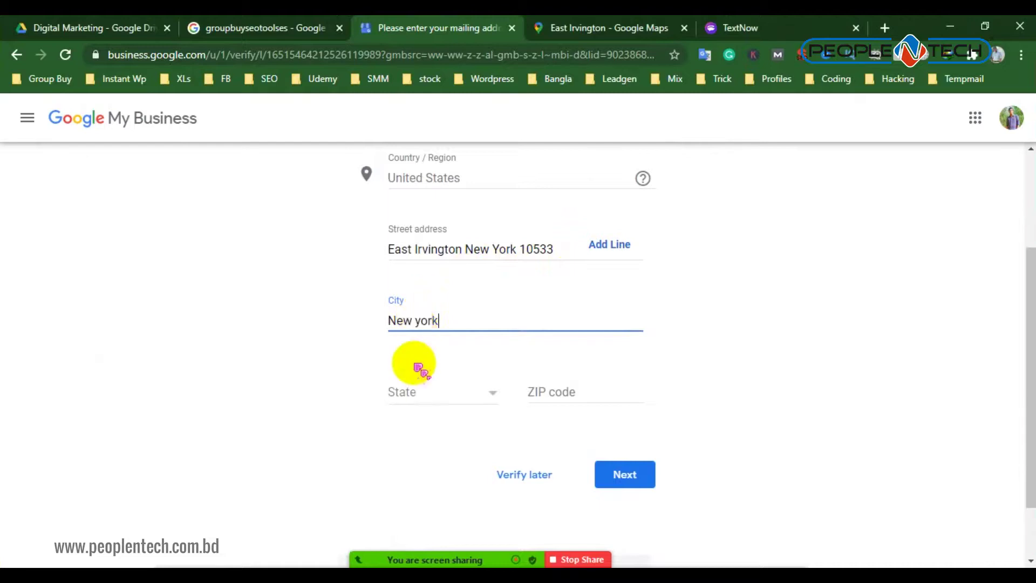
{"action": "scroll", "coordinate": [412, 364], "scroll_direction": "down", "scroll_amount": 2}
{"action": "left_click", "coordinate": [427, 315]}
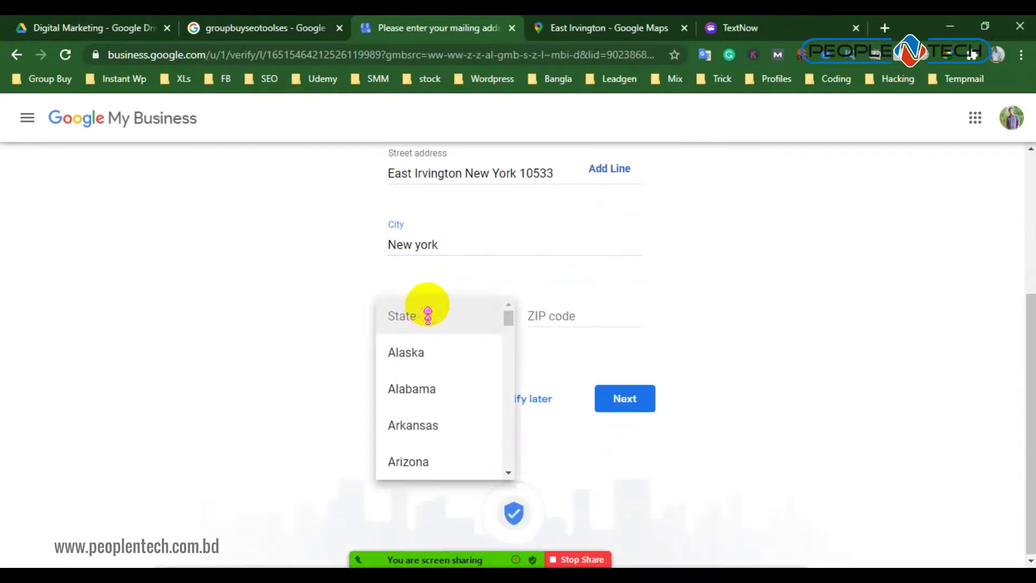
Check the East Irvington location on the map, then return to the mailing-address form
{"action": "scroll", "coordinate": [387, 282], "scroll_direction": "up", "scroll_amount": 2}
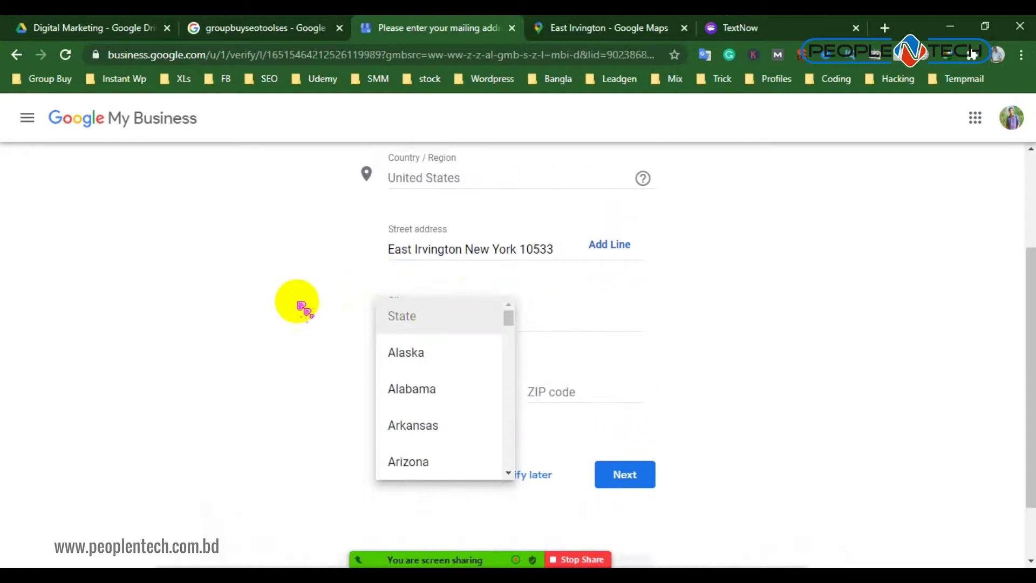
{"action": "left_click", "coordinate": [301, 306]}
{"action": "left_click", "coordinate": [556, 27]}
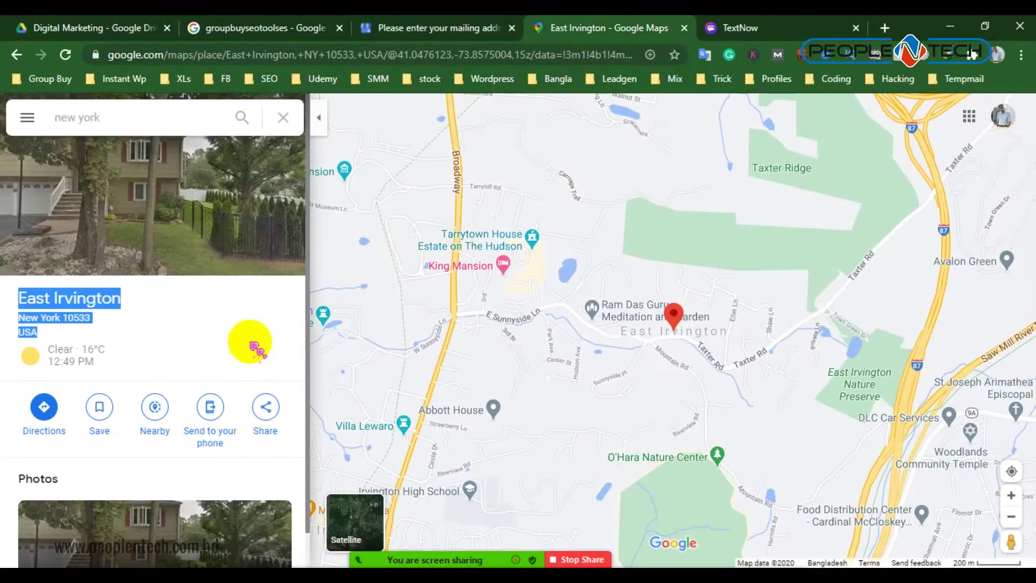
{"action": "scroll", "coordinate": [238, 370], "scroll_direction": "down", "scroll_amount": 1}
{"action": "scroll", "coordinate": [238, 347], "scroll_direction": "up", "scroll_amount": 1}
{"action": "left_click", "coordinate": [388, 27]}
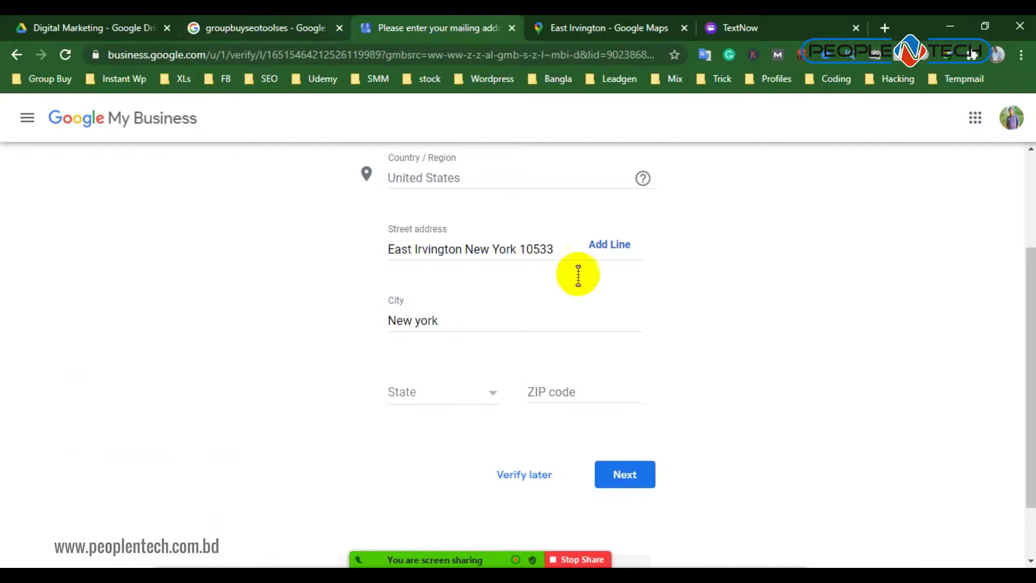
Choose New York from the State dropdown
{"action": "left_click", "coordinate": [447, 392]}
{"action": "scroll", "coordinate": [451, 460], "scroll_direction": "down", "scroll_amount": 20}
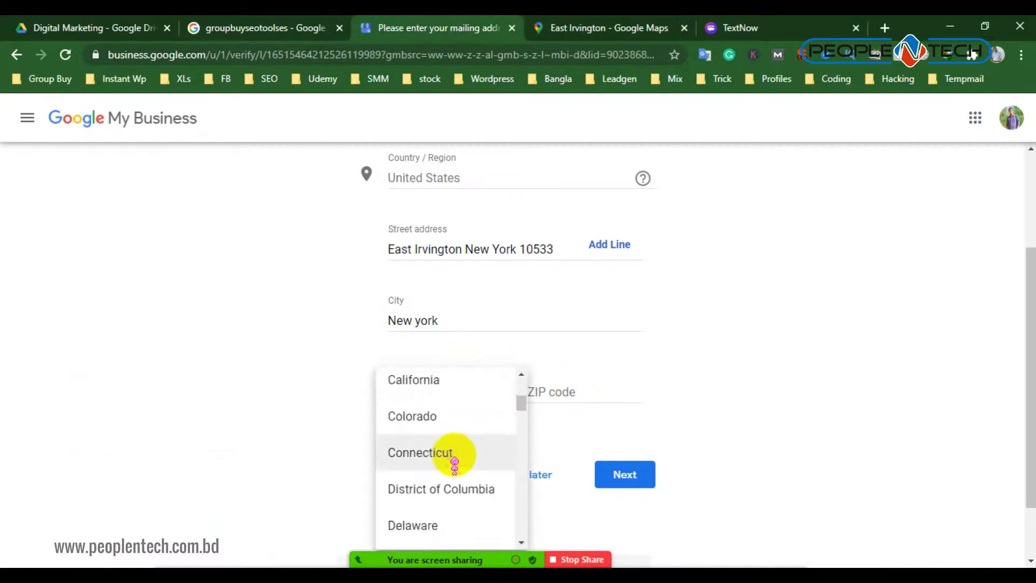
{"action": "scroll", "coordinate": [691, 373], "scroll_direction": "down", "scroll_amount": 1}
{"action": "scroll", "coordinate": [468, 463], "scroll_direction": "down", "scroll_amount": 7}
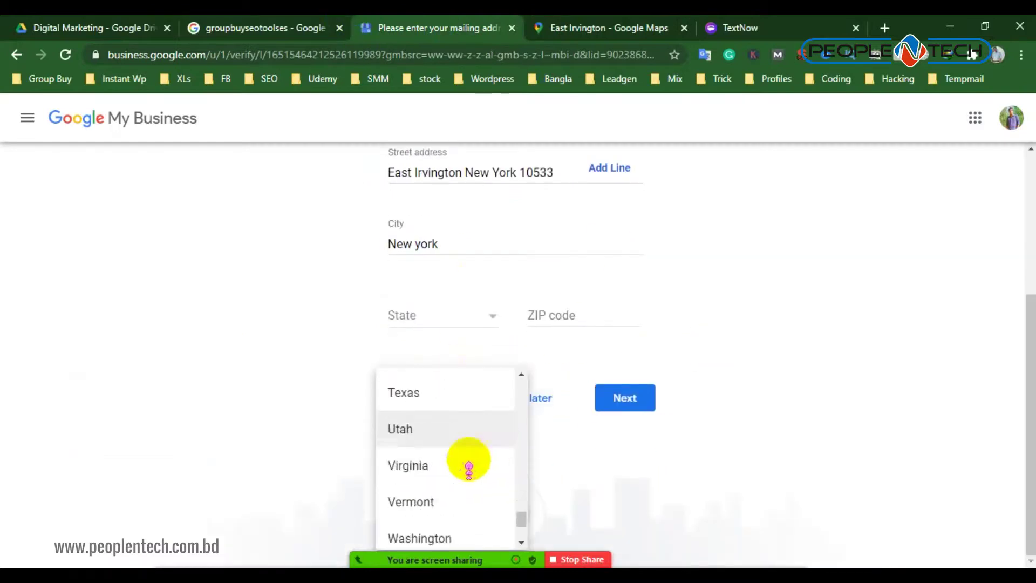
{"action": "scroll", "coordinate": [464, 473], "scroll_direction": "up", "scroll_amount": 3}
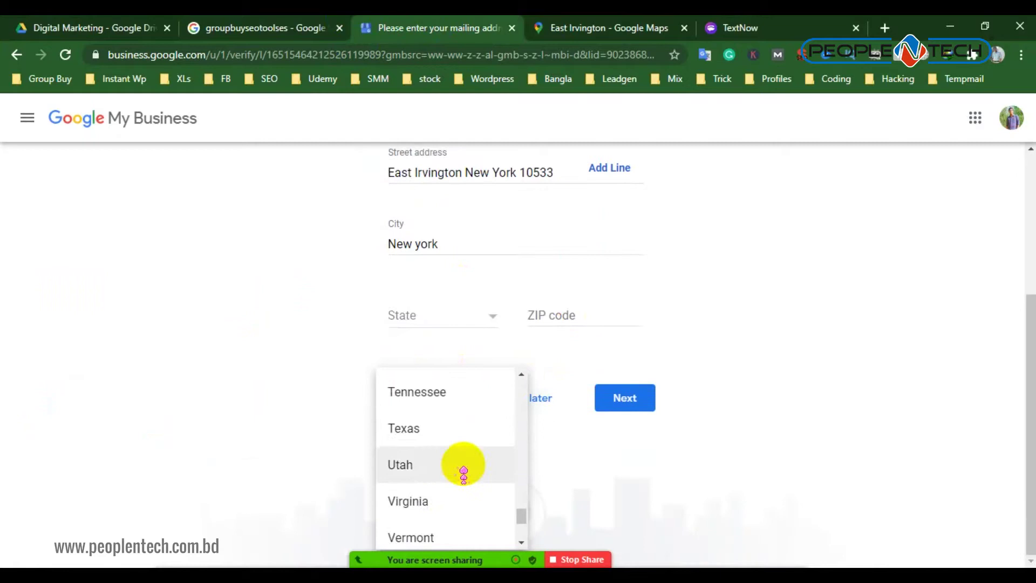
{"action": "scroll", "coordinate": [464, 474], "scroll_direction": "up", "scroll_amount": 2}
{"action": "scroll", "coordinate": [464, 473], "scroll_direction": "up", "scroll_amount": 2}
{"action": "scroll", "coordinate": [463, 471], "scroll_direction": "up", "scroll_amount": 2}
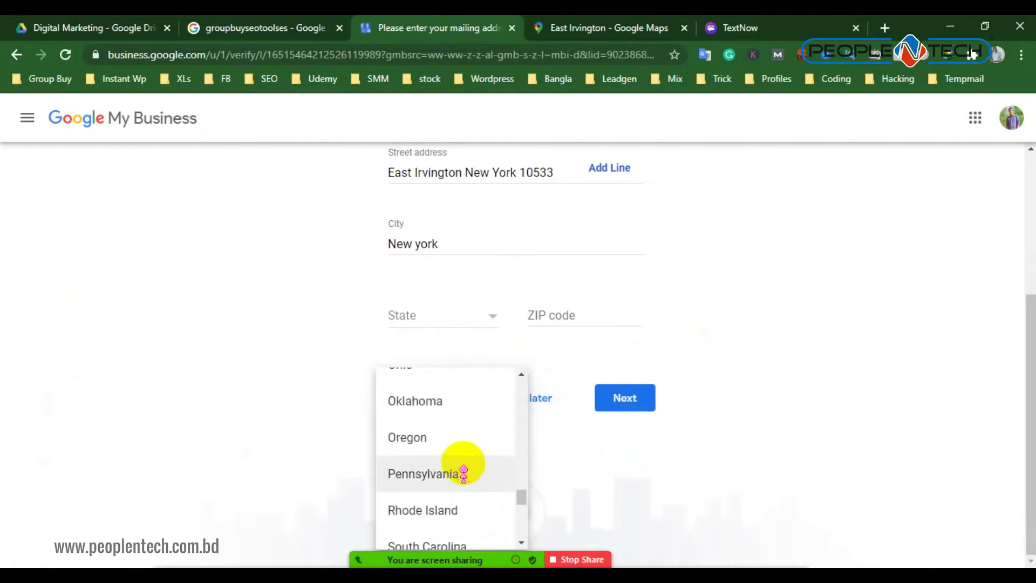
{"action": "scroll", "coordinate": [464, 469], "scroll_direction": "up", "scroll_amount": 4}
{"action": "scroll", "coordinate": [464, 459], "scroll_direction": "up", "scroll_amount": 5}
{"action": "scroll", "coordinate": [464, 458], "scroll_direction": "up", "scroll_amount": 3}
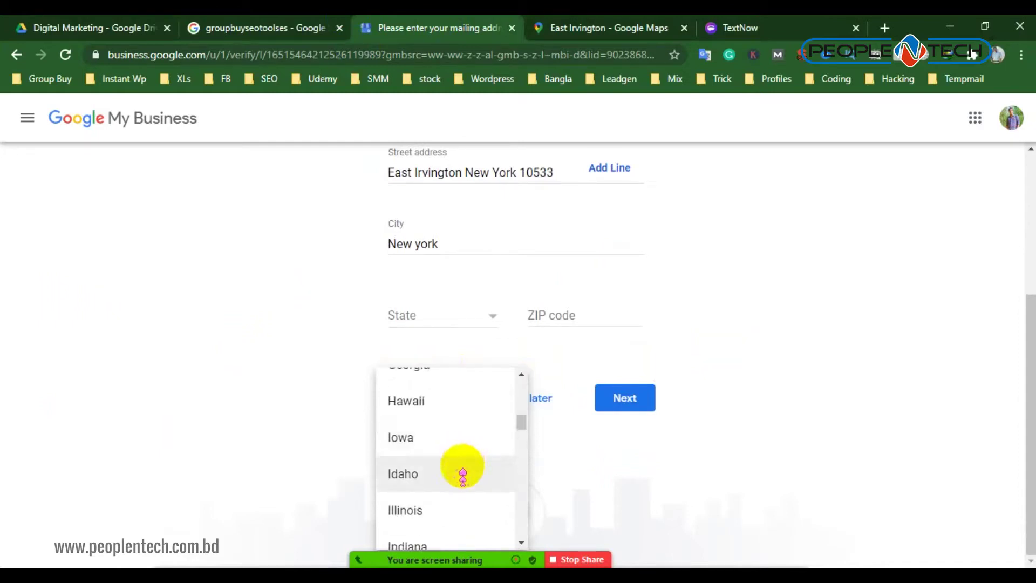
{"action": "scroll", "coordinate": [464, 487], "scroll_direction": "up", "scroll_amount": 1}
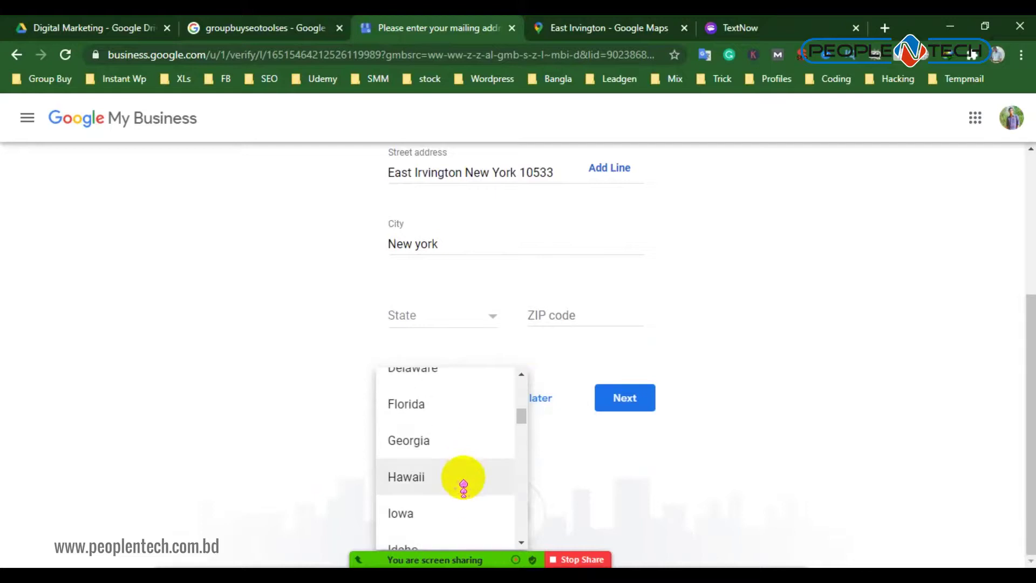
{"action": "scroll", "coordinate": [464, 488], "scroll_direction": "up", "scroll_amount": 1}
{"action": "scroll", "coordinate": [464, 487], "scroll_direction": "down", "scroll_amount": 3}
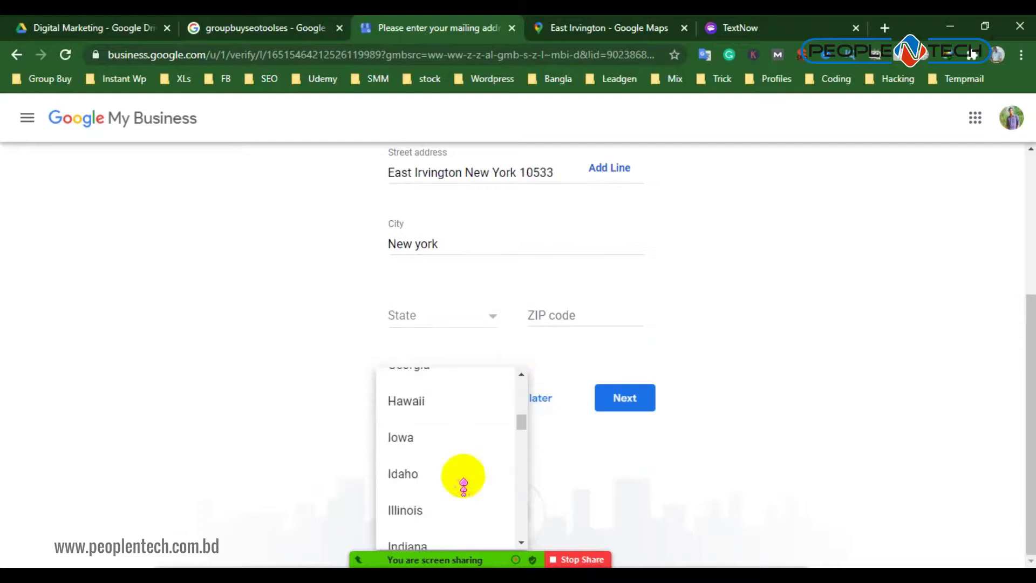
{"action": "scroll", "coordinate": [463, 485], "scroll_direction": "down", "scroll_amount": 4}
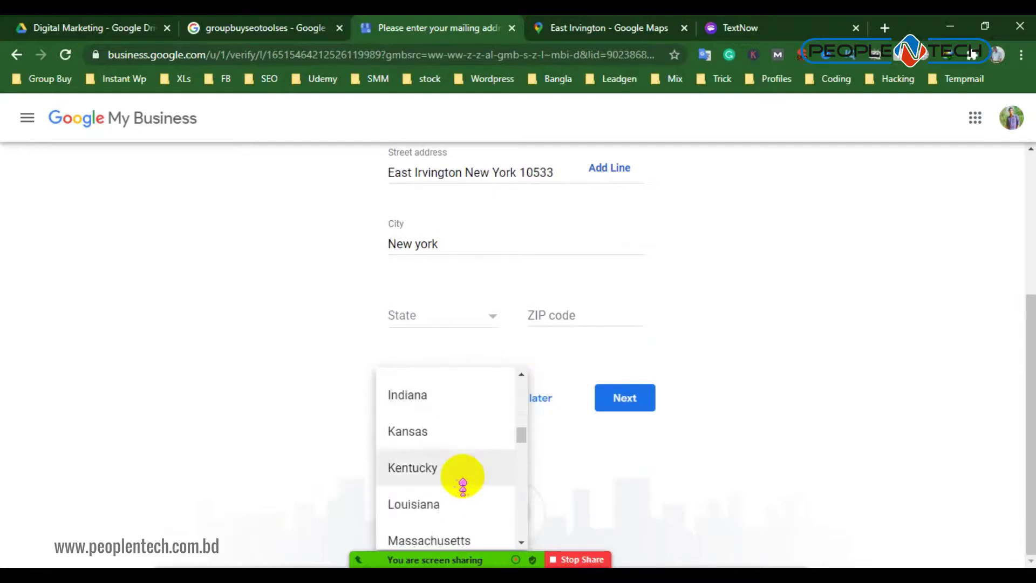
{"action": "scroll", "coordinate": [463, 478], "scroll_direction": "down", "scroll_amount": 5}
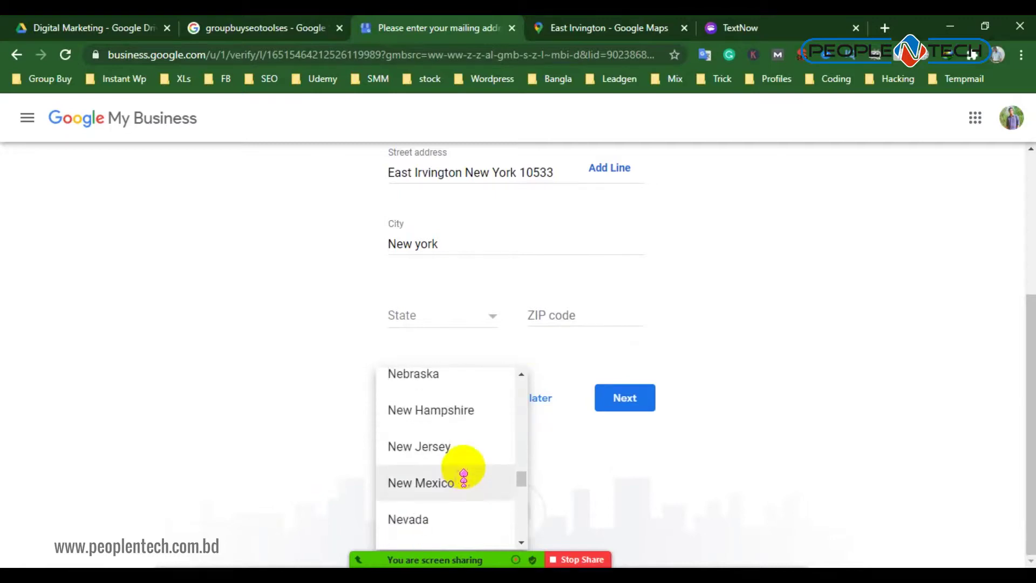
{"action": "scroll", "coordinate": [463, 478], "scroll_direction": "up", "scroll_amount": 2}
{"action": "scroll", "coordinate": [464, 480], "scroll_direction": "down", "scroll_amount": 4}
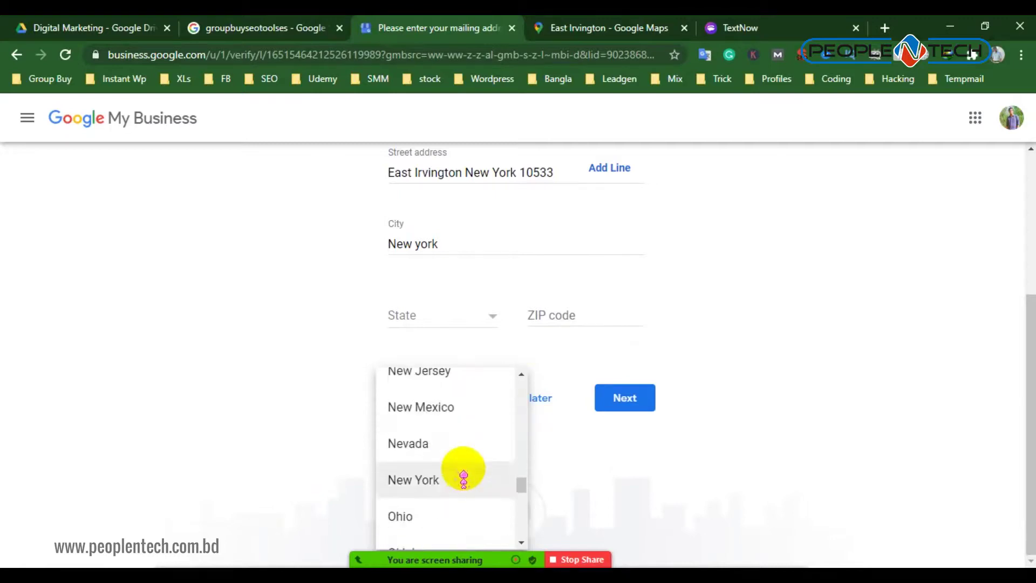
{"action": "left_click", "coordinate": [453, 479]}
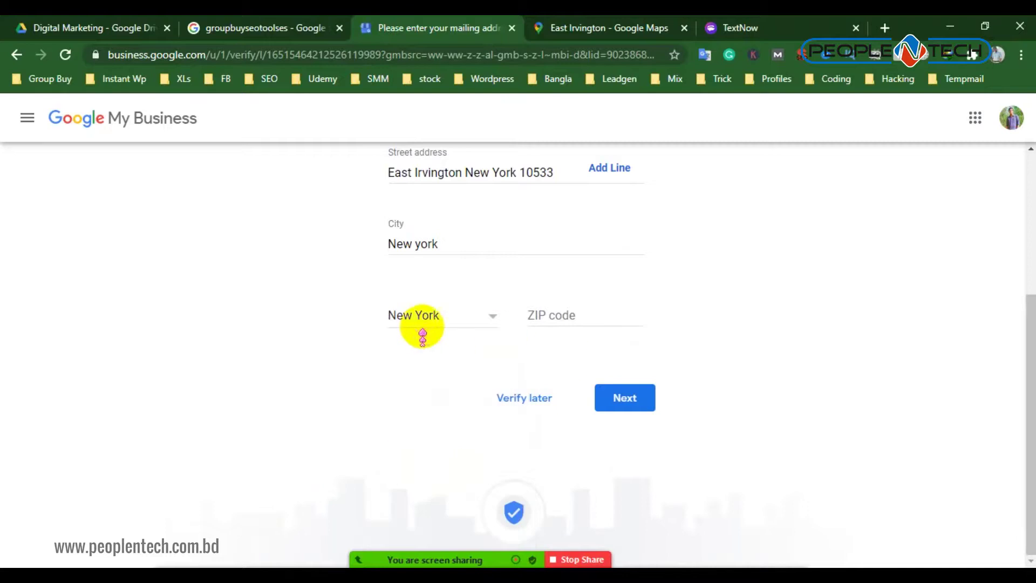
Copy 10533 from the street address into the ZIP code field and submit the mailing address
{"action": "left_click", "coordinate": [539, 313]}
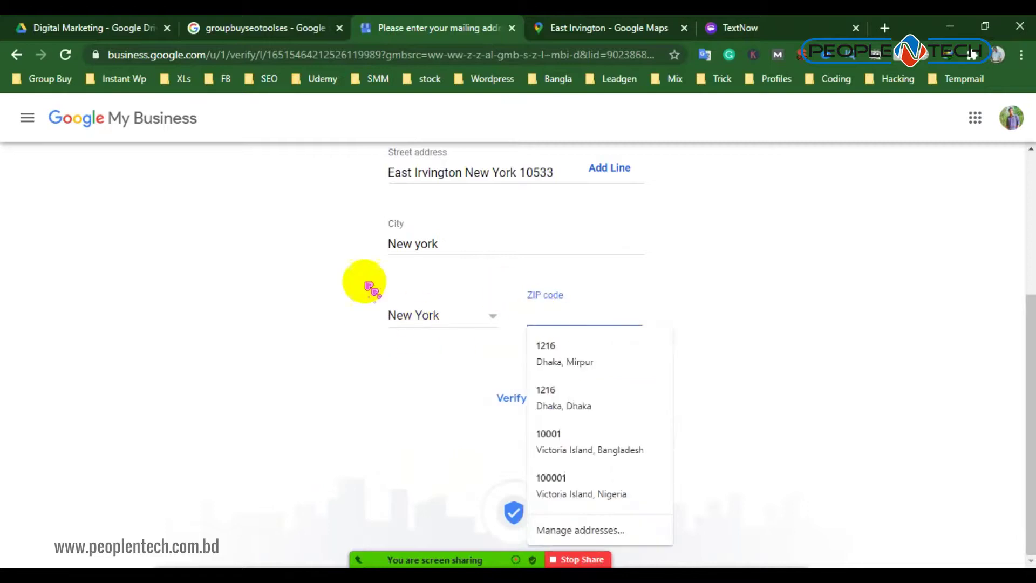
{"action": "left_click_drag", "start_coordinate": [520, 172], "coordinate": [583, 178]}
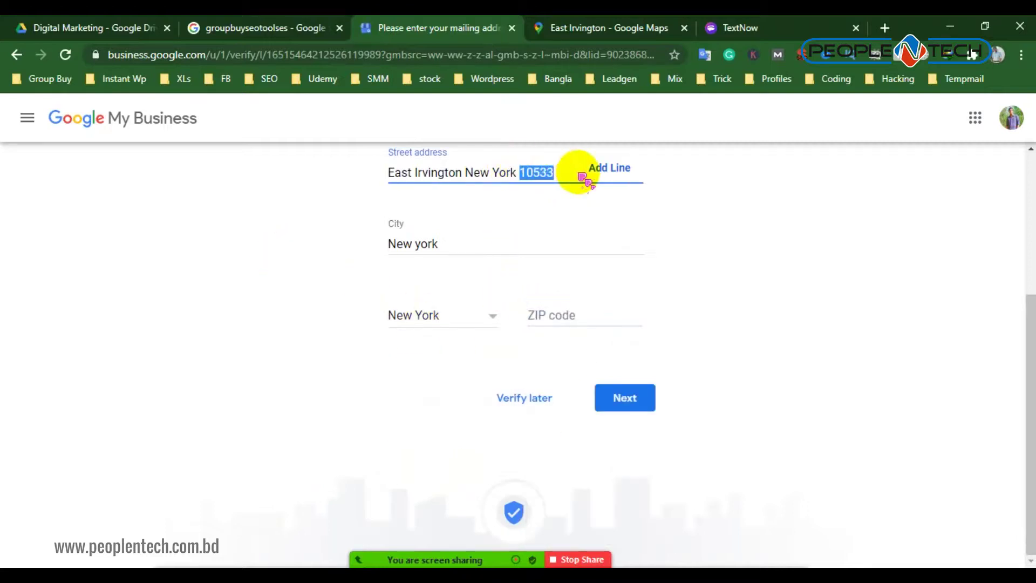
{"action": "right_click", "coordinate": [583, 178]}
{"action": "left_click", "coordinate": [583, 226]}
{"action": "left_click", "coordinate": [550, 311]}
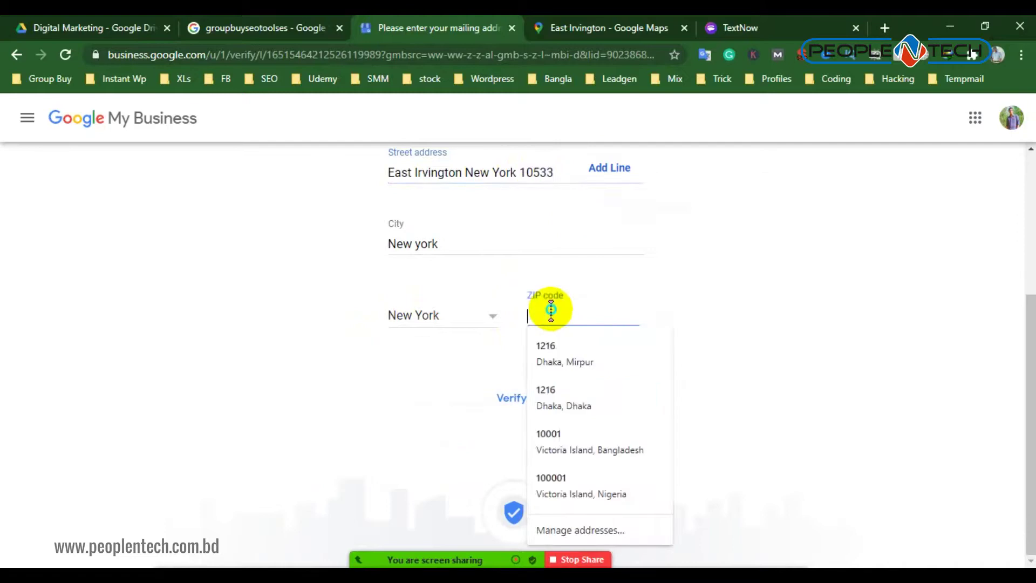
{"action": "right_click", "coordinate": [551, 310]}
{"action": "left_click", "coordinate": [594, 426]}
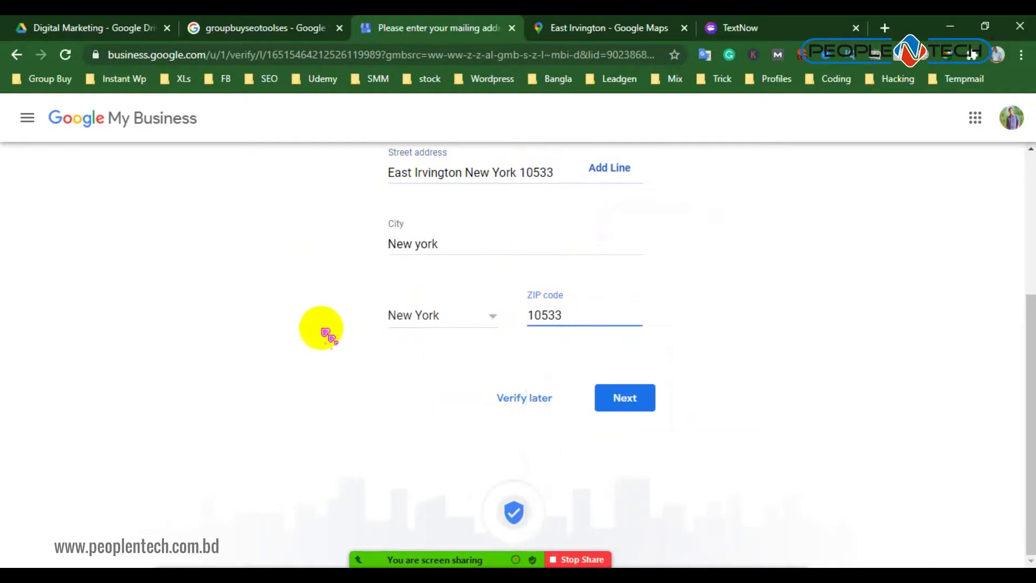
{"action": "left_click", "coordinate": [606, 398]}
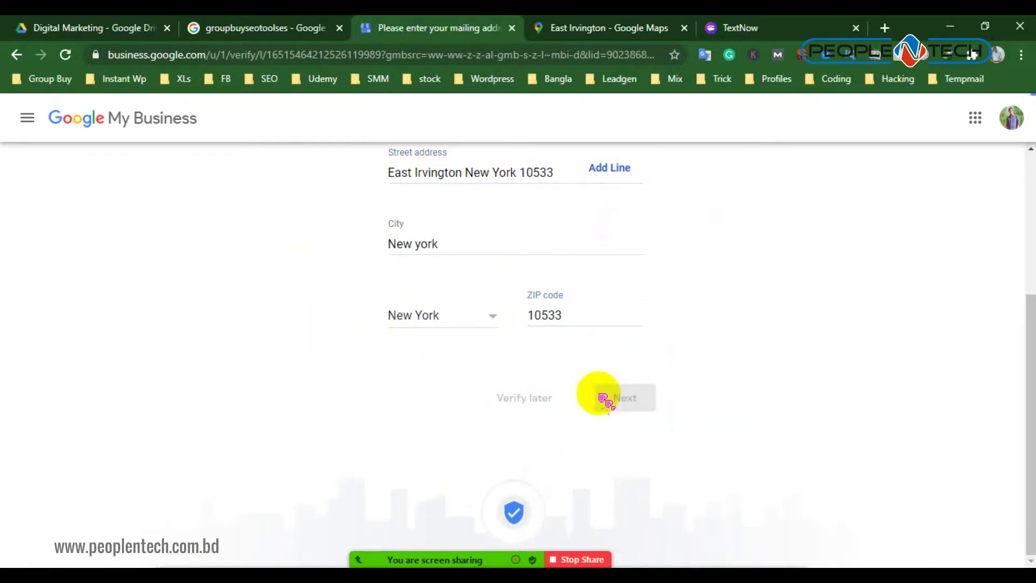
{"action": "left_click", "coordinate": [335, 348]}
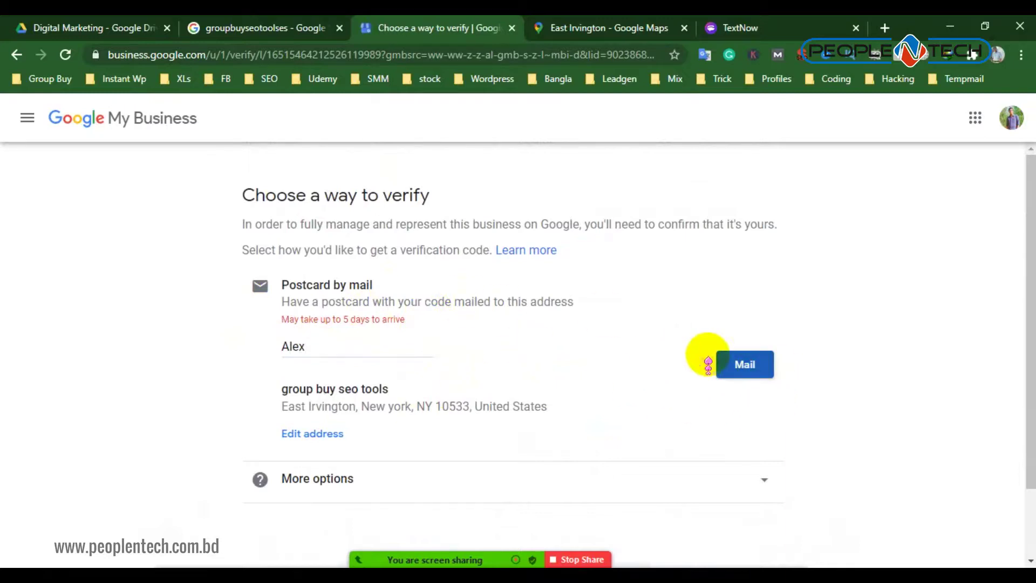
Read the postcard notes about up to 5 days delivery, then choose Verify later
{"action": "scroll", "coordinate": [475, 335], "scroll_direction": "down", "scroll_amount": 2}
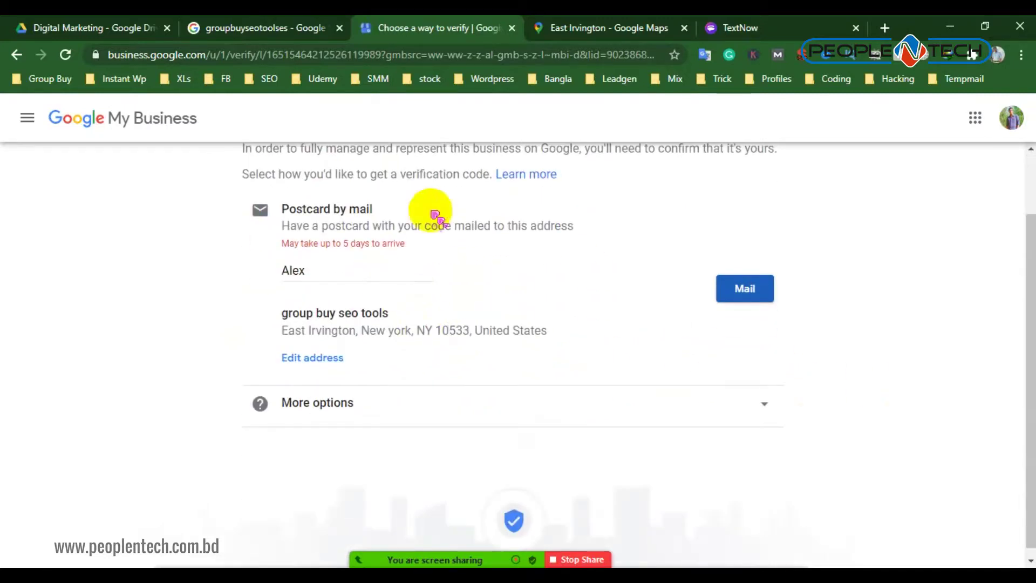
{"action": "left_click_drag", "start_coordinate": [412, 219], "coordinate": [506, 225]}
{"action": "left_click", "coordinate": [309, 243]}
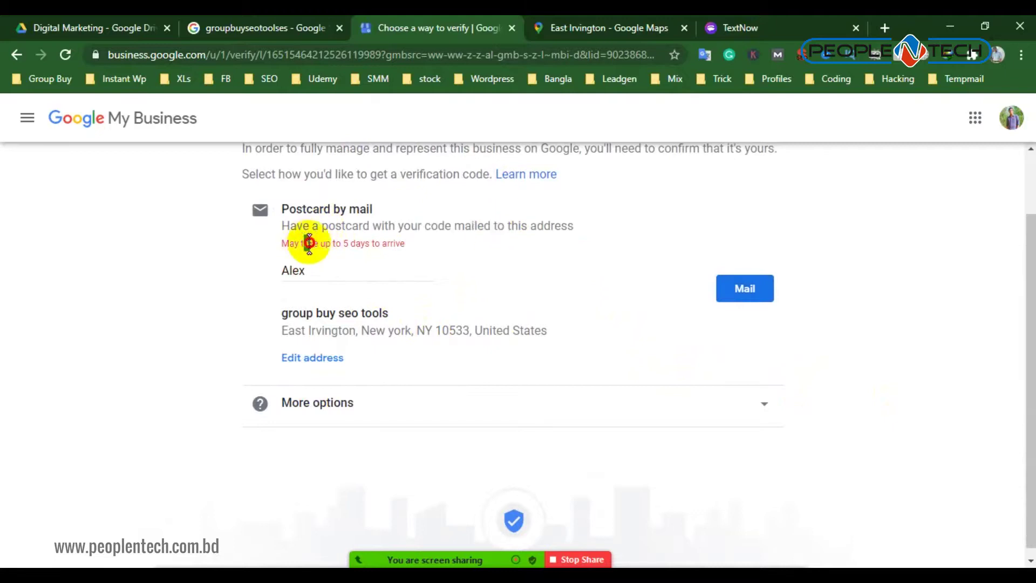
{"action": "left_click_drag", "start_coordinate": [308, 243], "coordinate": [404, 244]}
{"action": "left_click", "coordinate": [497, 227]}
{"action": "scroll", "coordinate": [572, 265], "scroll_direction": "up", "scroll_amount": 2}
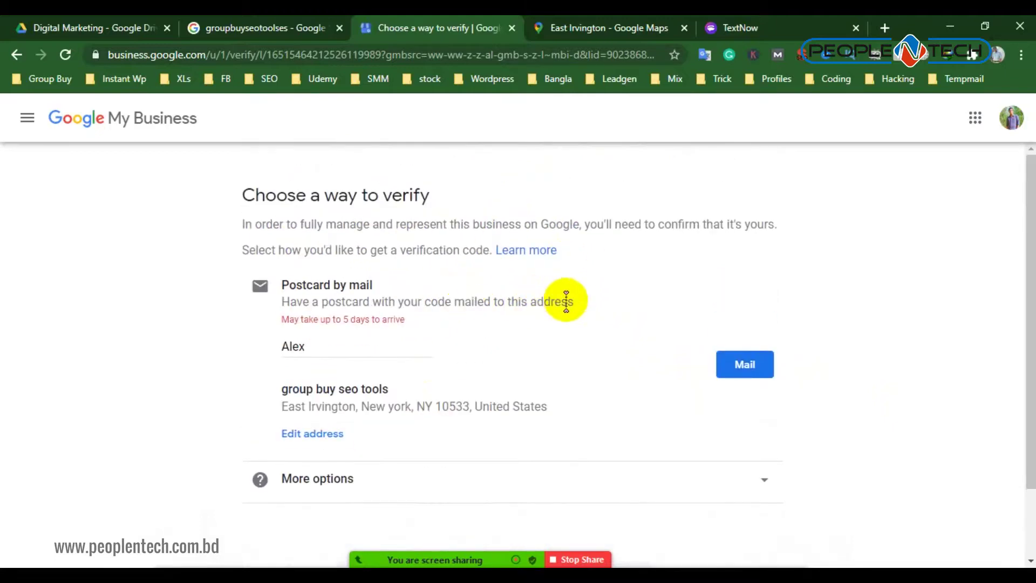
{"action": "scroll", "coordinate": [499, 354], "scroll_direction": "down", "scroll_amount": 2}
{"action": "scroll", "coordinate": [494, 351], "scroll_direction": "up", "scroll_amount": 2}
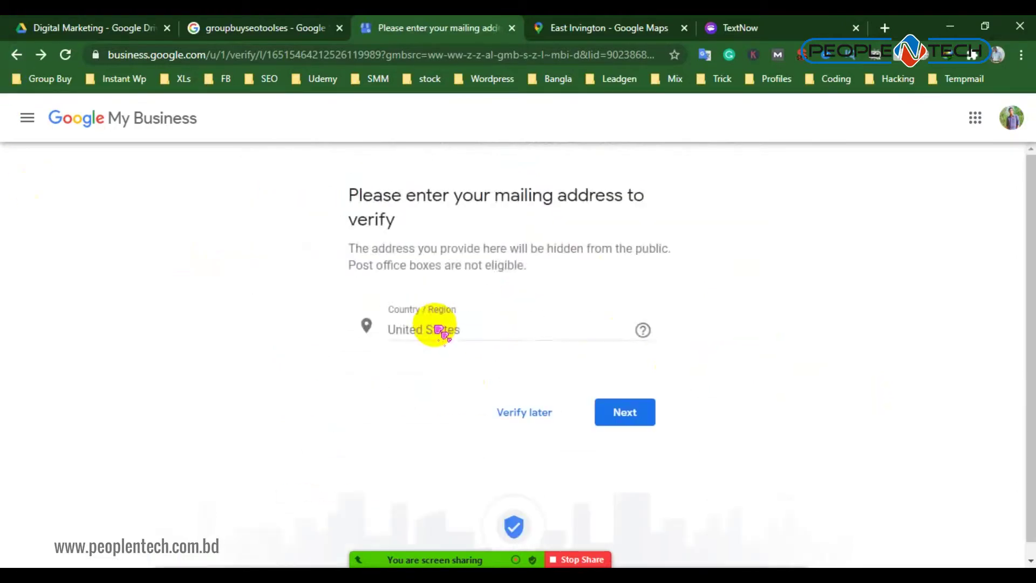
{"action": "scroll", "coordinate": [479, 377], "scroll_direction": "down", "scroll_amount": 4}
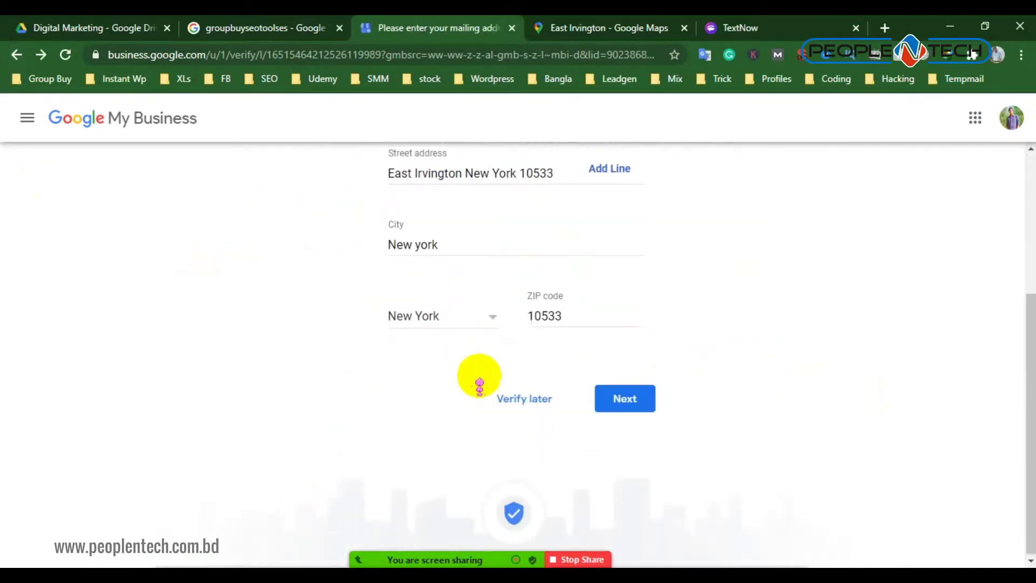
{"action": "left_click", "coordinate": [529, 400]}
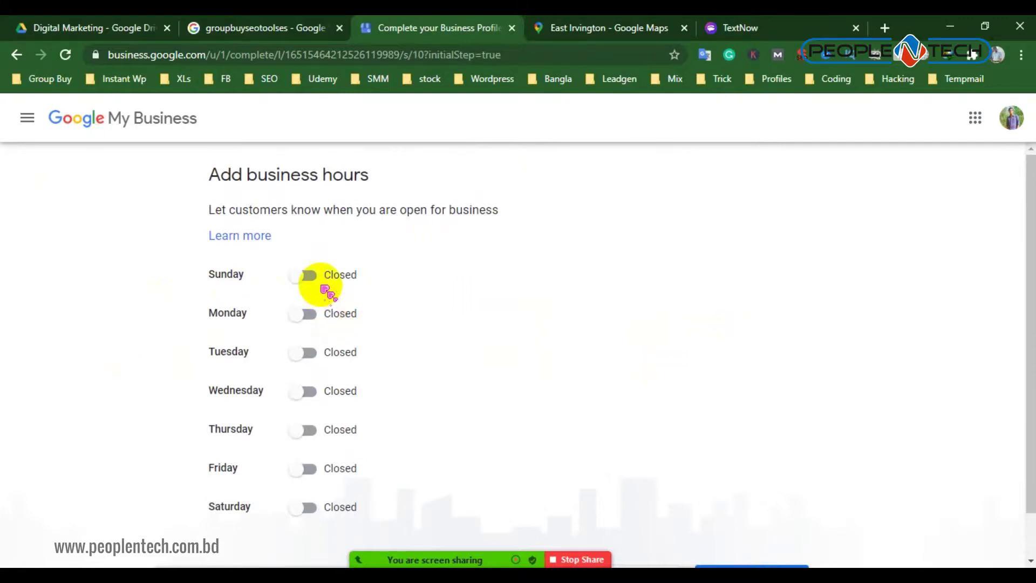
Mark every day as open except Friday, which is switched back to closed
{"action": "left_click", "coordinate": [308, 276]}
{"action": "left_click", "coordinate": [307, 313]}
{"action": "left_click", "coordinate": [310, 354]}
{"action": "left_click", "coordinate": [310, 390]}
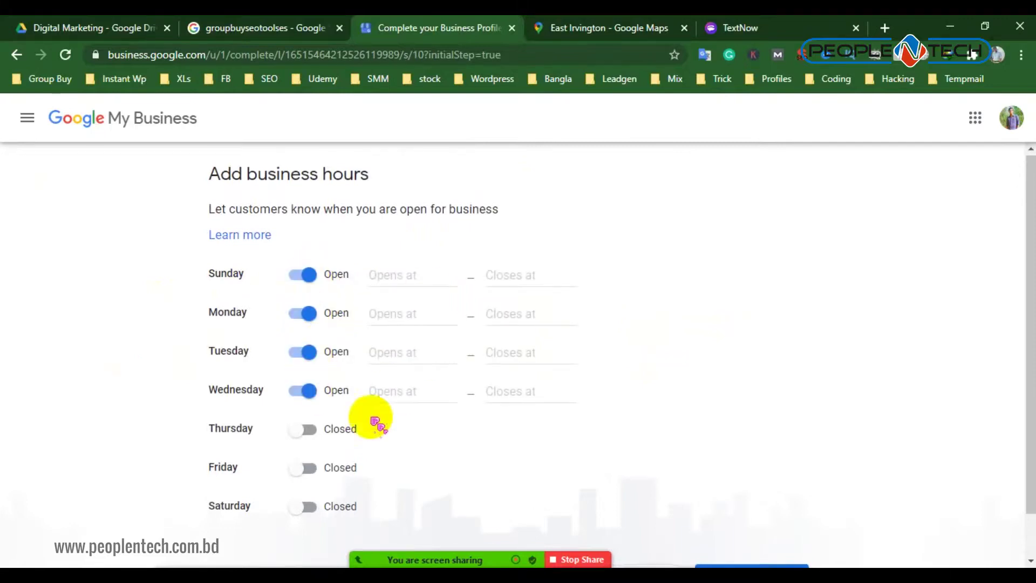
{"action": "scroll", "coordinate": [356, 410], "scroll_direction": "down", "scroll_amount": 1}
{"action": "left_click", "coordinate": [307, 420]}
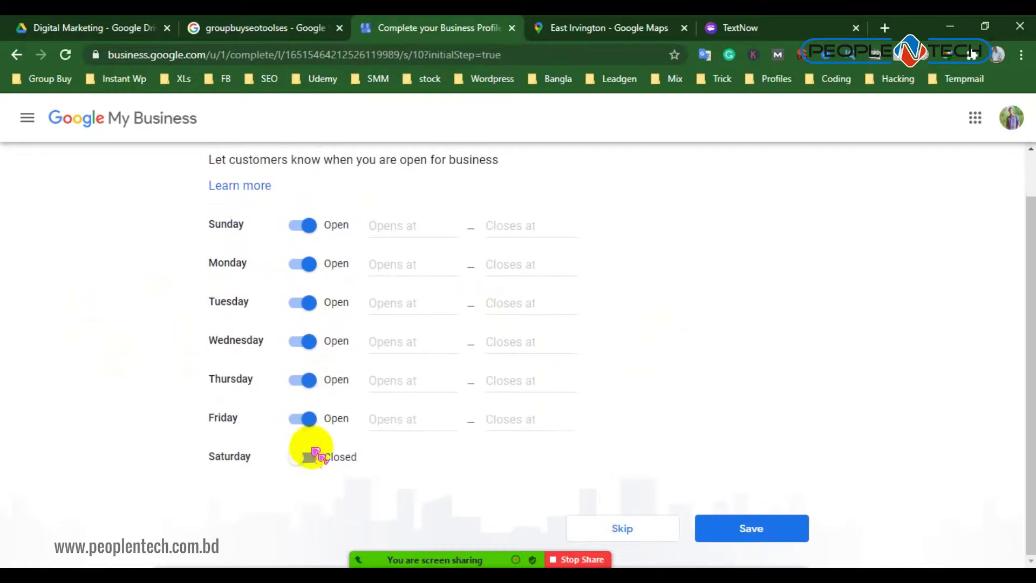
{"action": "left_click", "coordinate": [312, 455]}
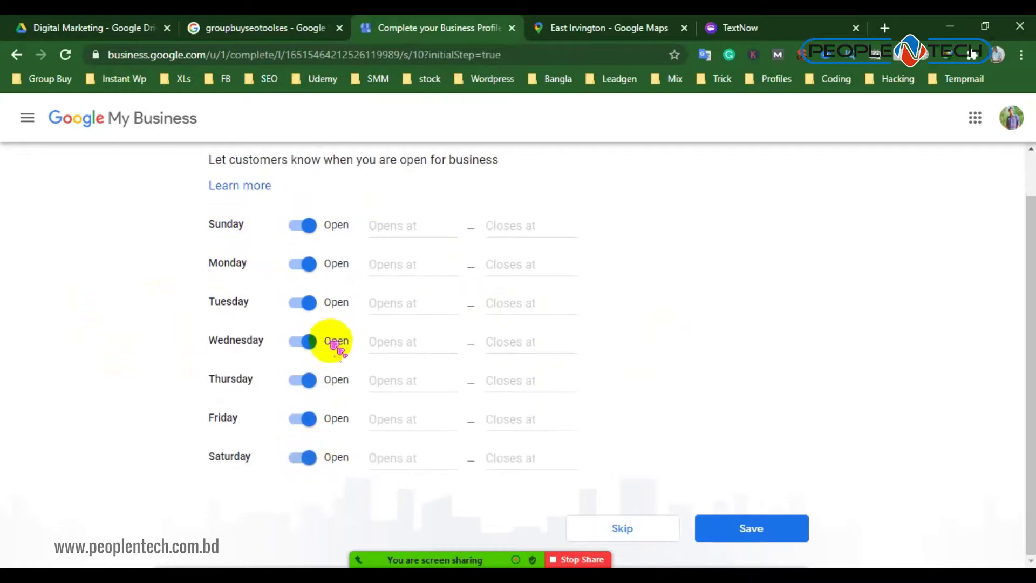
{"action": "left_click", "coordinate": [308, 420]}
Set Sunday through Thursday and Saturday to open 24 hours and save the hours
{"action": "left_click", "coordinate": [428, 226]}
{"action": "left_click", "coordinate": [426, 259]}
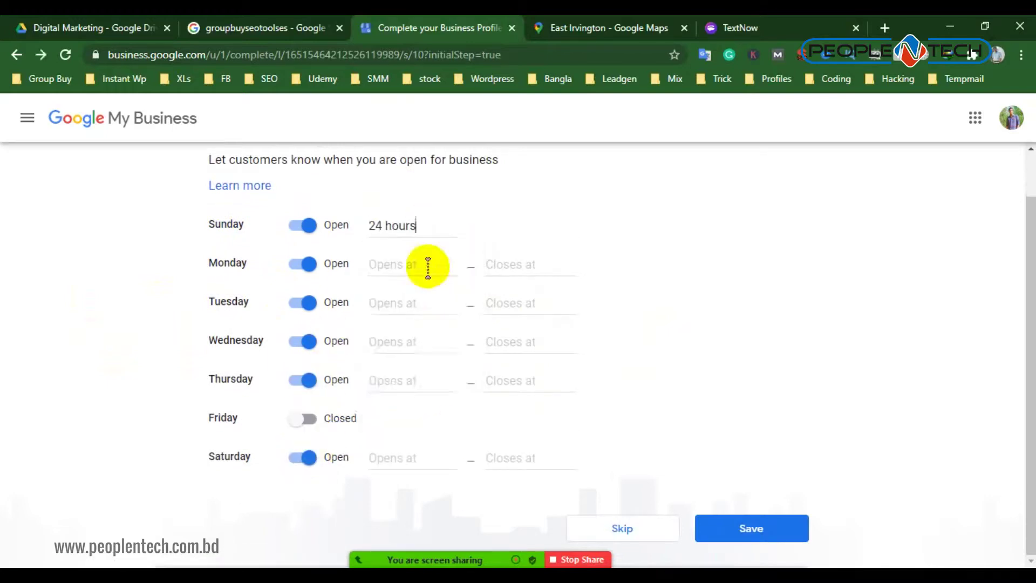
{"action": "left_click", "coordinate": [419, 265]}
{"action": "left_click", "coordinate": [416, 297]}
{"action": "left_click", "coordinate": [419, 304]}
{"action": "left_click", "coordinate": [427, 337]}
{"action": "left_click", "coordinate": [424, 349]}
{"action": "left_click", "coordinate": [421, 373]}
{"action": "left_click", "coordinate": [422, 382]}
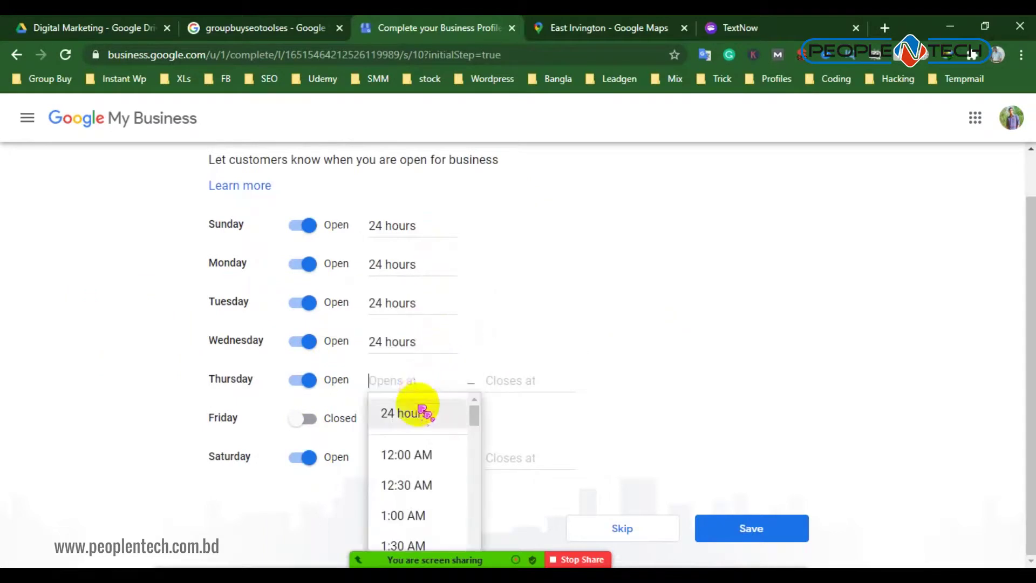
{"action": "left_click", "coordinate": [415, 413]}
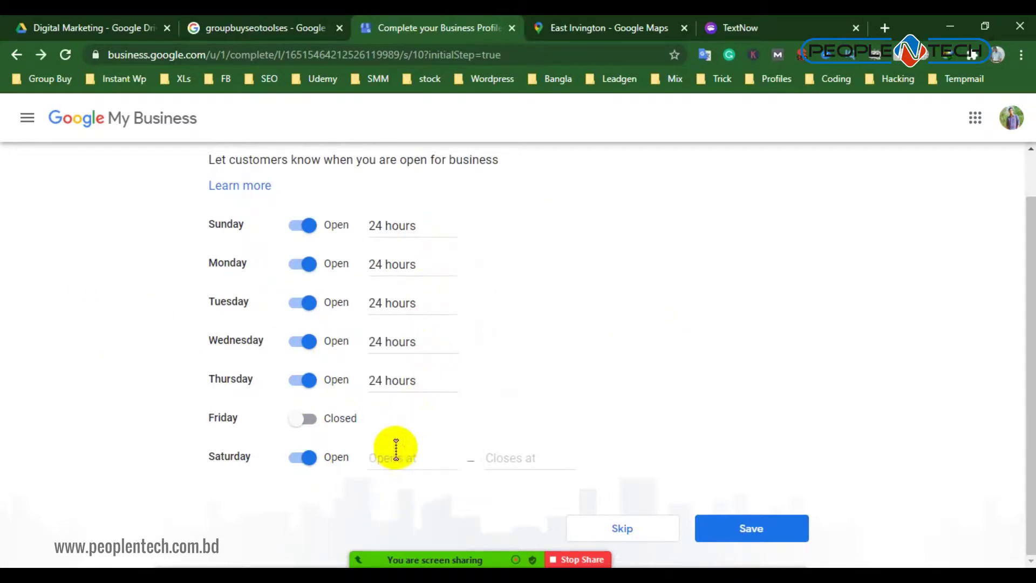
{"action": "left_click", "coordinate": [408, 461]}
{"action": "left_click", "coordinate": [406, 481]}
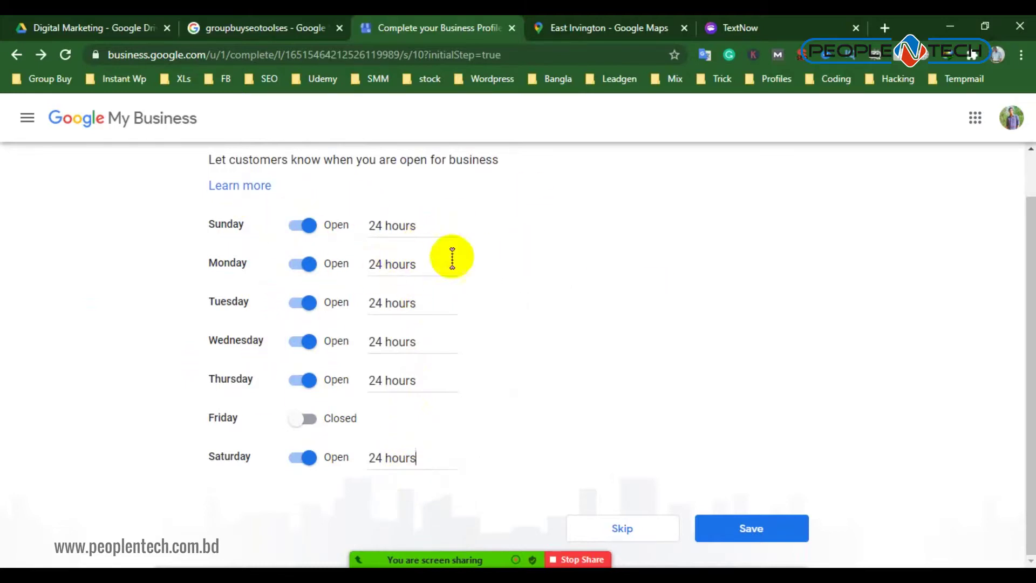
{"action": "left_click", "coordinate": [789, 534]}
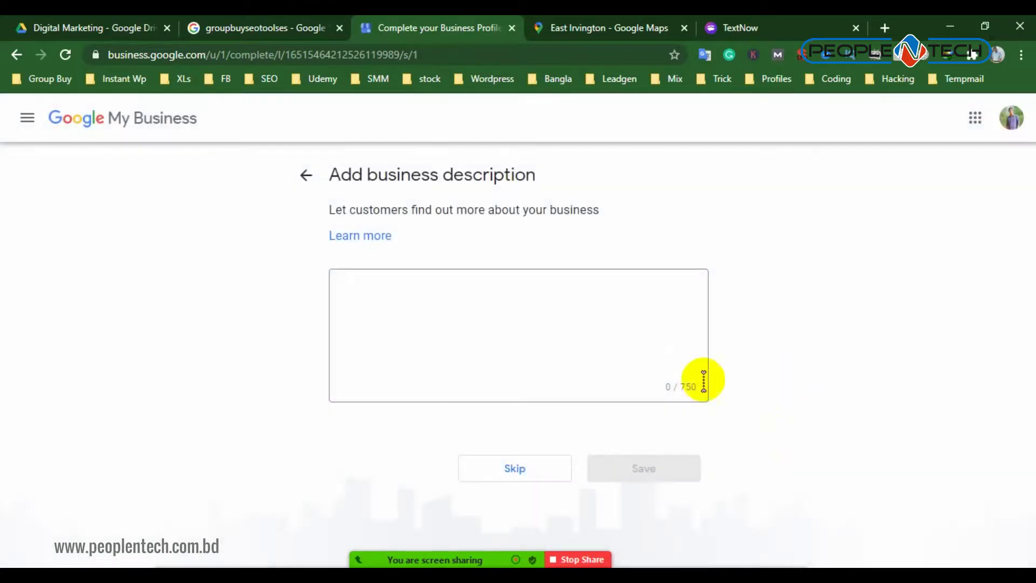
Rerun the Google search for groupbuyseotools in the search results tab
{"action": "left_click", "coordinate": [446, 311]}
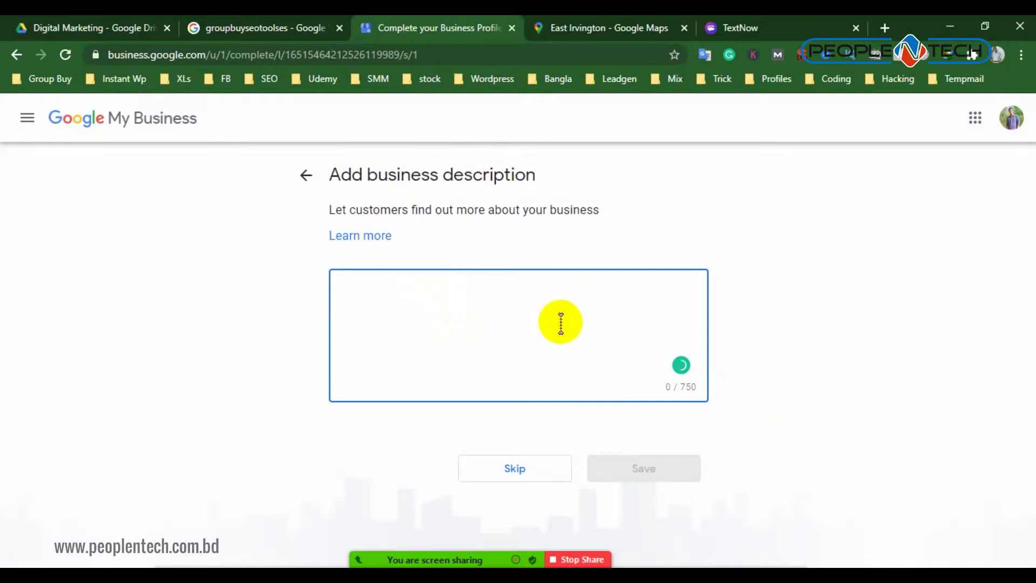
{"action": "left_click", "coordinate": [225, 27]}
{"action": "scroll", "coordinate": [311, 329], "scroll_direction": "down", "scroll_amount": 3}
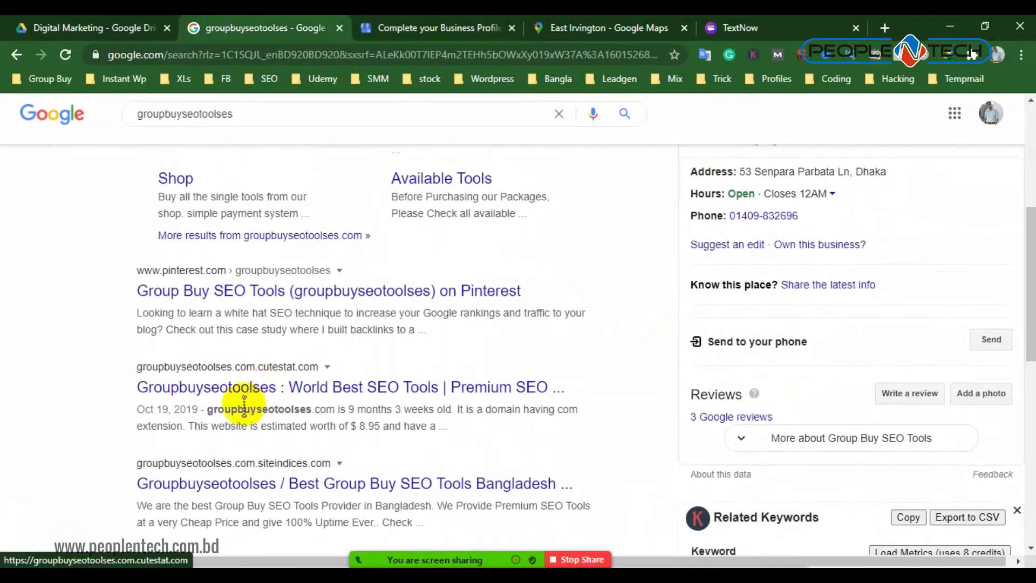
{"action": "scroll", "coordinate": [636, 352], "scroll_direction": "up", "scroll_amount": 3}
{"action": "scroll", "coordinate": [857, 345], "scroll_direction": "down", "scroll_amount": 4}
{"action": "scroll", "coordinate": [857, 356], "scroll_direction": "down", "scroll_amount": 5}
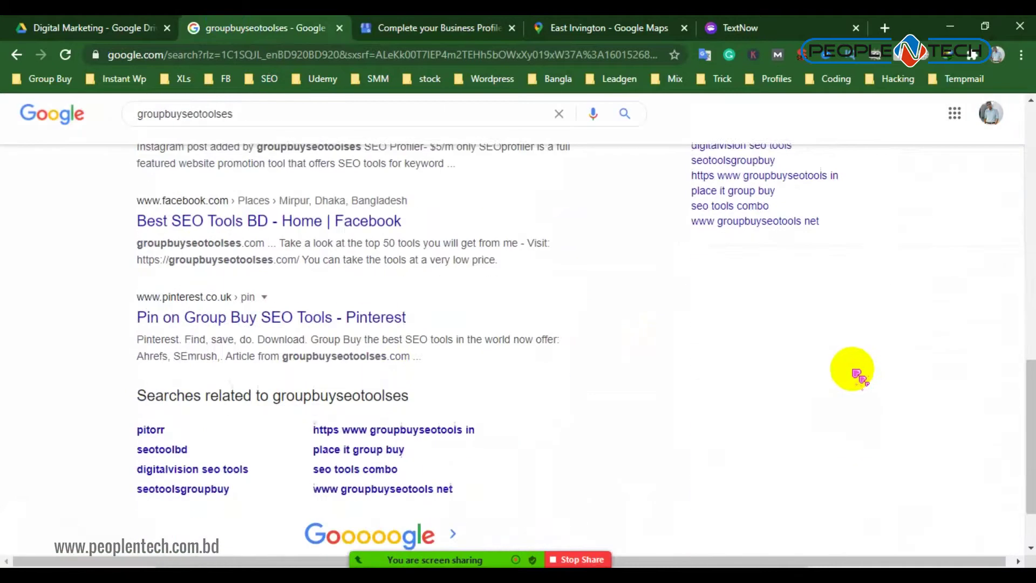
{"action": "scroll", "coordinate": [220, 340], "scroll_direction": "up", "scroll_amount": 10}
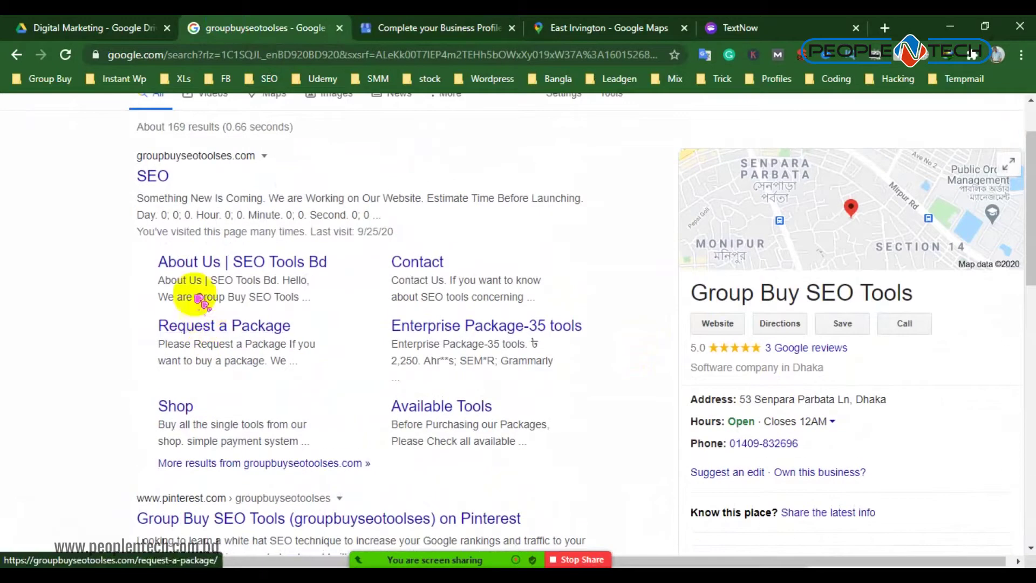
{"action": "scroll", "coordinate": [173, 216], "scroll_direction": "up", "scroll_amount": 2}
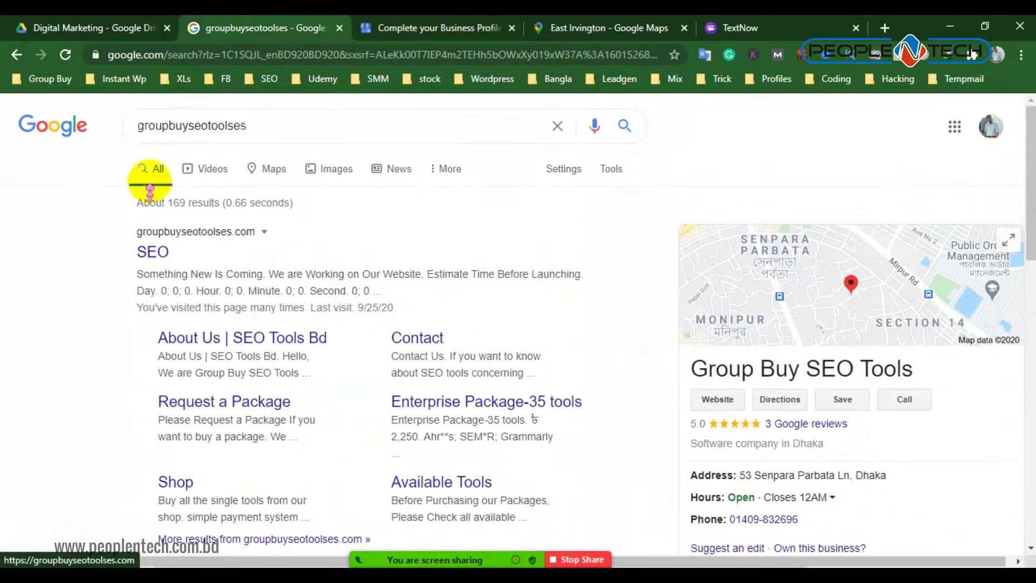
{"action": "left_click", "coordinate": [260, 127]}
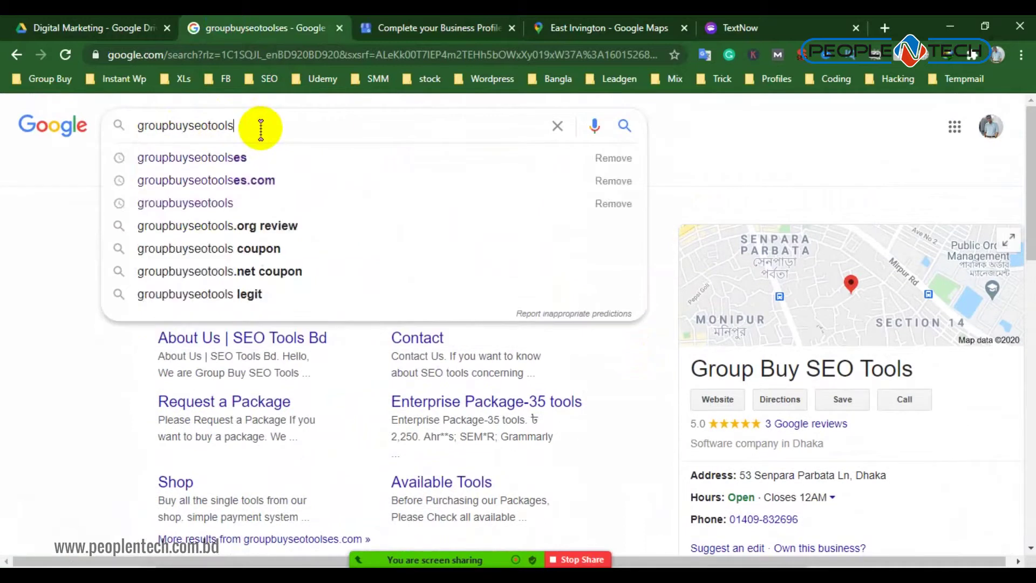
{"action": "key", "text": "Return"}
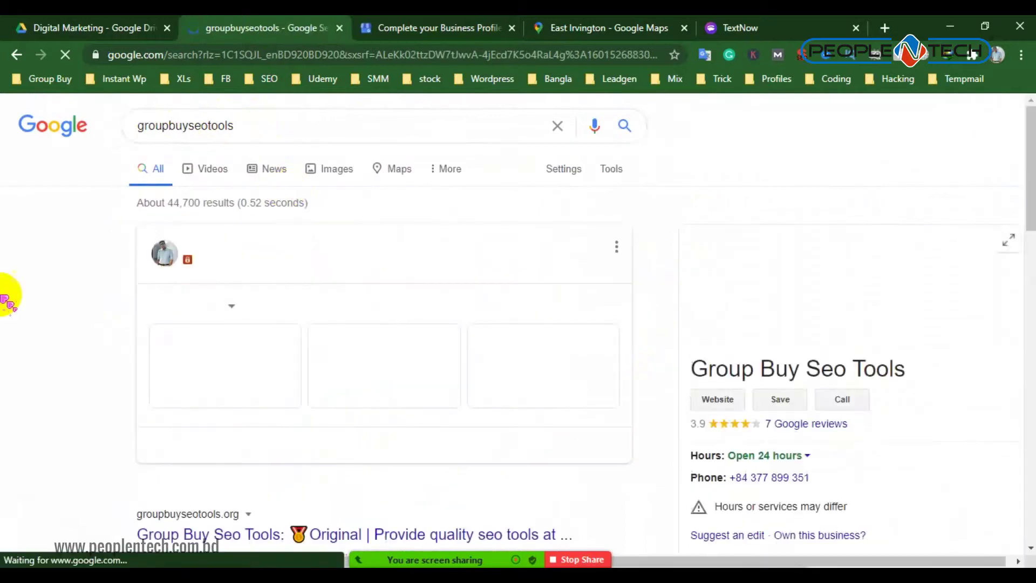
Copy the search snippet describing the 150+ group buy SEO tools
{"action": "scroll", "coordinate": [65, 232], "scroll_direction": "down", "scroll_amount": 7}
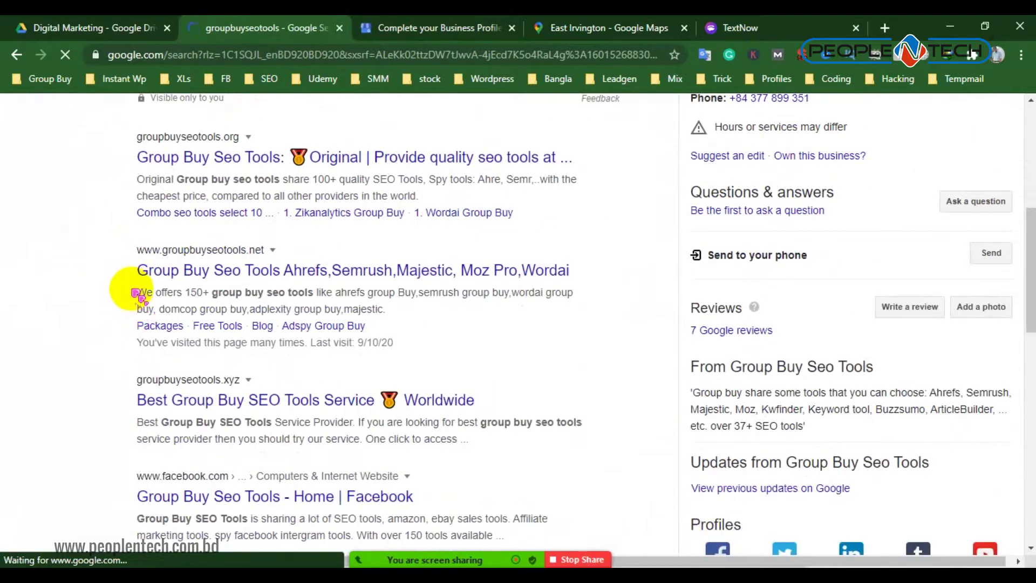
{"action": "left_click_drag", "start_coordinate": [141, 292], "coordinate": [386, 302]}
{"action": "right_click", "coordinate": [386, 298]}
{"action": "left_click", "coordinate": [421, 298]}
Start the business description with 'Gr' and paste the copied Groupbuyseotools sentence
{"action": "left_click", "coordinate": [399, 28]}
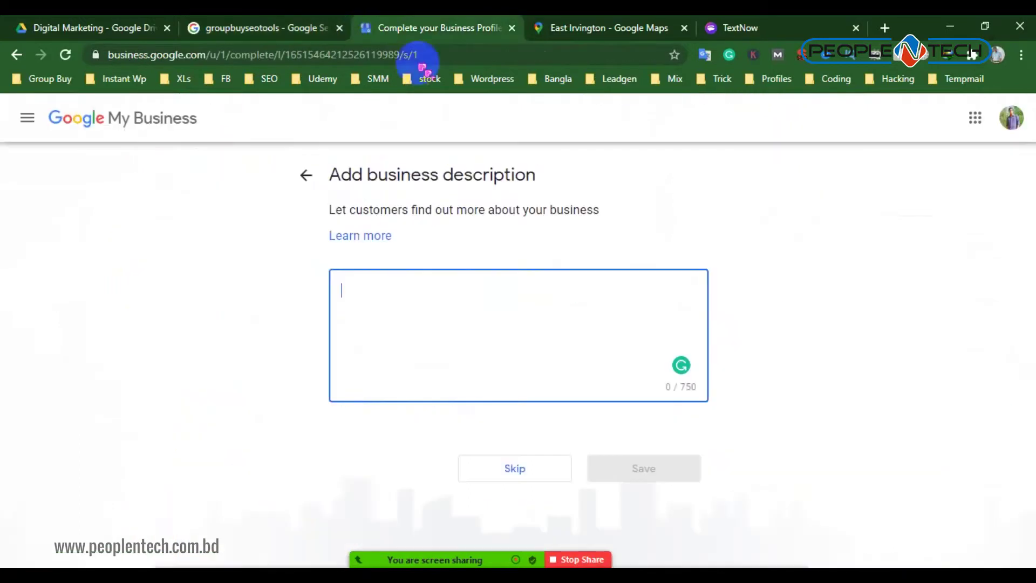
{"action": "type", "text": "Gr"}
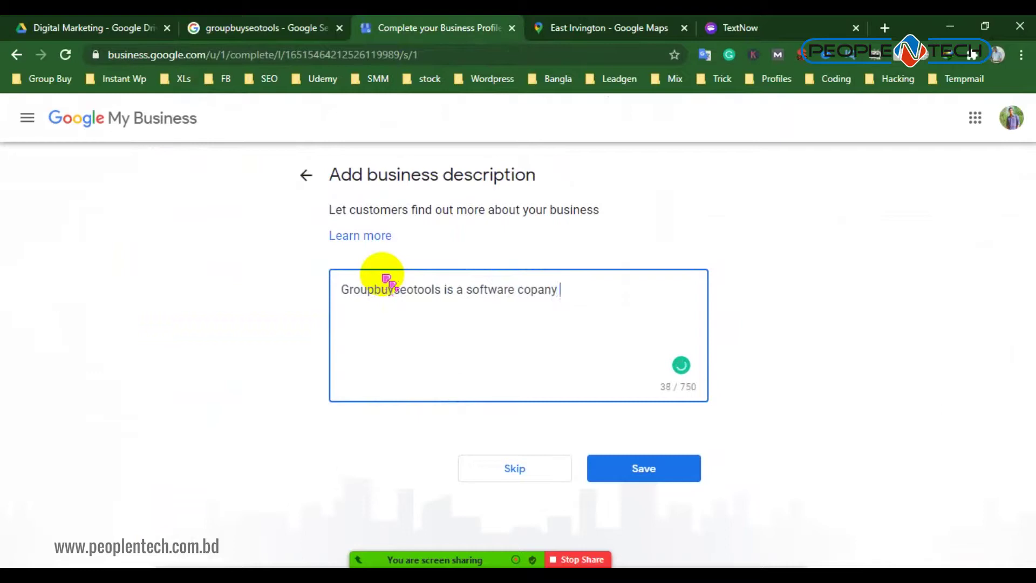
{"action": "key", "text": "ctrl+v"}
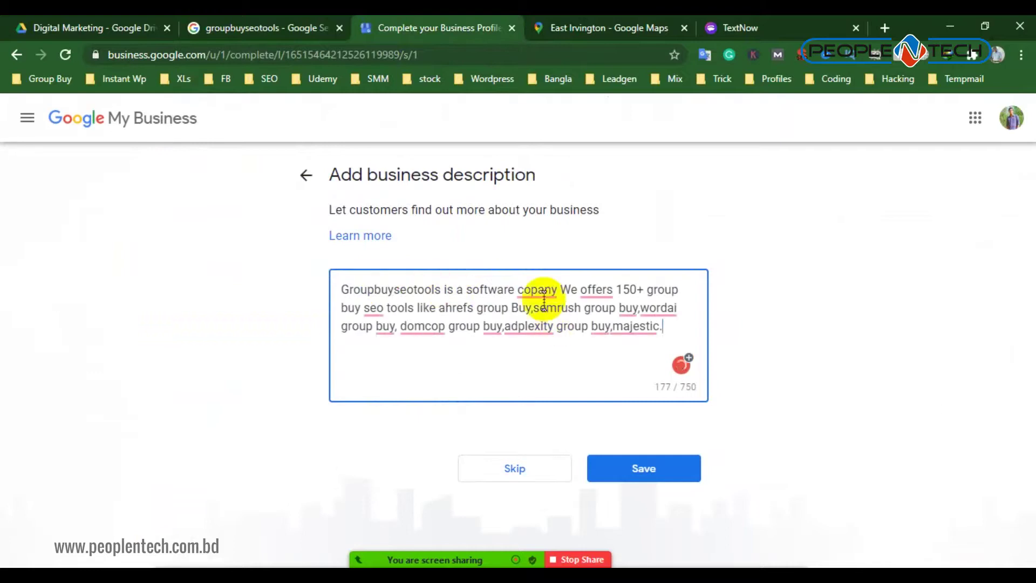
Correct 'copany' to 'company', 'usa' to 'USA' and 'offers' to 'offer'
{"action": "mouse_move", "coordinate": [539, 287]}
{"action": "left_click", "coordinate": [559, 315]}
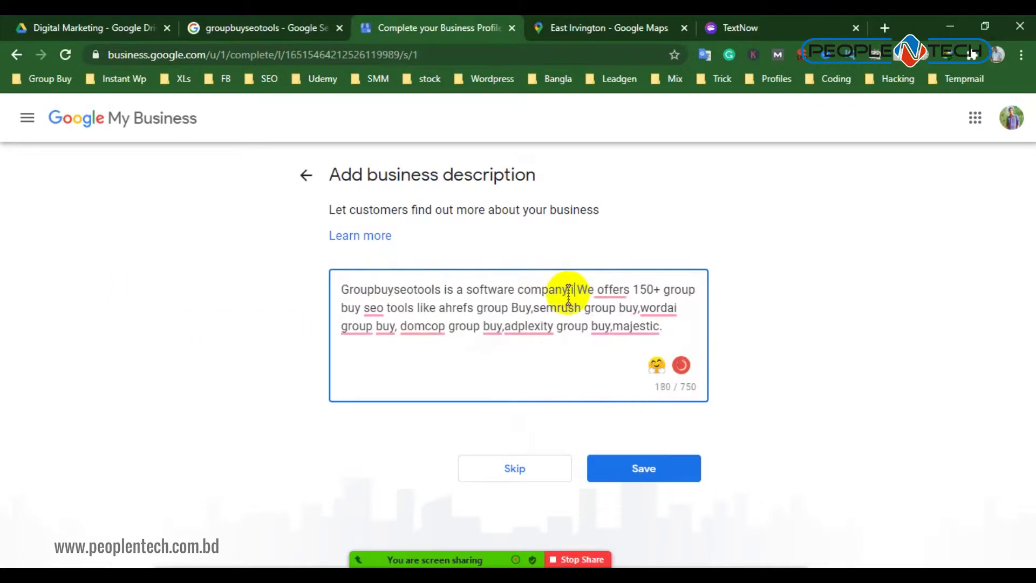
{"action": "type", "text": "in usa"}
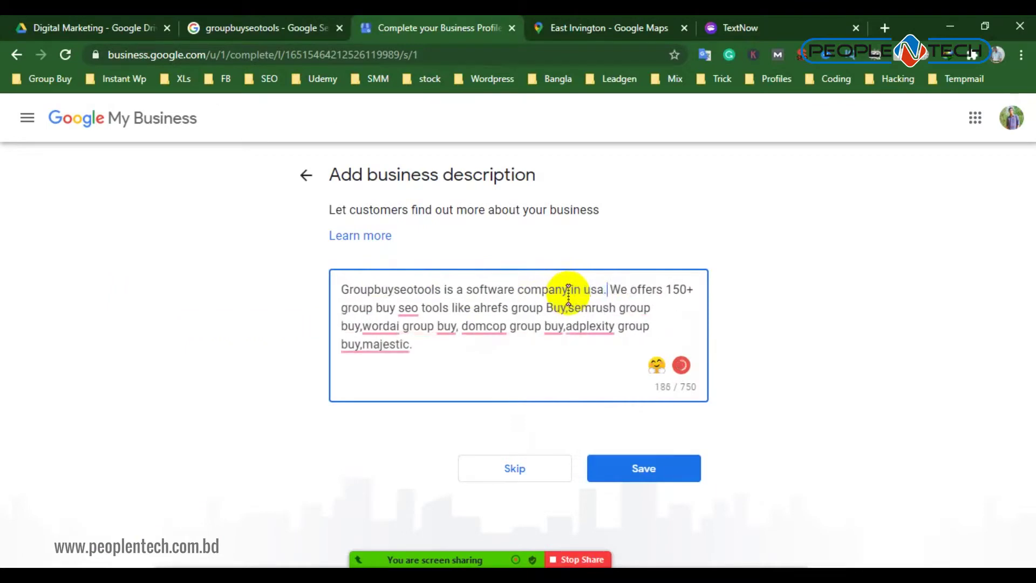
{"action": "mouse_move", "coordinate": [593, 290]}
{"action": "left_click", "coordinate": [596, 317]}
{"action": "mouse_move", "coordinate": [653, 288]}
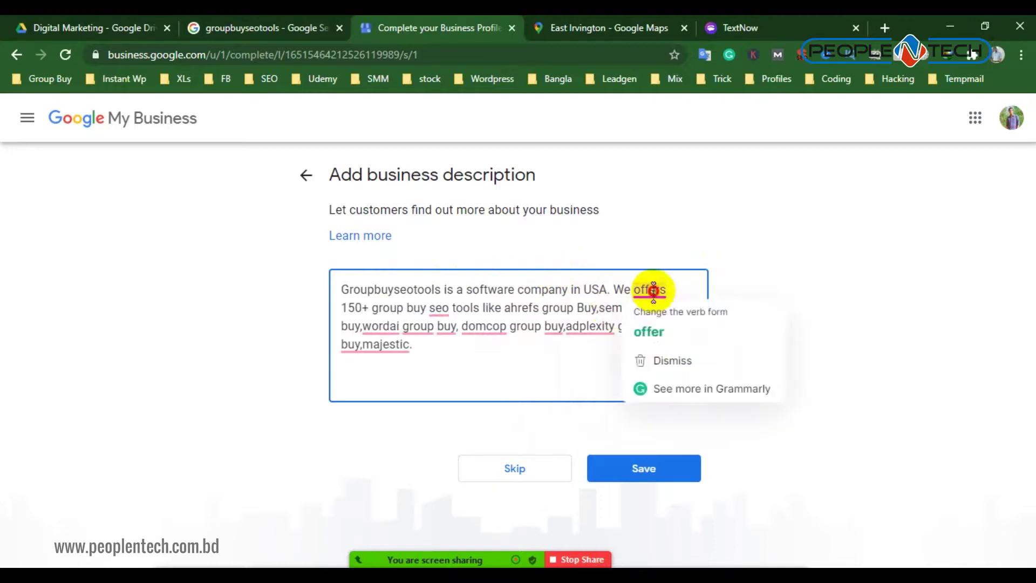
{"action": "left_click", "coordinate": [649, 331]}
Correct 'seo' to 'SEO' and 'buy' to 'buys' before WordAI, and add a space before Majestic
{"action": "mouse_move", "coordinate": [413, 309]}
{"action": "left_click", "coordinate": [421, 335]}
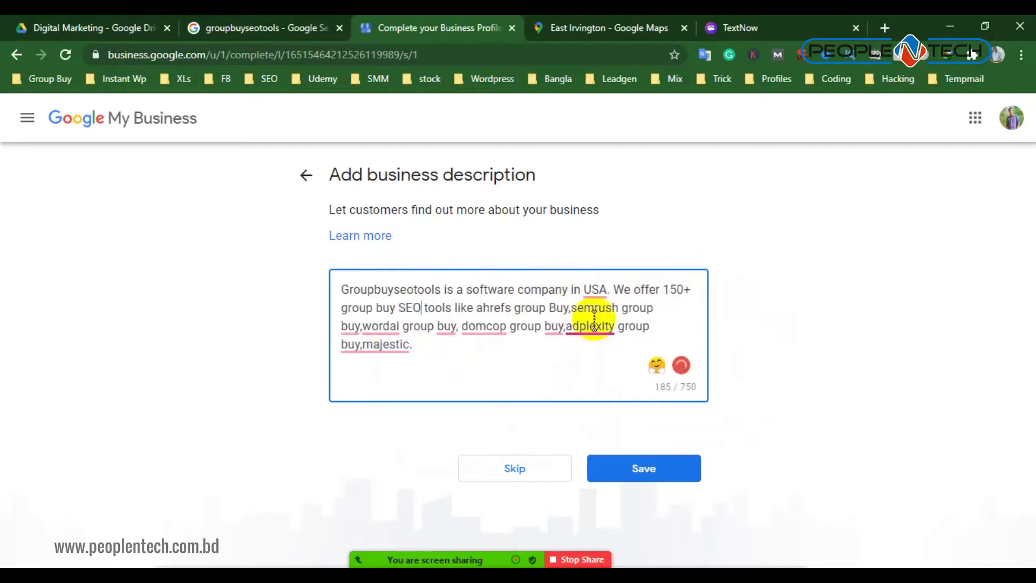
{"action": "mouse_move", "coordinate": [585, 327]}
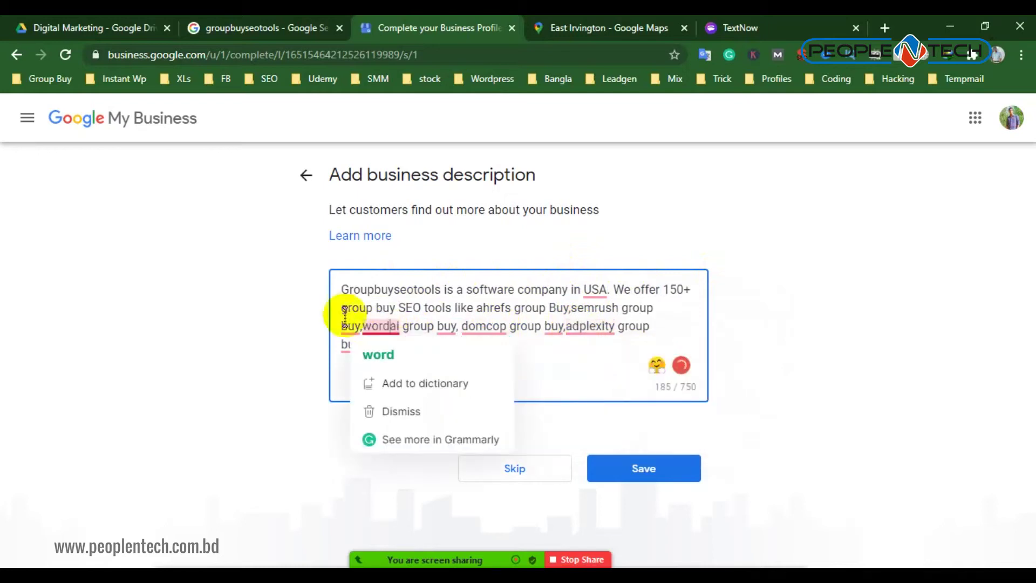
{"action": "mouse_move", "coordinate": [363, 329]}
{"action": "left_click", "coordinate": [356, 368]}
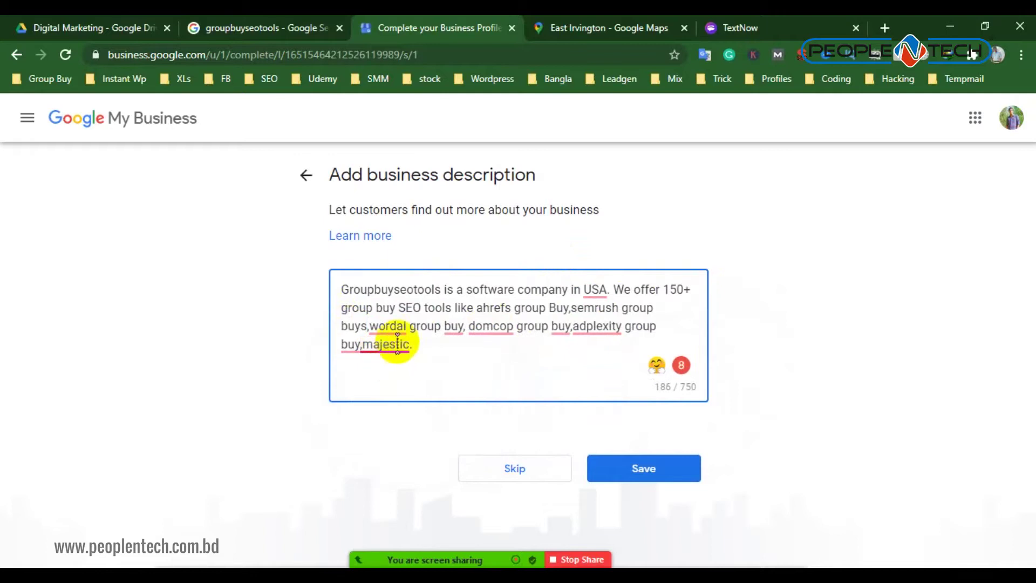
{"action": "left_click", "coordinate": [400, 372]}
Select the whole 187-character description and save it
{"action": "left_click", "coordinate": [588, 352]}
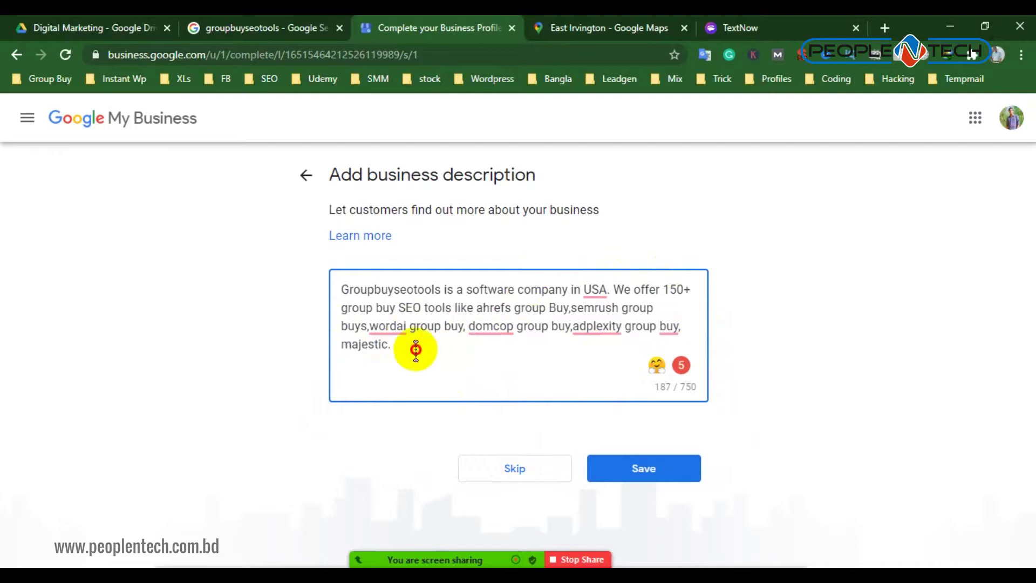
{"action": "left_click_drag", "start_coordinate": [416, 347], "coordinate": [312, 277]}
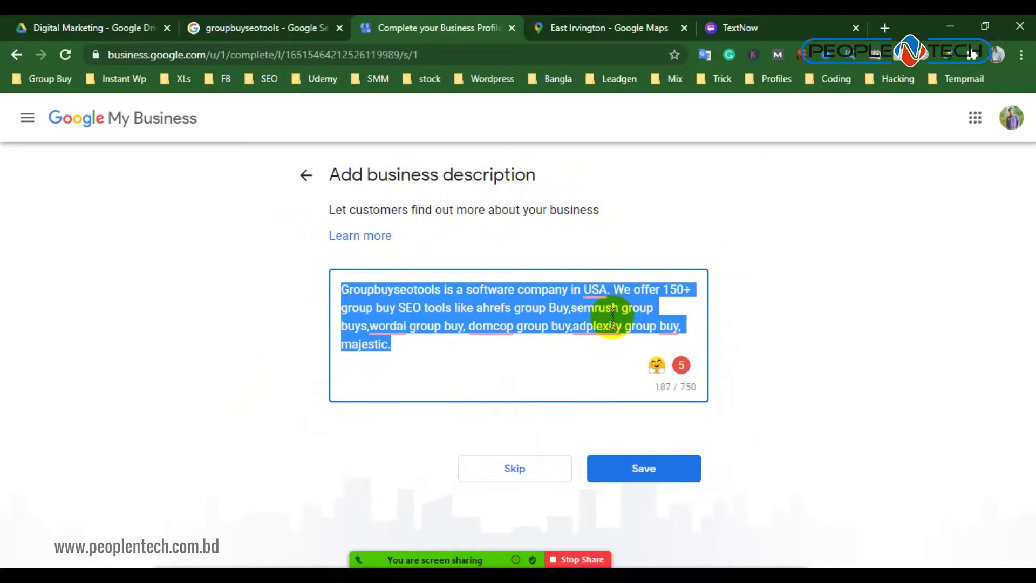
{"action": "left_click", "coordinate": [644, 469]}
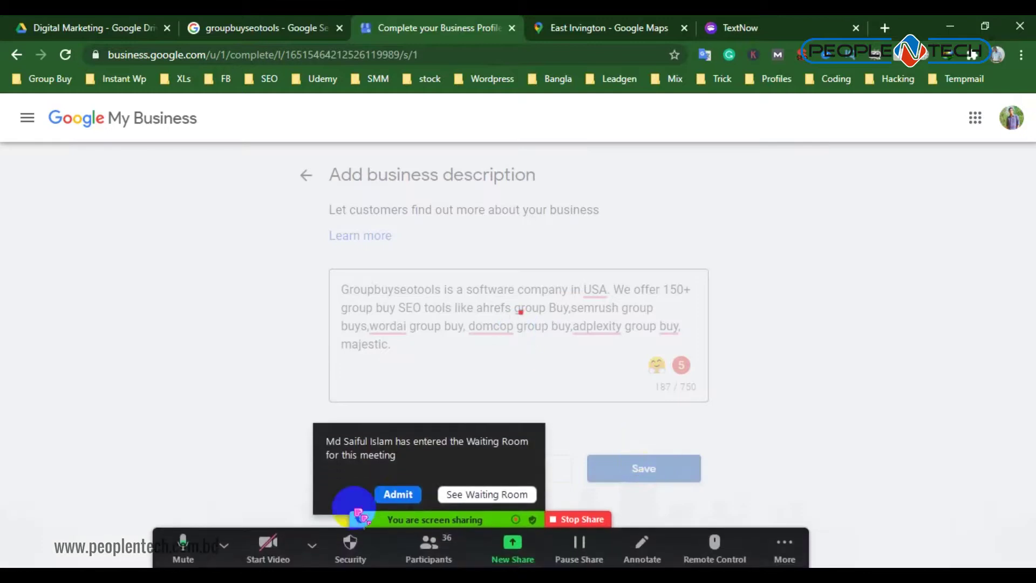
{"action": "left_click", "coordinate": [406, 495]}
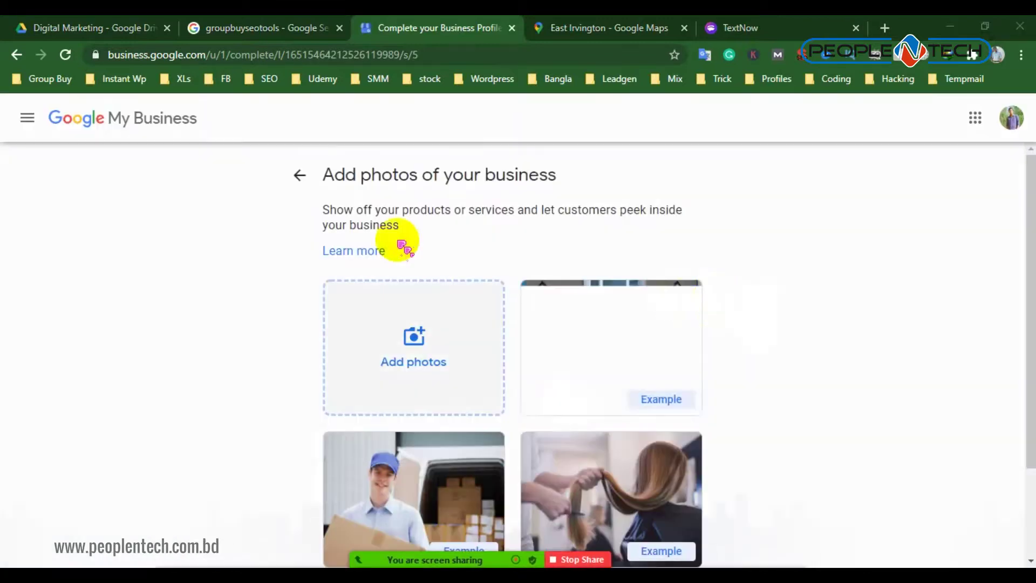
{"action": "scroll", "coordinate": [550, 309], "scroll_direction": "down", "scroll_amount": 2}
{"action": "left_click", "coordinate": [616, 26]}
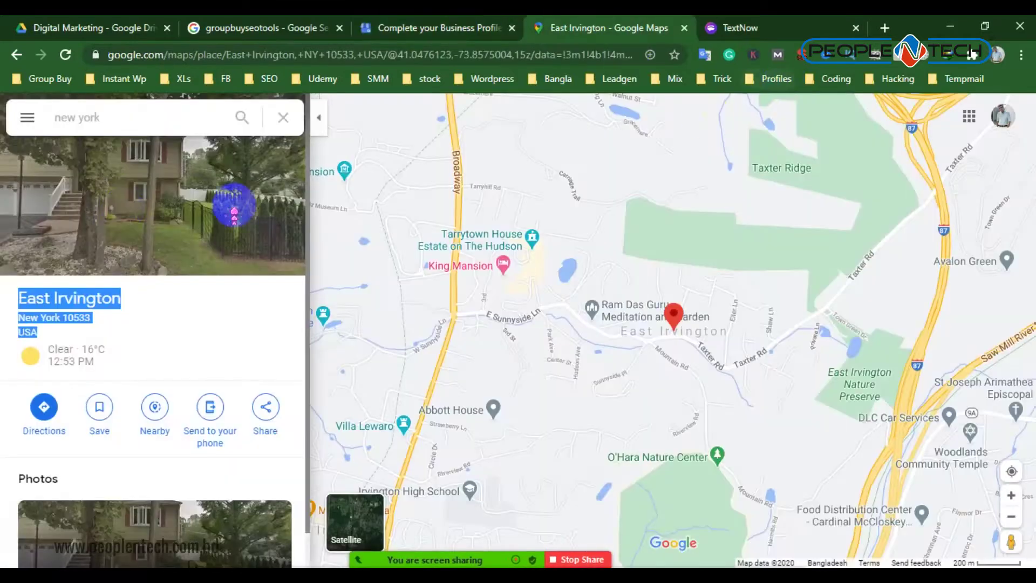
{"action": "scroll", "coordinate": [174, 268], "scroll_direction": "down", "scroll_amount": 1}
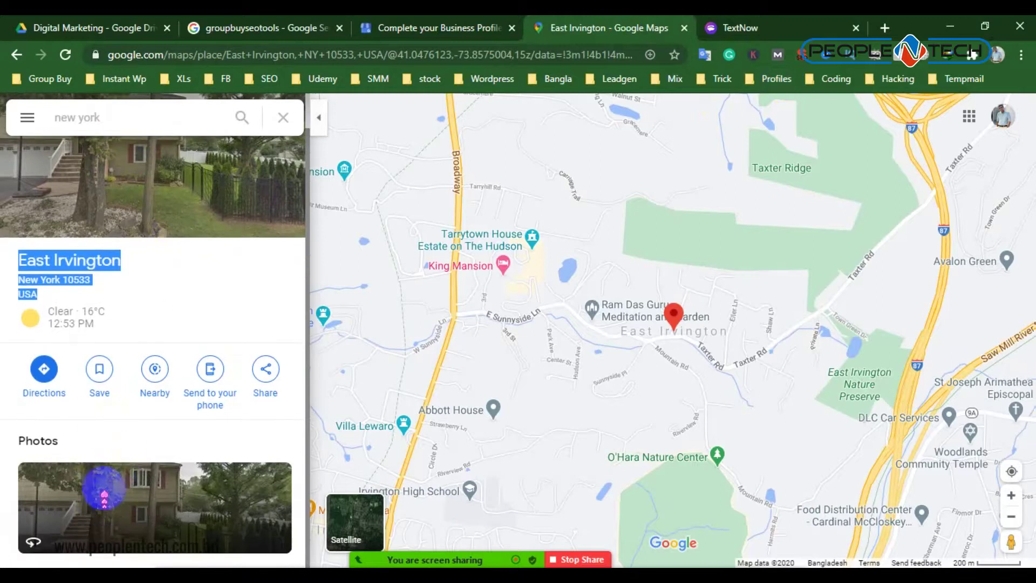
{"action": "left_click", "coordinate": [101, 488]}
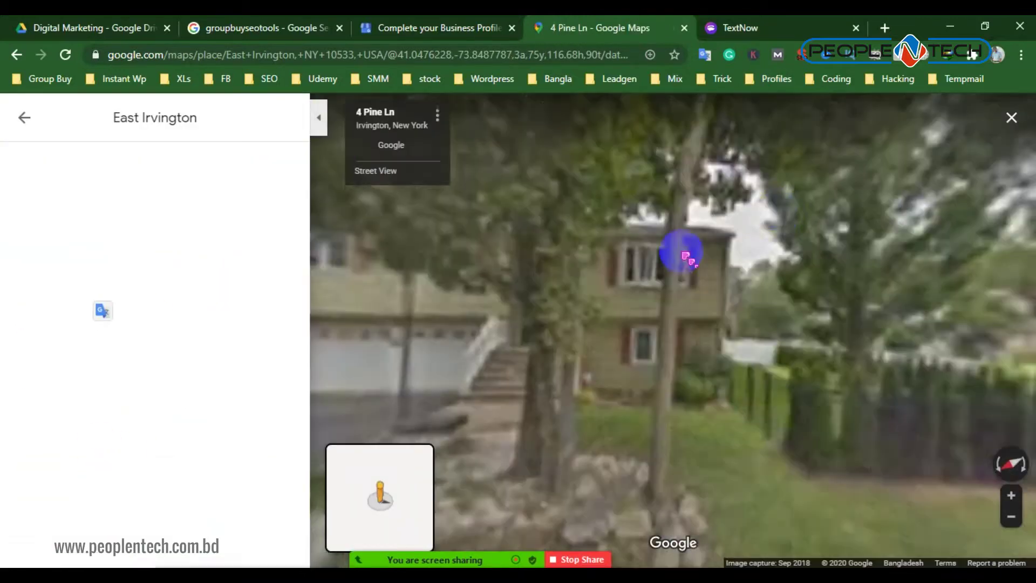
{"action": "left_click", "coordinate": [319, 117]}
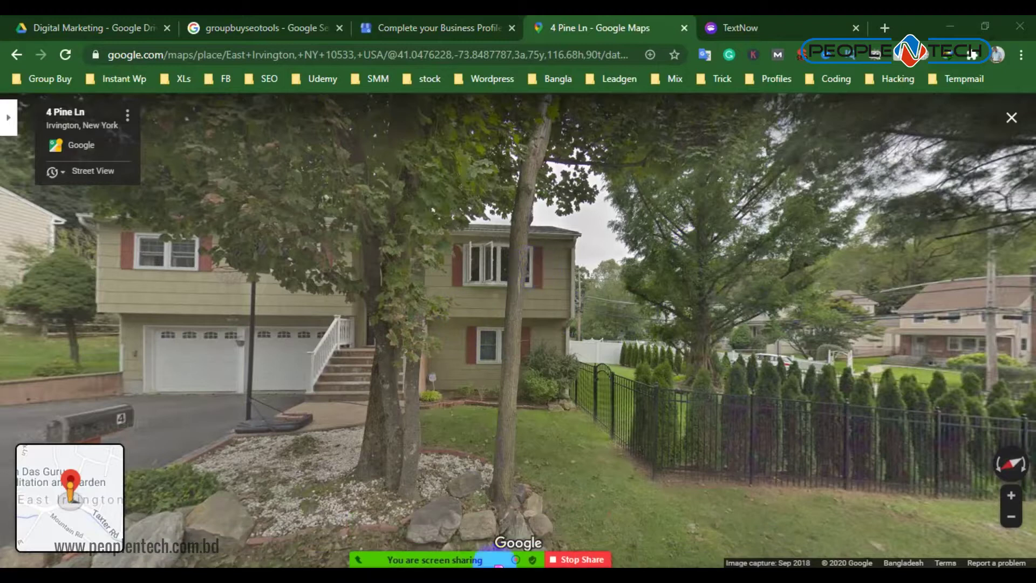
{"action": "left_click", "coordinate": [459, 240]}
Snip the Street View house image, save it as Capture PNG on the Desktop, and close the tool
{"action": "left_click", "coordinate": [438, 197]}
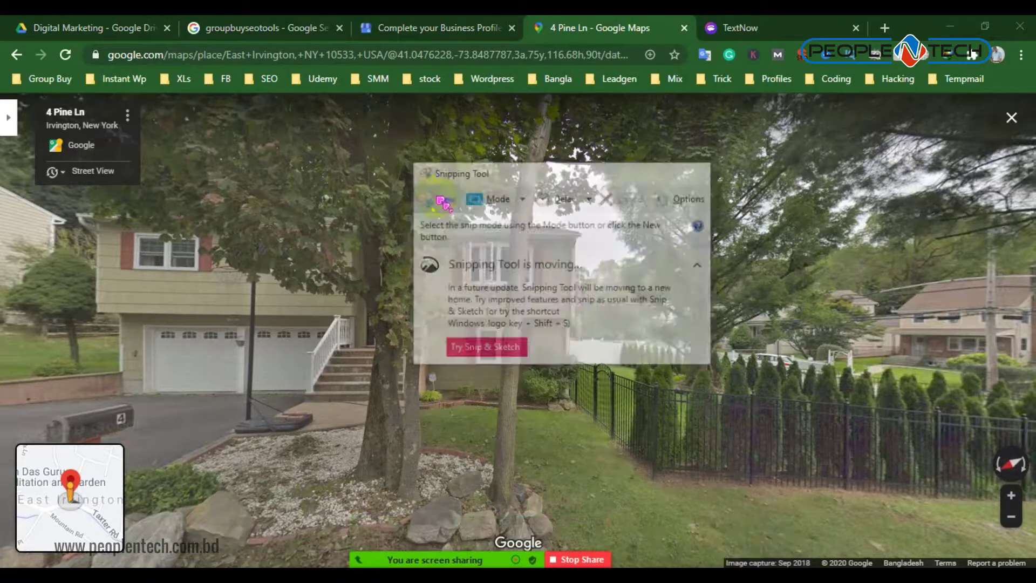
{"action": "left_click_drag", "start_coordinate": [145, 97], "coordinate": [994, 528]}
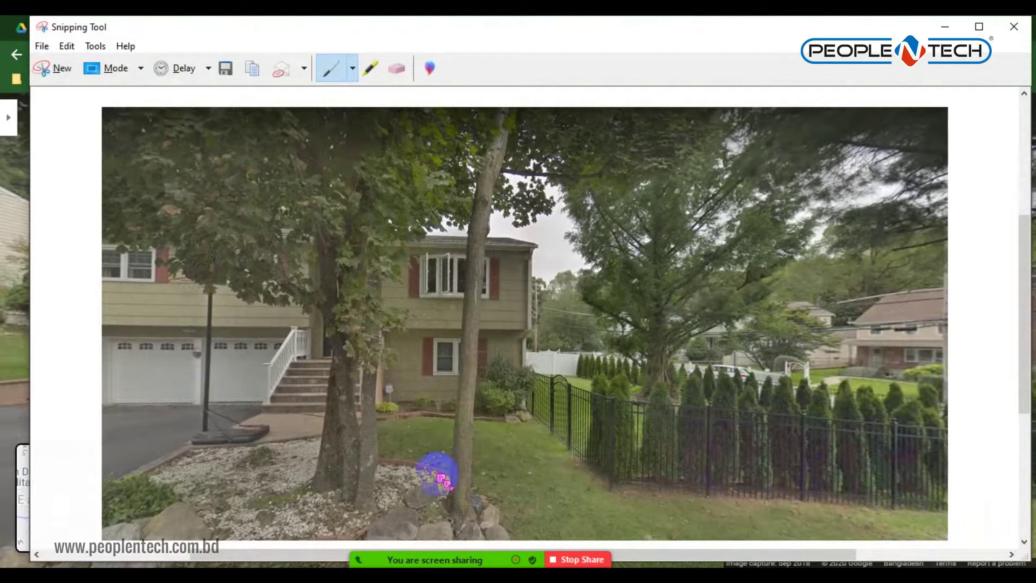
{"action": "key", "text": "ctrl+s"}
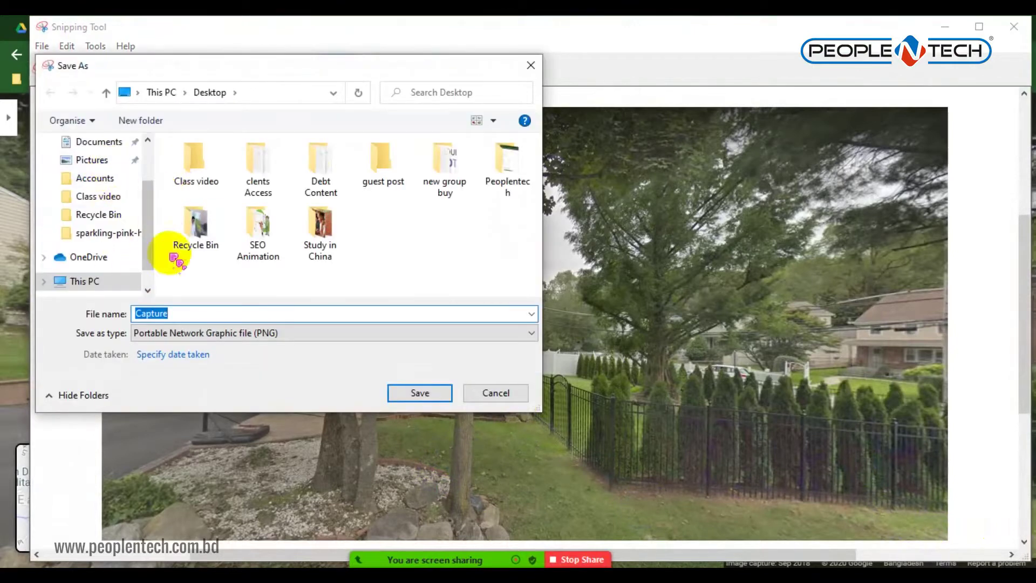
{"action": "left_click", "coordinate": [421, 393]}
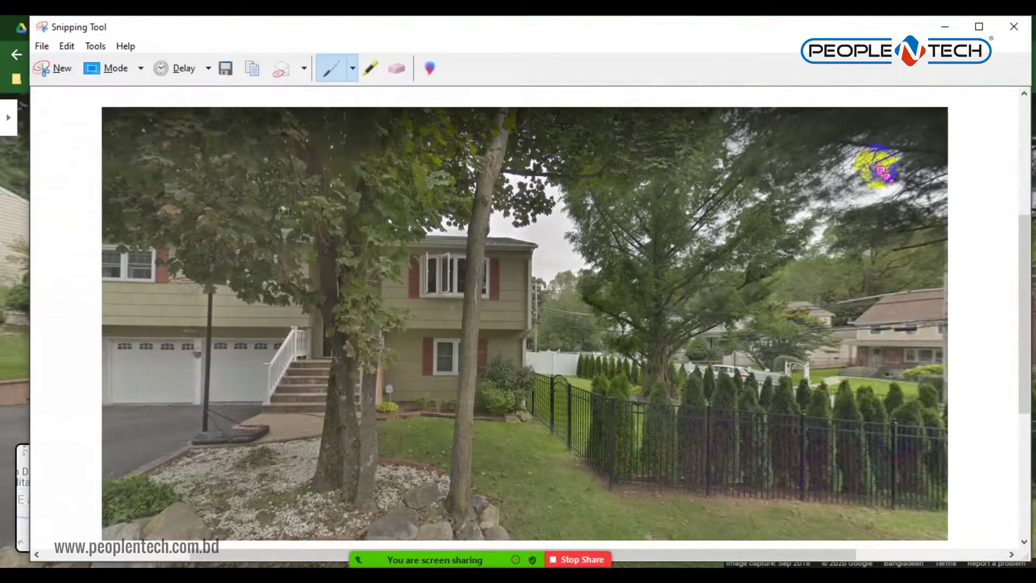
{"action": "left_click", "coordinate": [1015, 27]}
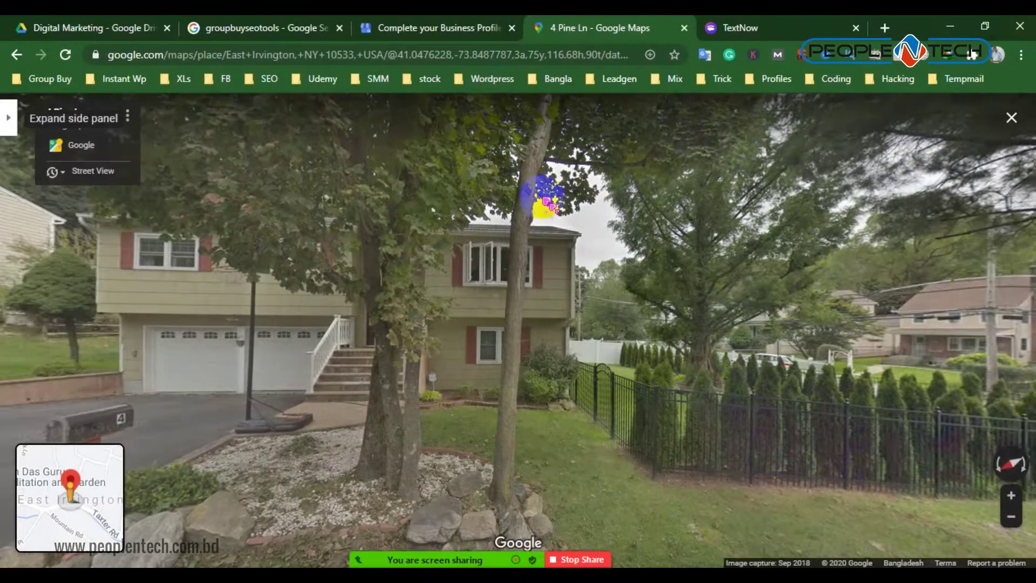
Upload the Capture screenshot of the house as the business photo and move past the photos step
{"action": "left_click", "coordinate": [429, 28]}
{"action": "left_click", "coordinate": [399, 221]}
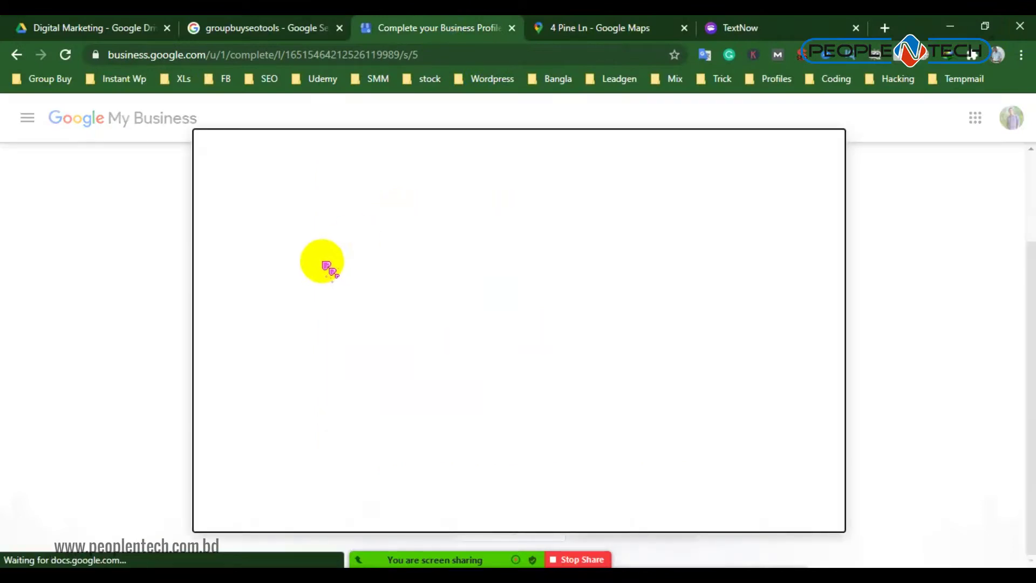
{"action": "left_click", "coordinate": [482, 341]}
{"action": "left_click", "coordinate": [351, 189]}
{"action": "left_click", "coordinate": [383, 352]}
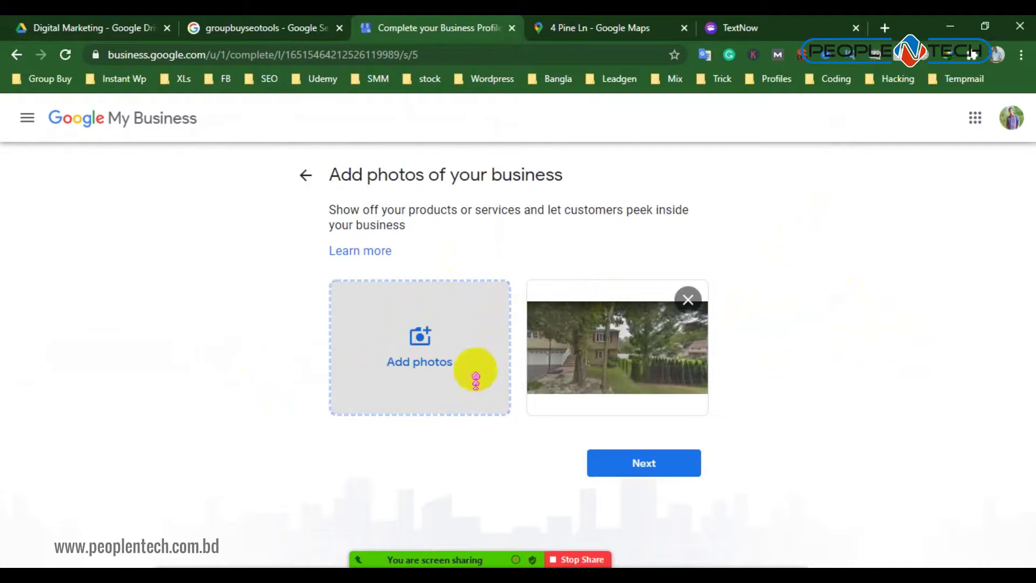
{"action": "left_click", "coordinate": [648, 460]}
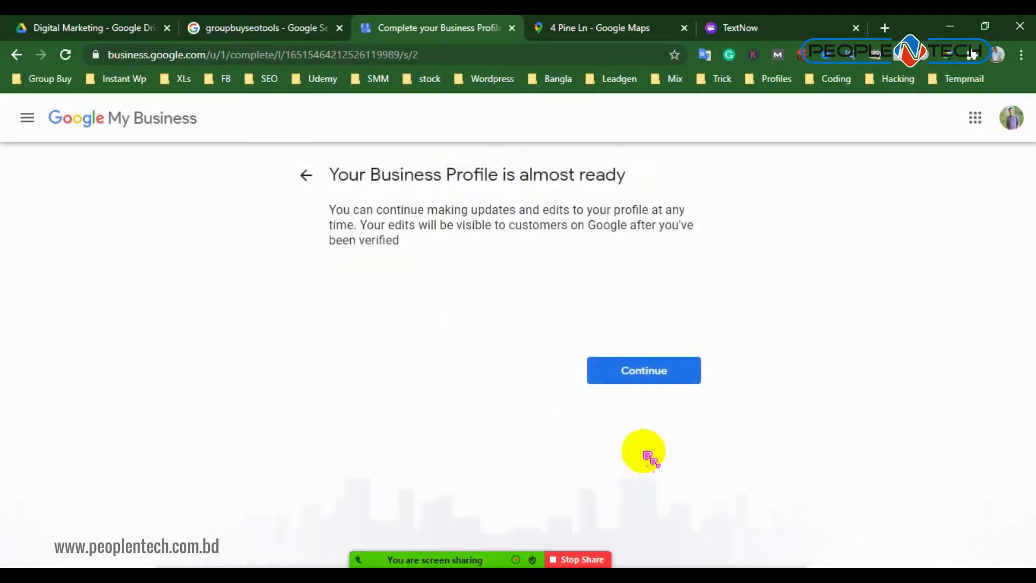
Continue to the business dashboard and dismiss the welcome message
{"action": "left_click", "coordinate": [665, 373]}
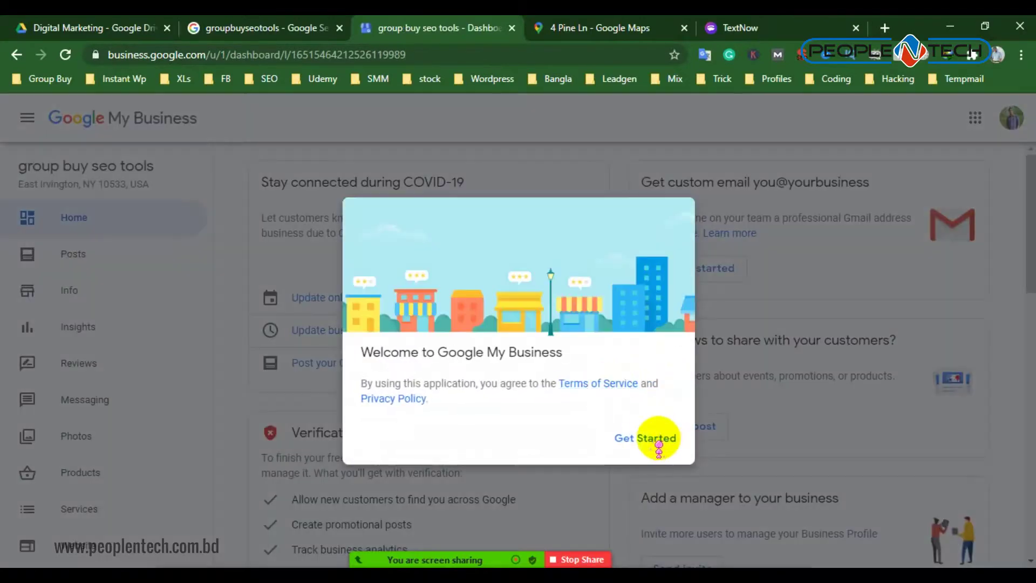
{"action": "left_click", "coordinate": [659, 446]}
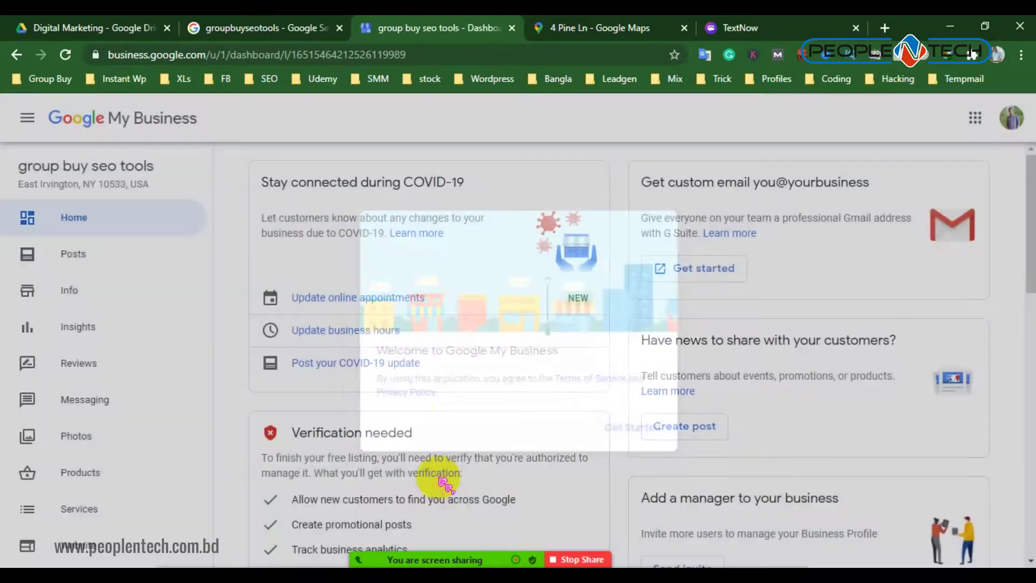
{"action": "scroll", "coordinate": [432, 411], "scroll_direction": "down", "scroll_amount": 5}
{"action": "scroll", "coordinate": [472, 418], "scroll_direction": "down", "scroll_amount": 4}
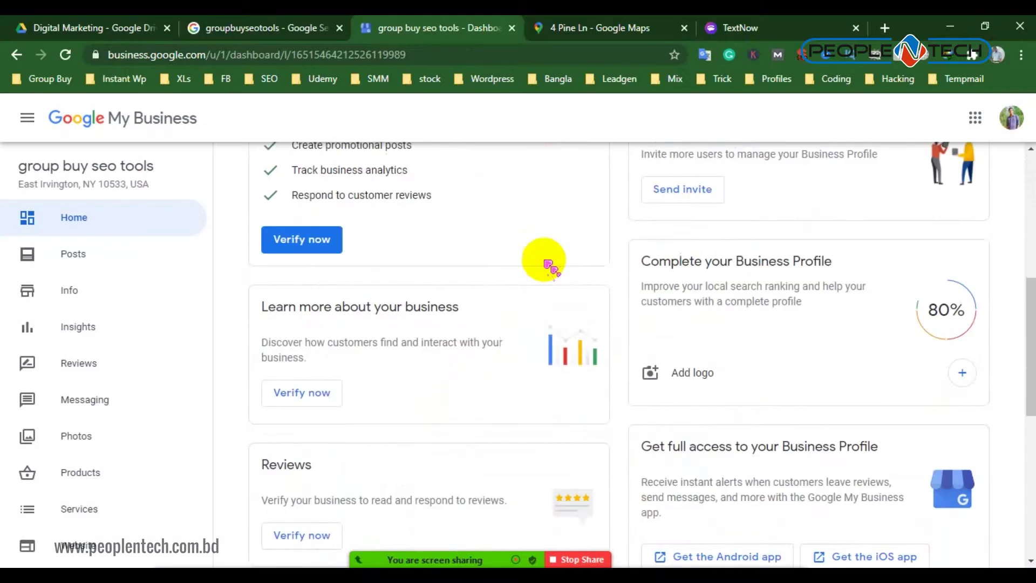
{"action": "scroll", "coordinate": [540, 300], "scroll_direction": "up", "scroll_amount": 4}
{"action": "scroll", "coordinate": [804, 289], "scroll_direction": "down", "scroll_amount": 1}
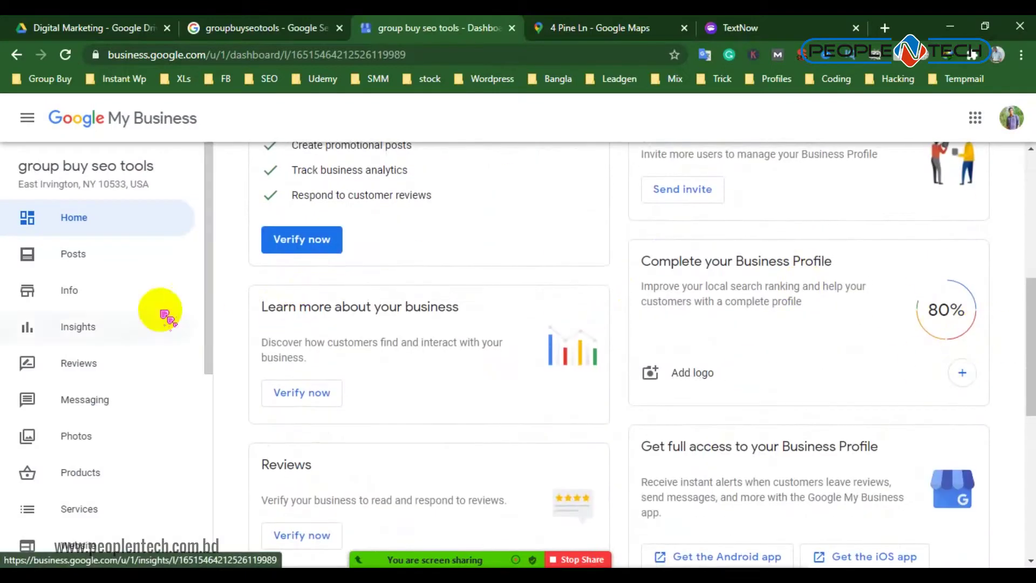
{"action": "scroll", "coordinate": [103, 335], "scroll_direction": "down", "scroll_amount": 7}
{"action": "scroll", "coordinate": [101, 411], "scroll_direction": "up", "scroll_amount": 6}
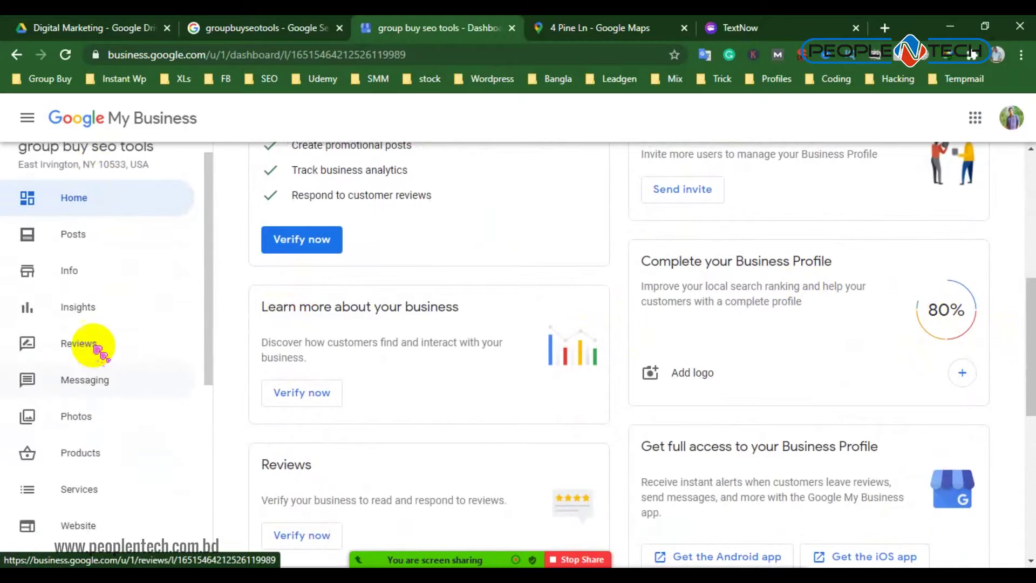
{"action": "scroll", "coordinate": [100, 346], "scroll_direction": "up", "scroll_amount": 1}
Go to the Posts page, dismiss the offer-post introduction, and look over the post options
{"action": "left_click", "coordinate": [70, 253]}
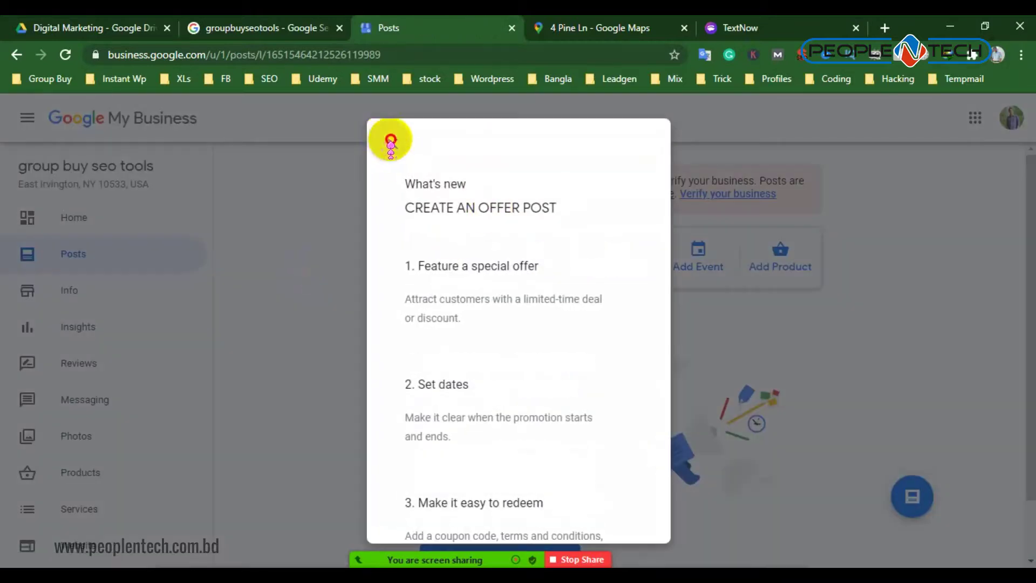
{"action": "left_click", "coordinate": [391, 142]}
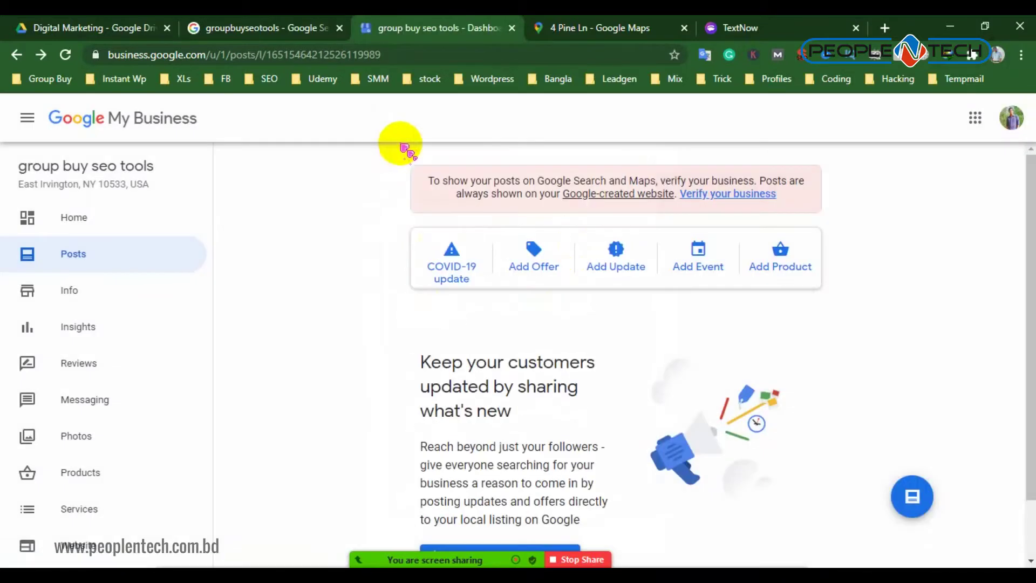
{"action": "scroll", "coordinate": [536, 356], "scroll_direction": "down", "scroll_amount": 1}
{"action": "scroll", "coordinate": [540, 351], "scroll_direction": "up", "scroll_amount": 1}
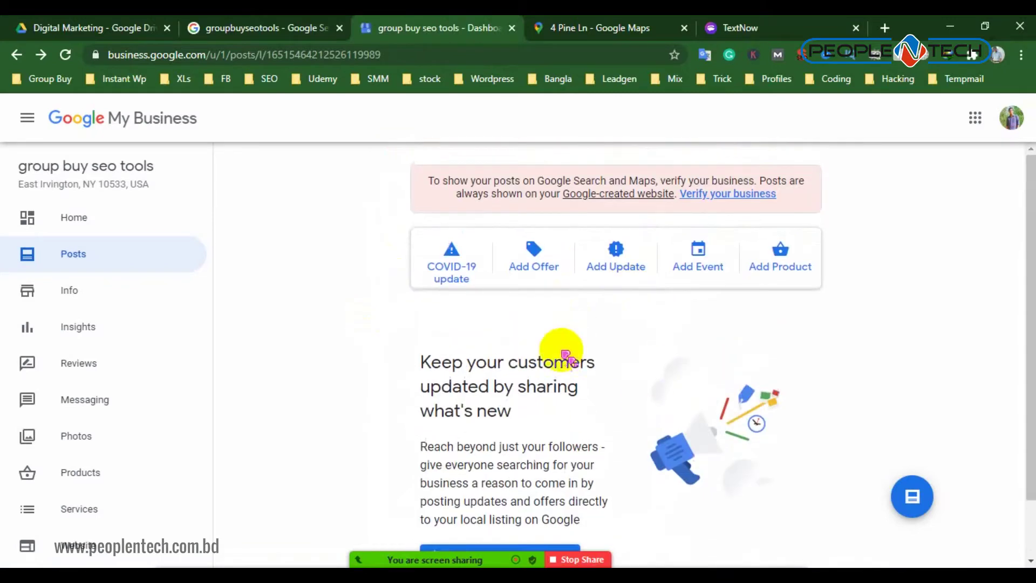
{"action": "scroll", "coordinate": [567, 344], "scroll_direction": "down", "scroll_amount": 1}
{"action": "scroll", "coordinate": [421, 430], "scroll_direction": "up", "scroll_amount": 1}
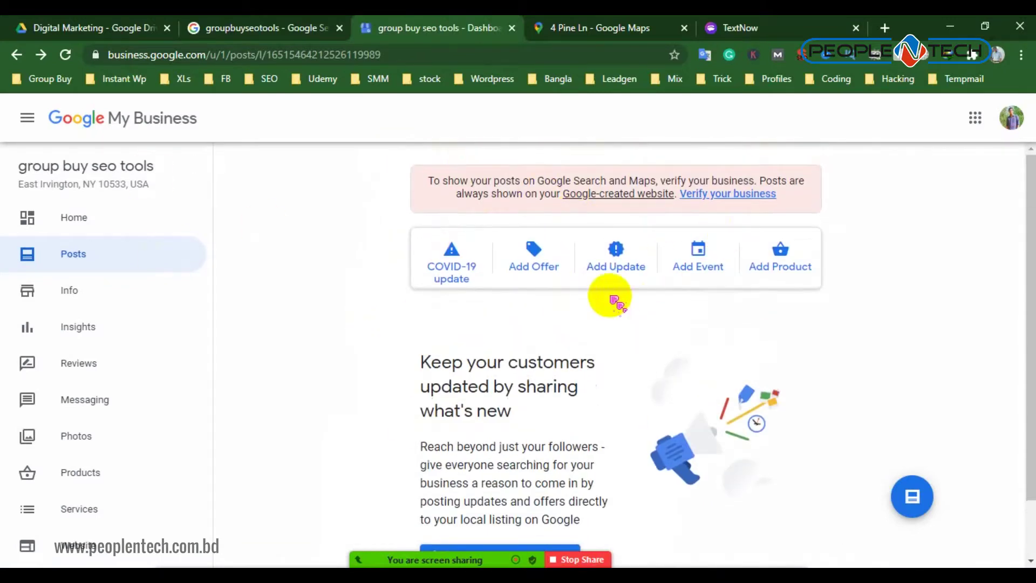
Review the Info page's name, category, service area, 24-hour hours, phone and website
{"action": "left_click", "coordinate": [80, 287]}
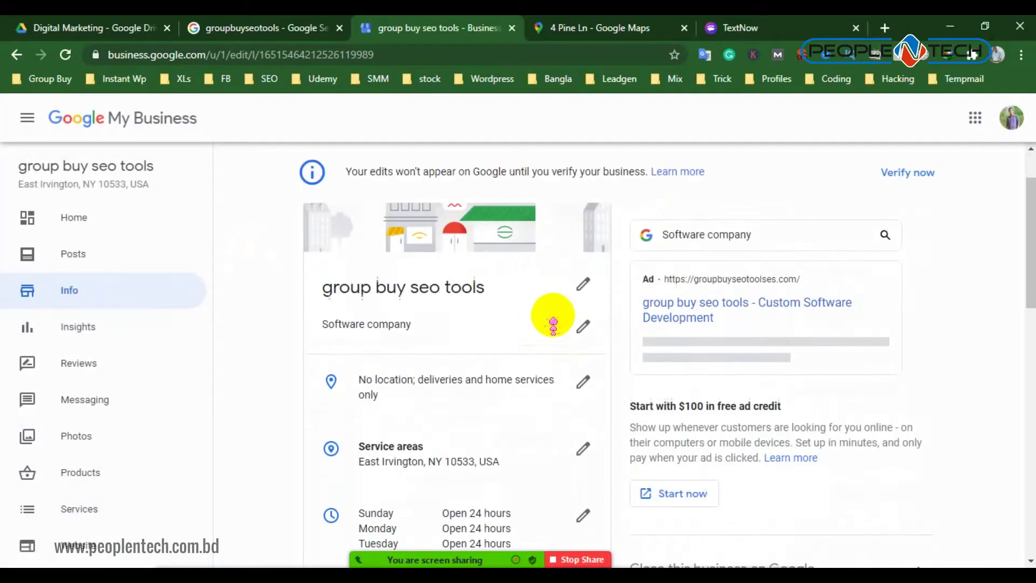
{"action": "scroll", "coordinate": [539, 326], "scroll_direction": "down", "scroll_amount": 3}
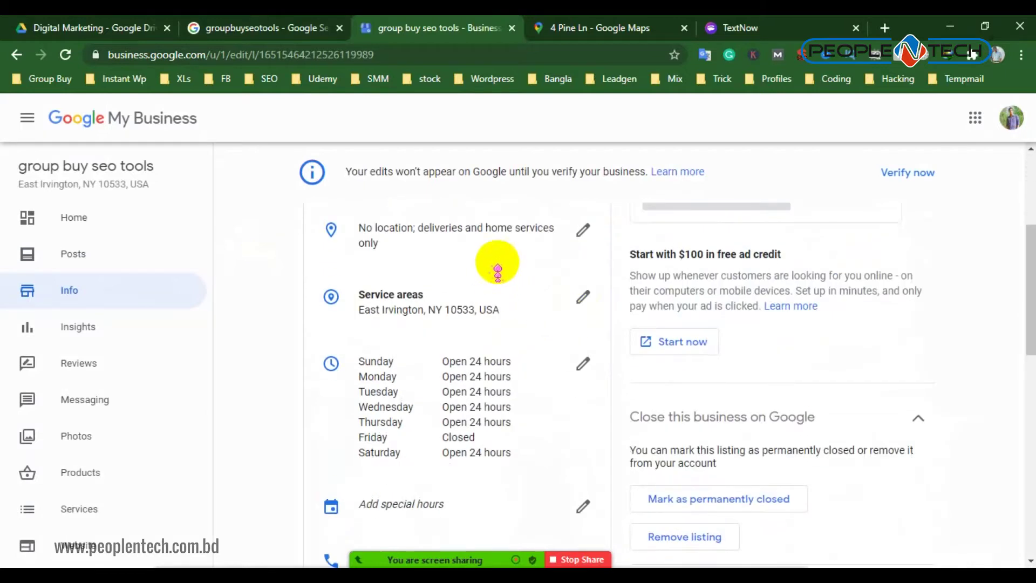
{"action": "scroll", "coordinate": [459, 340], "scroll_direction": "down", "scroll_amount": 3}
{"action": "scroll", "coordinate": [458, 354], "scroll_direction": "down", "scroll_amount": 4}
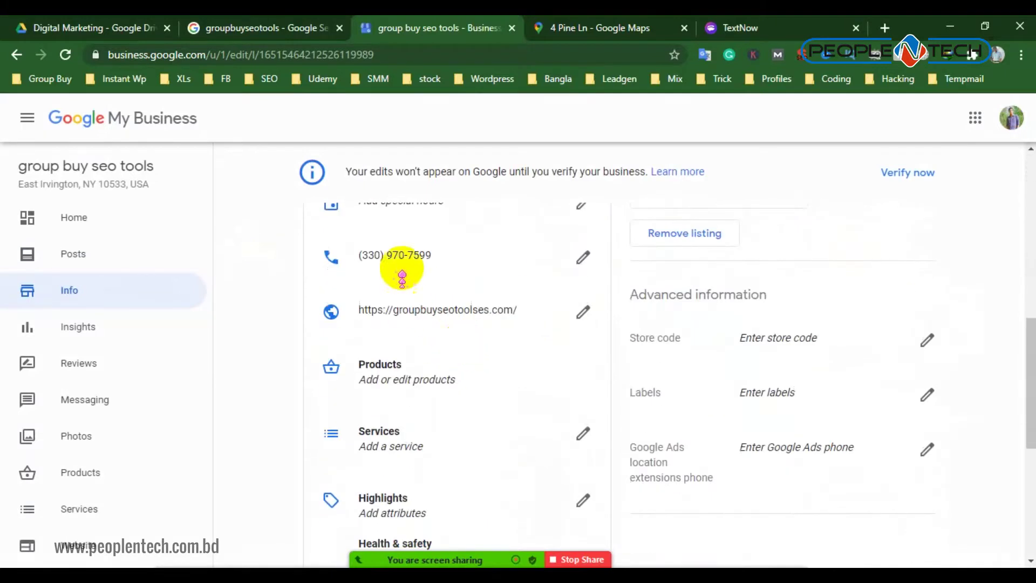
{"action": "scroll", "coordinate": [459, 340], "scroll_direction": "down", "scroll_amount": 2}
{"action": "scroll", "coordinate": [380, 281], "scroll_direction": "up", "scroll_amount": 2}
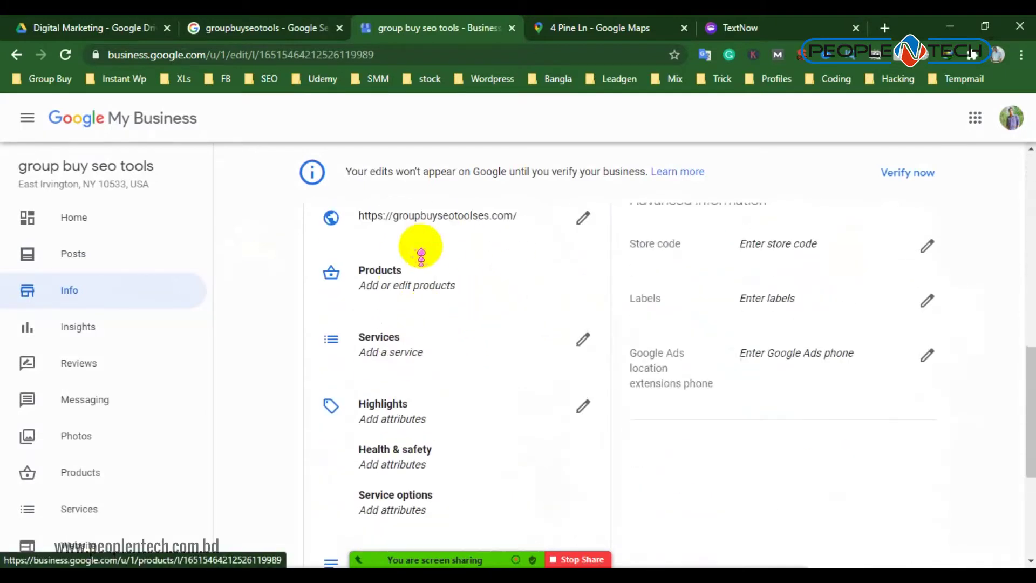
Load the training.creativeniloy.com WordPress login page in a new tab
{"action": "left_click", "coordinate": [885, 28]}
{"action": "type", "text": "crea"}
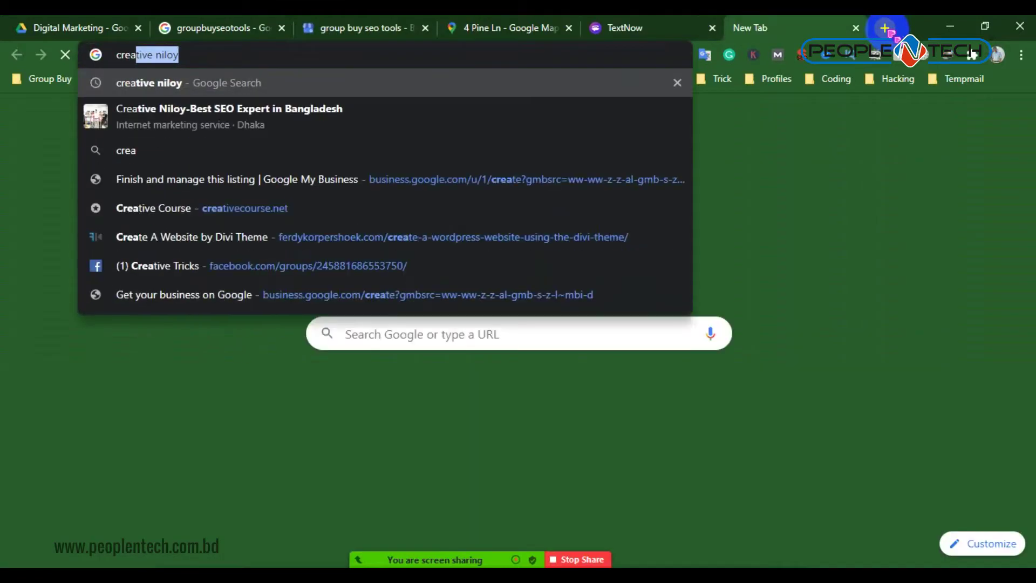
{"action": "type", "text": "tive"}
{"action": "key", "text": "Down"}
{"action": "key", "text": "Down"}
{"action": "key", "text": "Down"}
{"action": "key", "text": "Down"}
{"action": "key", "text": "Down"}
{"action": "key", "text": "Down"}
{"action": "key", "text": "Down"}
{"action": "key", "text": "Return"}
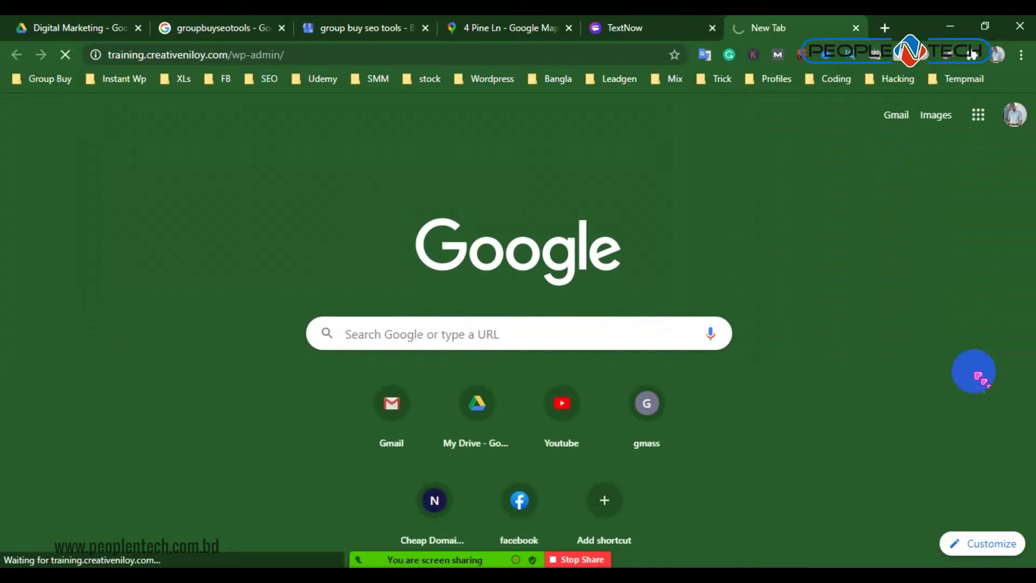
Search Google for 'creative' niloy from the address bar
{"action": "left_click", "coordinate": [270, 54]}
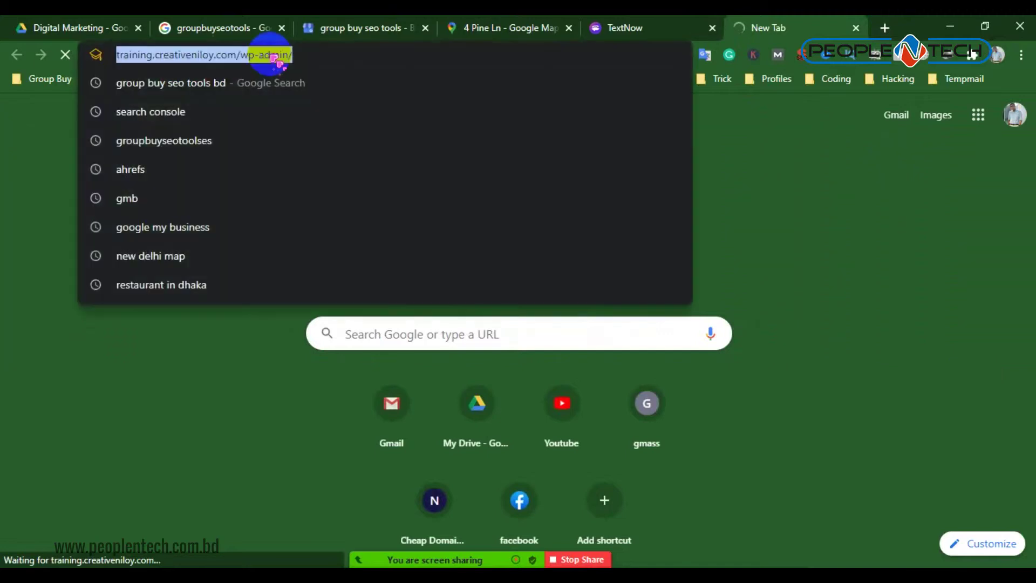
{"action": "type", "text": "creative"}
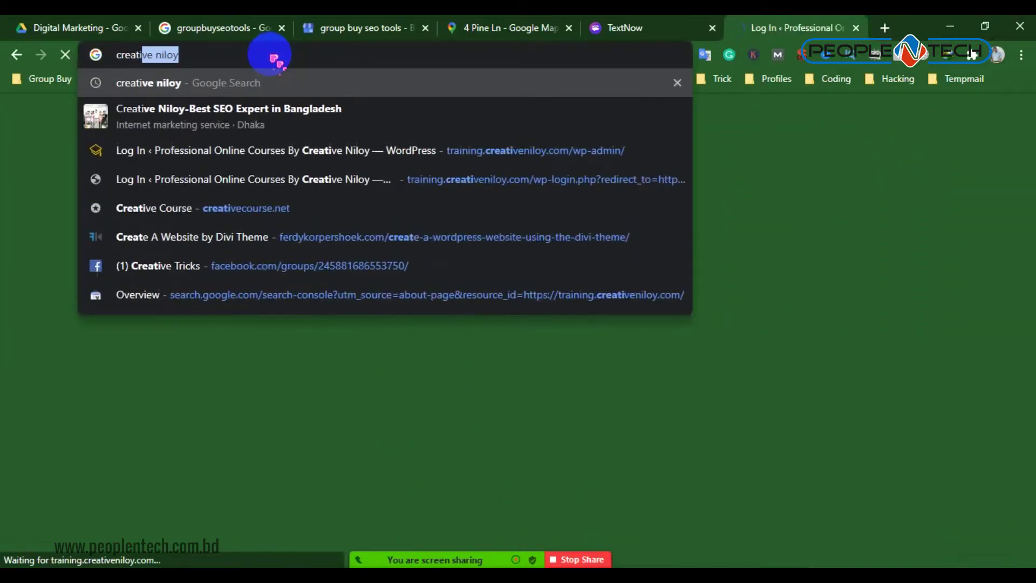
{"action": "key", "text": "Return"}
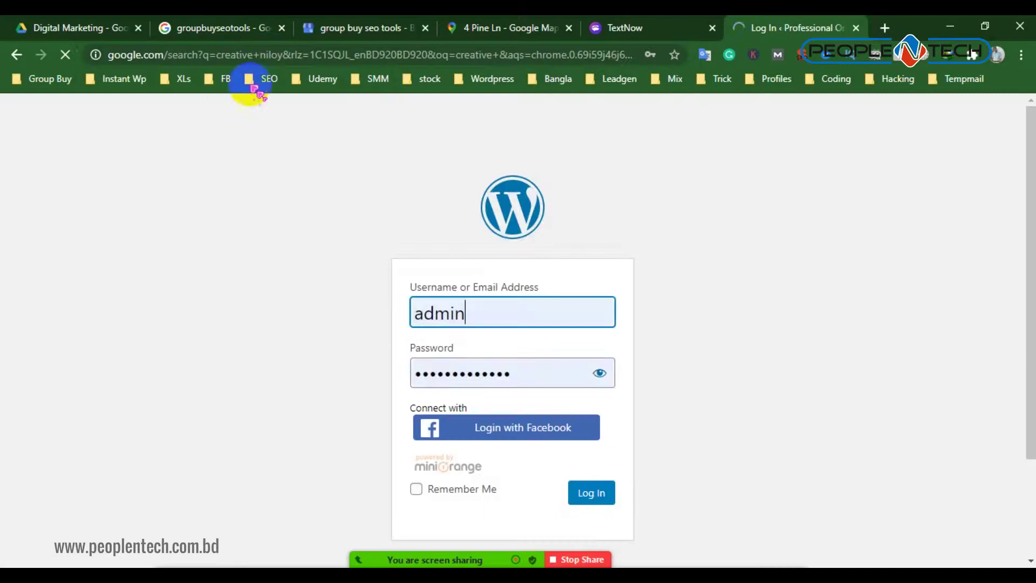
Return to the group buy seo tools listing's Info page, passing through the Street View and search tabs
{"action": "scroll", "coordinate": [1028, 351], "scroll_direction": "down", "scroll_amount": 5}
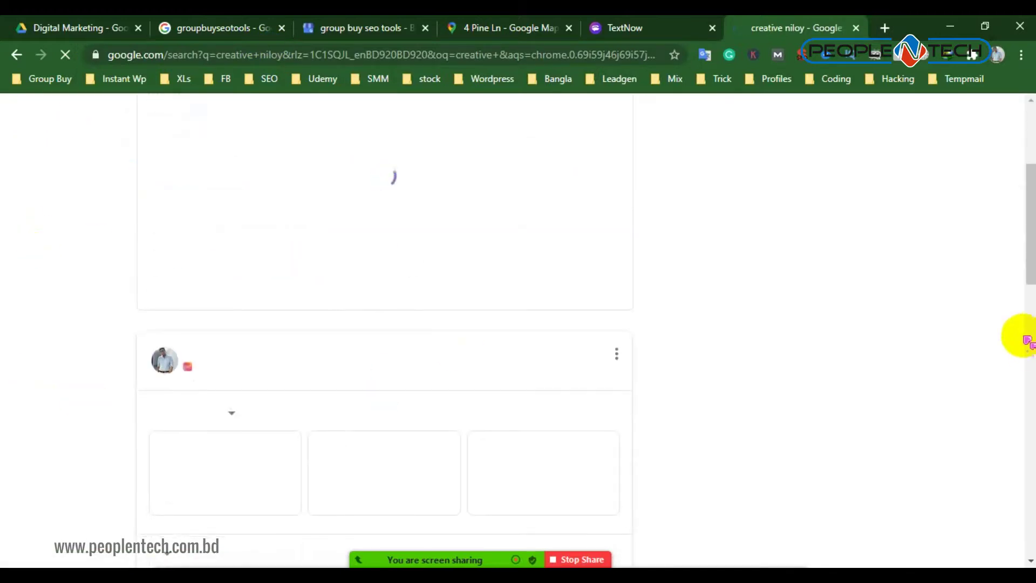
{"action": "scroll", "coordinate": [852, 331], "scroll_direction": "down", "scroll_amount": 5}
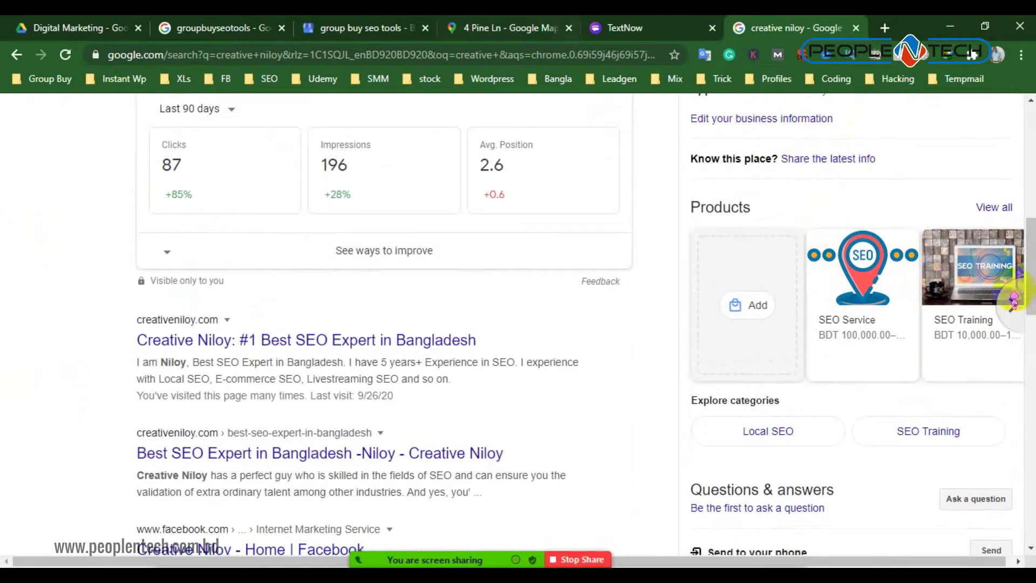
{"action": "left_click", "coordinate": [482, 34]}
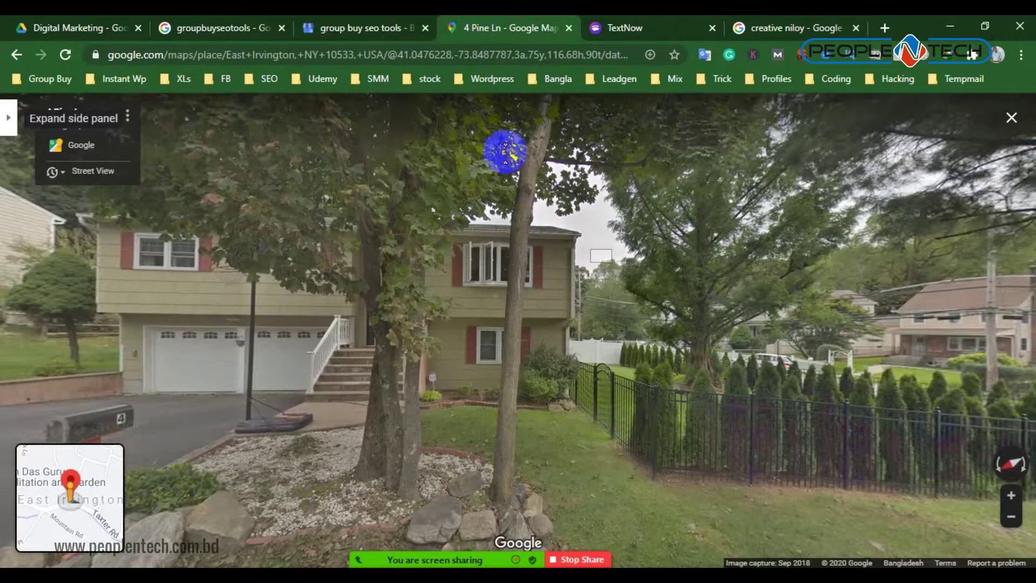
{"action": "left_click", "coordinate": [240, 25]}
{"action": "left_click", "coordinate": [400, 22]}
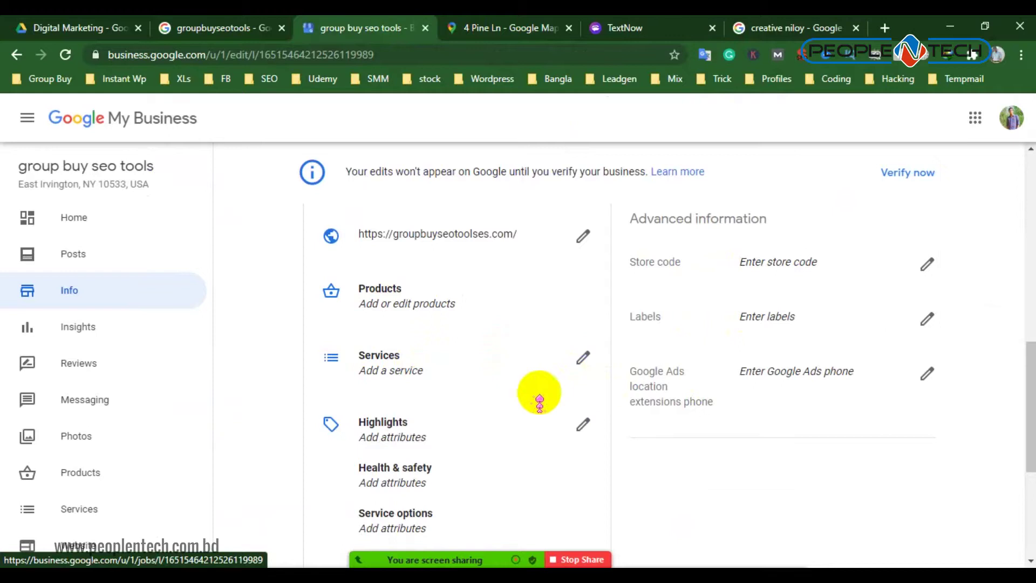
Set the listing's opening date to year 2019, December, day 20, and apply it
{"action": "scroll", "coordinate": [470, 415], "scroll_direction": "down", "scroll_amount": 1}
{"action": "scroll", "coordinate": [470, 413], "scroll_direction": "down", "scroll_amount": 3}
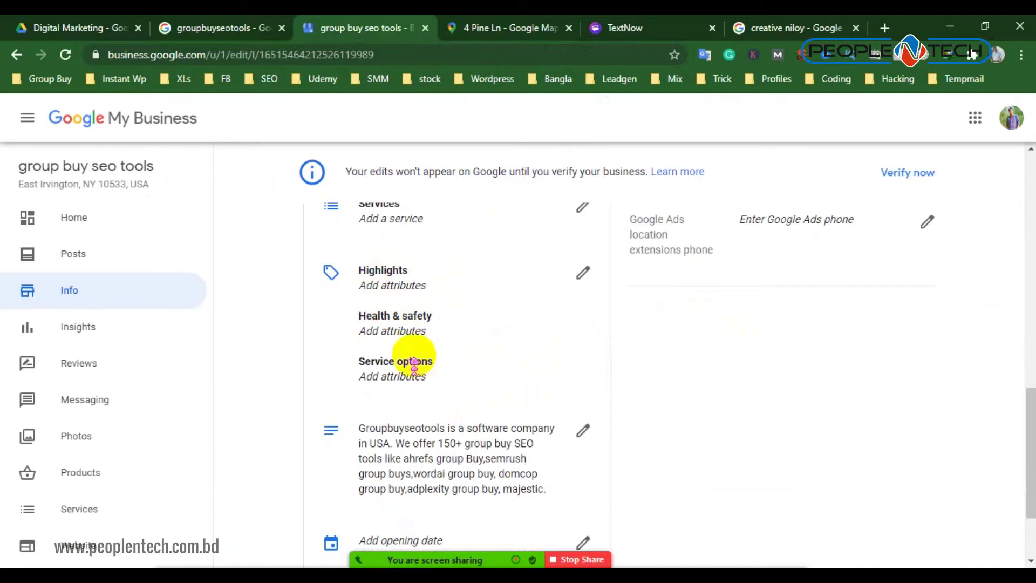
{"action": "scroll", "coordinate": [465, 340], "scroll_direction": "down", "scroll_amount": 3}
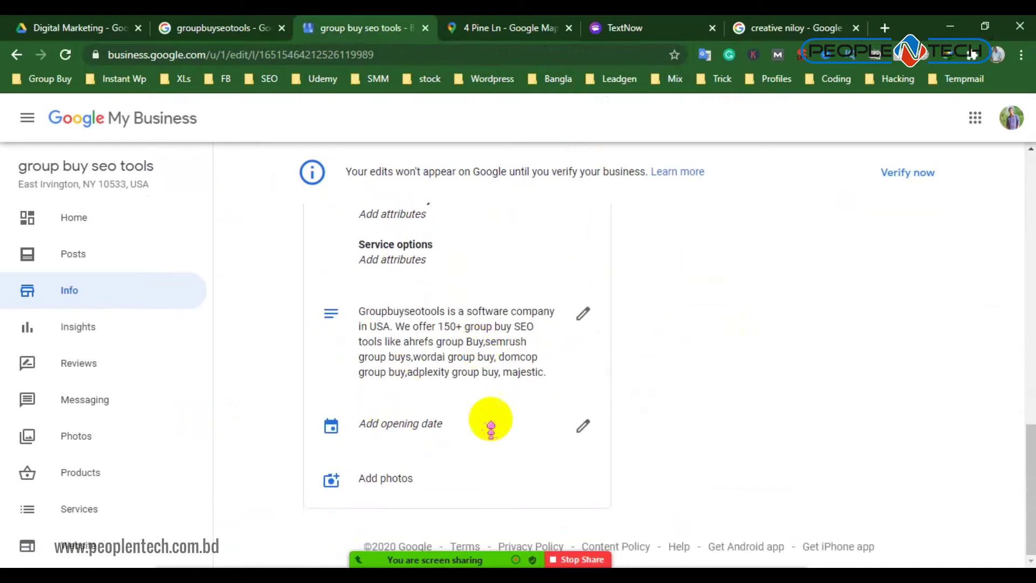
{"action": "left_click", "coordinate": [584, 426]}
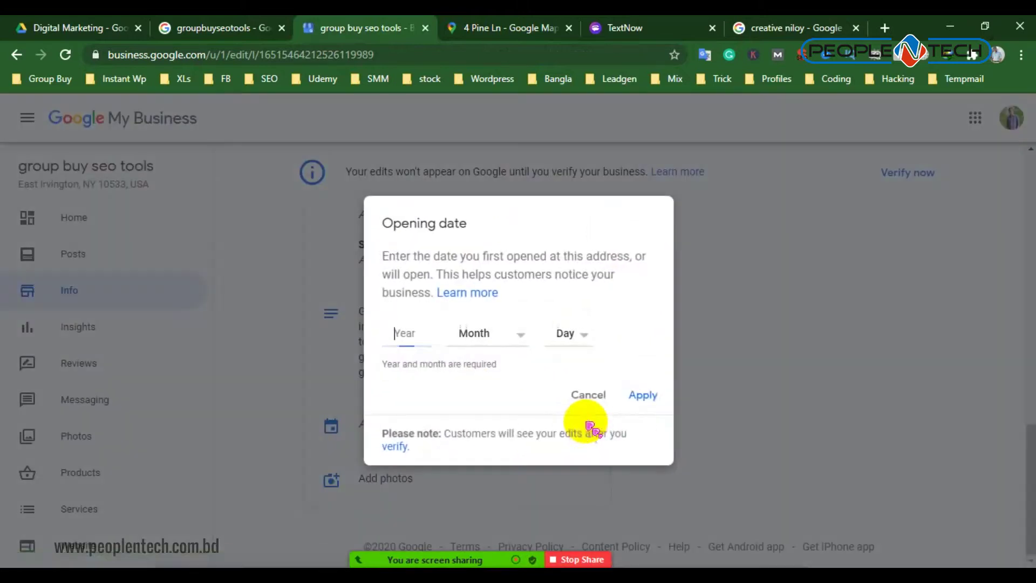
{"action": "left_click", "coordinate": [413, 327]}
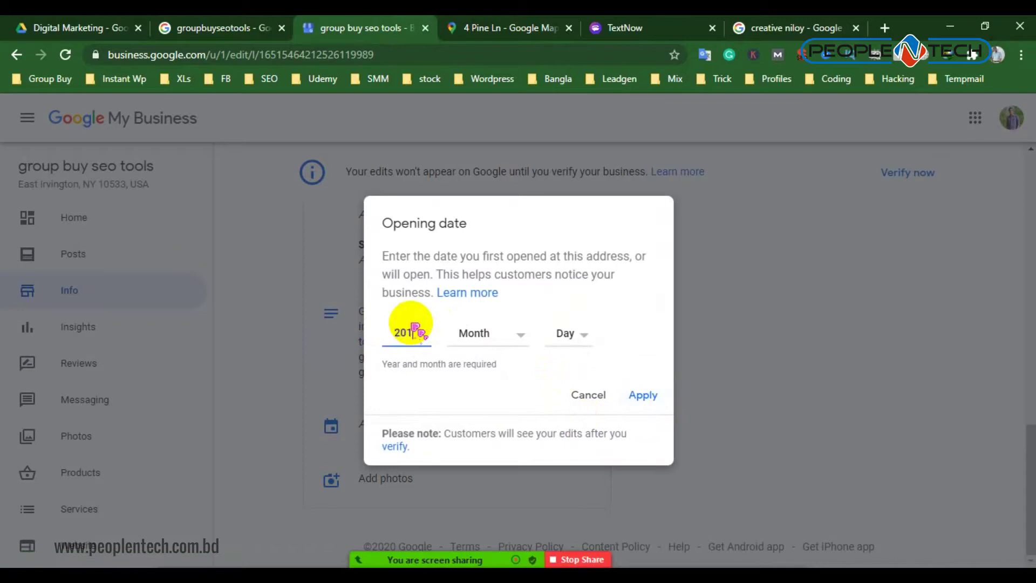
{"action": "left_click", "coordinate": [511, 339]}
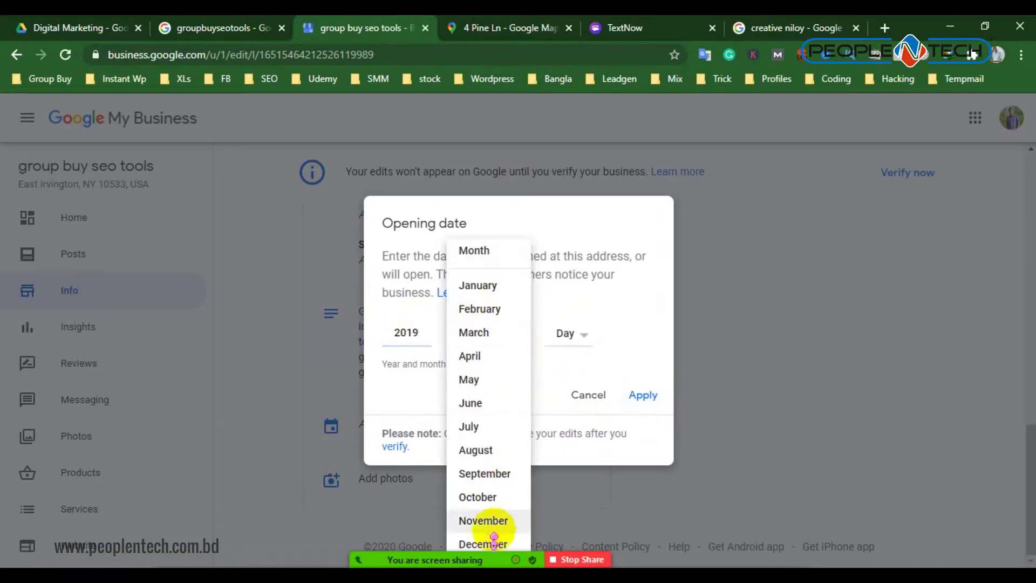
{"action": "left_click", "coordinate": [494, 543]}
{"action": "left_click", "coordinate": [587, 336]}
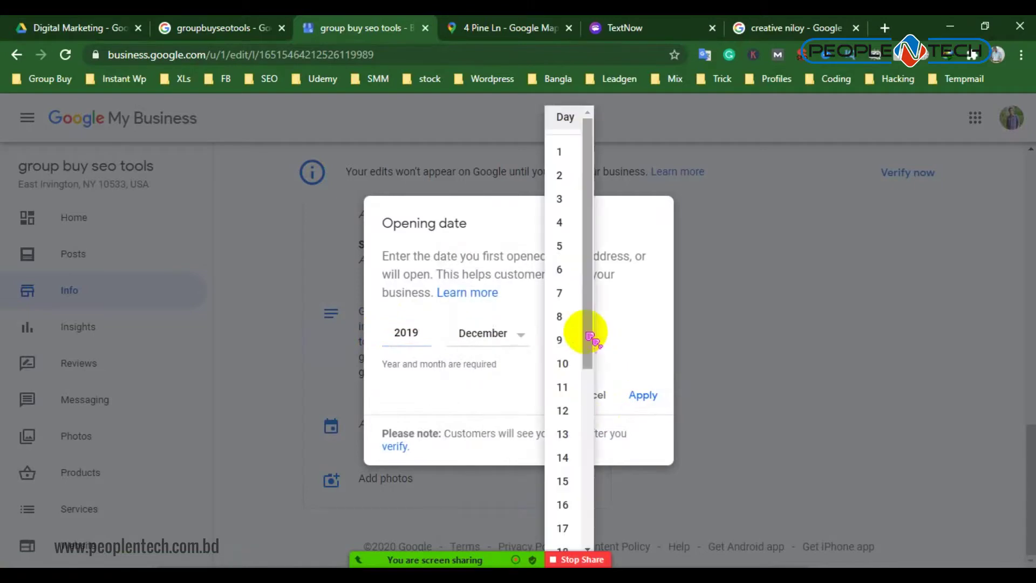
{"action": "scroll", "coordinate": [572, 405], "scroll_direction": "down", "scroll_amount": 2}
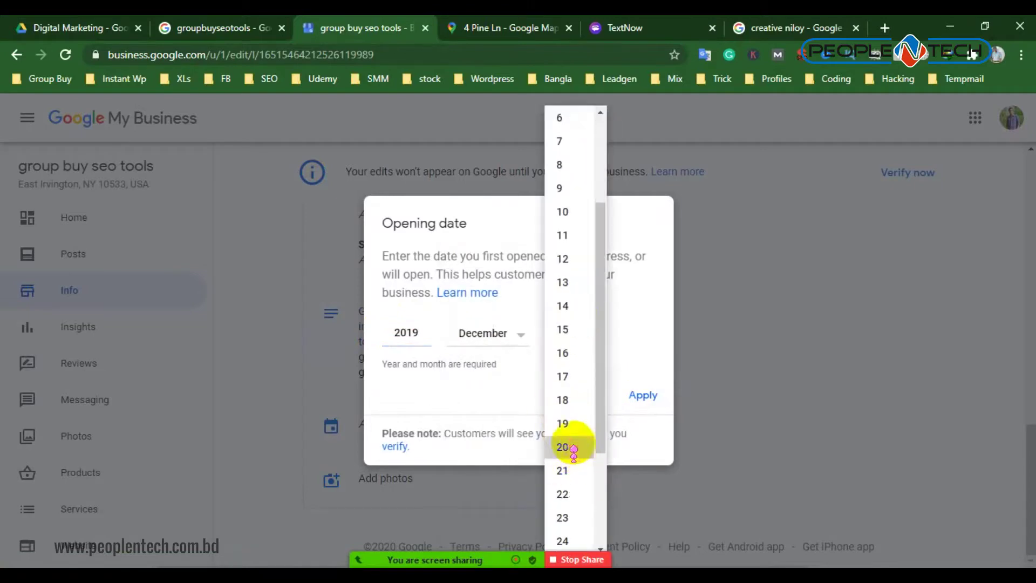
{"action": "left_click", "coordinate": [574, 446]}
{"action": "left_click", "coordinate": [644, 395]}
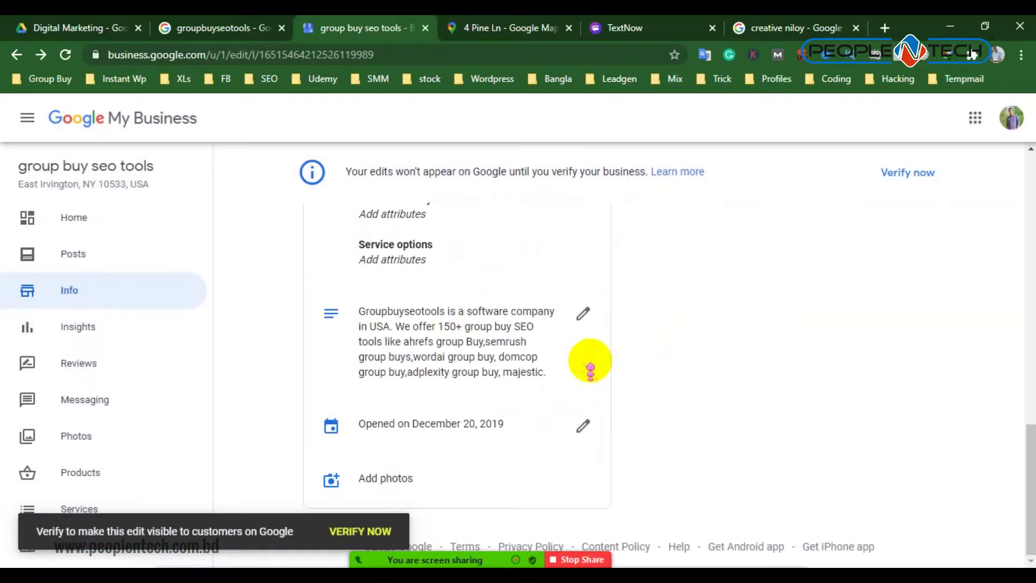
{"action": "scroll", "coordinate": [495, 346], "scroll_direction": "up", "scroll_amount": 2}
{"action": "scroll", "coordinate": [494, 345], "scroll_direction": "up", "scroll_amount": 1}
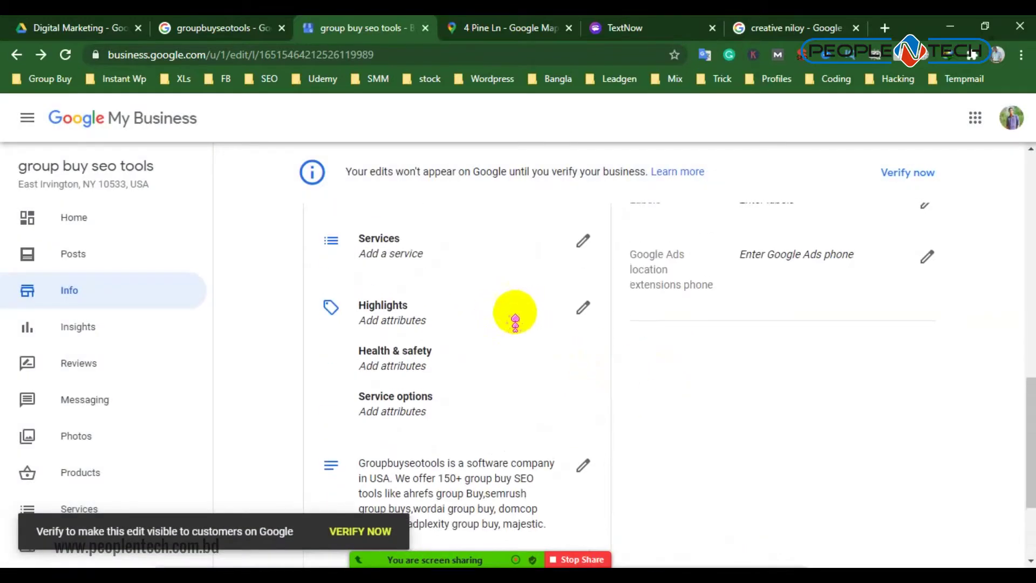
{"action": "left_click", "coordinate": [582, 309]}
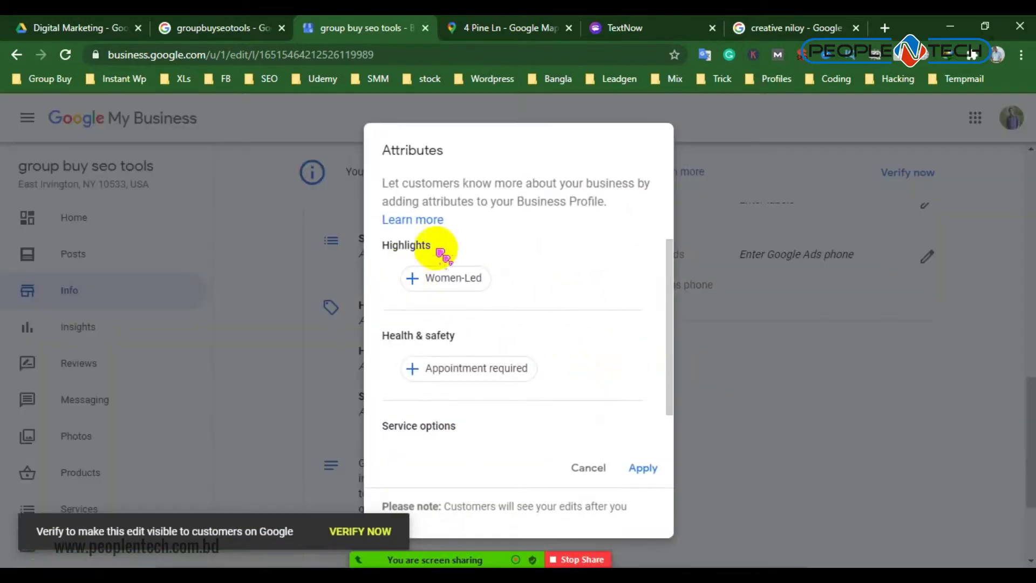
{"action": "scroll", "coordinate": [468, 405], "scroll_direction": "down", "scroll_amount": 1}
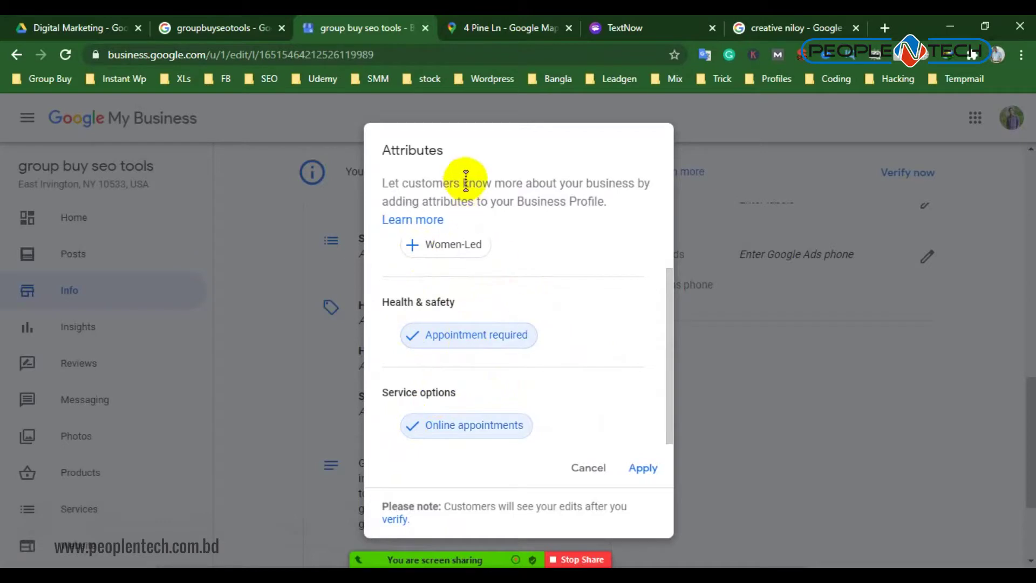
{"action": "left_click_drag", "start_coordinate": [433, 201], "coordinate": [589, 198]}
{"action": "left_click", "coordinate": [594, 239]}
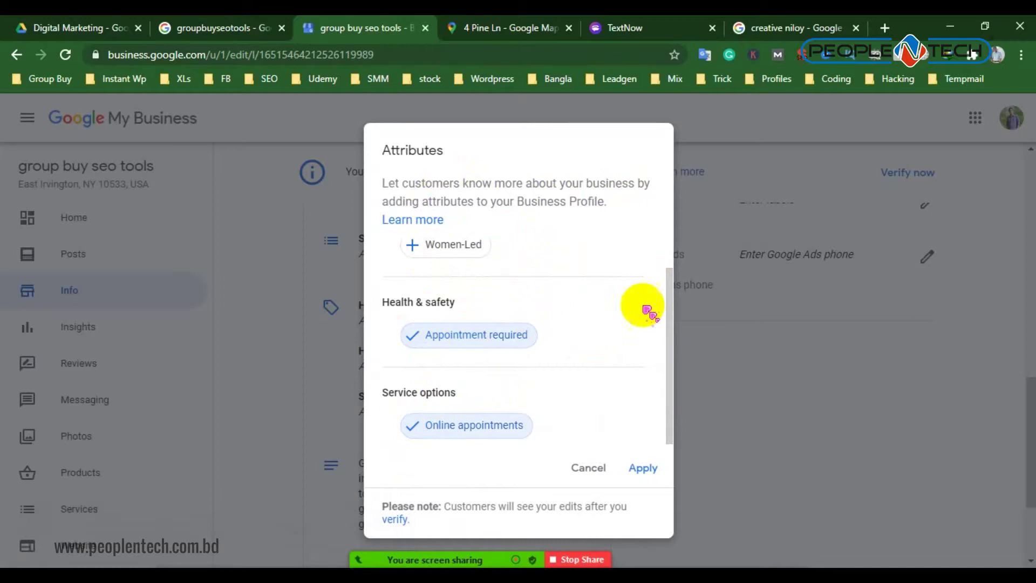
{"action": "left_click", "coordinate": [589, 467]}
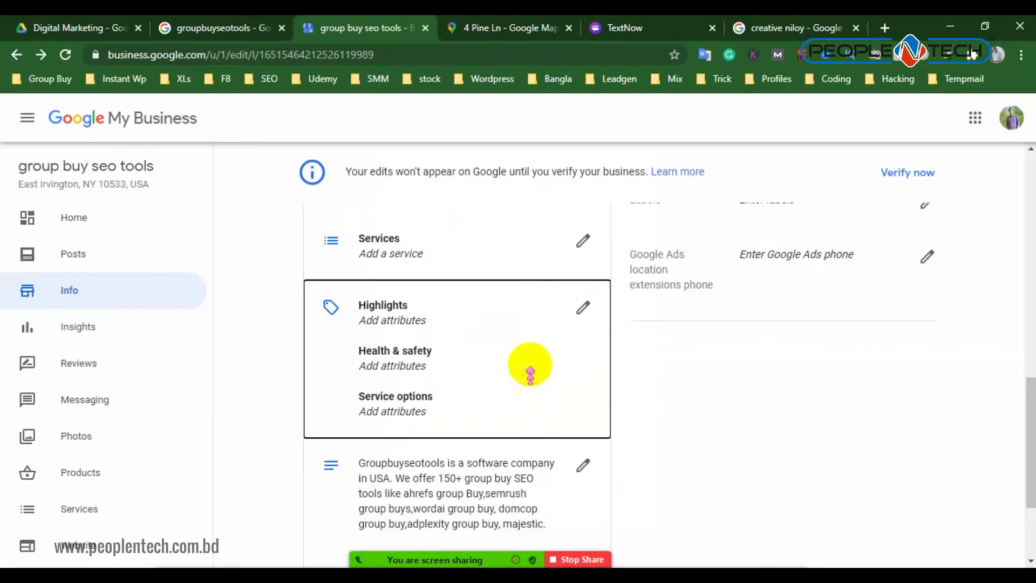
{"action": "scroll", "coordinate": [486, 410], "scroll_direction": "down", "scroll_amount": 3}
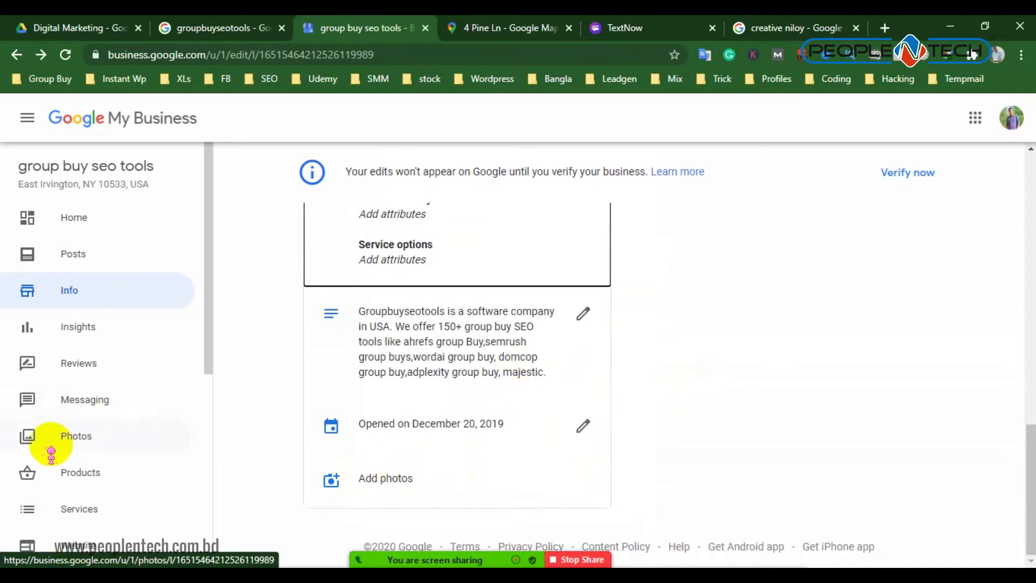
Browse the listing's Photos page past the posting tip, then open a new Google tab
{"action": "left_click", "coordinate": [77, 436]}
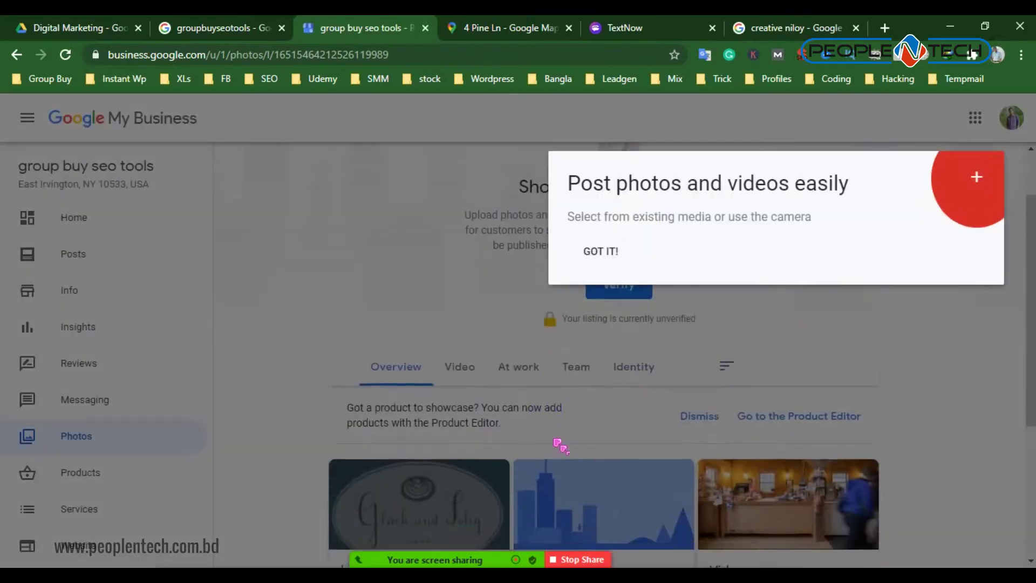
{"action": "left_click", "coordinate": [603, 253]}
{"action": "scroll", "coordinate": [378, 373], "scroll_direction": "down", "scroll_amount": 8}
{"action": "scroll", "coordinate": [442, 286], "scroll_direction": "up", "scroll_amount": 2}
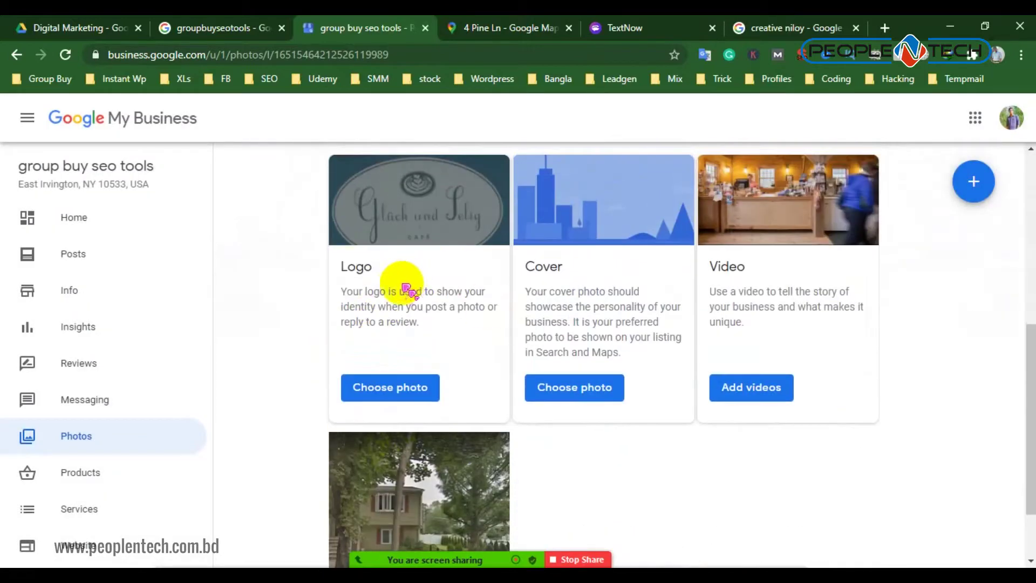
{"action": "scroll", "coordinate": [590, 486], "scroll_direction": "down", "scroll_amount": 2}
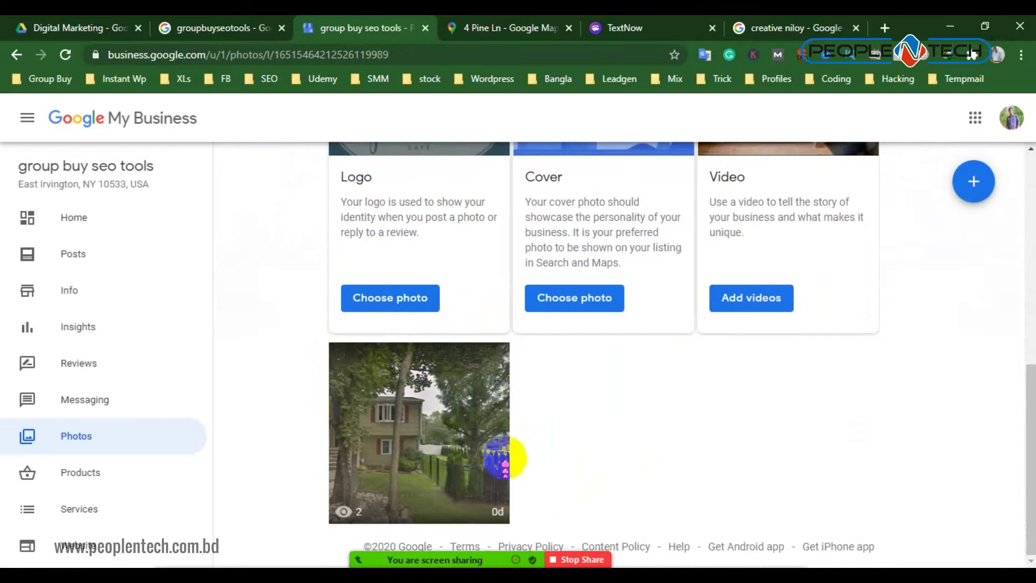
{"action": "scroll", "coordinate": [694, 440], "scroll_direction": "up", "scroll_amount": 5}
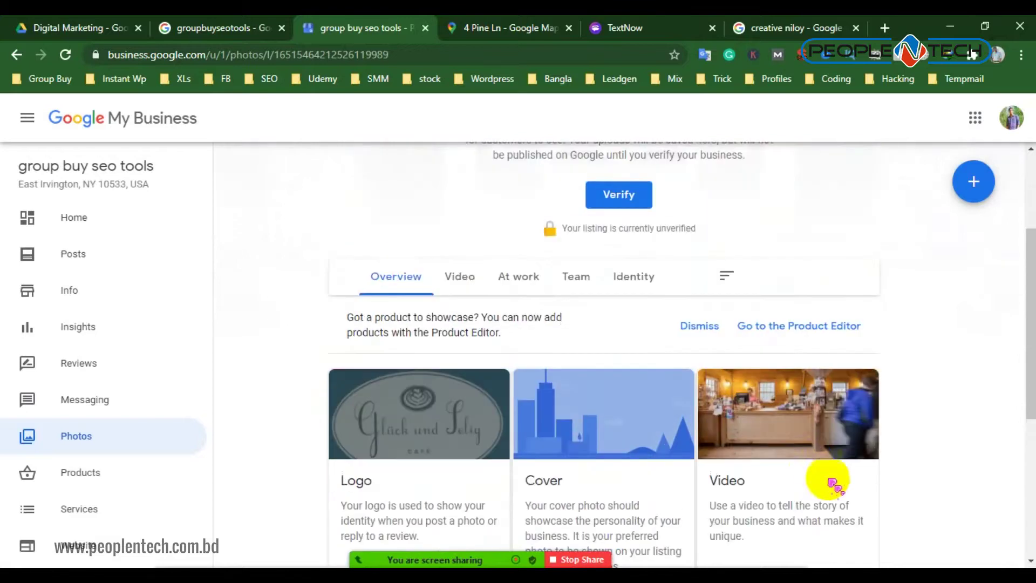
{"action": "left_click", "coordinate": [885, 29]}
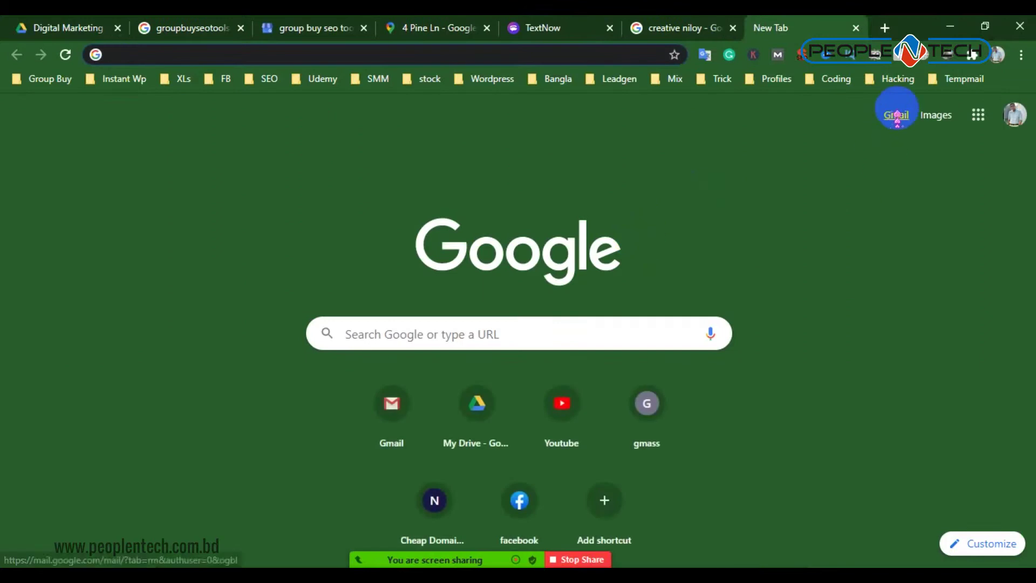
Open the second Google account's Gmail and look through its Updates and Primary inbox tabs
{"action": "left_click", "coordinate": [1015, 115]}
{"action": "left_click", "coordinate": [864, 337]}
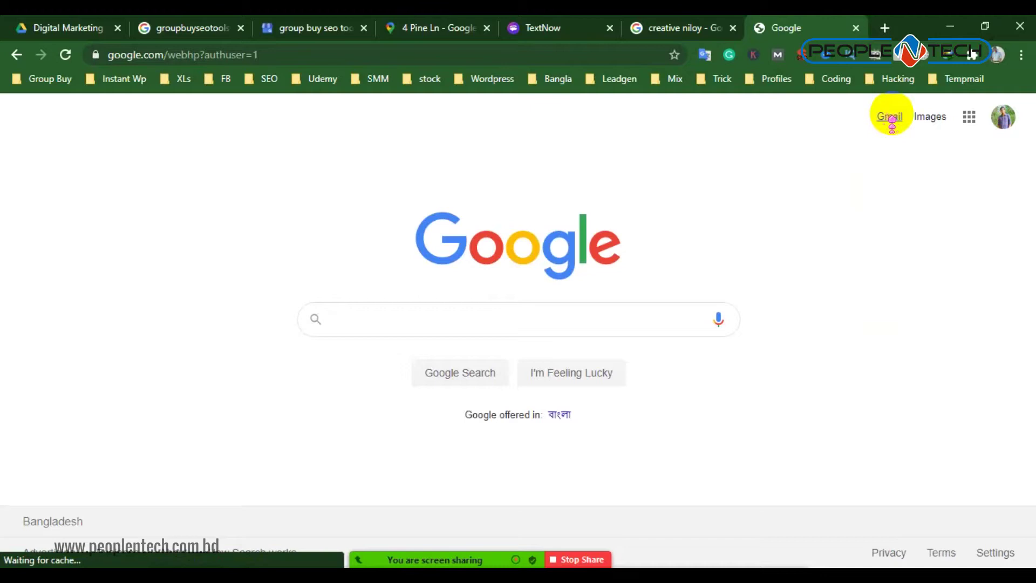
{"action": "left_click", "coordinate": [890, 117]}
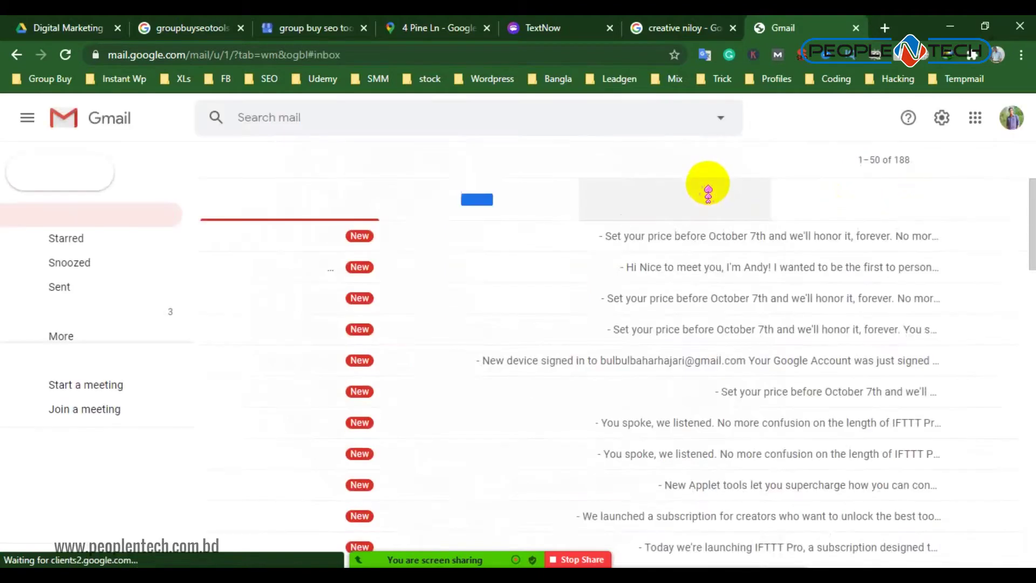
{"action": "left_click", "coordinate": [695, 211]}
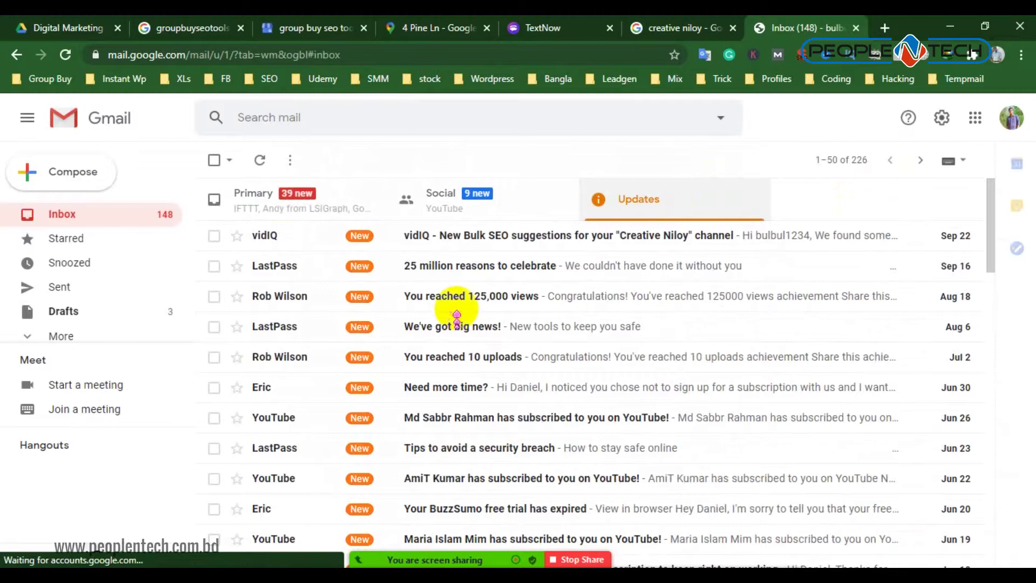
{"action": "left_click", "coordinate": [322, 214]}
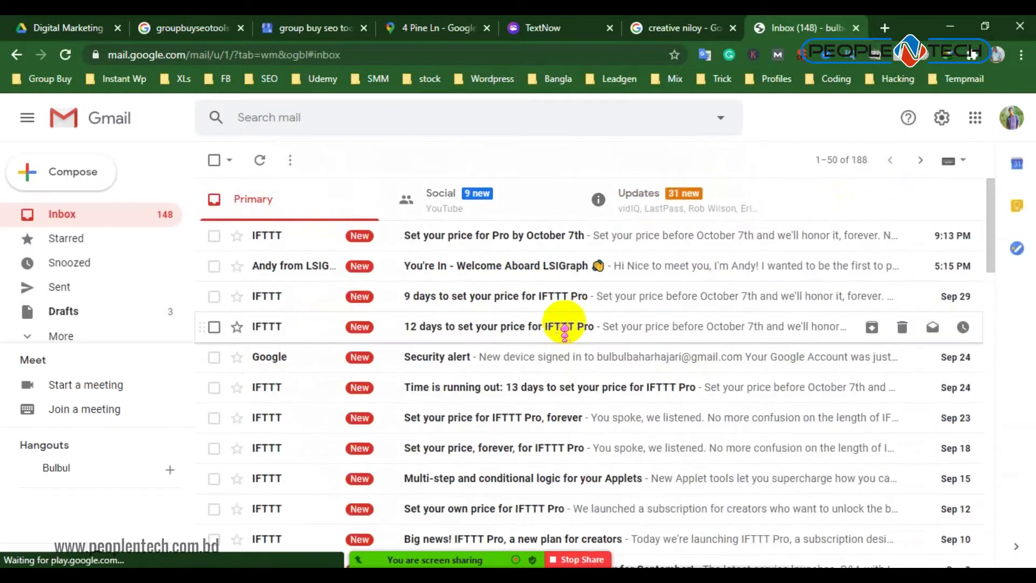
{"action": "scroll", "coordinate": [594, 421], "scroll_direction": "down", "scroll_amount": 10}
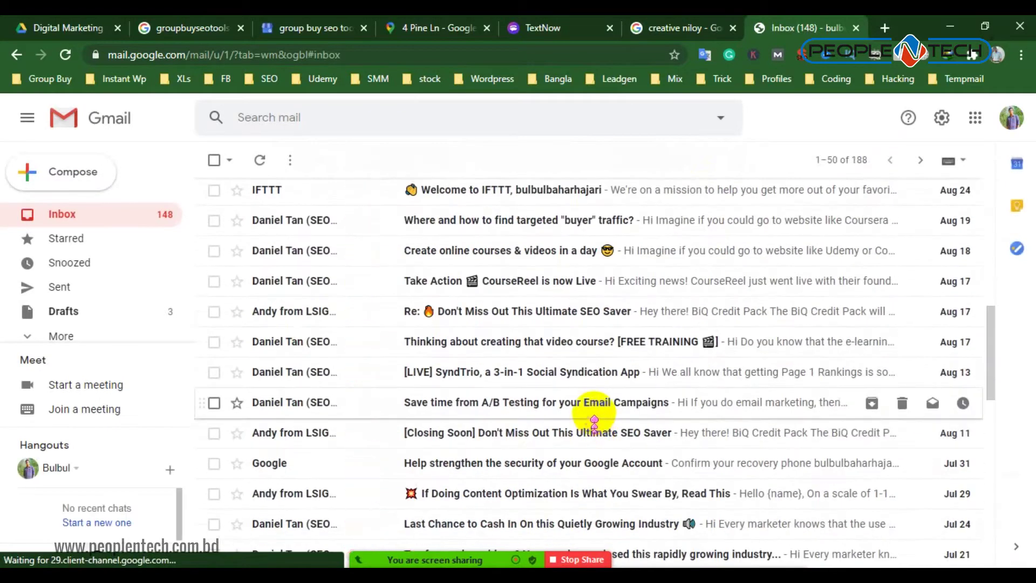
{"action": "scroll", "coordinate": [593, 421], "scroll_direction": "up", "scroll_amount": 10}
{"action": "scroll", "coordinate": [588, 400], "scroll_direction": "down", "scroll_amount": 8}
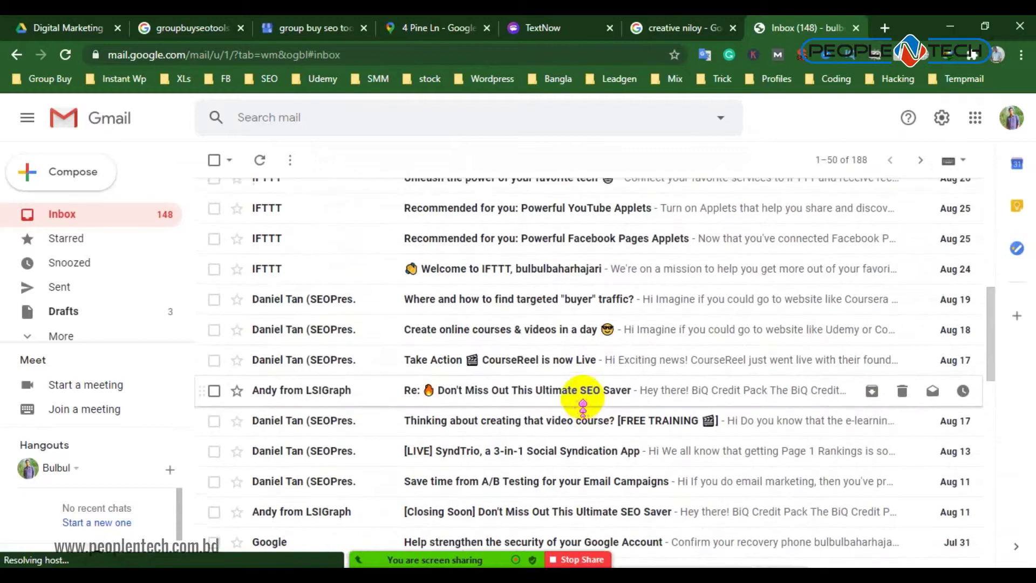
{"action": "scroll", "coordinate": [583, 402], "scroll_direction": "up", "scroll_amount": 8}
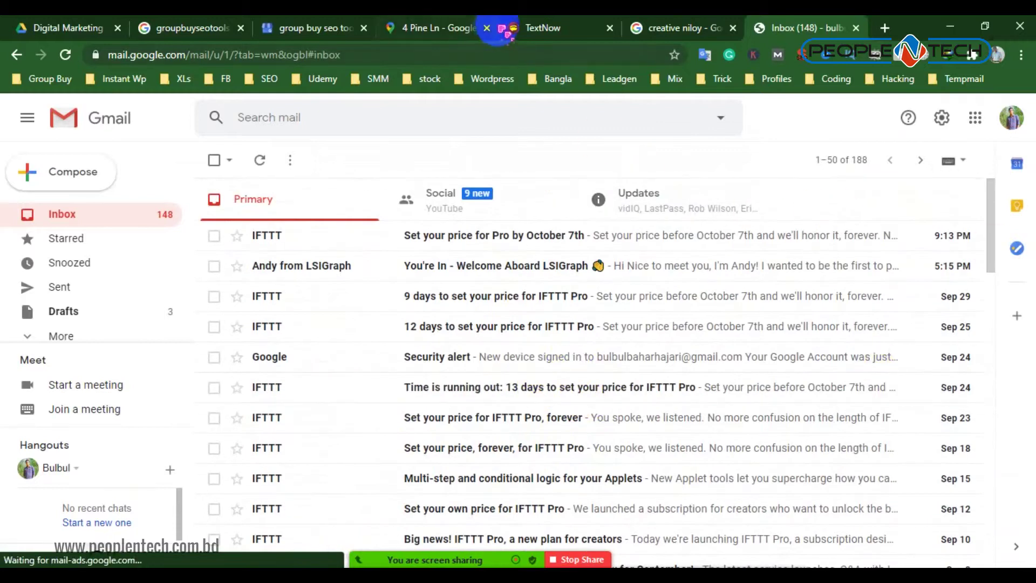
Return to the business listing's Photos page and scroll through it
{"action": "left_click", "coordinate": [323, 24]}
{"action": "scroll", "coordinate": [397, 266], "scroll_direction": "down", "scroll_amount": 5}
{"action": "scroll", "coordinate": [387, 258], "scroll_direction": "down", "scroll_amount": 2}
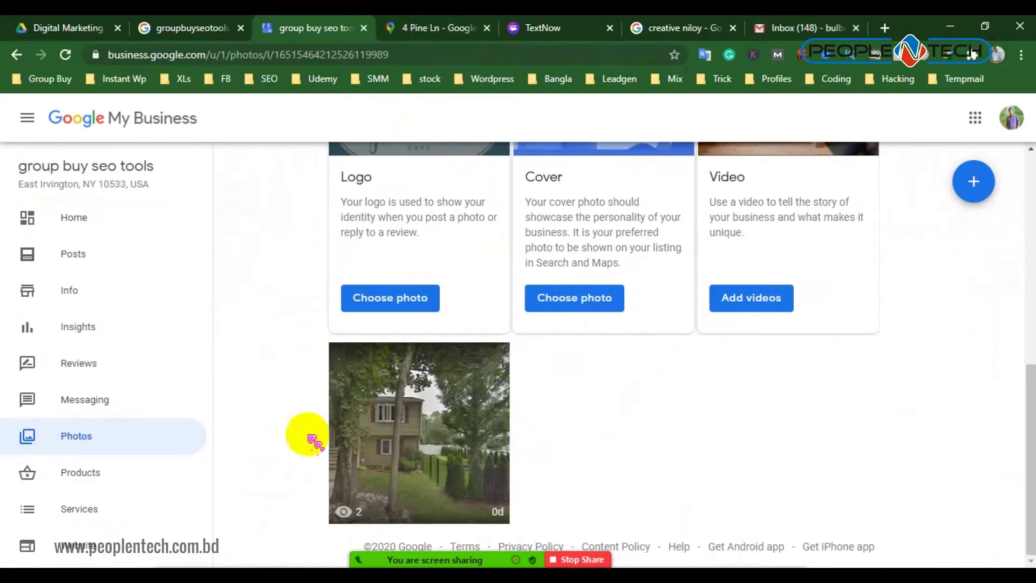
Start the free group-buy-seo-tools-software-company.business.site website from the Website section
{"action": "scroll", "coordinate": [81, 493], "scroll_direction": "down", "scroll_amount": 4}
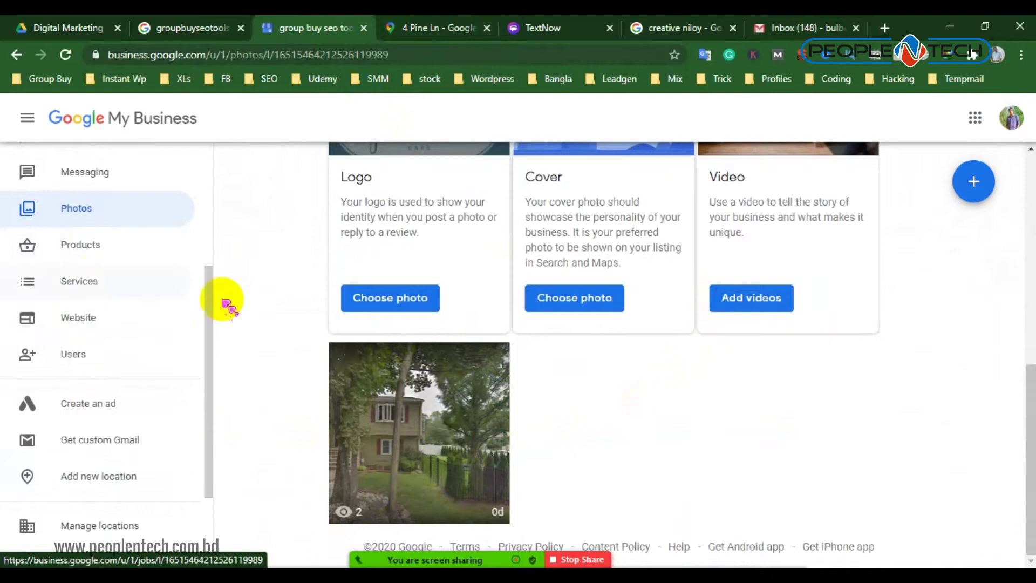
{"action": "left_click", "coordinate": [77, 320]}
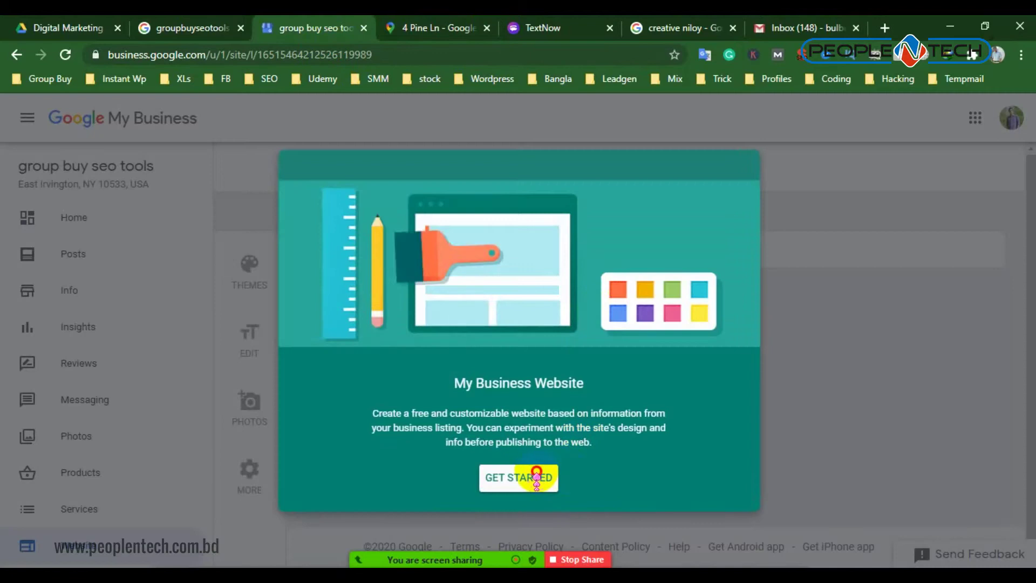
{"action": "left_click", "coordinate": [542, 476]}
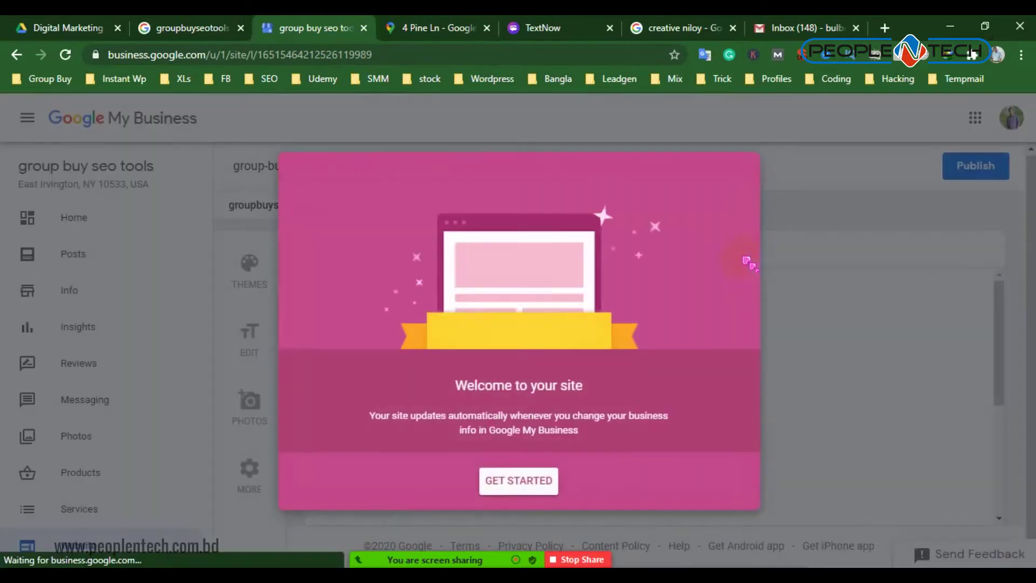
{"action": "left_click", "coordinate": [537, 482]}
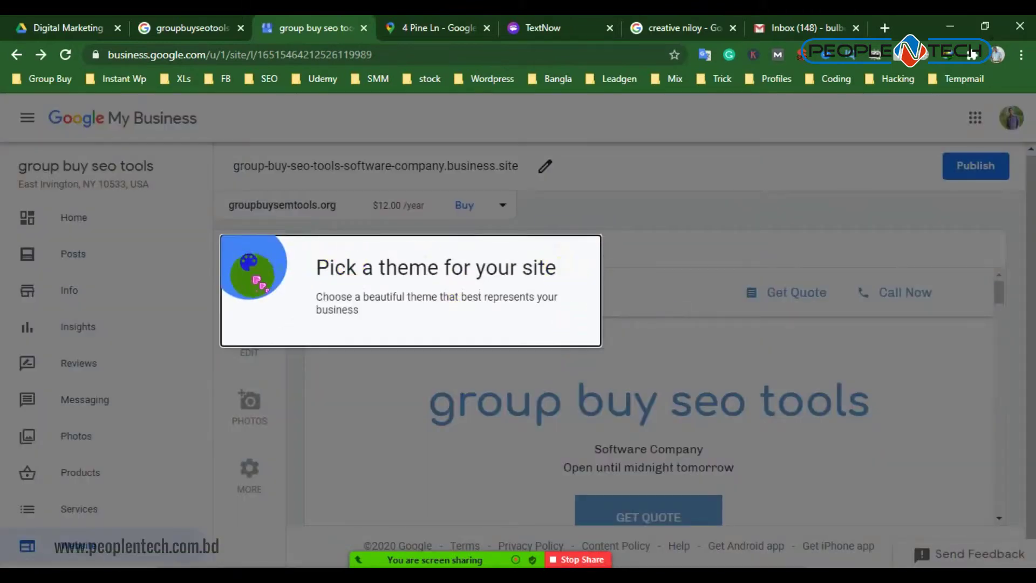
{"action": "left_click", "coordinate": [270, 283]}
{"action": "scroll", "coordinate": [477, 375], "scroll_direction": "down", "scroll_amount": 3}
{"action": "scroll", "coordinate": [471, 362], "scroll_direction": "up", "scroll_amount": 1}
{"action": "left_click", "coordinate": [480, 358]}
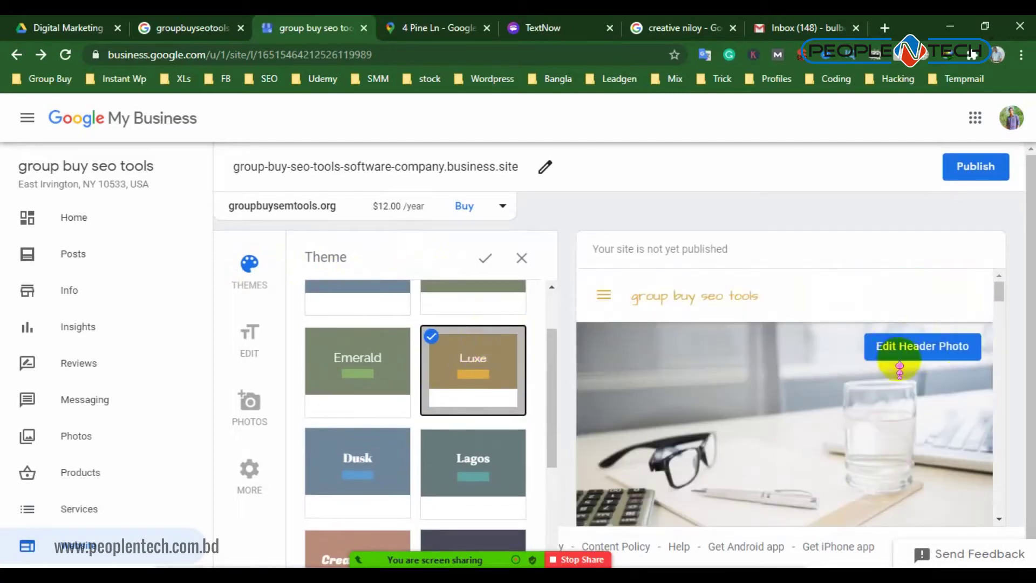
{"action": "scroll", "coordinate": [879, 386], "scroll_direction": "down", "scroll_amount": 5}
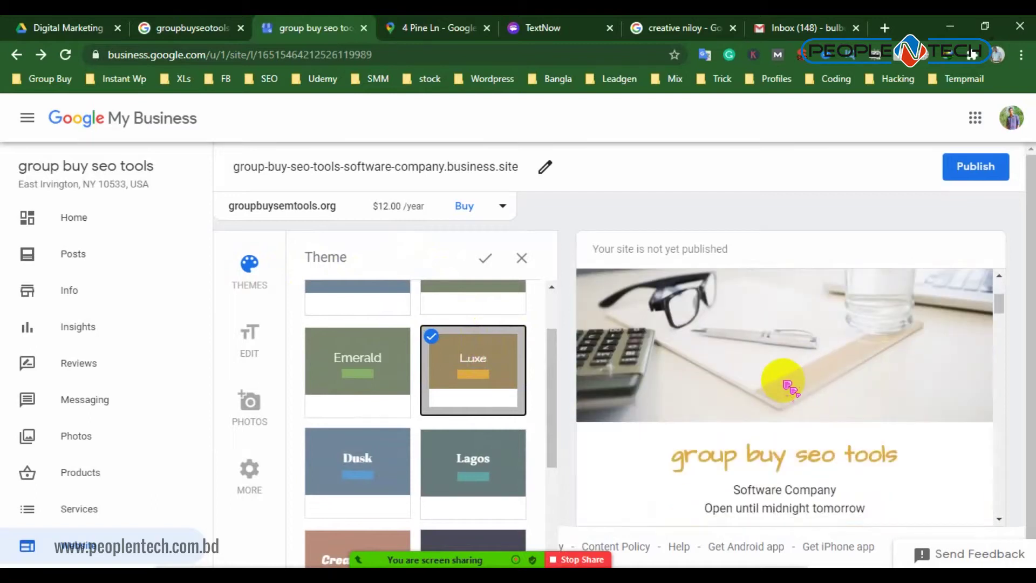
{"action": "scroll", "coordinate": [778, 393], "scroll_direction": "down", "scroll_amount": 2}
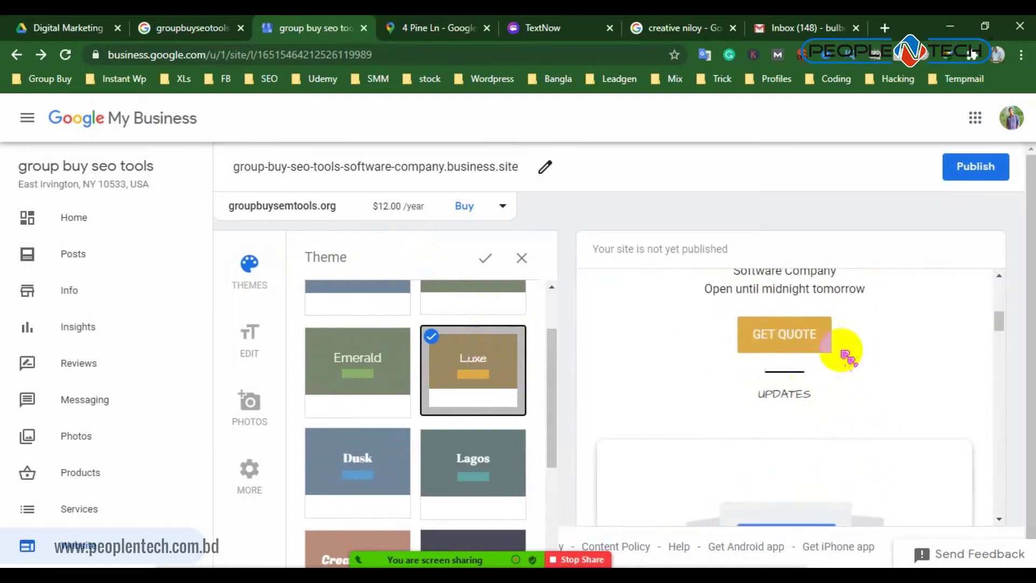
{"action": "scroll", "coordinate": [763, 345], "scroll_direction": "up", "scroll_amount": 2}
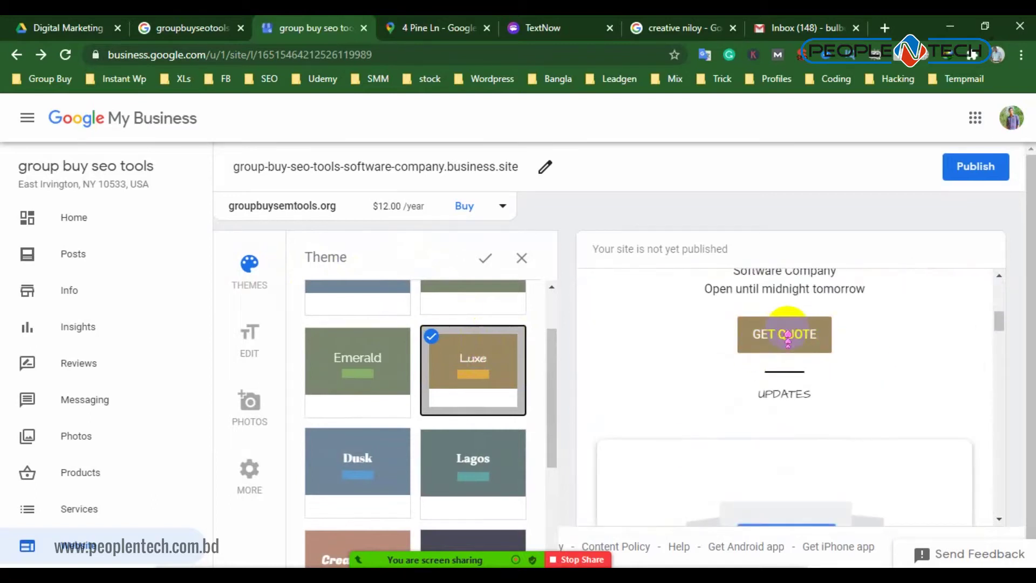
{"action": "scroll", "coordinate": [851, 364], "scroll_direction": "down", "scroll_amount": 10}
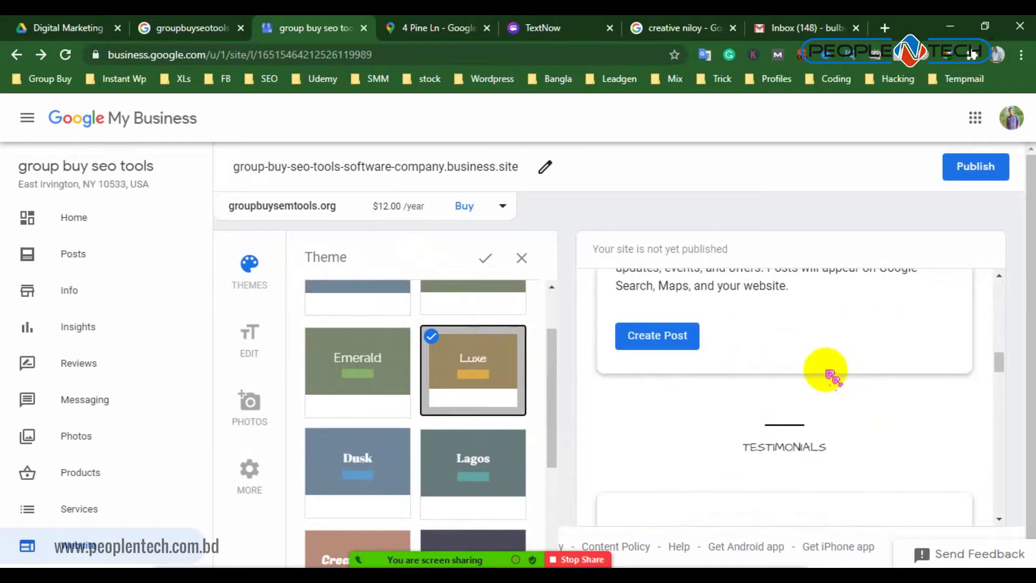
{"action": "scroll", "coordinate": [729, 370], "scroll_direction": "up", "scroll_amount": 4}
{"action": "scroll", "coordinate": [680, 360], "scroll_direction": "up", "scroll_amount": 5}
{"action": "scroll", "coordinate": [729, 384], "scroll_direction": "down", "scroll_amount": 10}
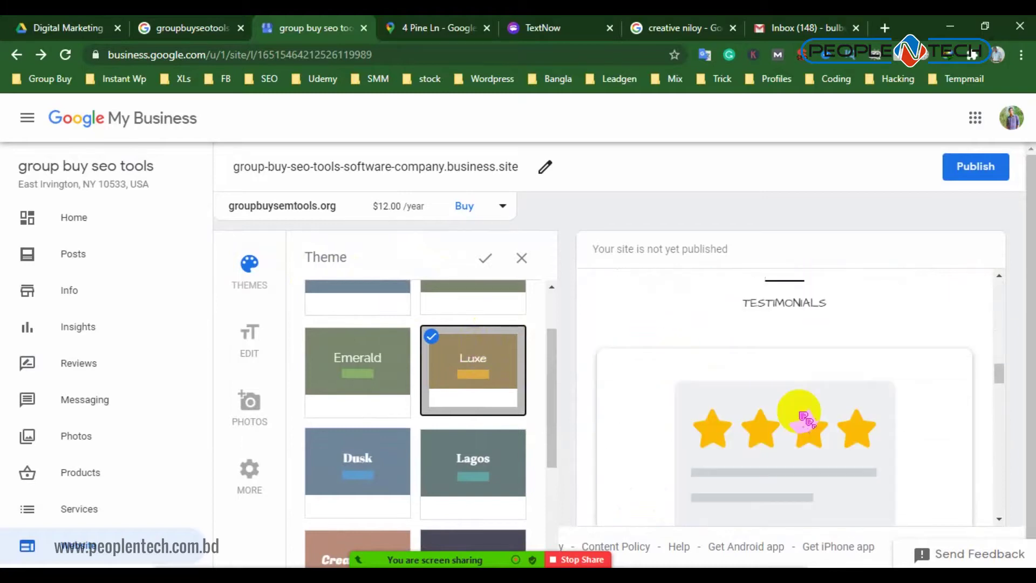
{"action": "scroll", "coordinate": [762, 418], "scroll_direction": "up", "scroll_amount": 4}
{"action": "scroll", "coordinate": [735, 400], "scroll_direction": "down", "scroll_amount": 5}
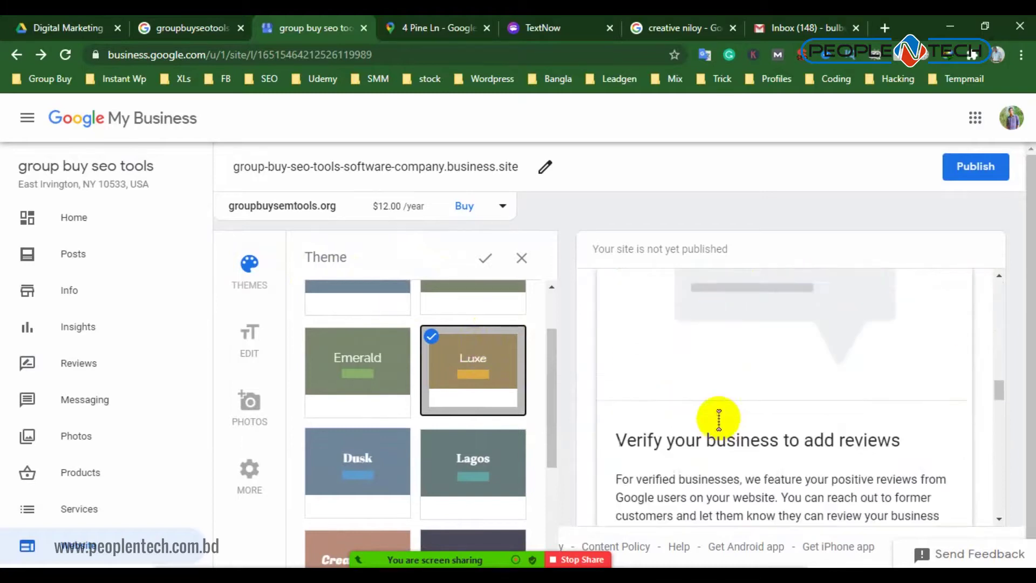
{"action": "scroll", "coordinate": [794, 346], "scroll_direction": "down", "scroll_amount": 7}
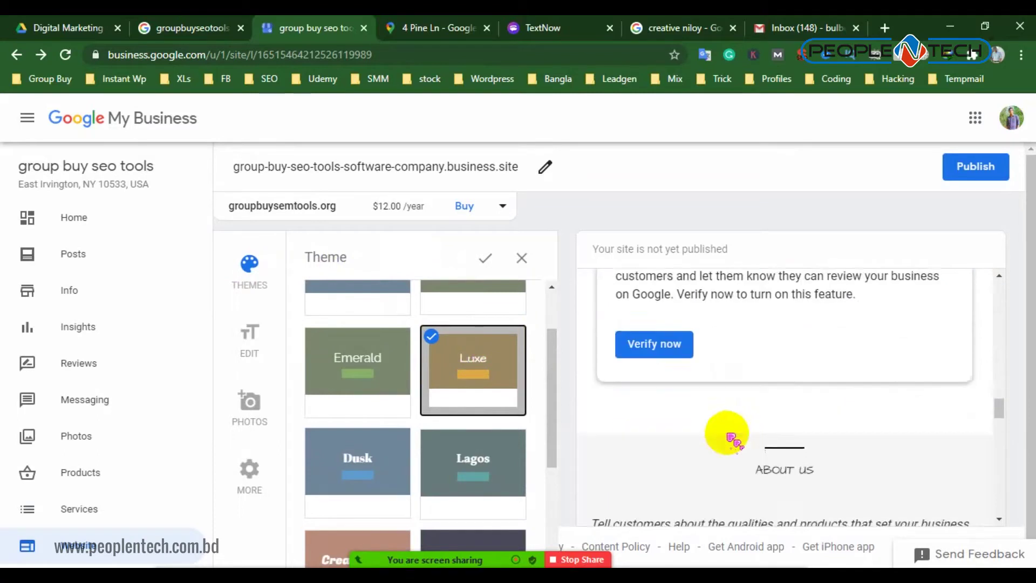
{"action": "scroll", "coordinate": [799, 398], "scroll_direction": "down", "scroll_amount": 5}
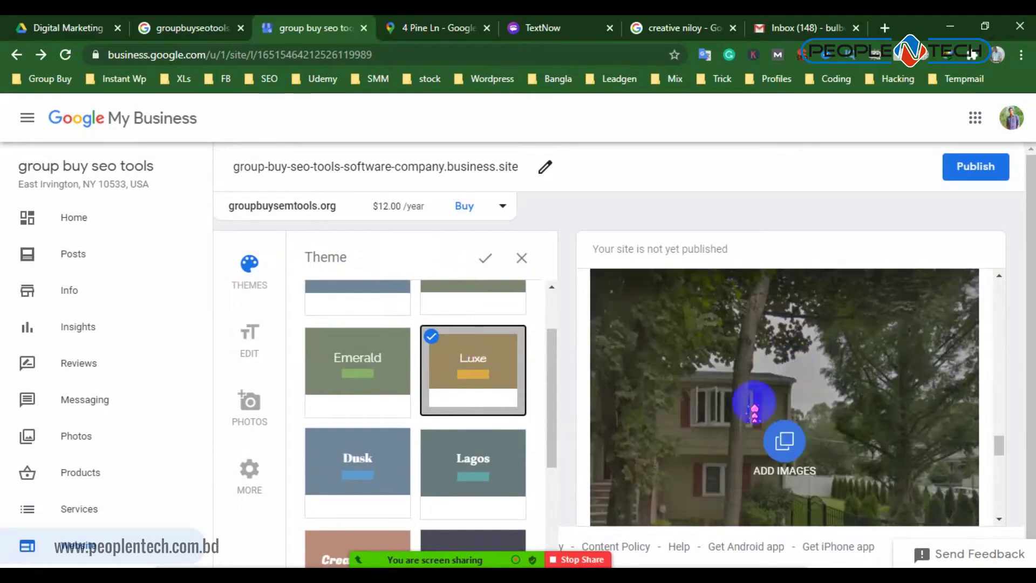
{"action": "scroll", "coordinate": [758, 363], "scroll_direction": "down", "scroll_amount": 6}
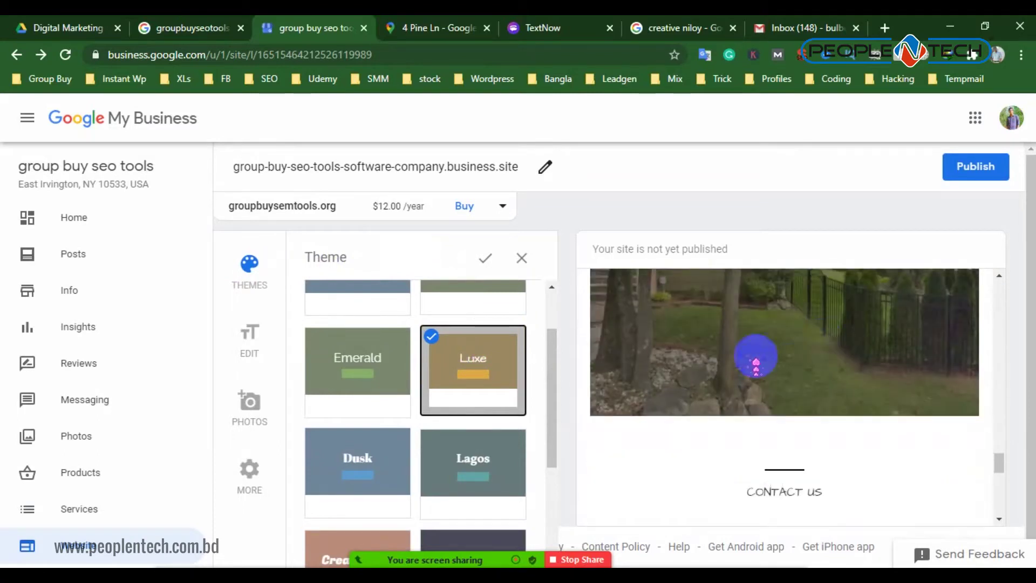
{"action": "scroll", "coordinate": [718, 324], "scroll_direction": "up", "scroll_amount": 1}
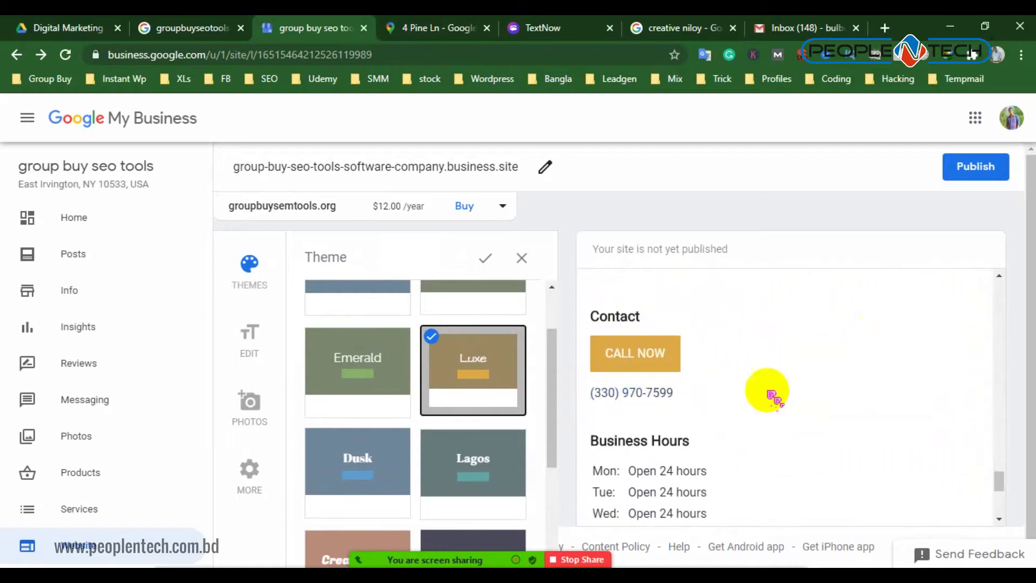
{"action": "scroll", "coordinate": [625, 397], "scroll_direction": "down", "scroll_amount": 2}
{"action": "scroll", "coordinate": [648, 410], "scroll_direction": "down", "scroll_amount": 4}
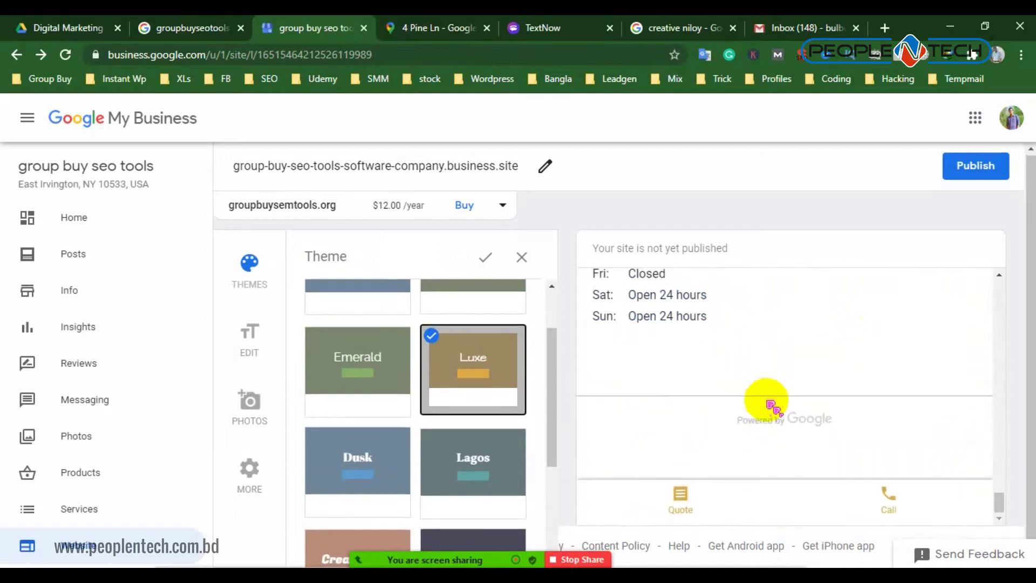
Leave the theme picker and save the Luxe theme change
{"action": "scroll", "coordinate": [682, 333], "scroll_direction": "up", "scroll_amount": 4}
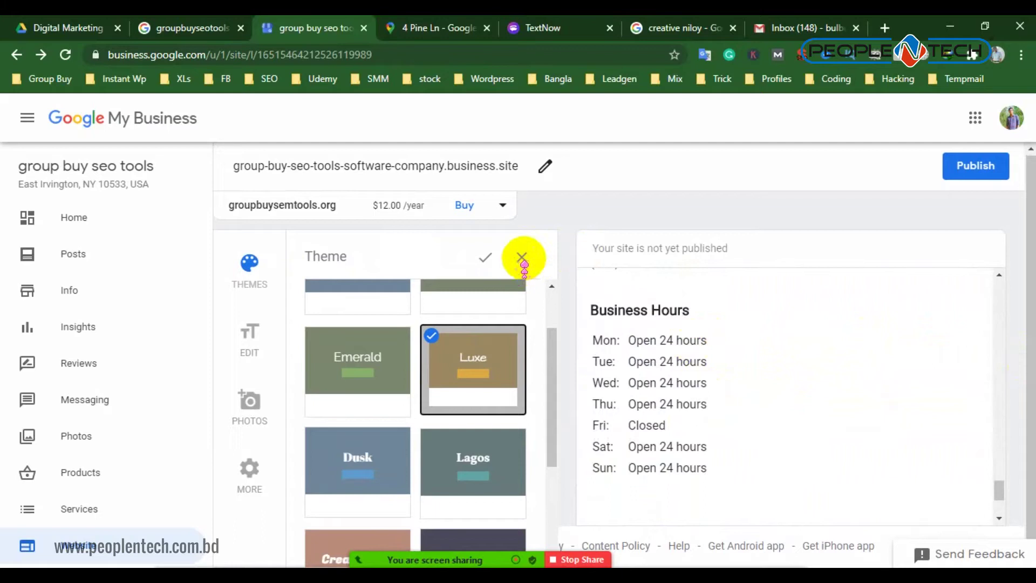
{"action": "left_click", "coordinate": [521, 257]}
{"action": "left_click", "coordinate": [595, 294]}
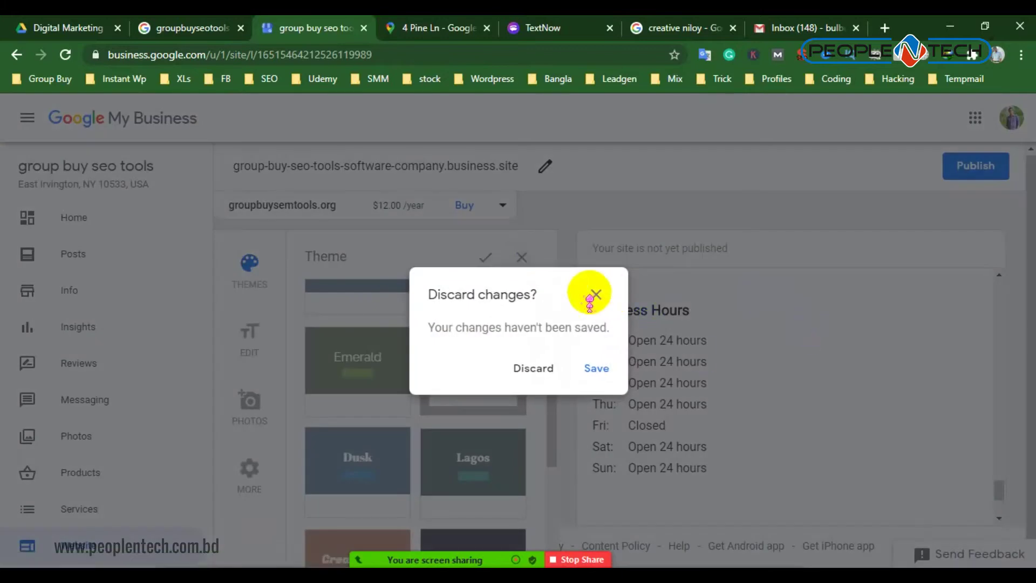
{"action": "left_click", "coordinate": [594, 368]}
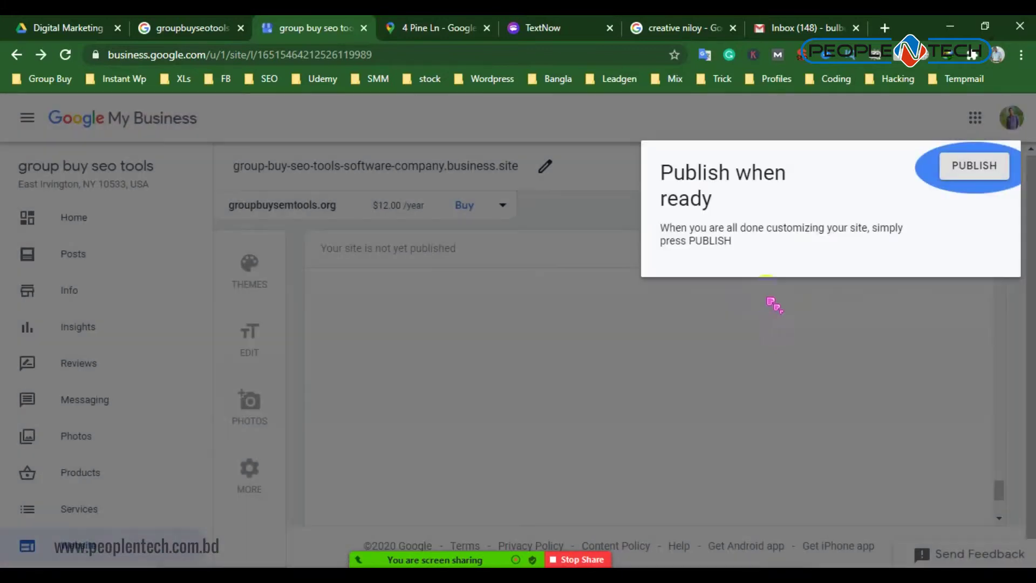
Step through the editor tour and publish the website live
{"action": "left_click", "coordinate": [834, 243]}
{"action": "left_click", "coordinate": [972, 171]}
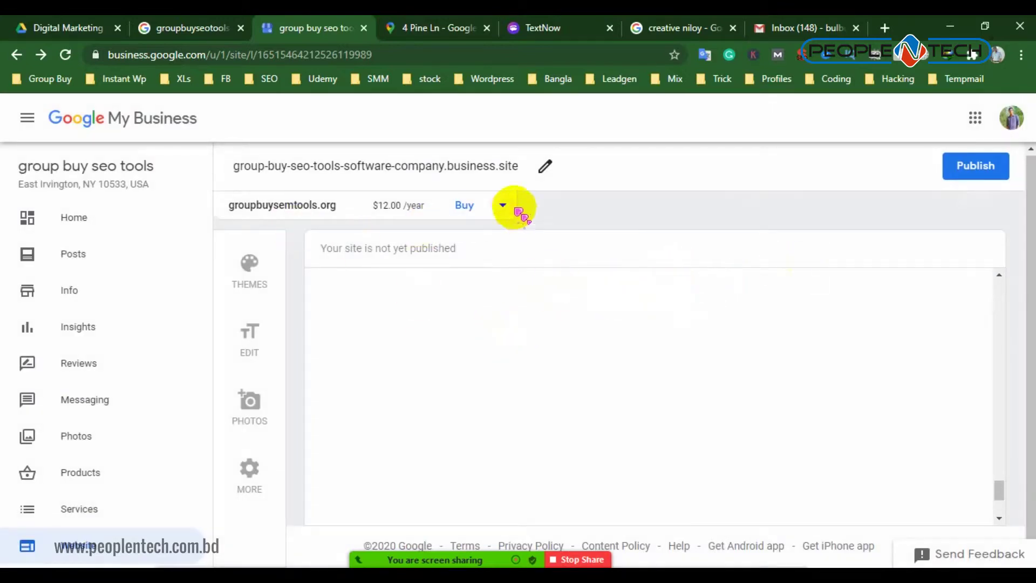
{"action": "left_click", "coordinate": [975, 169]}
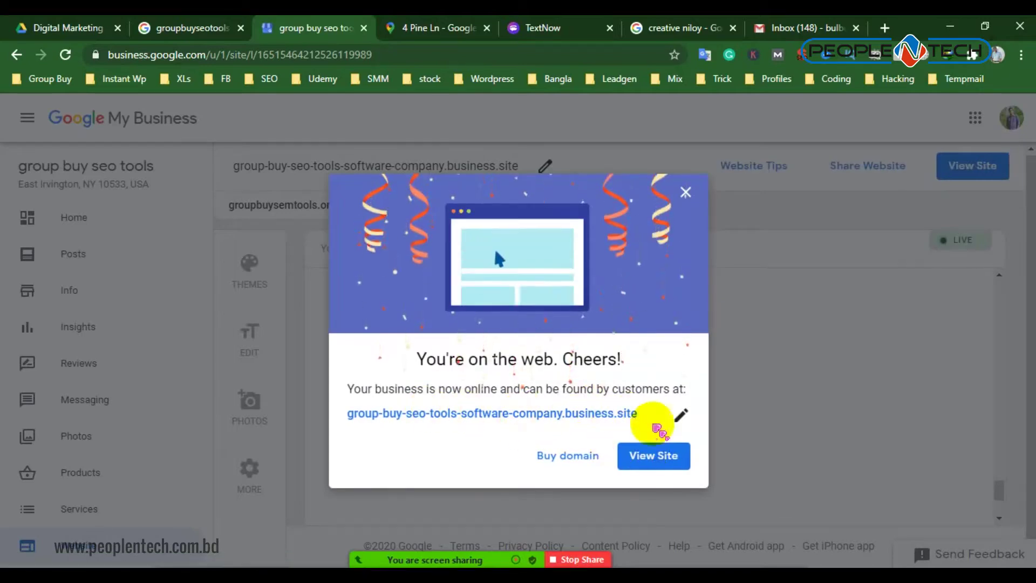
View the live group buy seo tools site, close its tab, and dismiss both follow-up dialogs
{"action": "left_click", "coordinate": [660, 456]}
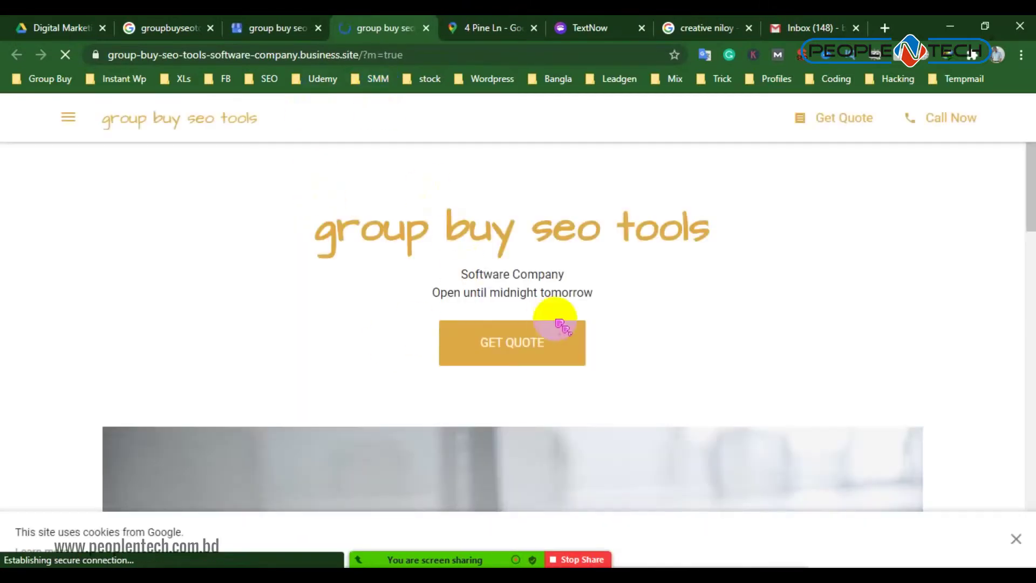
{"action": "scroll", "coordinate": [488, 208], "scroll_direction": "down", "scroll_amount": 5}
{"action": "left_click", "coordinate": [426, 27]}
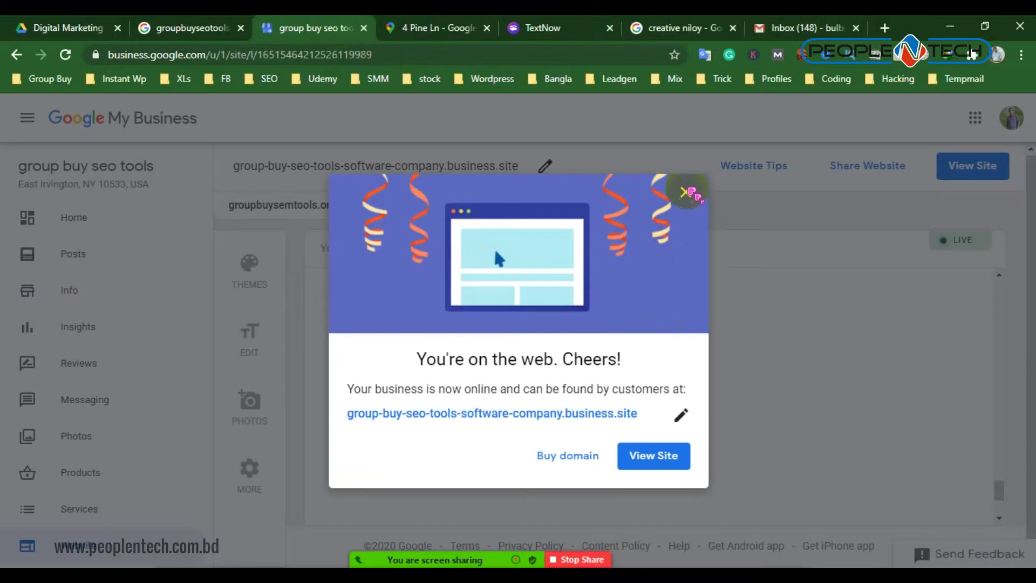
{"action": "left_click", "coordinate": [686, 192]}
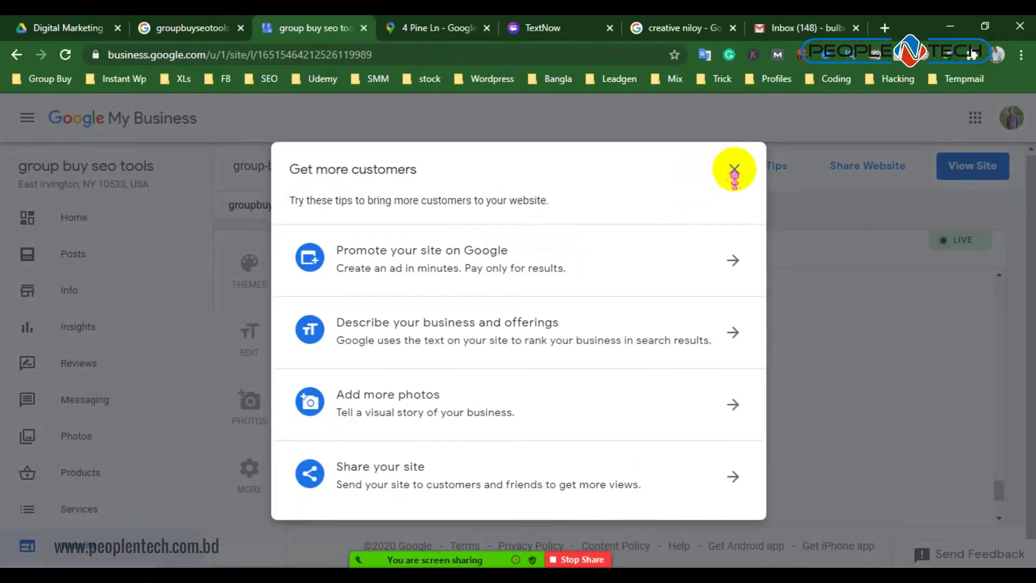
{"action": "left_click", "coordinate": [735, 170]}
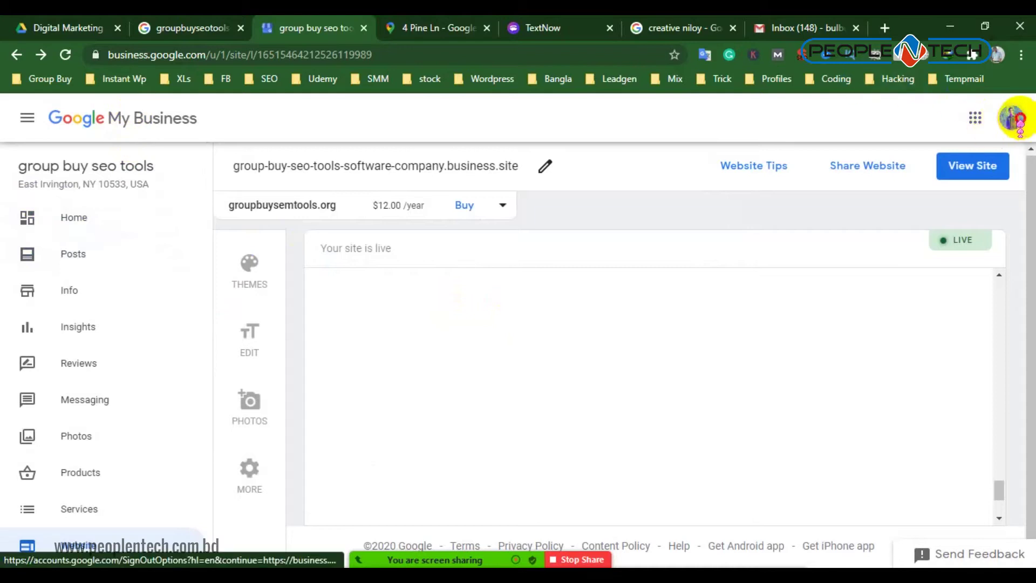
Switch to the other Google account and continue with it on the Choose an account page
{"action": "left_click", "coordinate": [1012, 118]}
{"action": "left_click", "coordinate": [551, 131]}
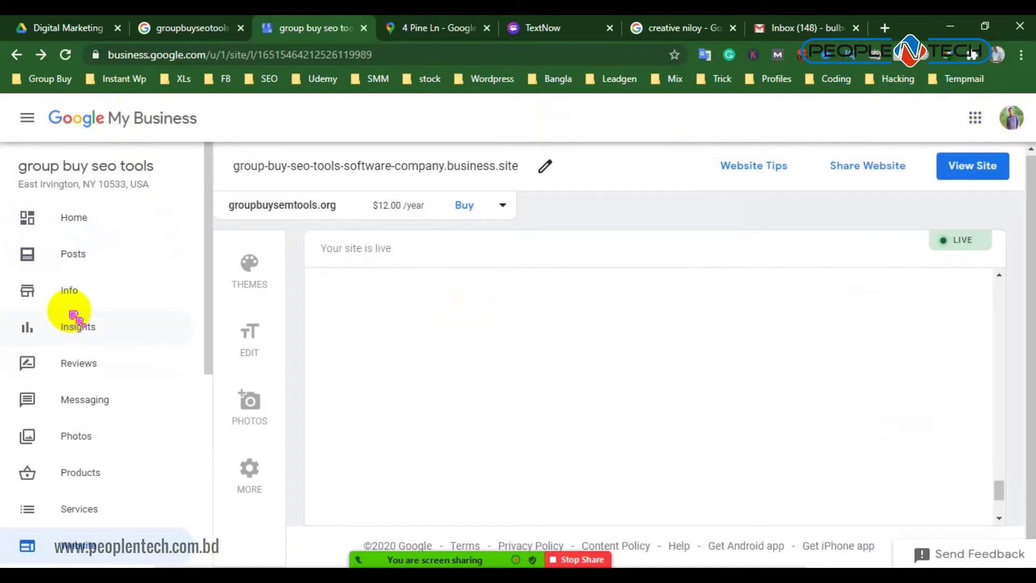
{"action": "scroll", "coordinate": [104, 474], "scroll_direction": "down", "scroll_amount": 5}
{"action": "scroll", "coordinate": [115, 456], "scroll_direction": "down", "scroll_amount": 1}
{"action": "scroll", "coordinate": [111, 446], "scroll_direction": "up", "scroll_amount": 7}
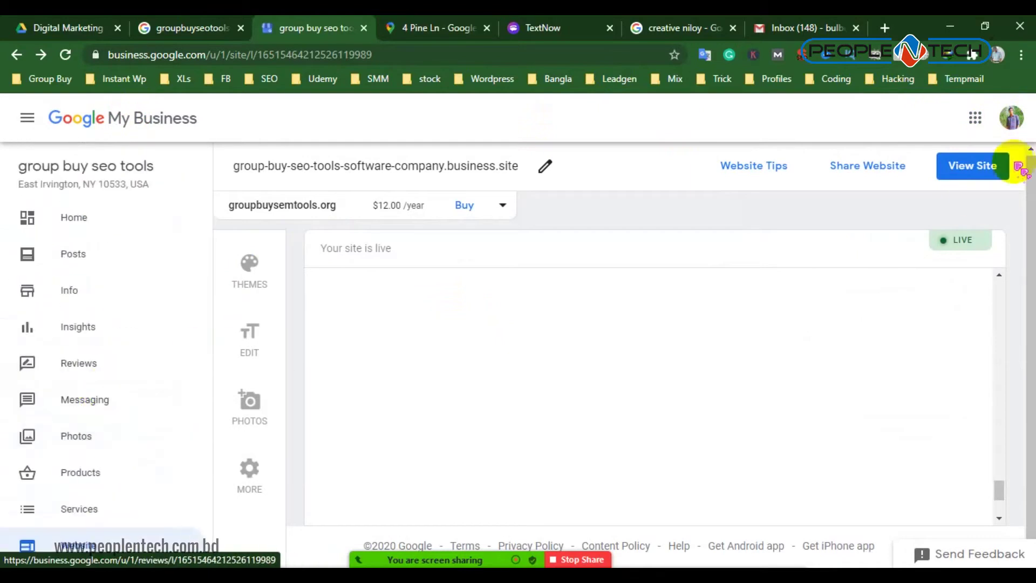
{"action": "left_click", "coordinate": [1011, 117]}
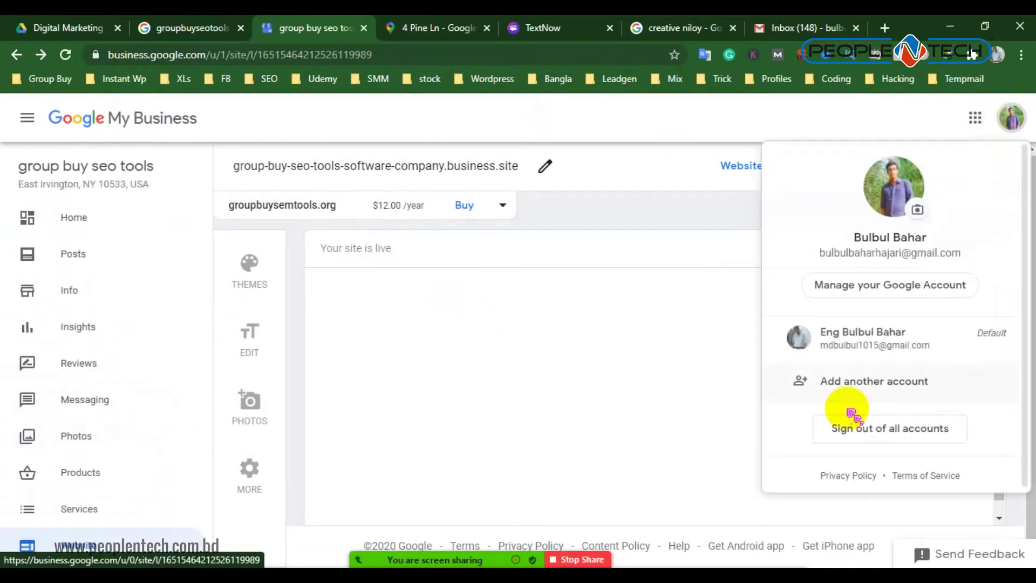
{"action": "left_click", "coordinate": [898, 332]}
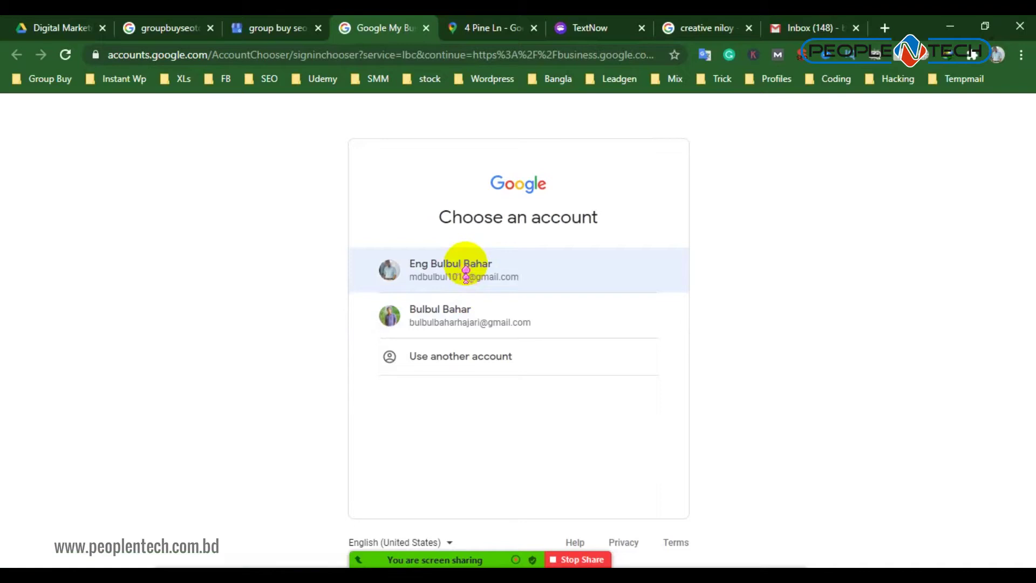
{"action": "left_click", "coordinate": [463, 269]}
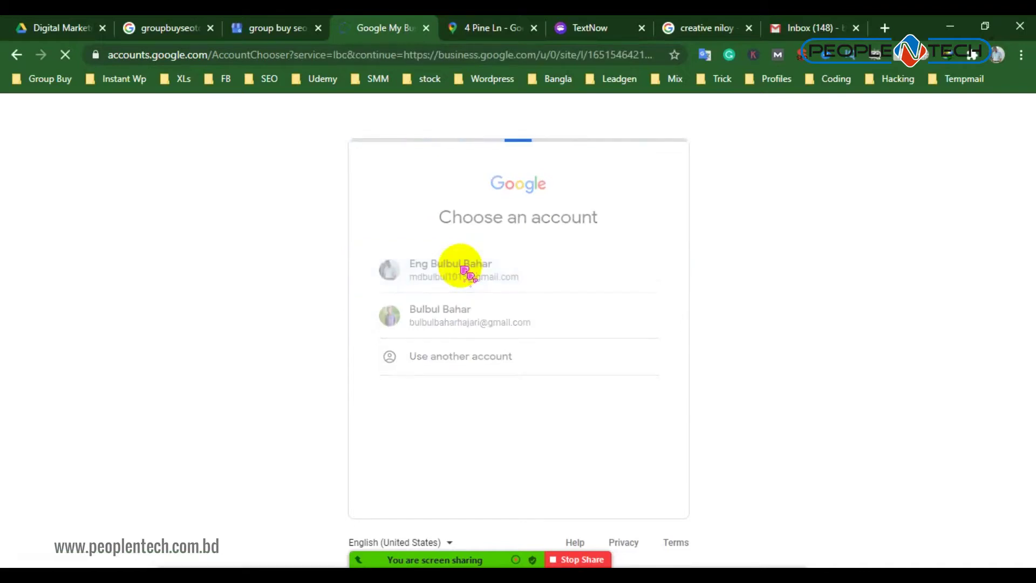
{"action": "left_click", "coordinate": [458, 276]}
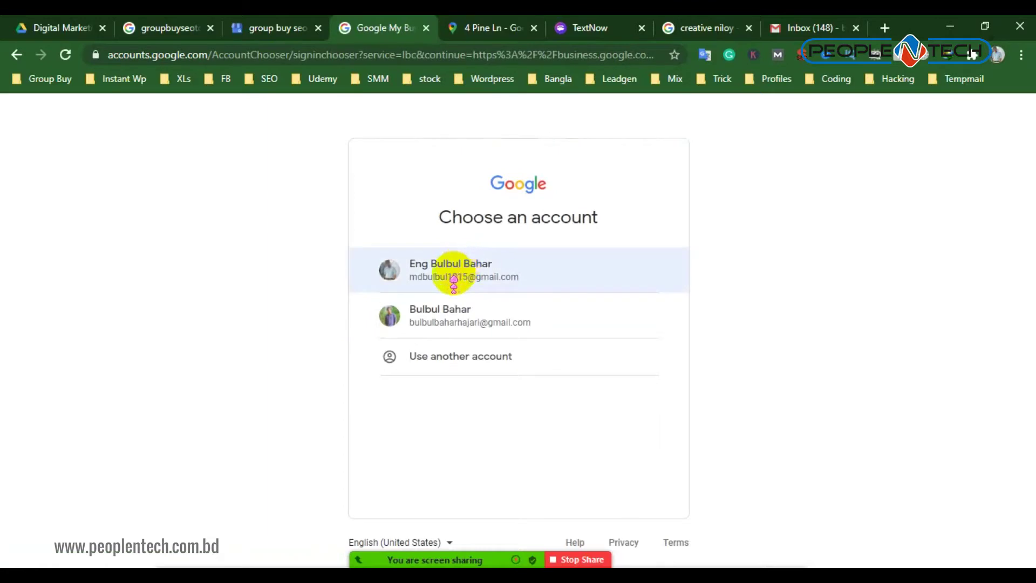
{"action": "left_click", "coordinate": [460, 276]}
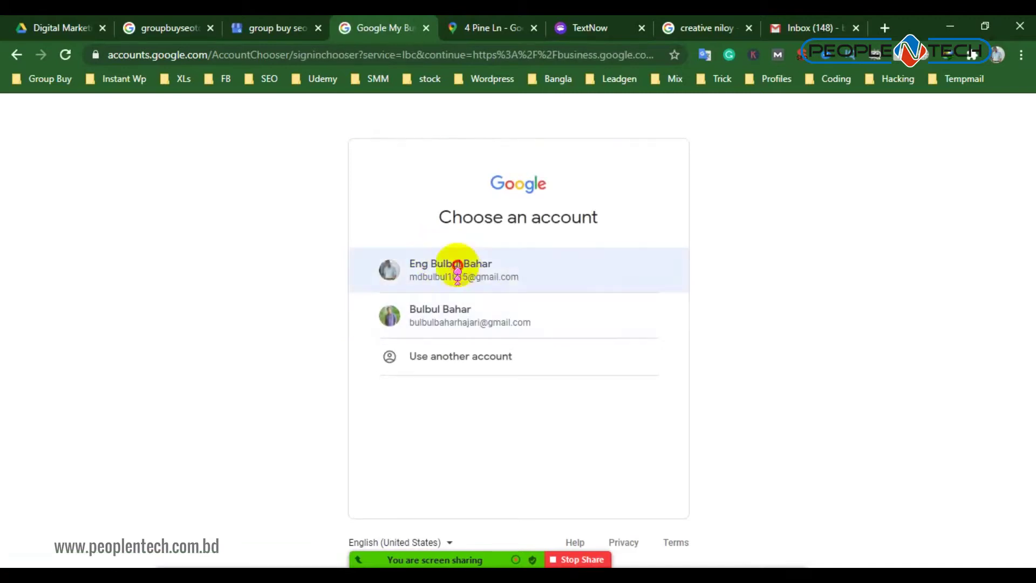
{"action": "left_click", "coordinate": [455, 268]}
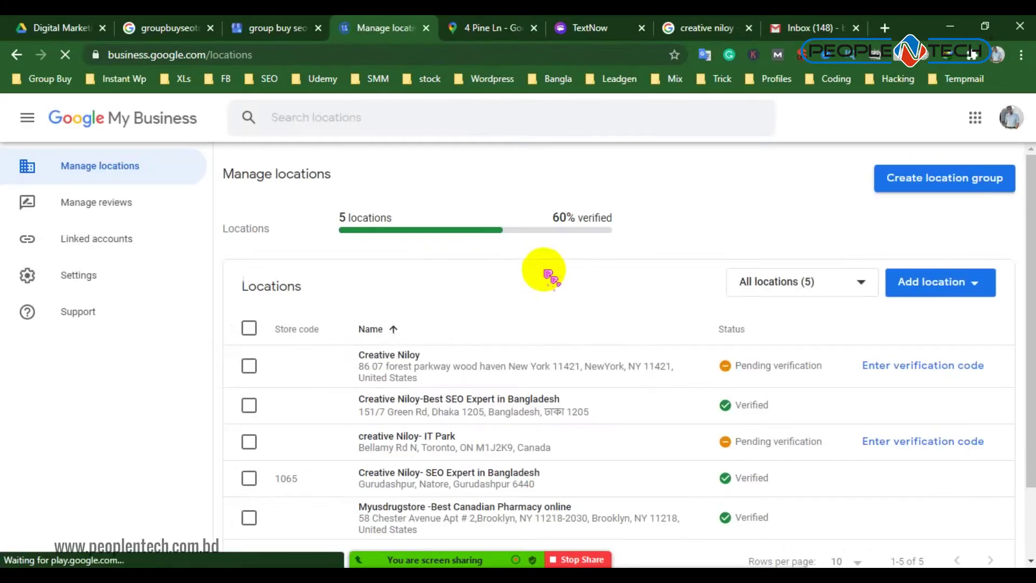
Review the second account's 5 managed locations, then return to the group buy seo tools site tab
{"action": "scroll", "coordinate": [772, 384], "scroll_direction": "down", "scroll_amount": 2}
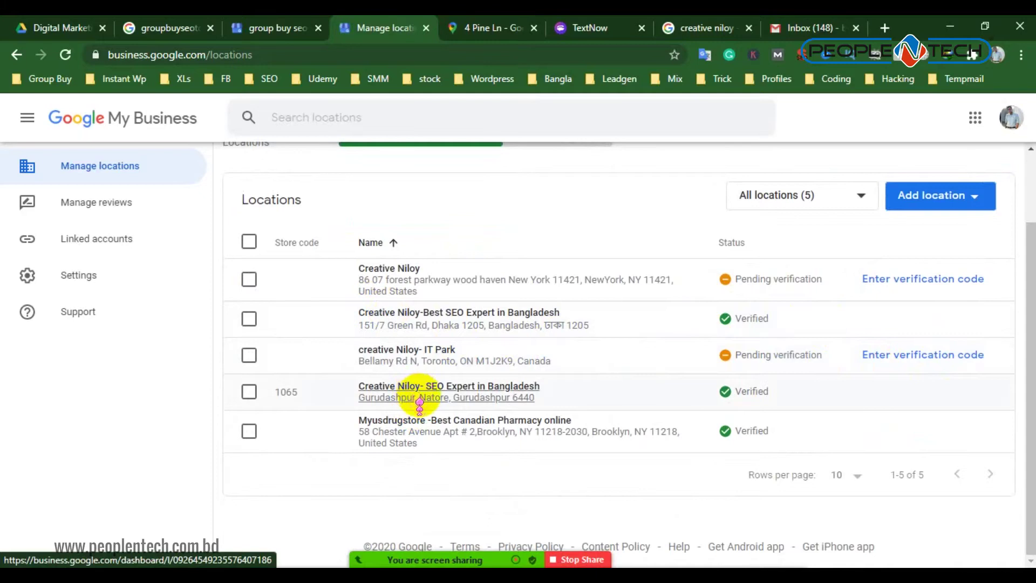
{"action": "scroll", "coordinate": [411, 388], "scroll_direction": "up", "scroll_amount": 2}
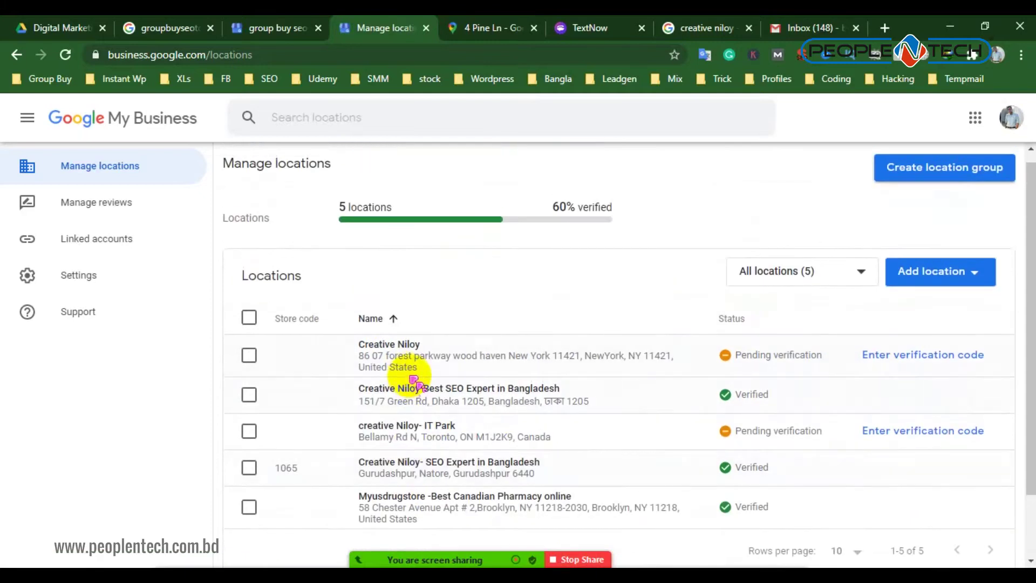
{"action": "scroll", "coordinate": [410, 428], "scroll_direction": "down", "scroll_amount": 2}
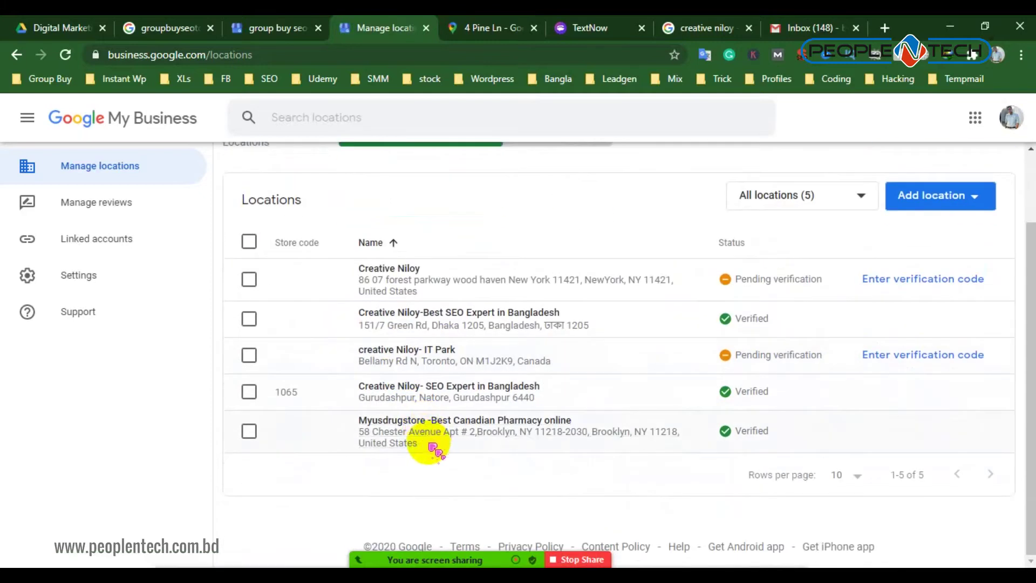
{"action": "scroll", "coordinate": [429, 429], "scroll_direction": "up", "scroll_amount": 2}
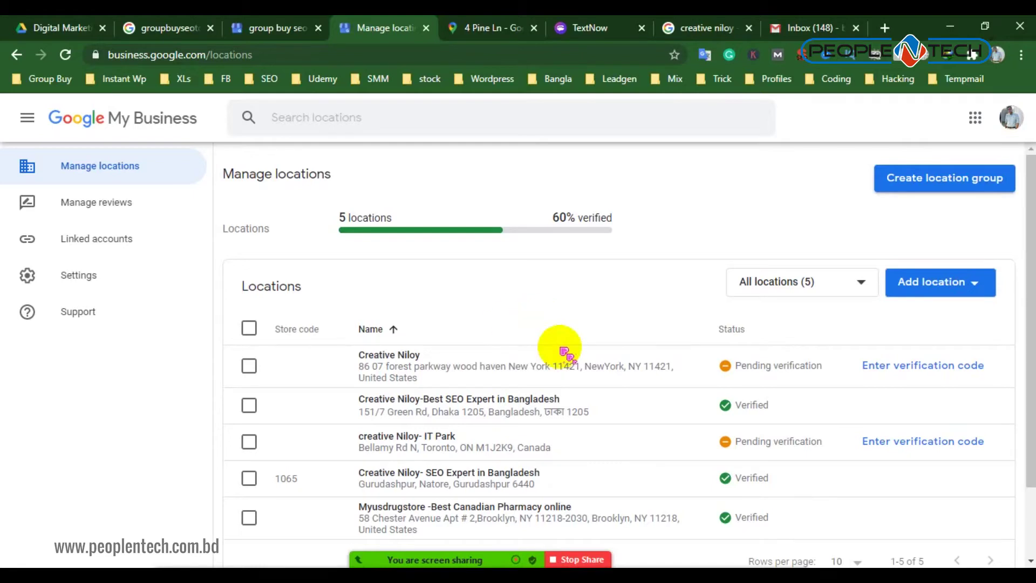
{"action": "scroll", "coordinate": [513, 324], "scroll_direction": "down", "scroll_amount": 3}
{"action": "left_click", "coordinate": [273, 28]}
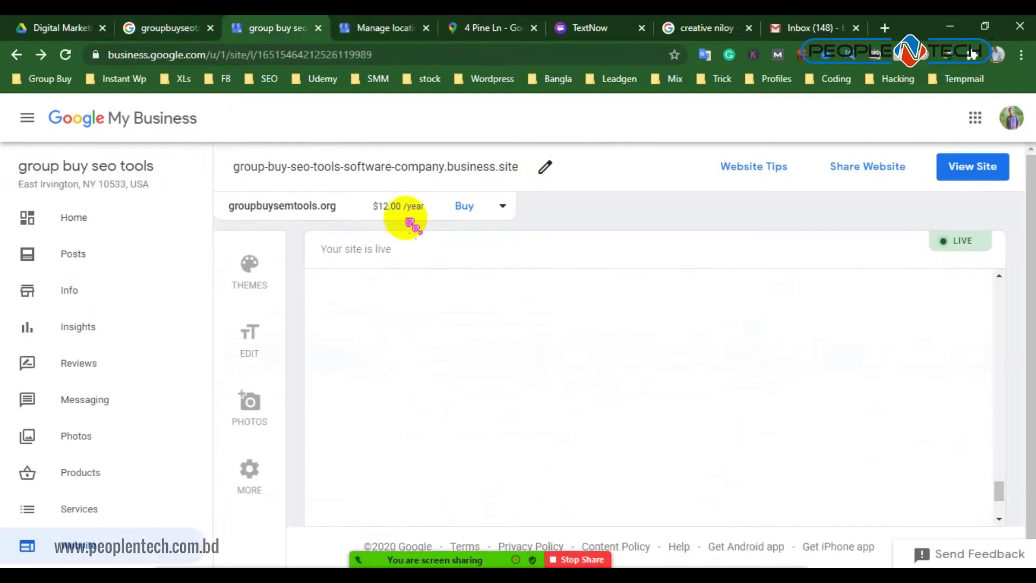
Search Google for 'groupbuyseotoolses' by appending 'es' to the existing query
{"action": "left_click", "coordinate": [183, 28]}
{"action": "scroll", "coordinate": [363, 270], "scroll_direction": "up", "scroll_amount": 7}
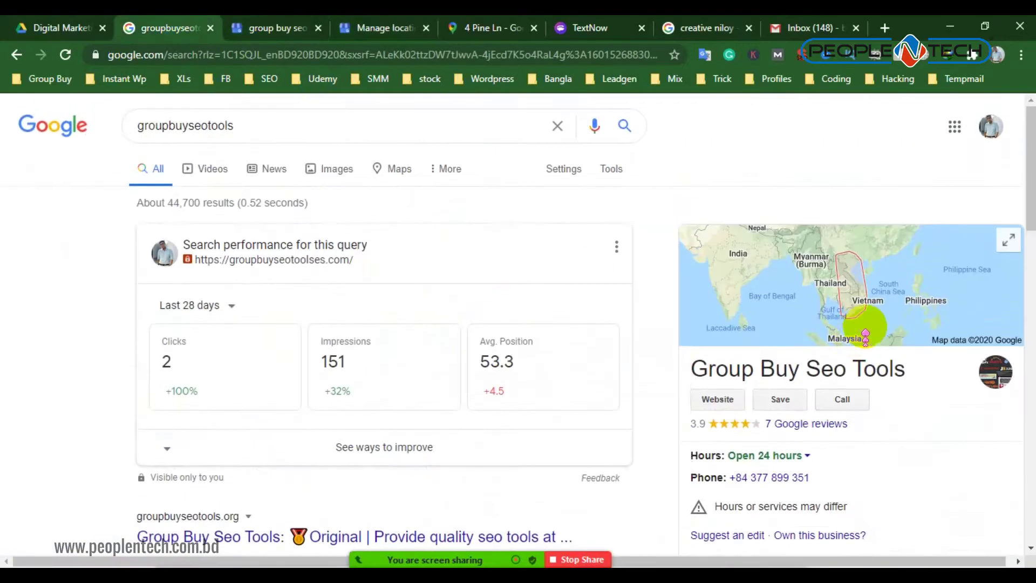
{"action": "left_click", "coordinate": [297, 124]}
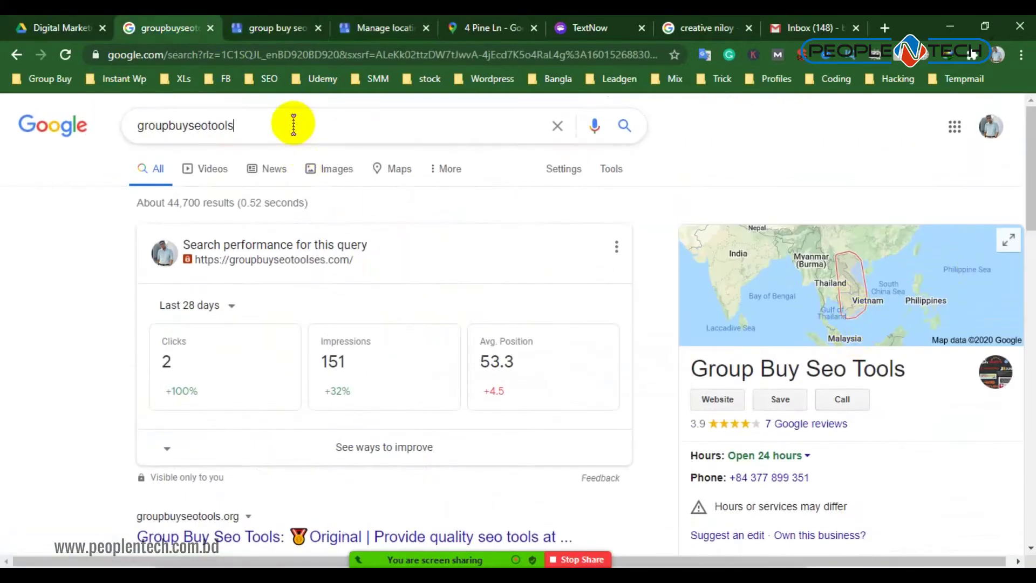
{"action": "type", "text": "es"}
{"action": "key", "text": "Return"}
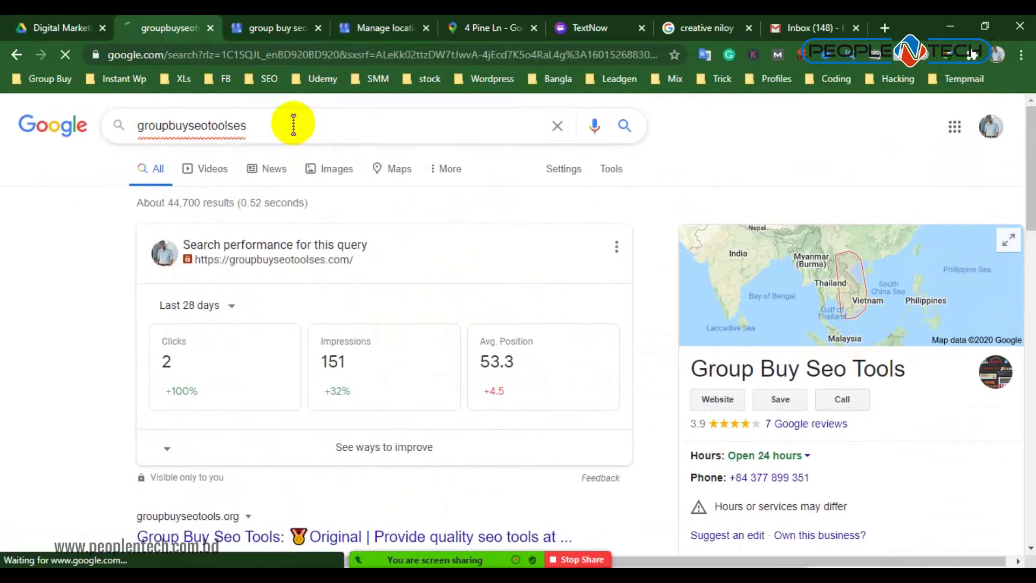
Check the website and Manage locations tabs, then scroll the results to the Dhaka business panel
{"action": "left_click", "coordinate": [273, 25]}
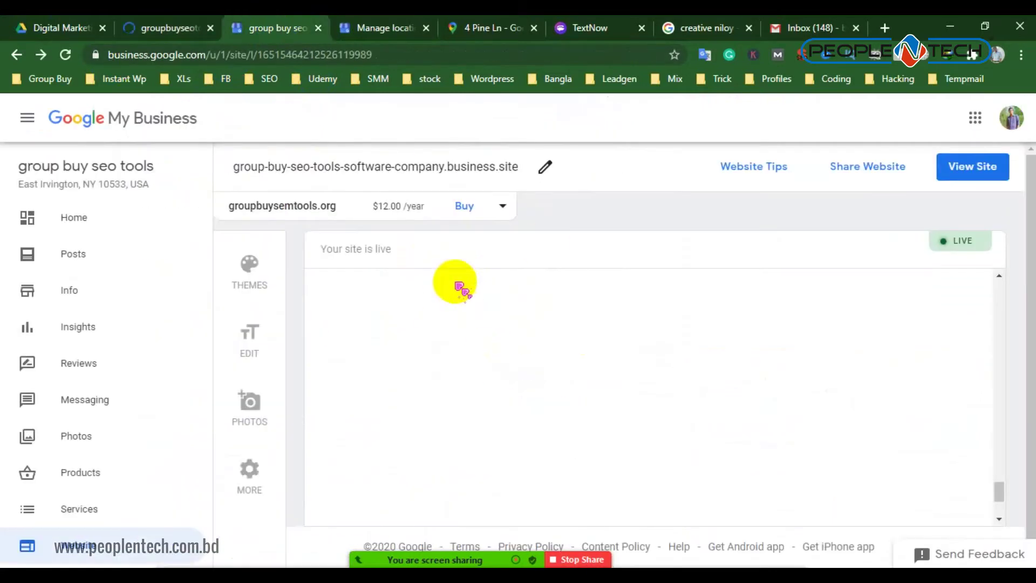
{"action": "left_click", "coordinate": [394, 30]}
{"action": "scroll", "coordinate": [402, 305], "scroll_direction": "up", "scroll_amount": 2}
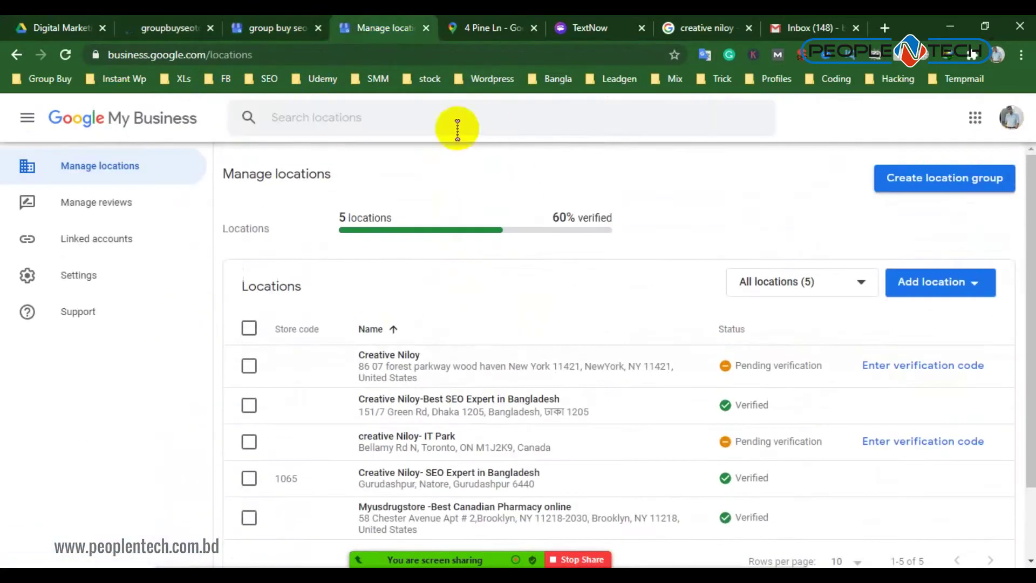
{"action": "left_click", "coordinate": [259, 28]}
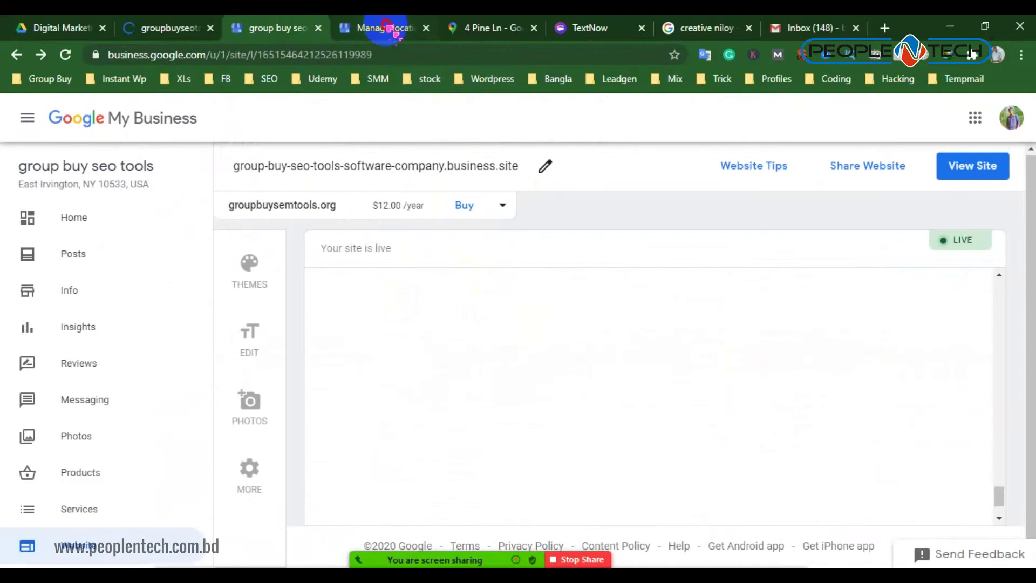
{"action": "left_click", "coordinate": [389, 28]}
{"action": "left_click", "coordinate": [173, 27]}
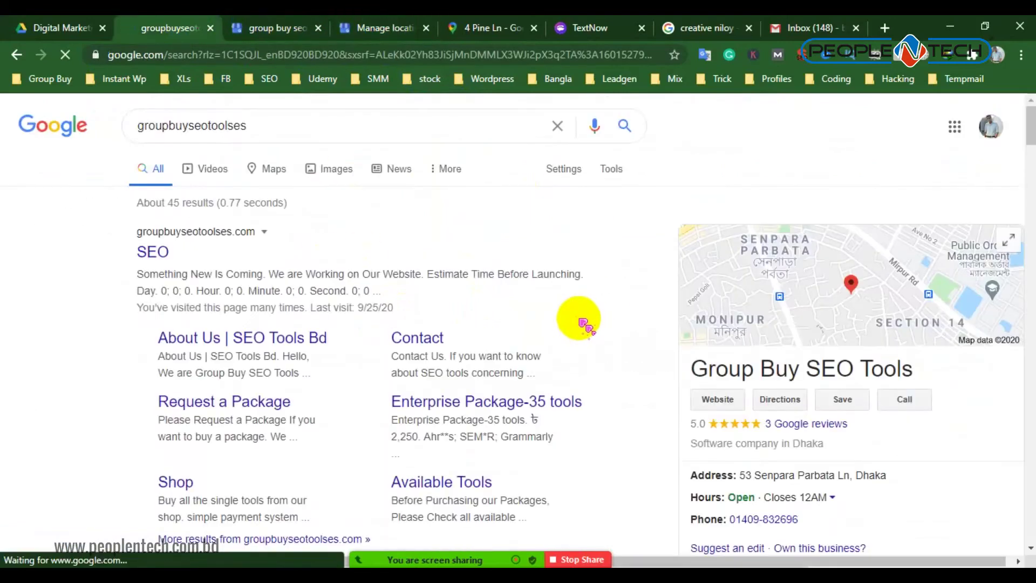
{"action": "scroll", "coordinate": [817, 423], "scroll_direction": "down", "scroll_amount": 4}
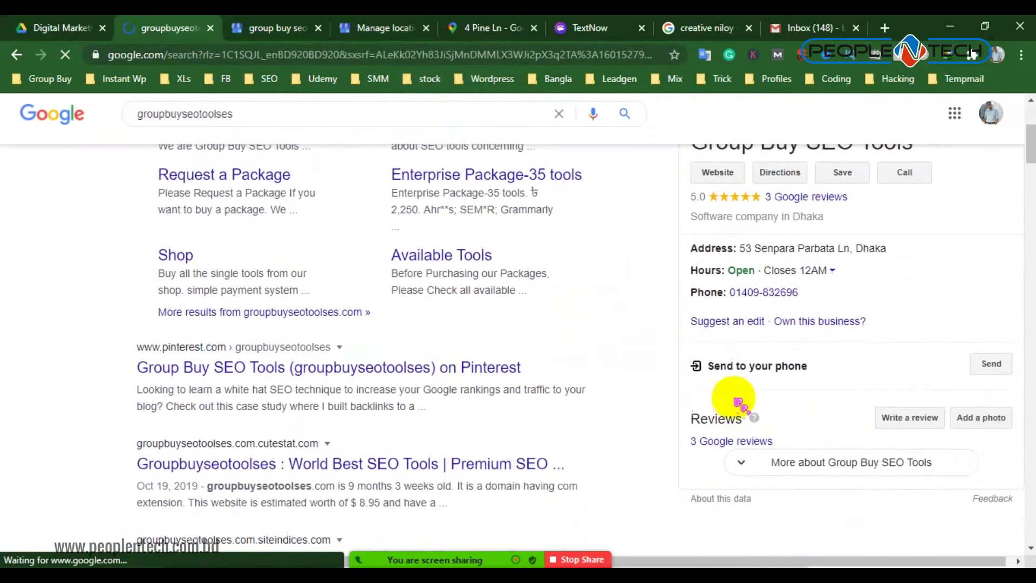
Claim the Group Buy SEO Tools listing, review its Dhaka address, and choose Manage now
{"action": "left_click", "coordinate": [831, 322]}
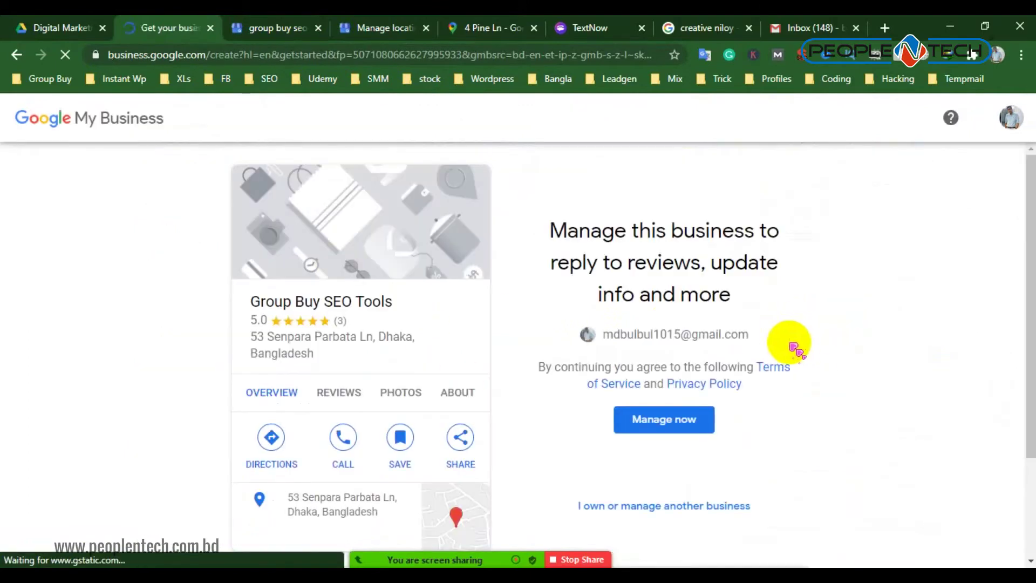
{"action": "scroll", "coordinate": [283, 348], "scroll_direction": "down", "scroll_amount": 3}
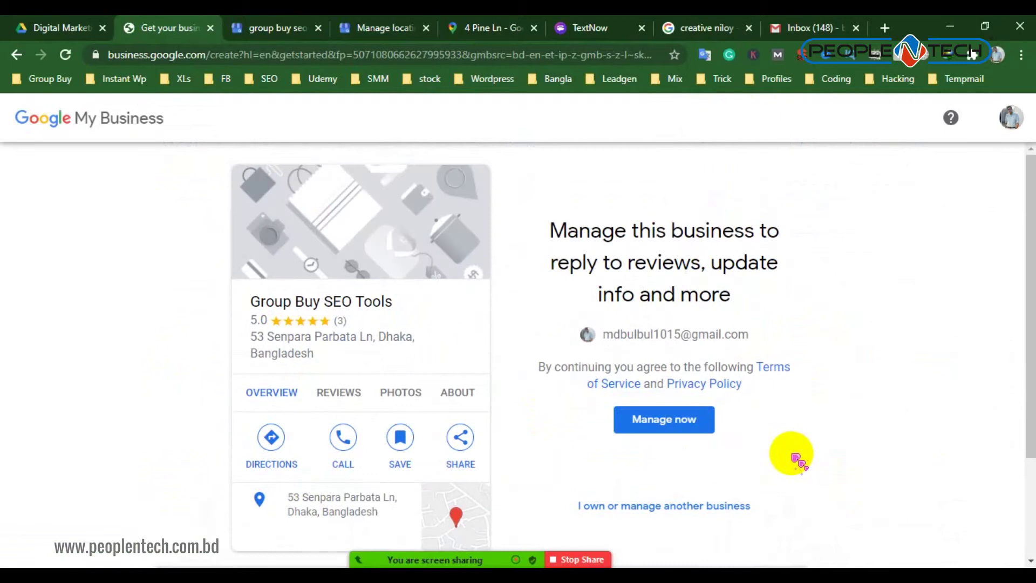
{"action": "left_click_drag", "start_coordinate": [251, 335], "coordinate": [337, 354]}
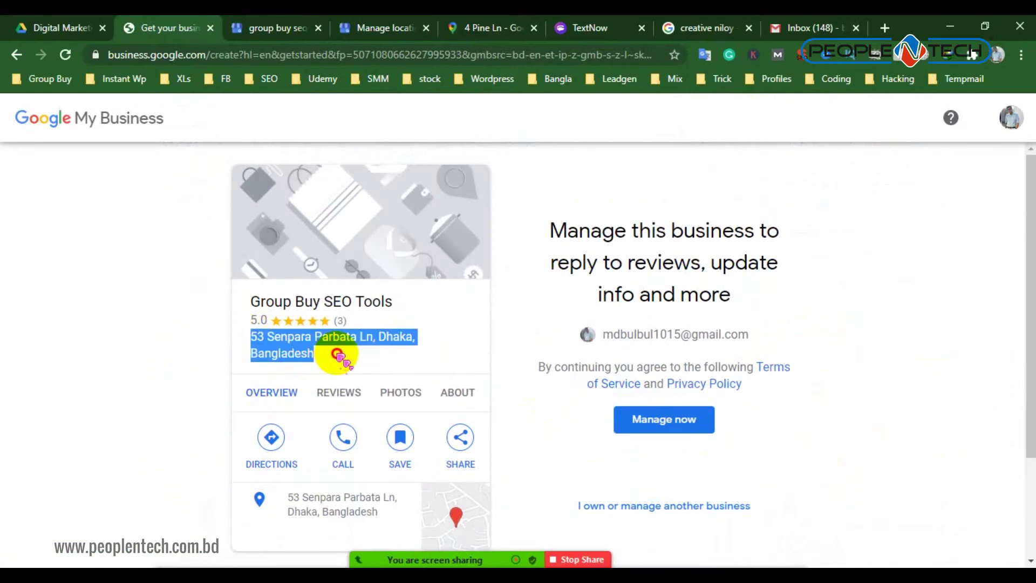
{"action": "left_click", "coordinate": [207, 372]}
{"action": "scroll", "coordinate": [412, 398], "scroll_direction": "down", "scroll_amount": 2}
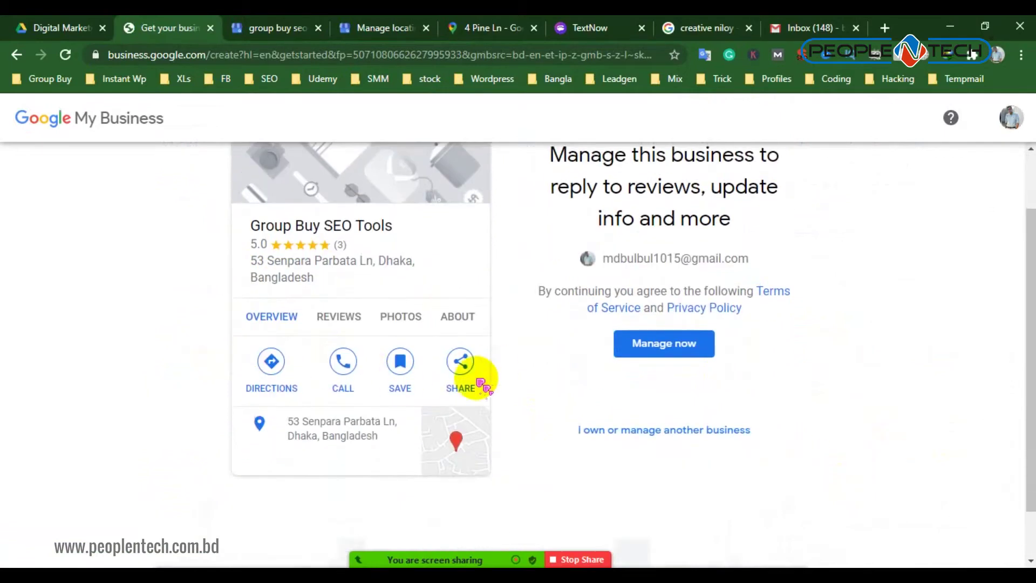
{"action": "scroll", "coordinate": [408, 376], "scroll_direction": "up", "scroll_amount": 2}
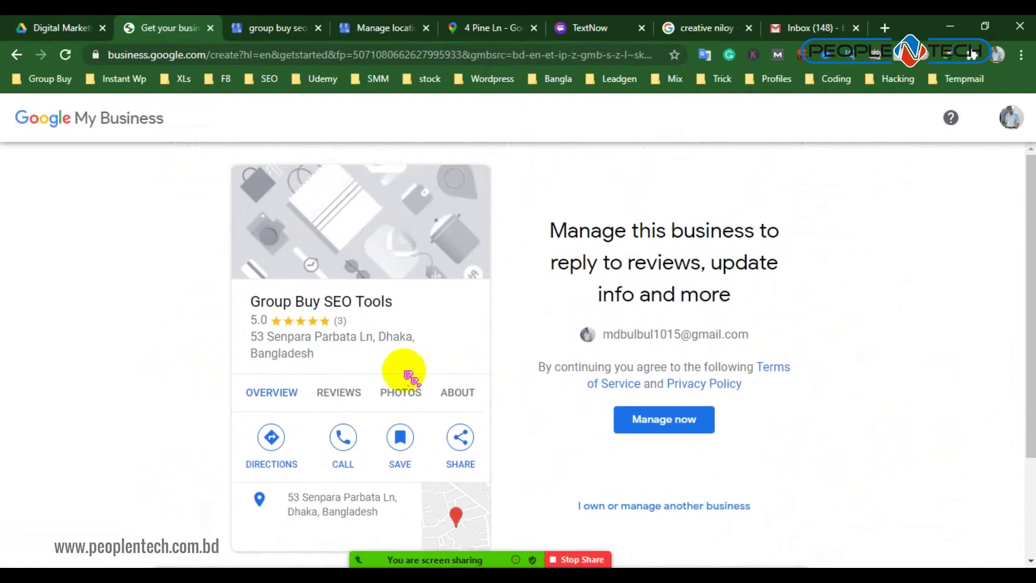
{"action": "left_click", "coordinate": [670, 421]}
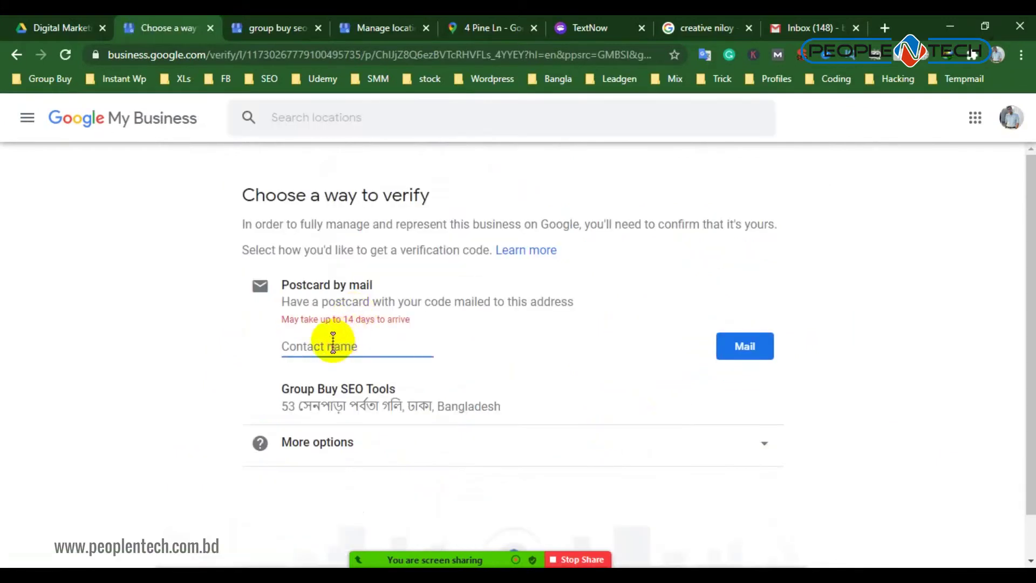
Enter a contact name, request a verification postcard by mail, and confirm the mailing address
{"action": "scroll", "coordinate": [520, 377], "scroll_direction": "down", "scroll_amount": 1}
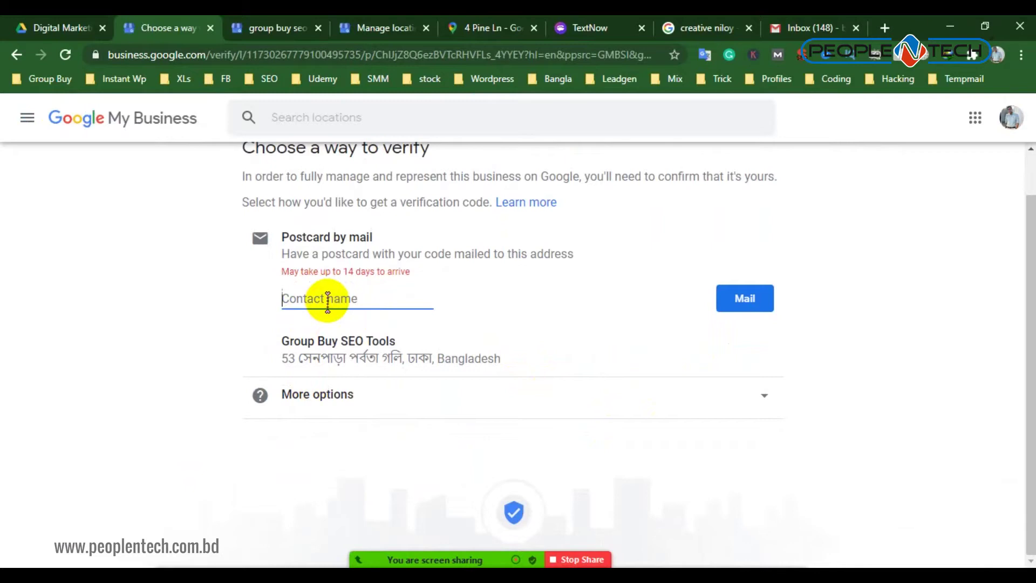
{"action": "type", "text": "Abedin"}
{"action": "left_click", "coordinate": [741, 298]}
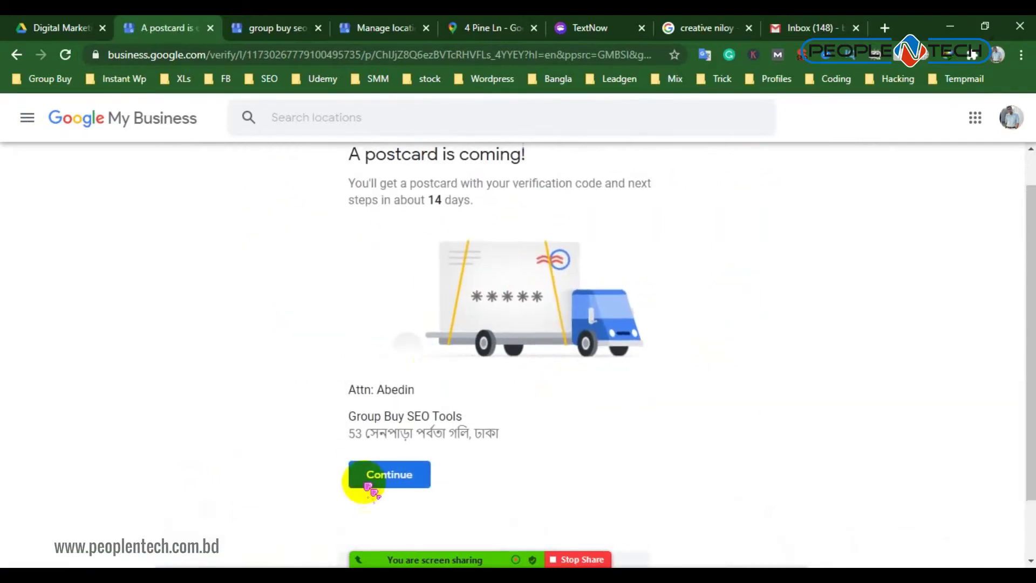
{"action": "left_click_drag", "start_coordinate": [363, 433], "coordinate": [482, 434]}
{"action": "left_click", "coordinate": [402, 486]}
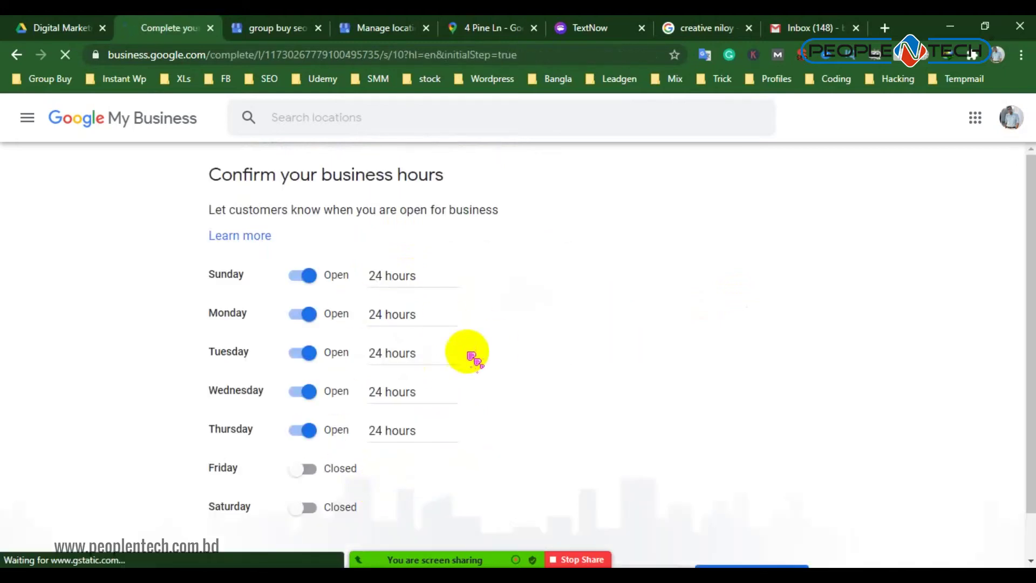
Set Saturday to open 24 hours, save the weekly hours, and begin typing the business description
{"action": "scroll", "coordinate": [493, 347], "scroll_direction": "down", "scroll_amount": 1}
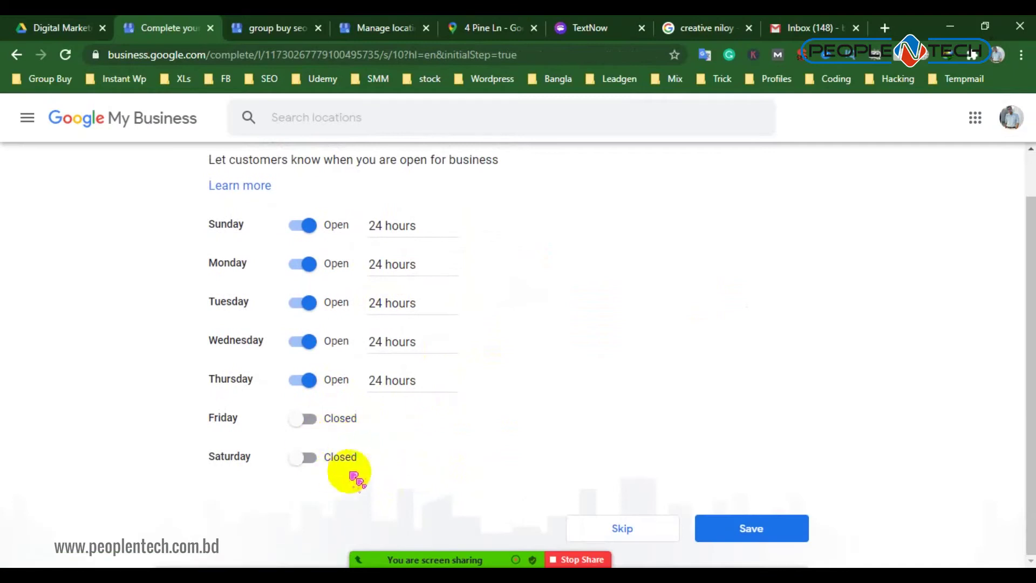
{"action": "left_click", "coordinate": [307, 458]}
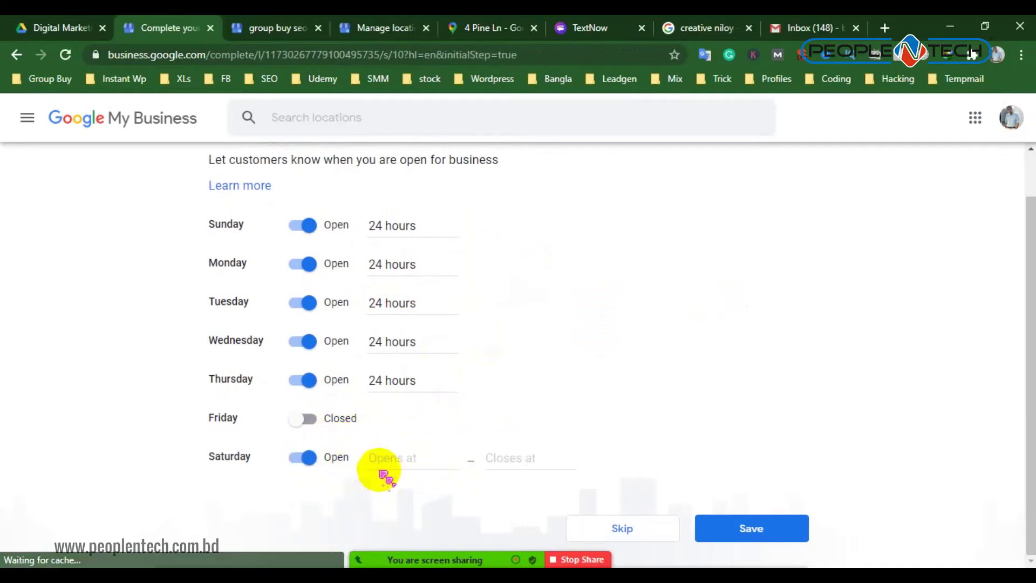
{"action": "left_click", "coordinate": [396, 460]}
{"action": "left_click", "coordinate": [402, 493]}
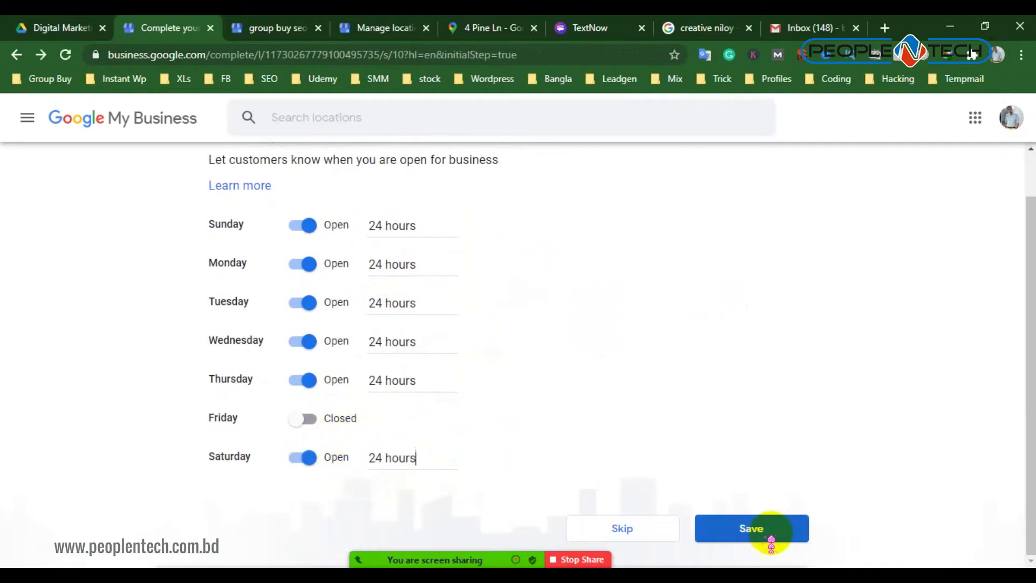
{"action": "left_click", "coordinate": [777, 532]}
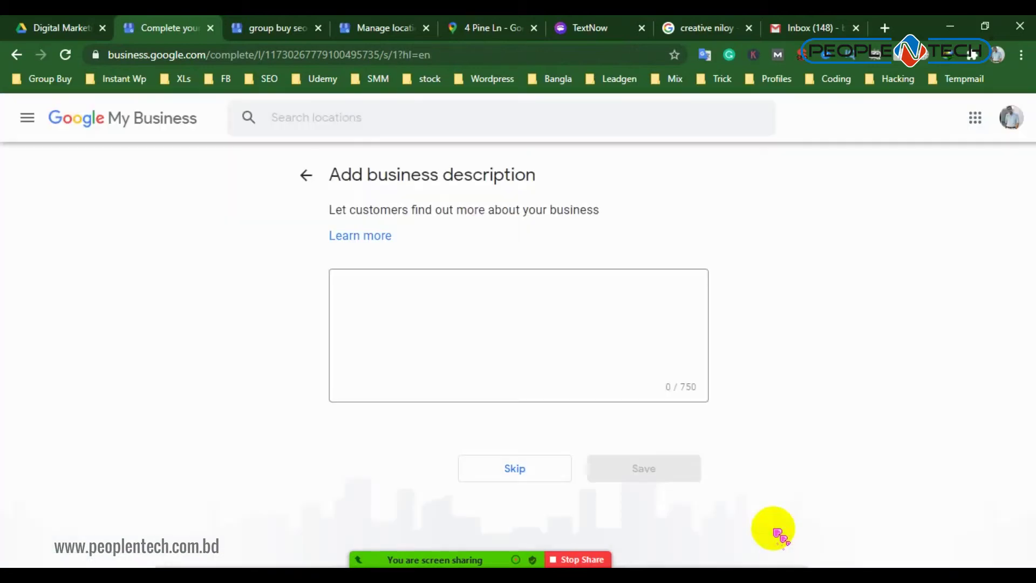
{"action": "left_click", "coordinate": [383, 288]}
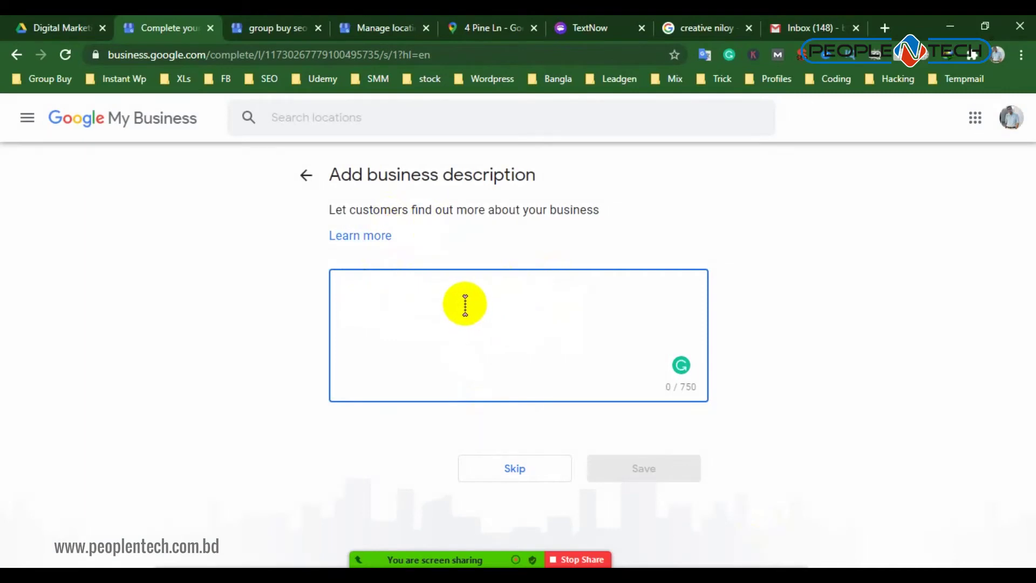
{"action": "type", "text": "We"}
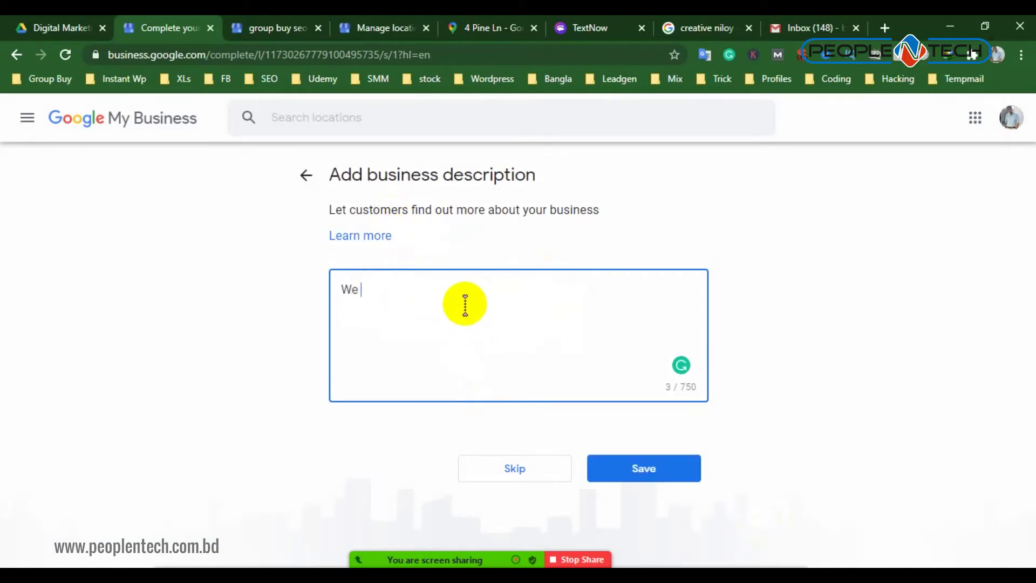
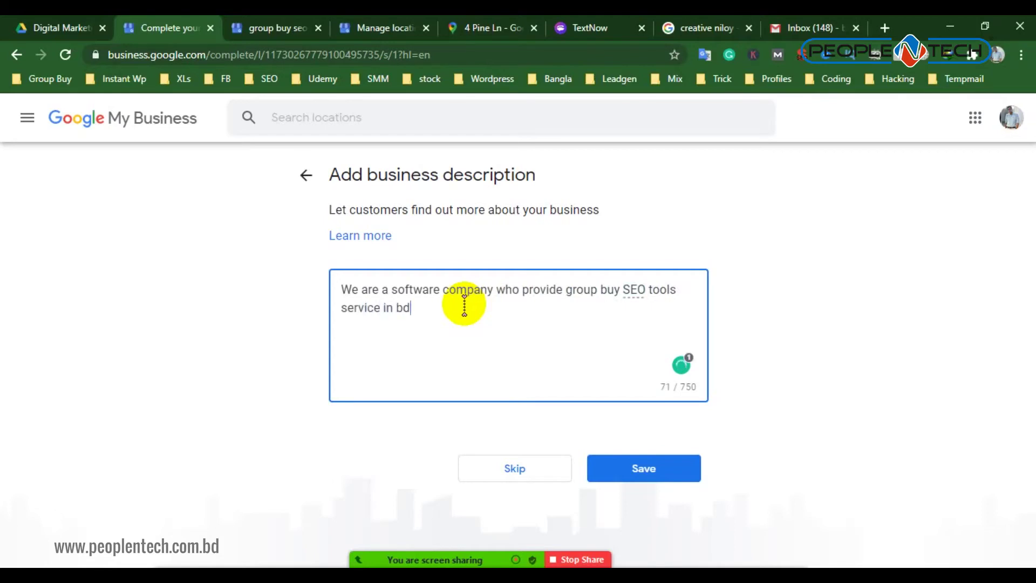
Save the software-company business description
{"action": "left_click", "coordinate": [639, 476]}
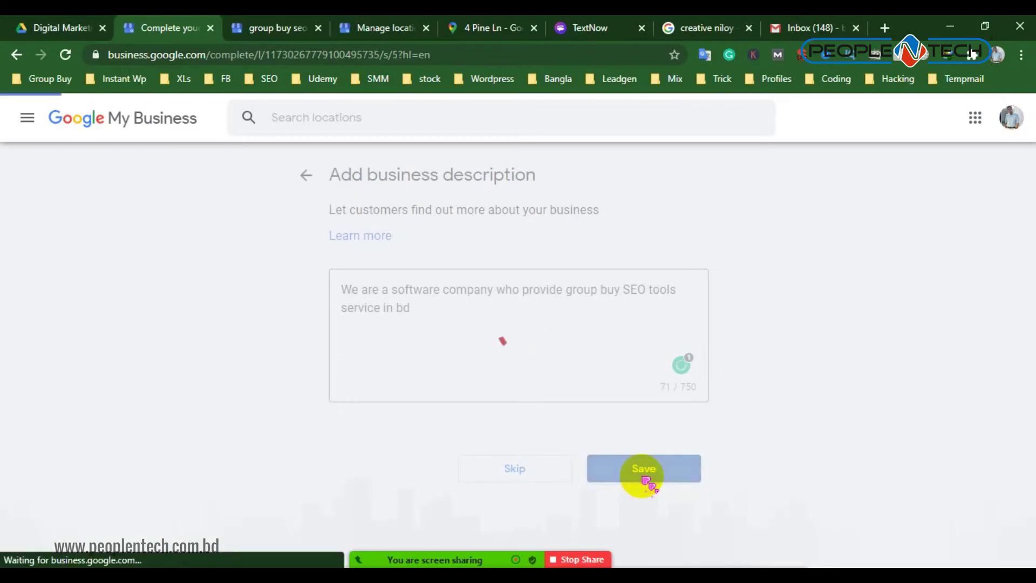
{"action": "scroll", "coordinate": [521, 381], "scroll_direction": "down", "scroll_amount": 2}
{"action": "scroll", "coordinate": [426, 350], "scroll_direction": "up", "scroll_amount": 2}
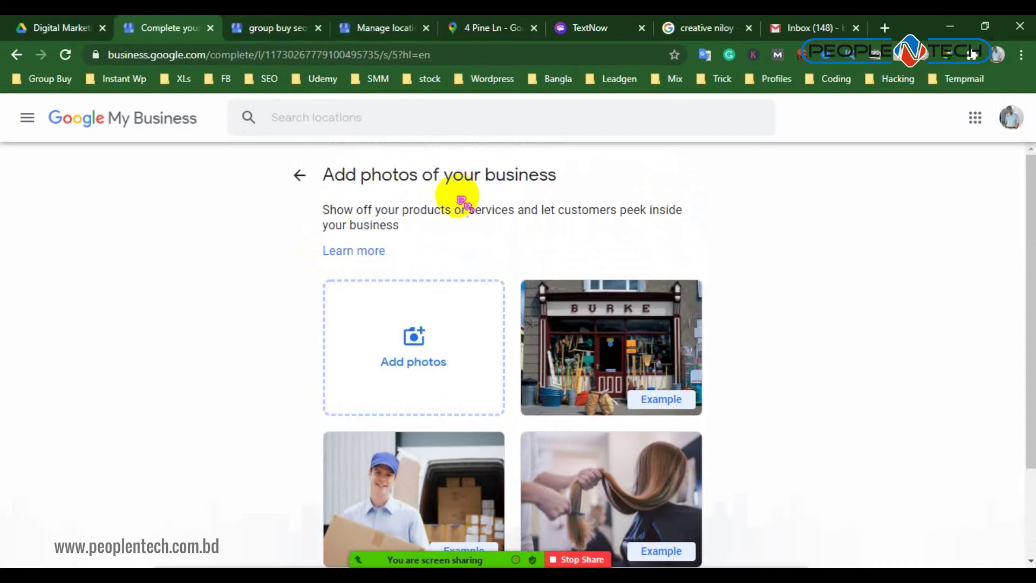
Check the managed locations list, return to Add photos, then switch to the creative niloy search results
{"action": "left_click", "coordinate": [382, 28]}
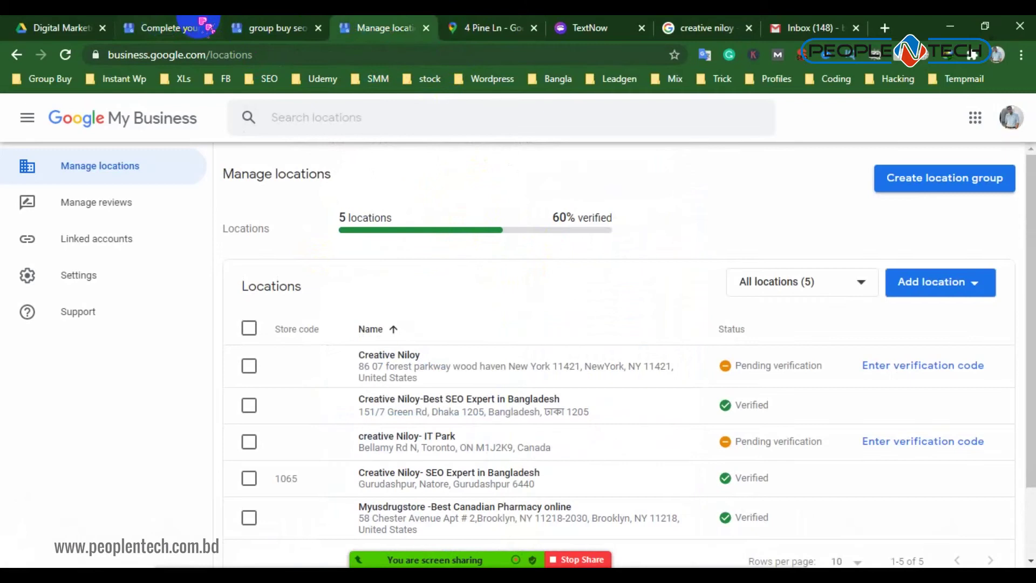
{"action": "left_click", "coordinate": [181, 27]}
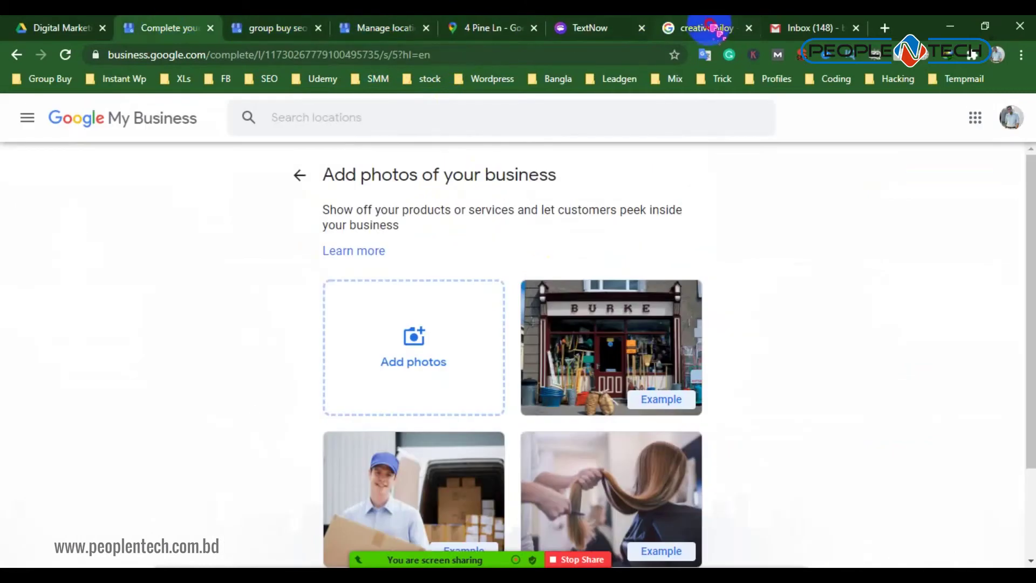
{"action": "left_click", "coordinate": [710, 27]}
{"action": "scroll", "coordinate": [235, 138], "scroll_direction": "up", "scroll_amount": 7}
Search Google for groupbuyseotoolses and scroll through its business knowledge panel
{"action": "left_click_drag", "start_coordinate": [243, 113], "coordinate": [141, 113]}
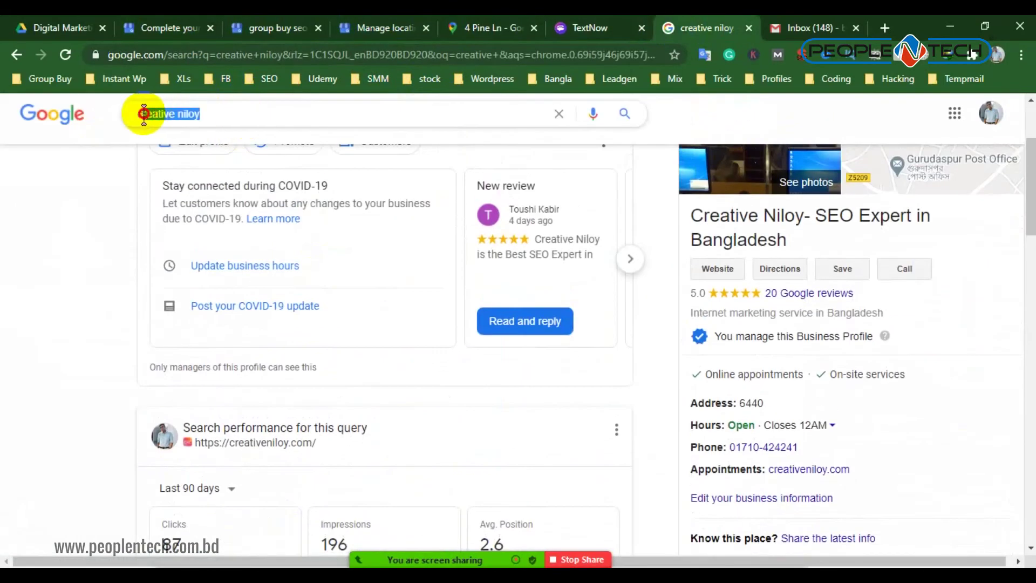
{"action": "type", "text": "c"}
{"action": "key", "text": "BackSpace"}
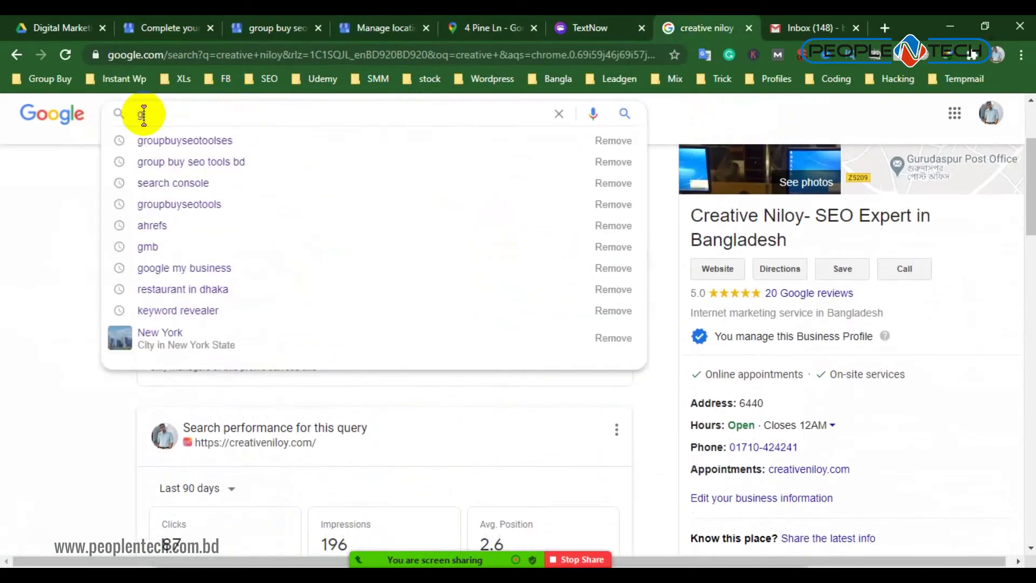
{"action": "type", "text": "groupbuyseotoolses"}
{"action": "key", "text": "Return"}
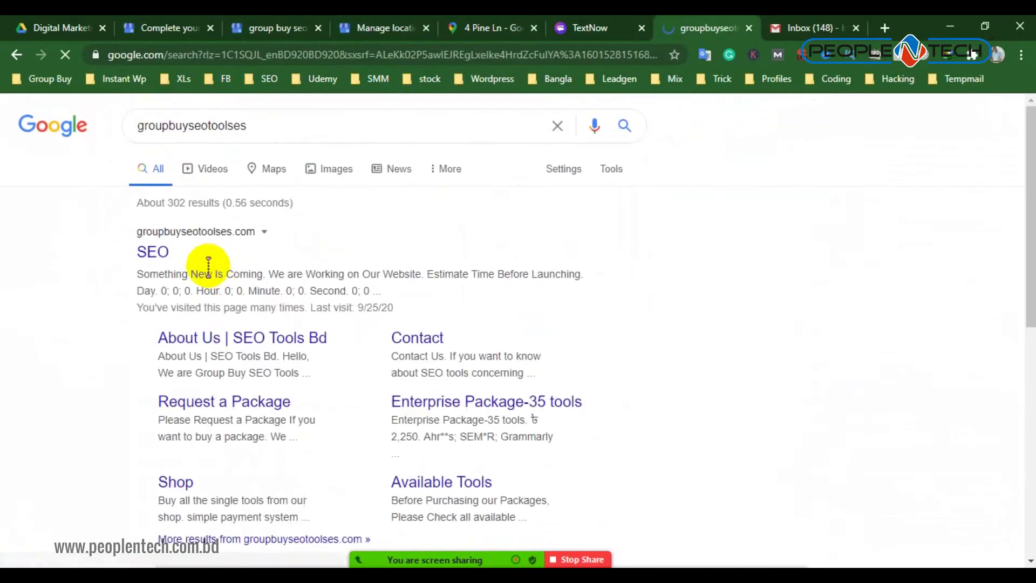
{"action": "scroll", "coordinate": [856, 455], "scroll_direction": "down", "scroll_amount": 5}
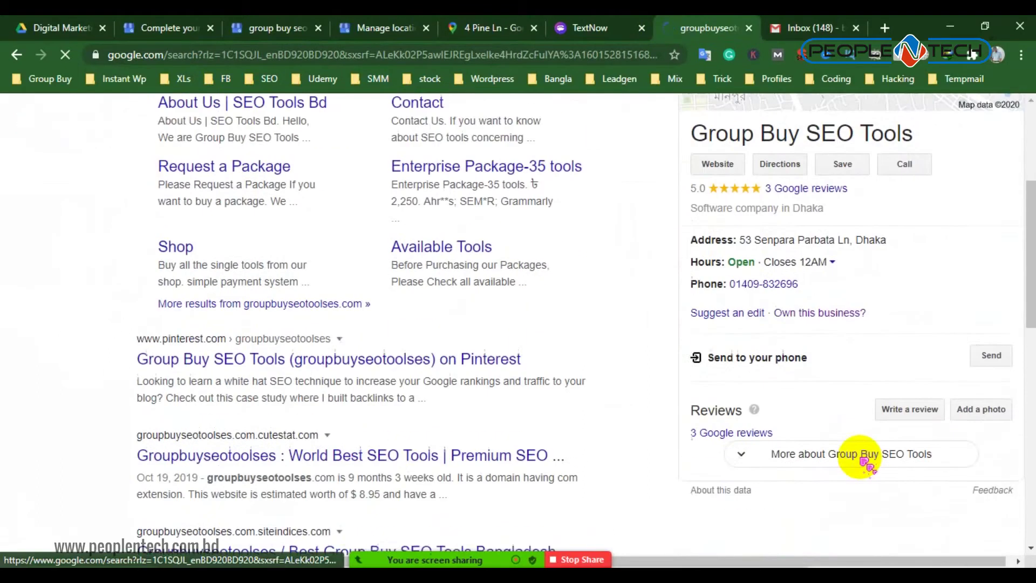
{"action": "scroll", "coordinate": [861, 456], "scroll_direction": "up", "scroll_amount": 5}
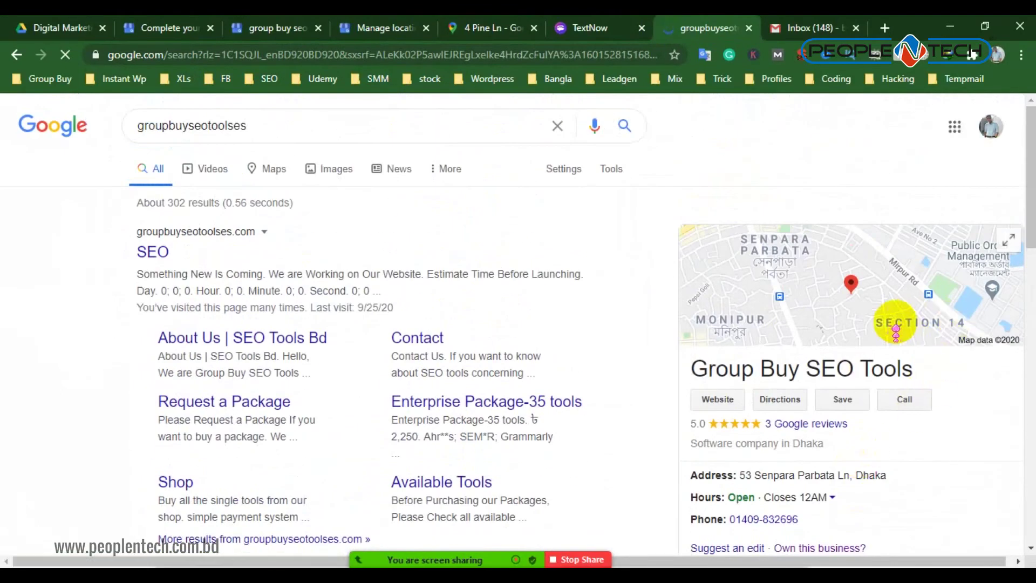
{"action": "scroll", "coordinate": [908, 329], "scroll_direction": "down", "scroll_amount": 7}
{"action": "scroll", "coordinate": [885, 351], "scroll_direction": "up", "scroll_amount": 7}
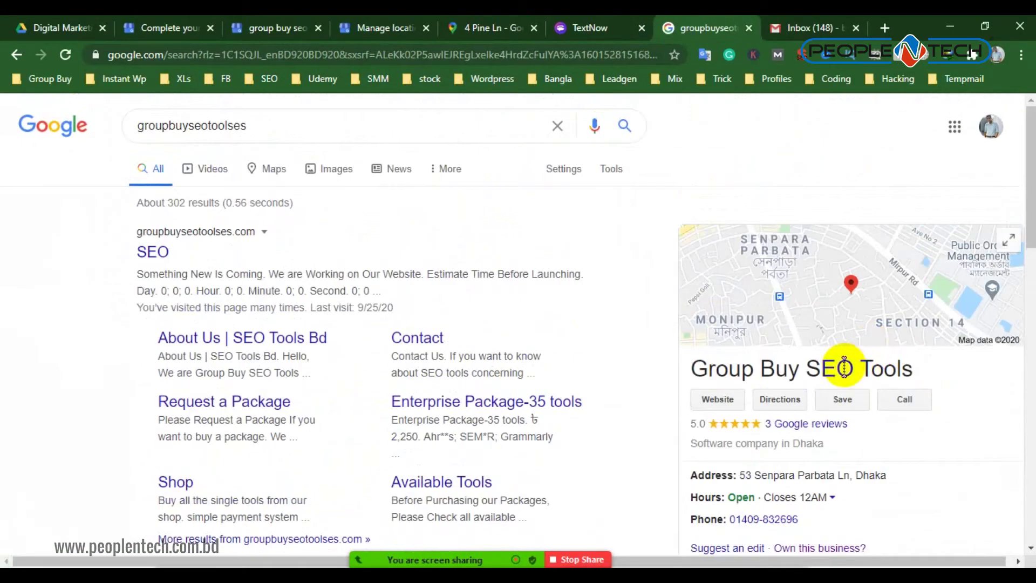
{"action": "double_click", "coordinate": [234, 139]}
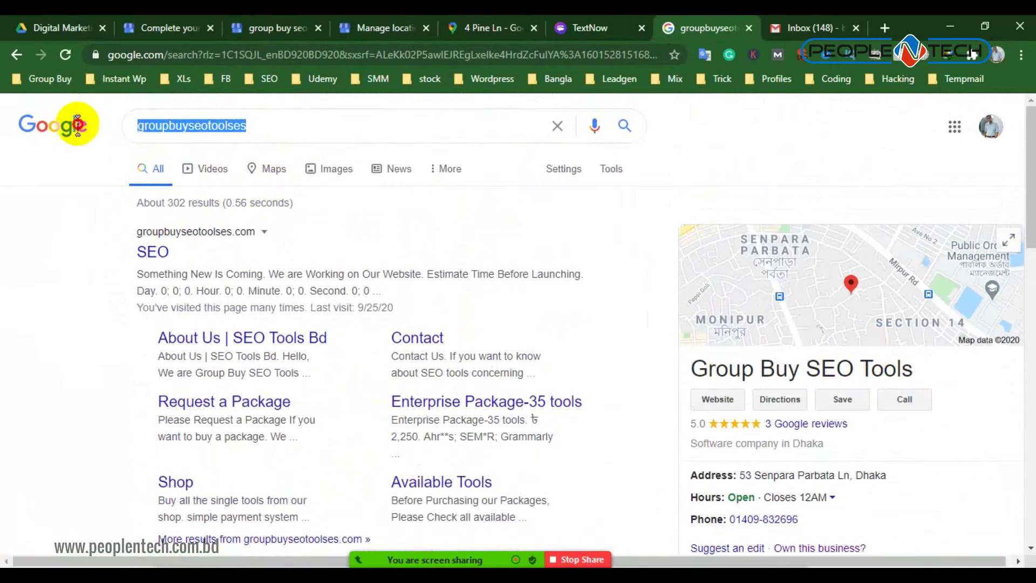
{"action": "type", "text": "52"}
{"action": "key", "text": "BackSpace"}
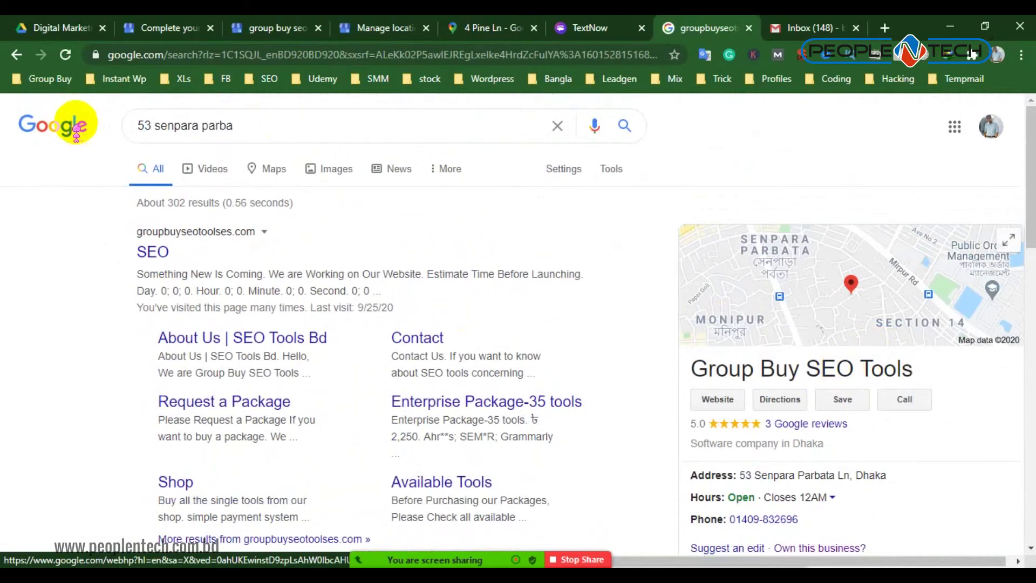
{"action": "type", "text": "parbata"}
{"action": "key", "text": "Return"}
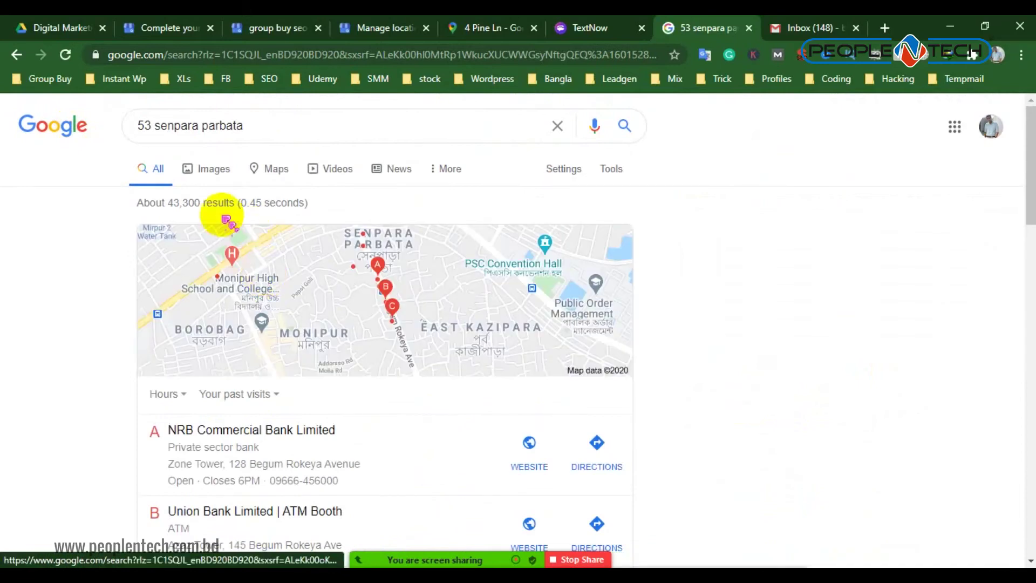
{"action": "left_click", "coordinate": [220, 169]}
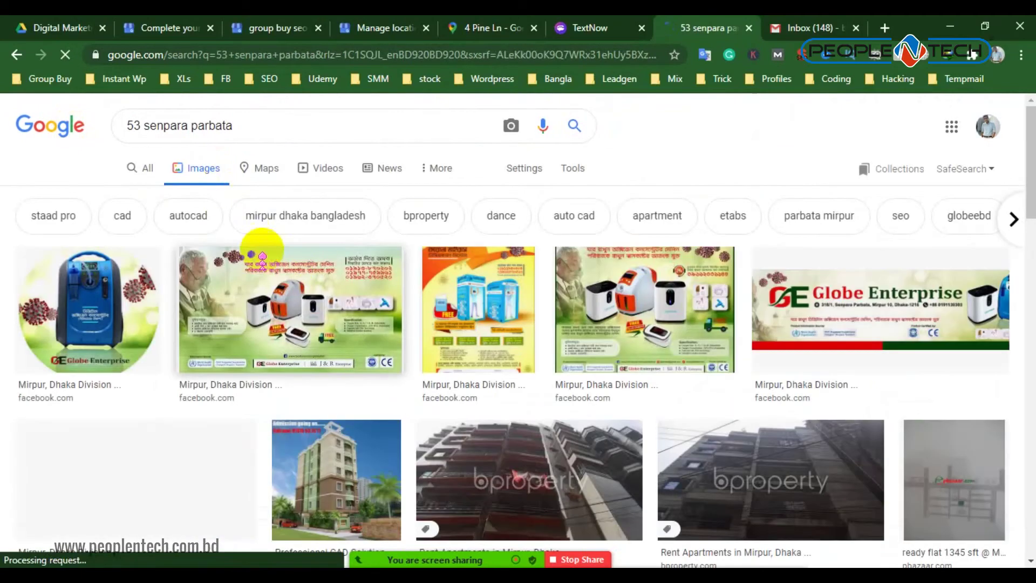
{"action": "scroll", "coordinate": [636, 373], "scroll_direction": "down", "scroll_amount": 3}
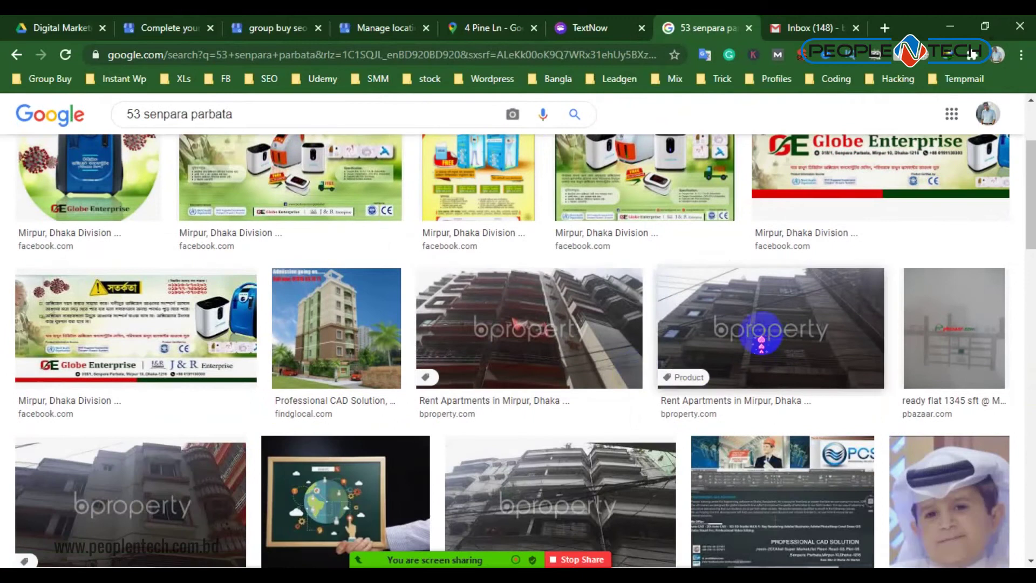
{"action": "scroll", "coordinate": [740, 360], "scroll_direction": "down", "scroll_amount": 2}
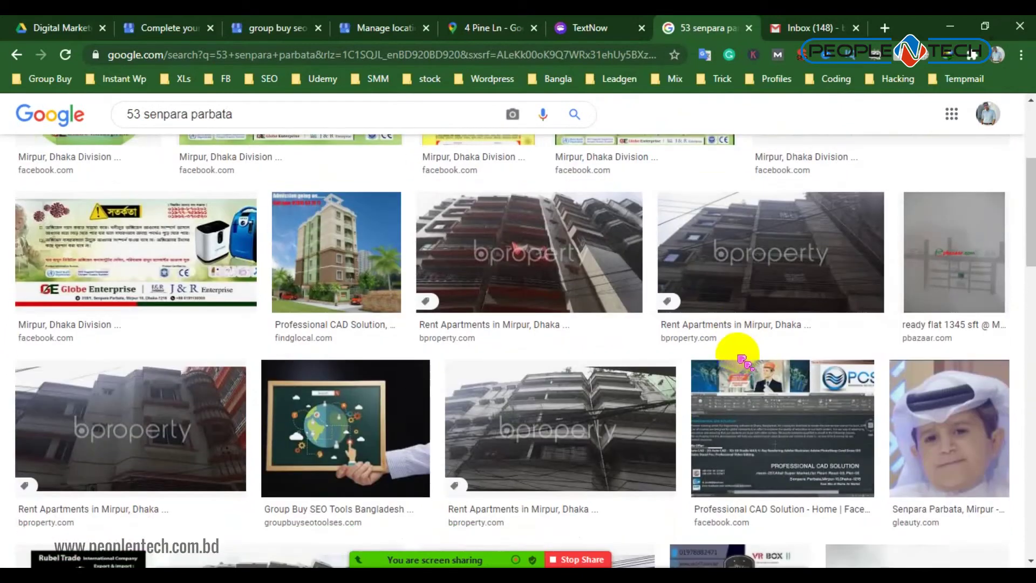
{"action": "scroll", "coordinate": [570, 388], "scroll_direction": "down", "scroll_amount": 4}
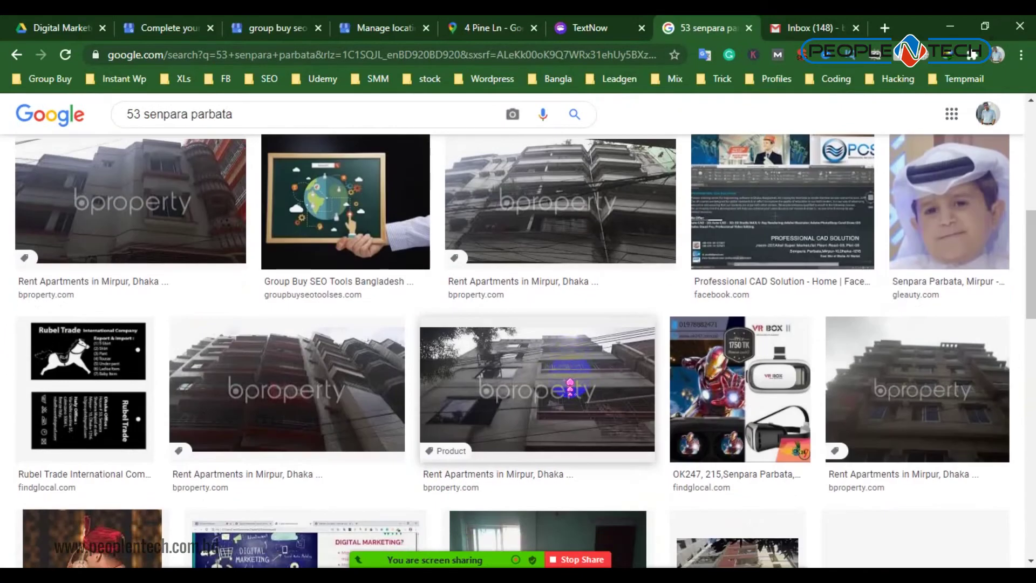
{"action": "scroll", "coordinate": [571, 388], "scroll_direction": "down", "scroll_amount": 3}
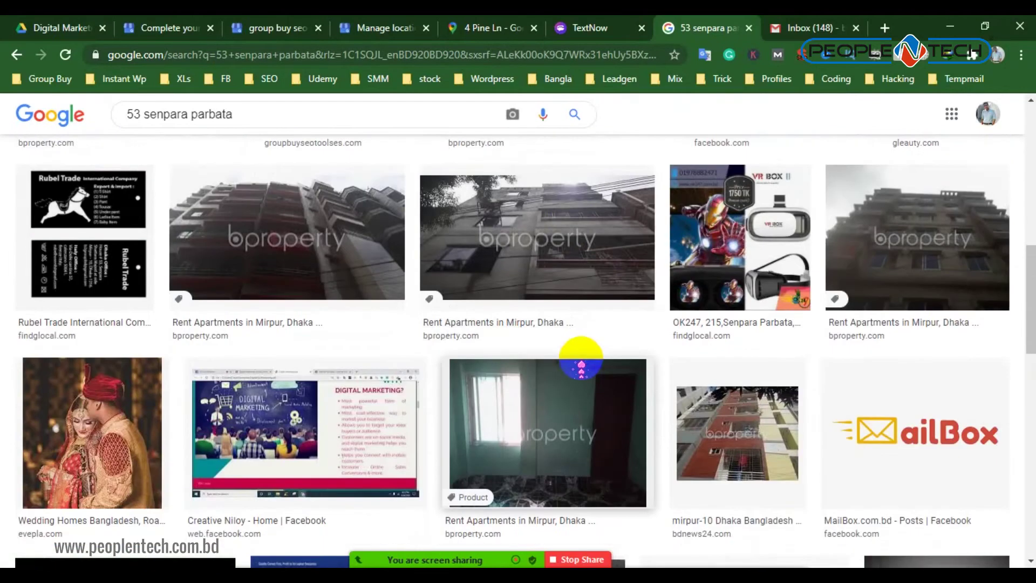
{"action": "scroll", "coordinate": [580, 368], "scroll_direction": "down", "scroll_amount": 8}
{"action": "scroll", "coordinate": [580, 367], "scroll_direction": "up", "scroll_amount": 6}
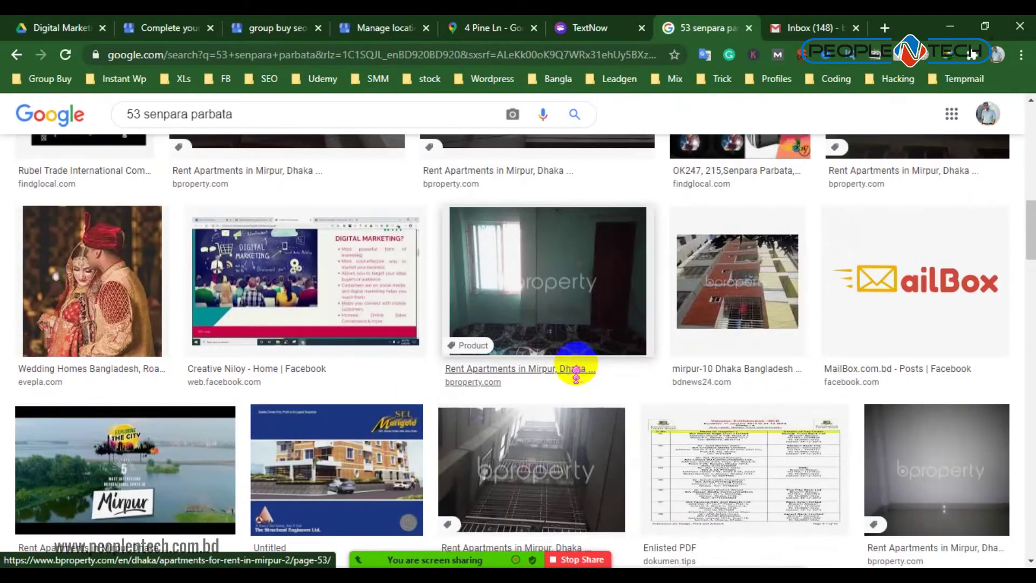
{"action": "scroll", "coordinate": [567, 393], "scroll_direction": "down", "scroll_amount": 3}
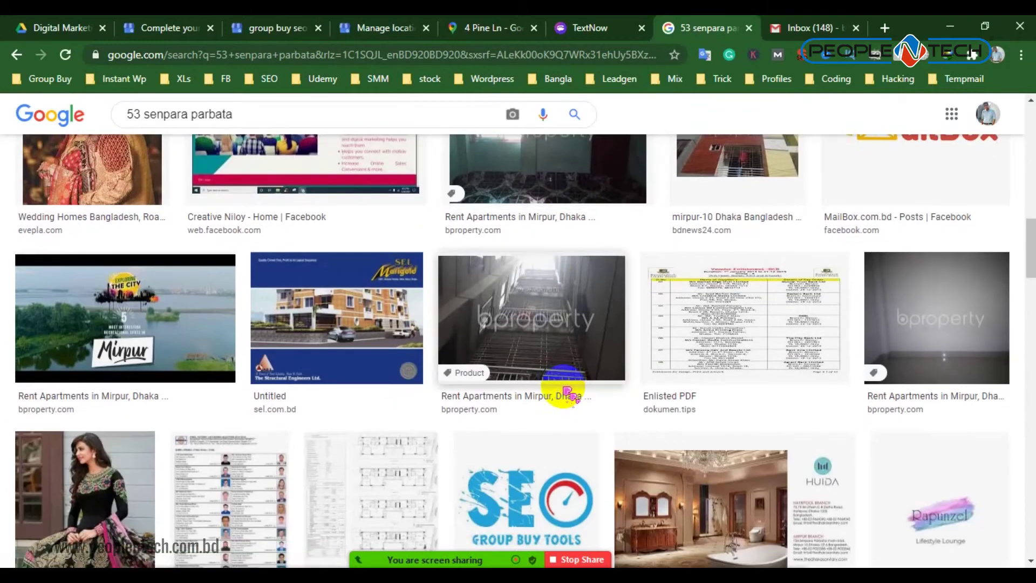
{"action": "scroll", "coordinate": [568, 391], "scroll_direction": "down", "scroll_amount": 6}
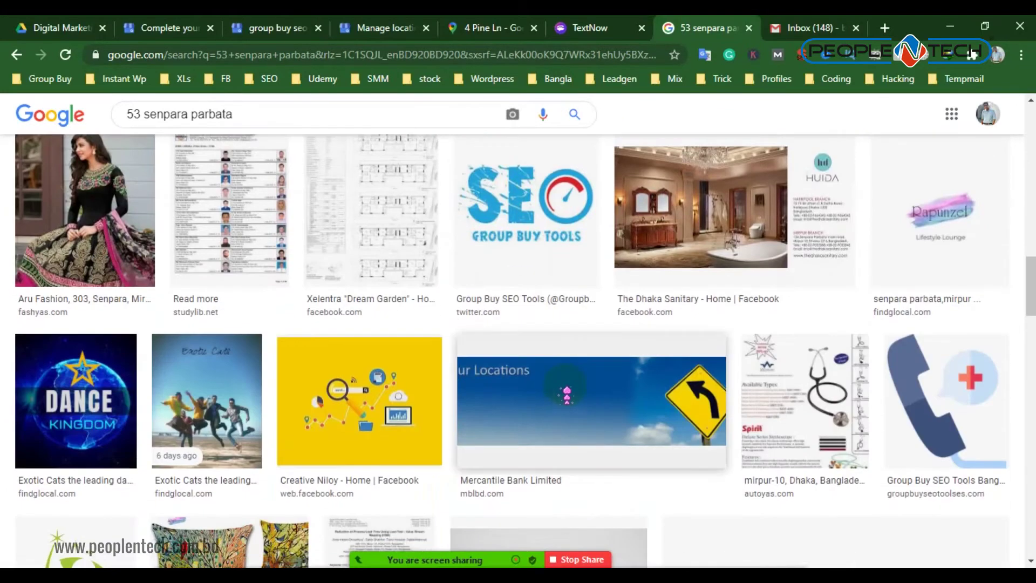
{"action": "scroll", "coordinate": [564, 391], "scroll_direction": "down", "scroll_amount": 6}
{"action": "scroll", "coordinate": [570, 390], "scroll_direction": "down", "scroll_amount": 9}
{"action": "scroll", "coordinate": [569, 392], "scroll_direction": "up", "scroll_amount": 6}
{"action": "scroll", "coordinate": [567, 396], "scroll_direction": "down", "scroll_amount": 10}
{"action": "scroll", "coordinate": [565, 402], "scroll_direction": "up", "scroll_amount": 2}
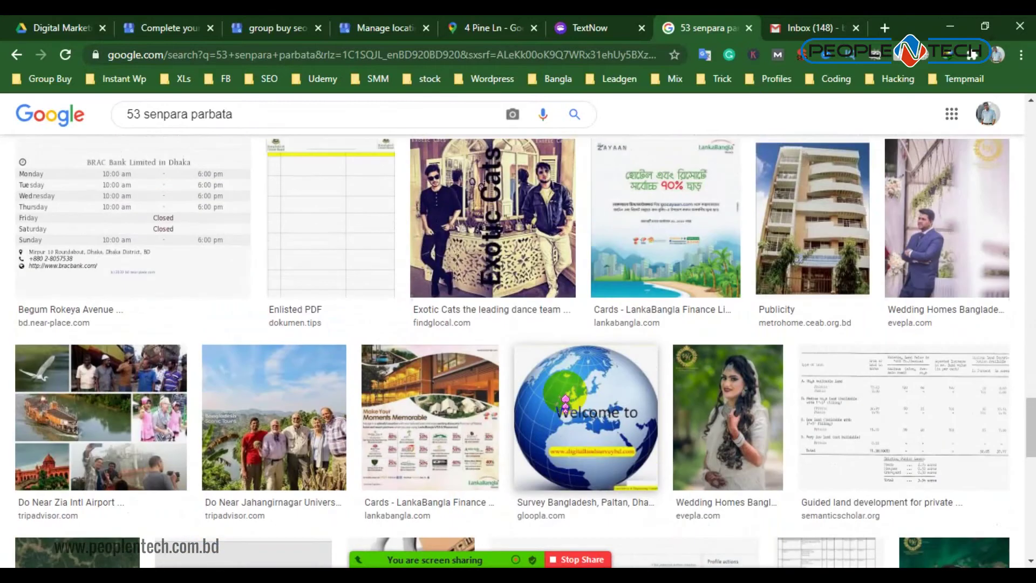
{"action": "scroll", "coordinate": [565, 402], "scroll_direction": "up", "scroll_amount": 15}
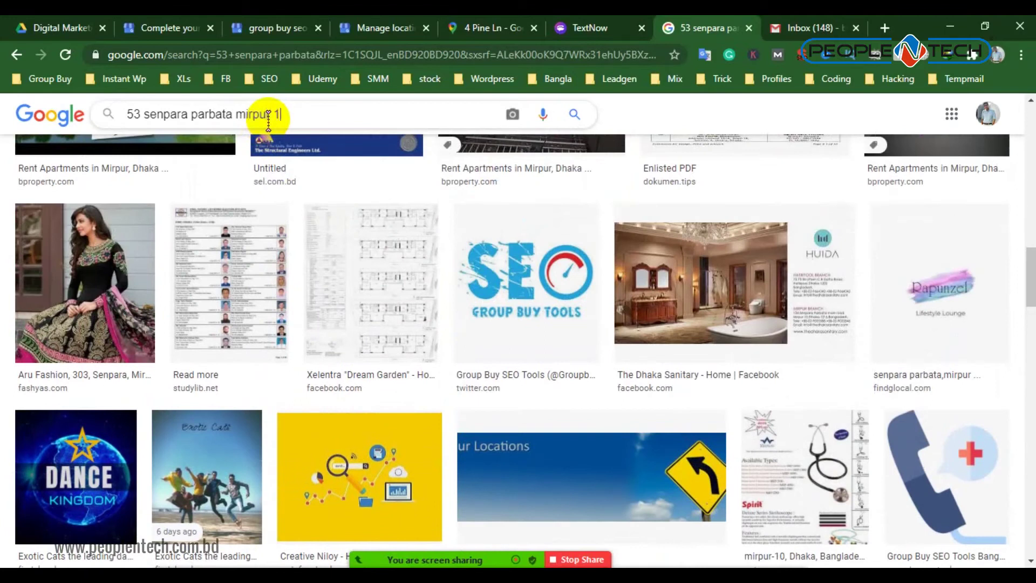
{"action": "key", "text": "Return"}
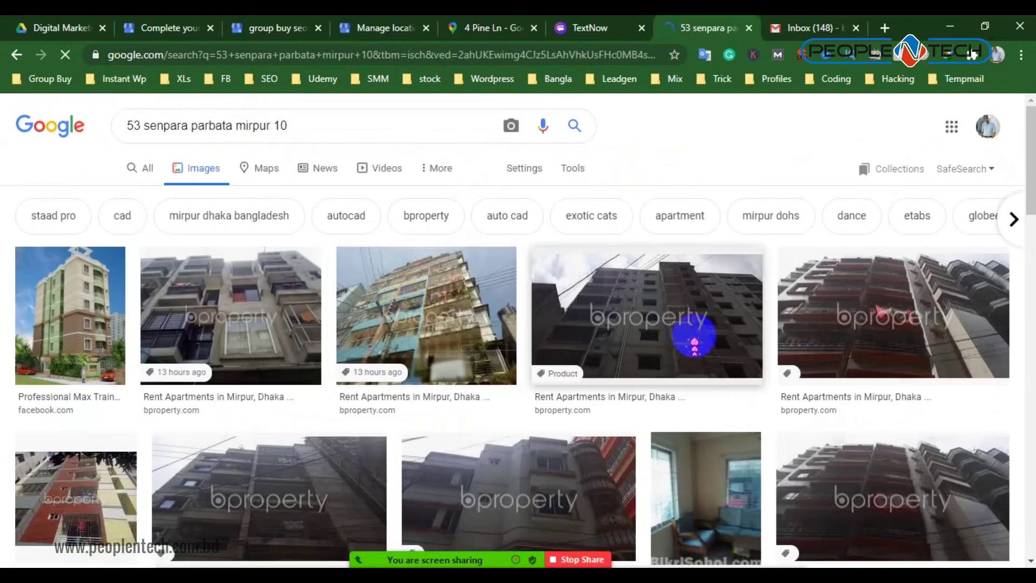
{"action": "scroll", "coordinate": [682, 344], "scroll_direction": "down", "scroll_amount": 3}
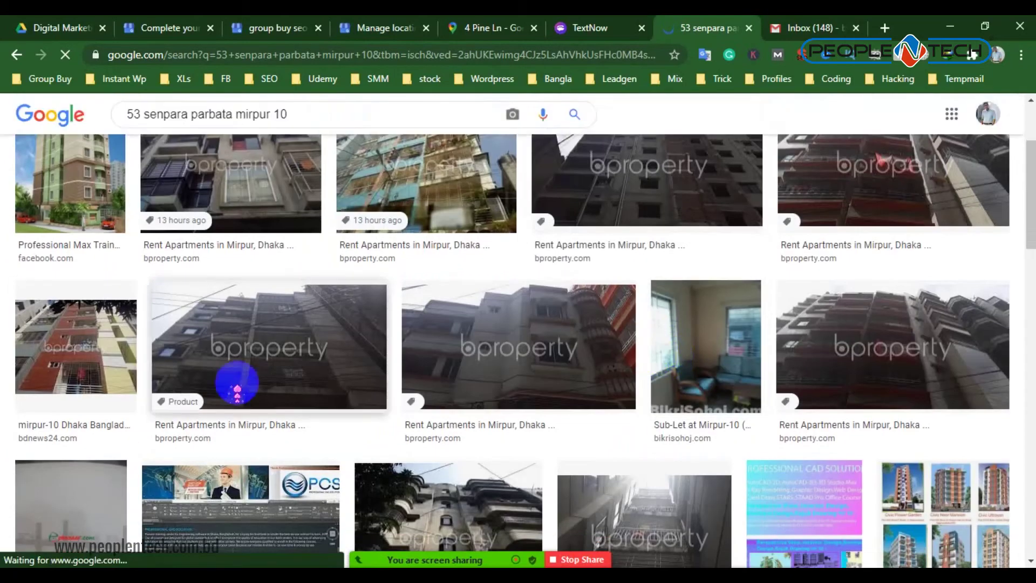
{"action": "scroll", "coordinate": [370, 377], "scroll_direction": "down", "scroll_amount": 3}
{"action": "scroll", "coordinate": [372, 372], "scroll_direction": "up", "scroll_amount": 6}
{"action": "left_click", "coordinate": [153, 165]}
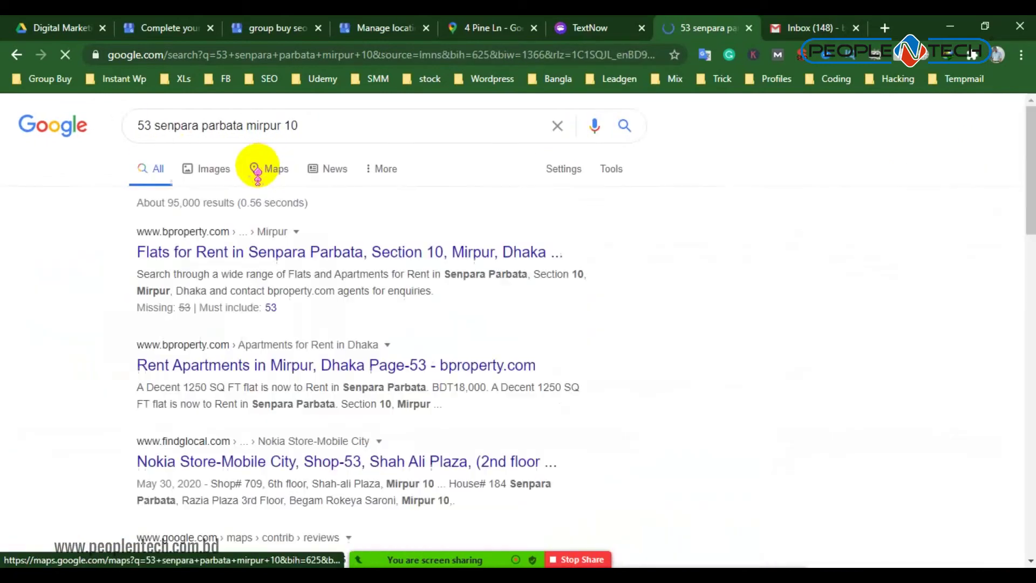
{"action": "left_click", "coordinate": [258, 170]}
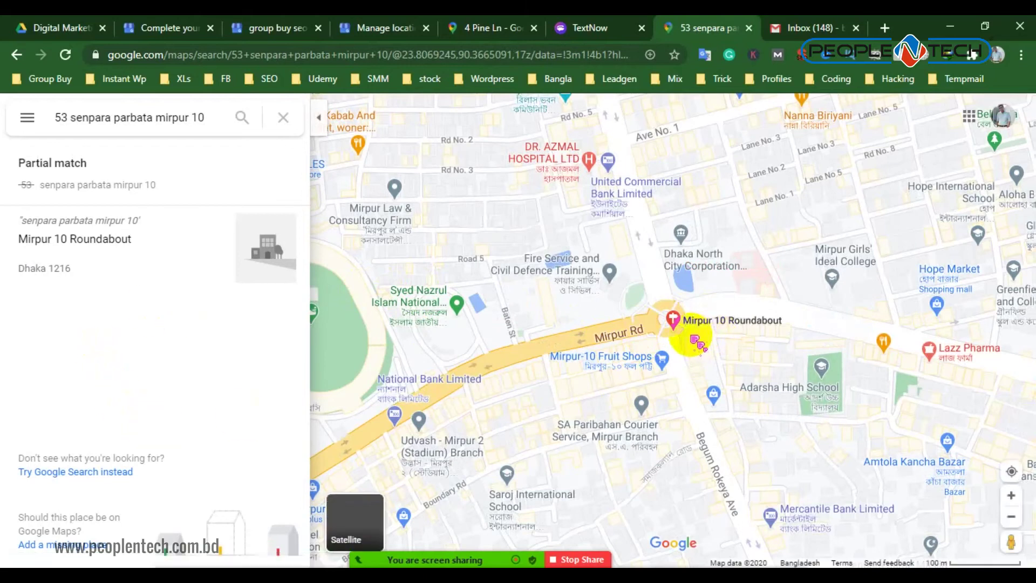
{"action": "left_click_drag", "start_coordinate": [687, 331], "coordinate": [580, 266]}
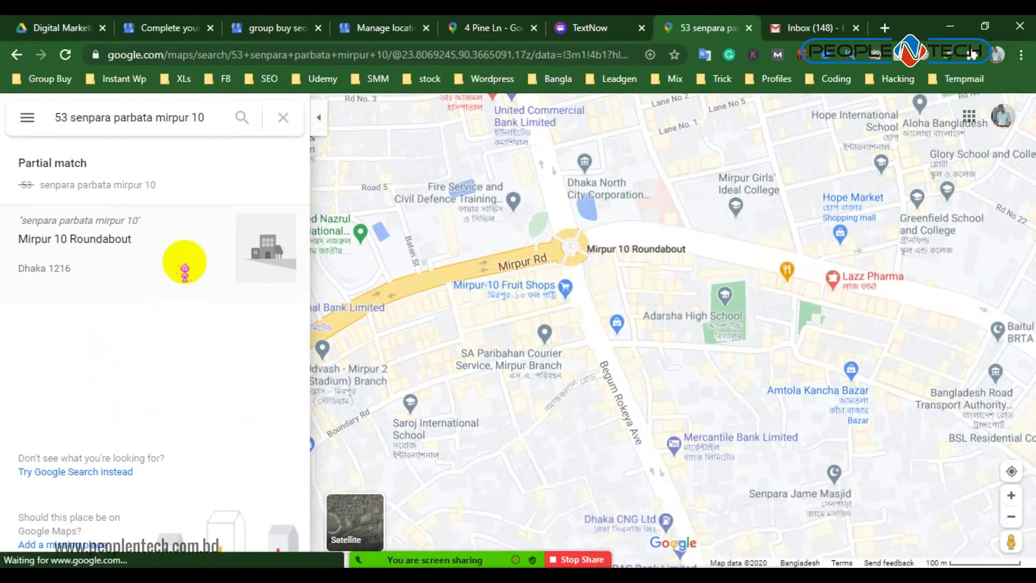
{"action": "left_click", "coordinate": [209, 117]}
{"action": "left_click", "coordinate": [167, 240]}
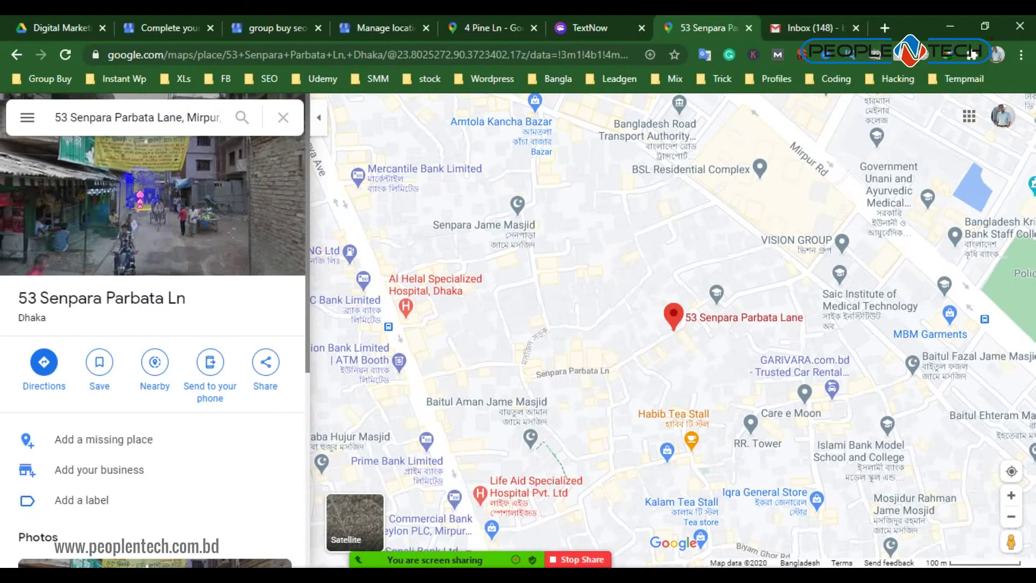
{"action": "scroll", "coordinate": [162, 421], "scroll_direction": "down", "scroll_amount": 4}
{"action": "left_click", "coordinate": [143, 359]}
{"action": "left_click", "coordinate": [143, 363]}
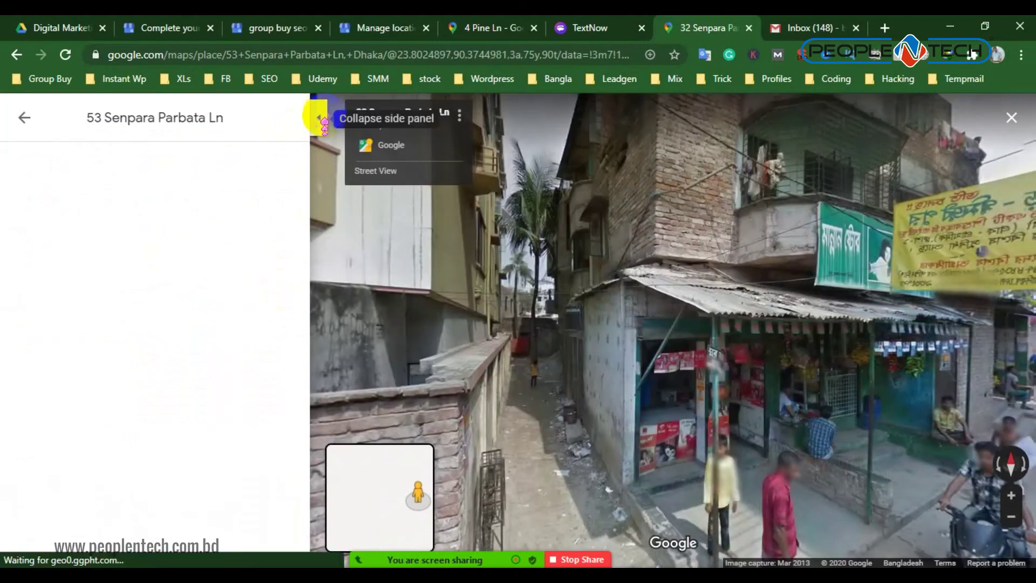
Collapse the side panel and rotate Street View toward the shuttered building and the lane
{"action": "left_click", "coordinate": [322, 118]}
{"action": "left_click_drag", "start_coordinate": [479, 312], "coordinate": [754, 268]}
{"action": "left_click_drag", "start_coordinate": [539, 266], "coordinate": [578, 322]}
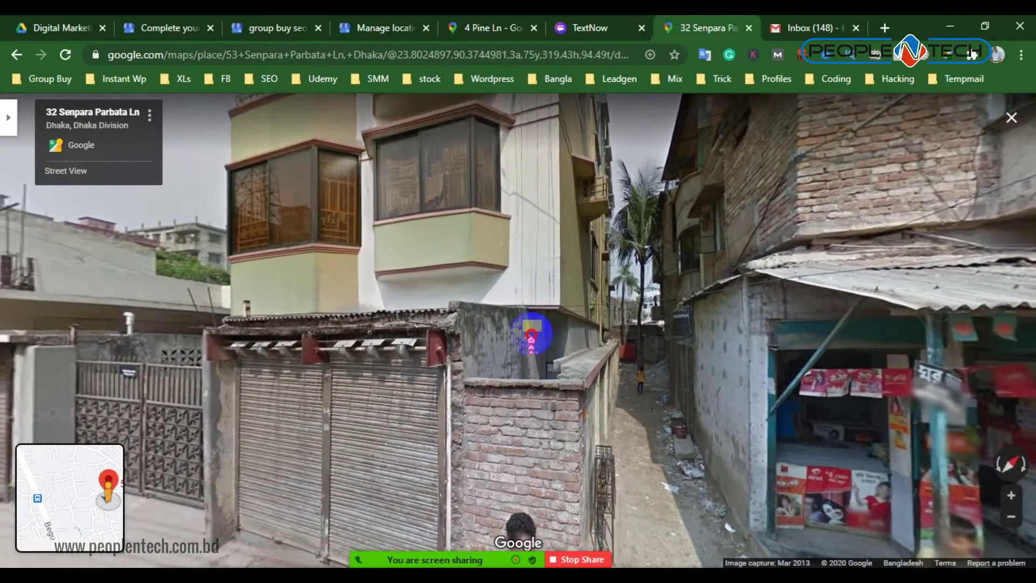
{"action": "left_click_drag", "start_coordinate": [532, 338], "coordinate": [544, 320]}
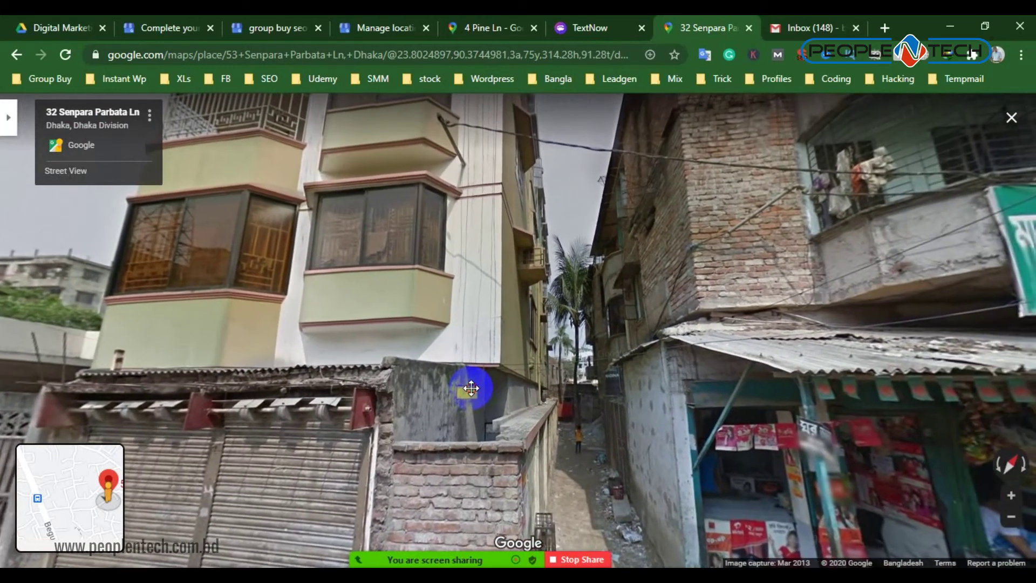
{"action": "left_click_drag", "start_coordinate": [620, 282], "coordinate": [667, 271]}
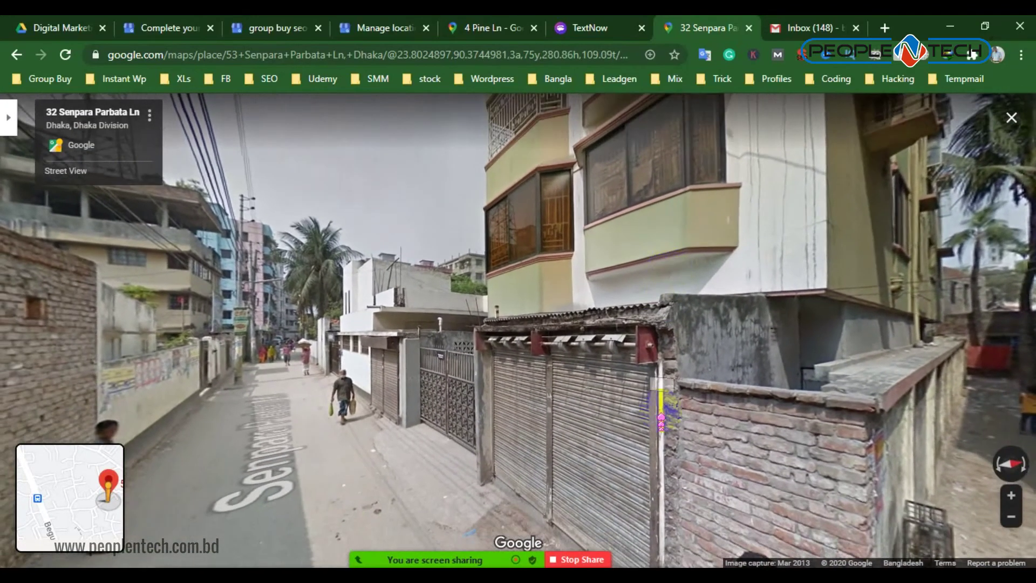
{"action": "mouse_move", "coordinate": [540, 561]}
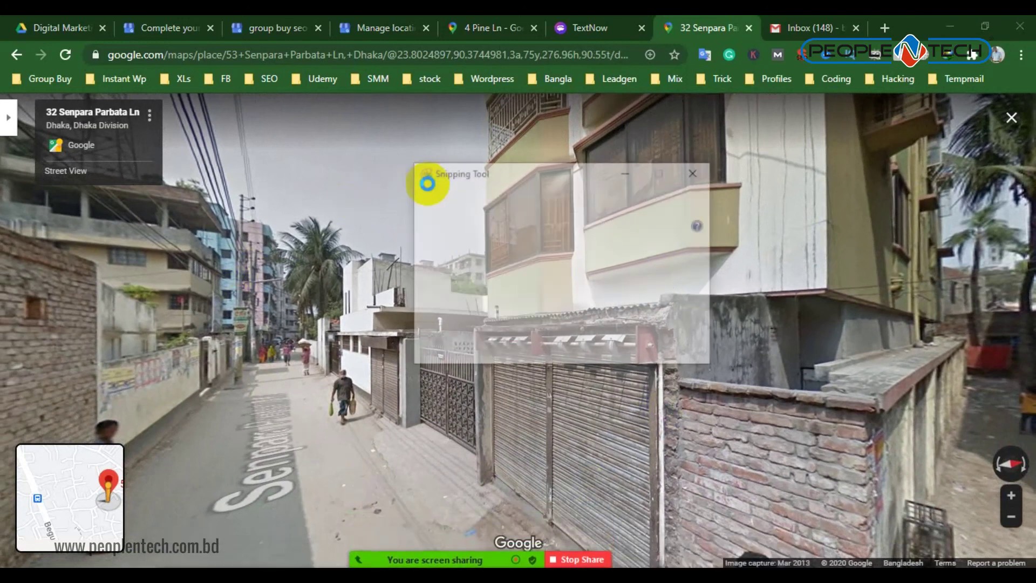
Snip the Street View area and save it to the Desktop as Capture, overwriting the old file
{"action": "left_click", "coordinate": [446, 197]}
{"action": "left_click_drag", "start_coordinate": [173, 97], "coordinate": [957, 547]}
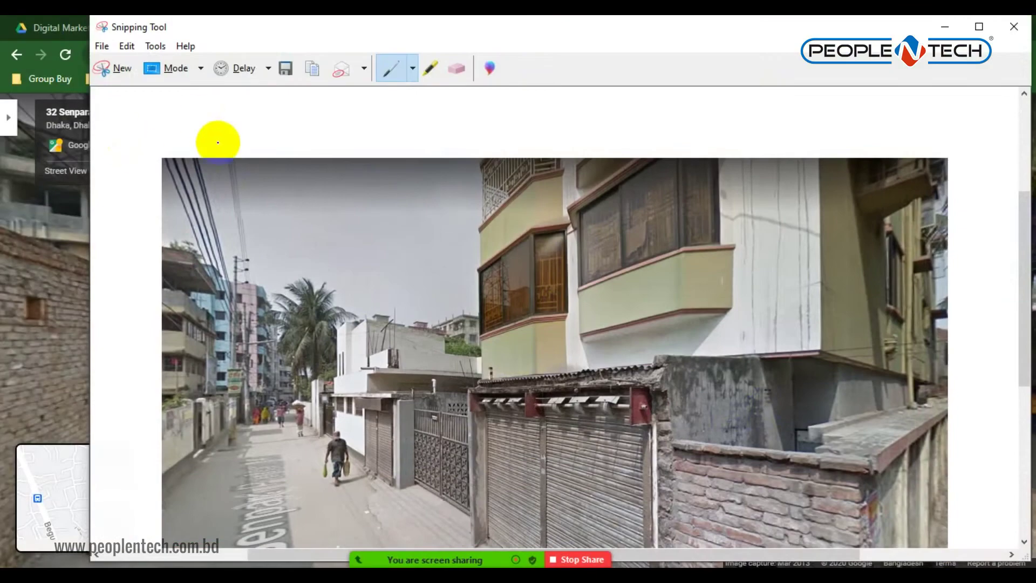
{"action": "key", "text": "ctrl+s"}
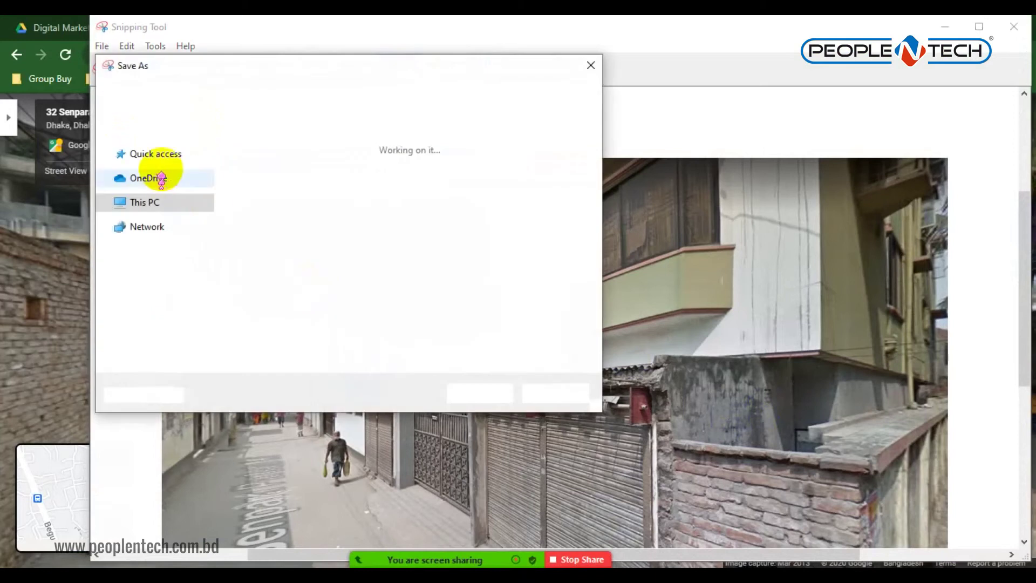
{"action": "left_click", "coordinate": [511, 399]}
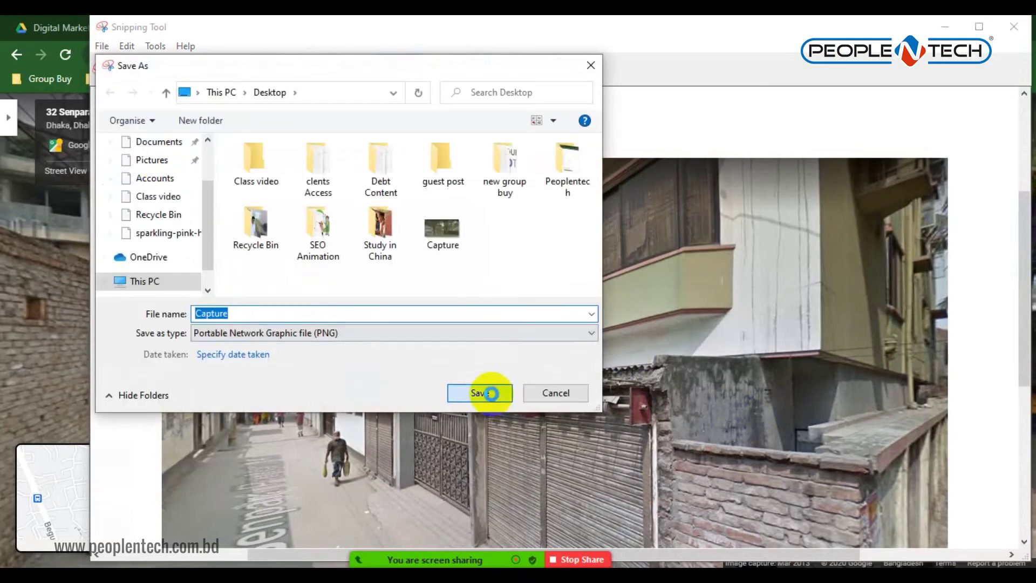
{"action": "left_click", "coordinate": [556, 301]}
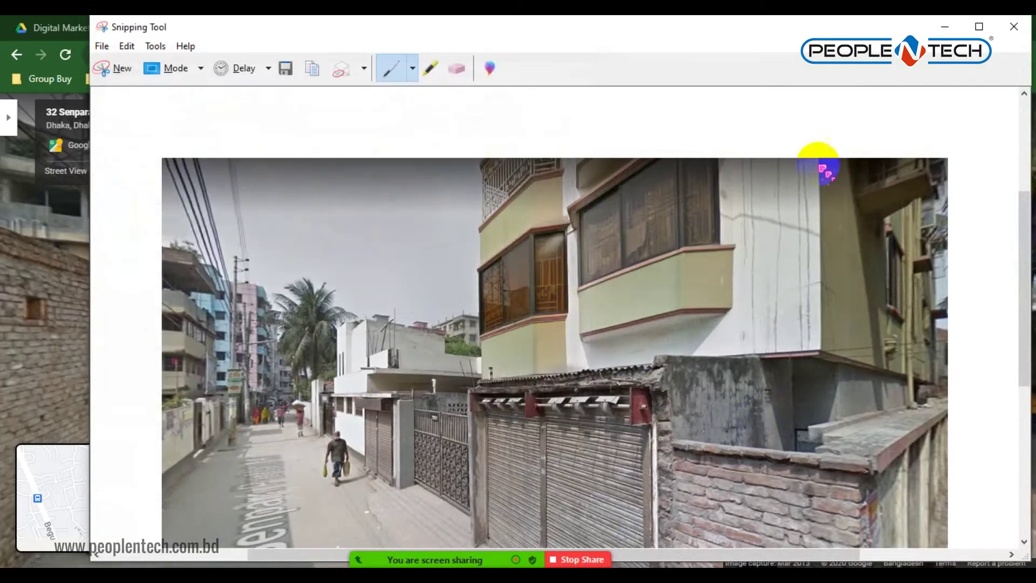
Upload the Capture image as the business photo and finish setup through to the dashboard
{"action": "left_click", "coordinate": [1019, 28]}
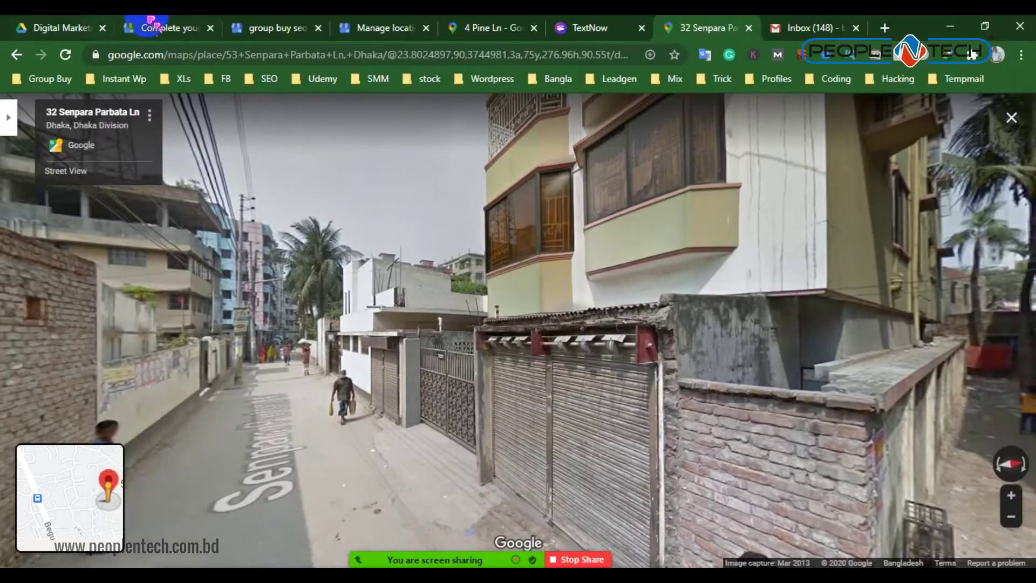
{"action": "left_click", "coordinate": [162, 27]}
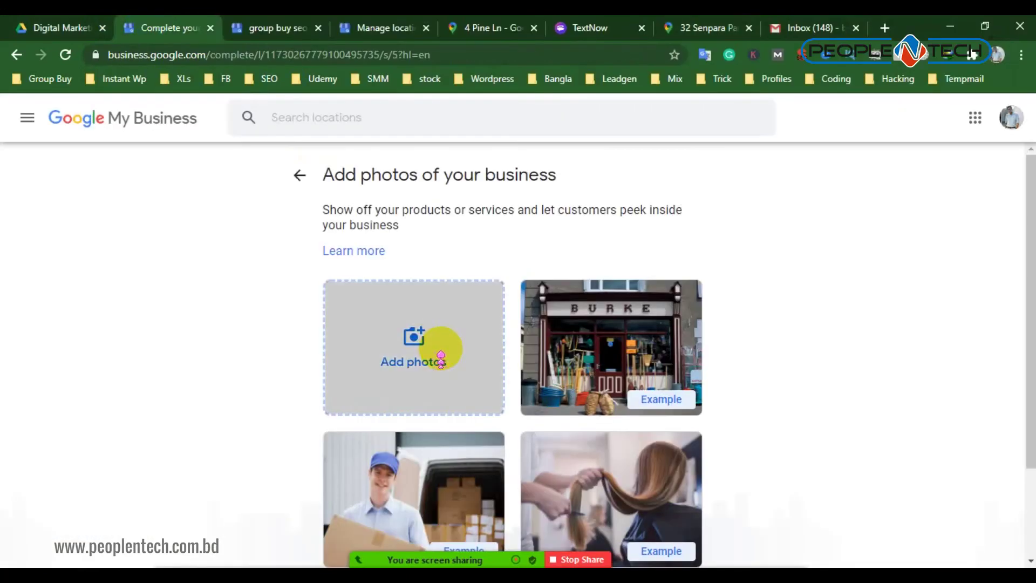
{"action": "left_click", "coordinate": [442, 359]}
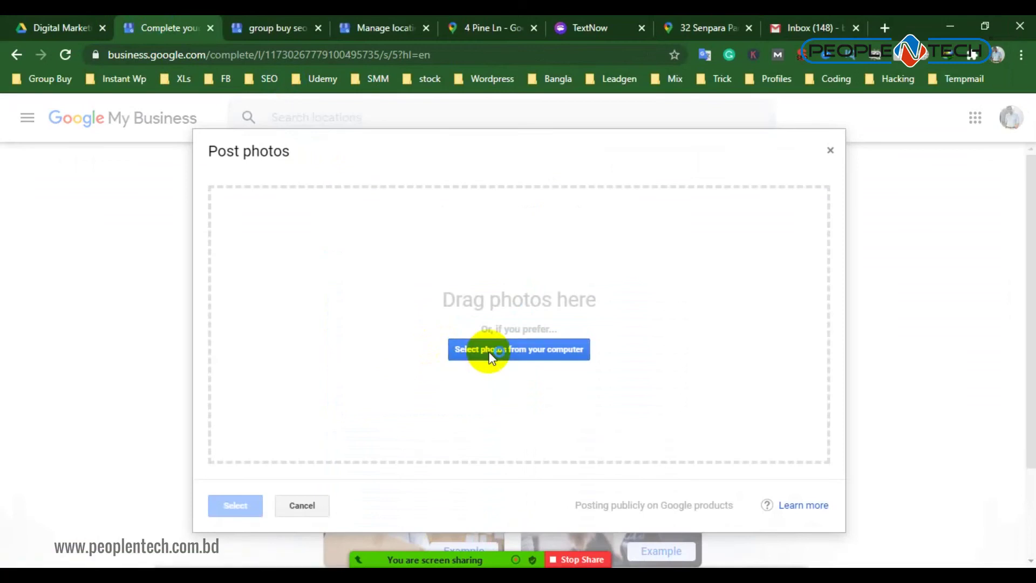
{"action": "left_click", "coordinate": [492, 354]}
{"action": "left_click", "coordinate": [354, 205]}
{"action": "left_click", "coordinate": [388, 356]}
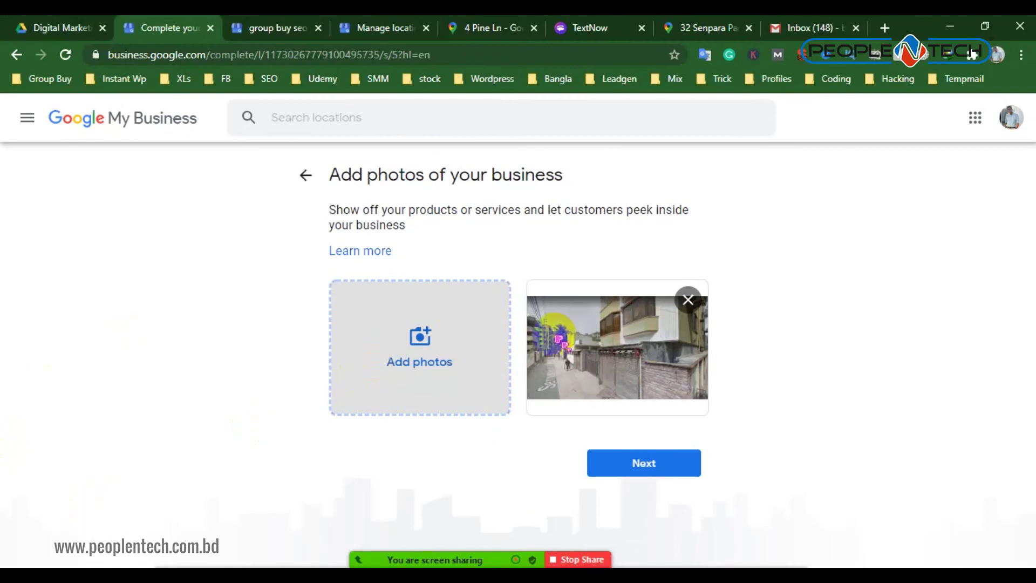
{"action": "left_click", "coordinate": [664, 462]}
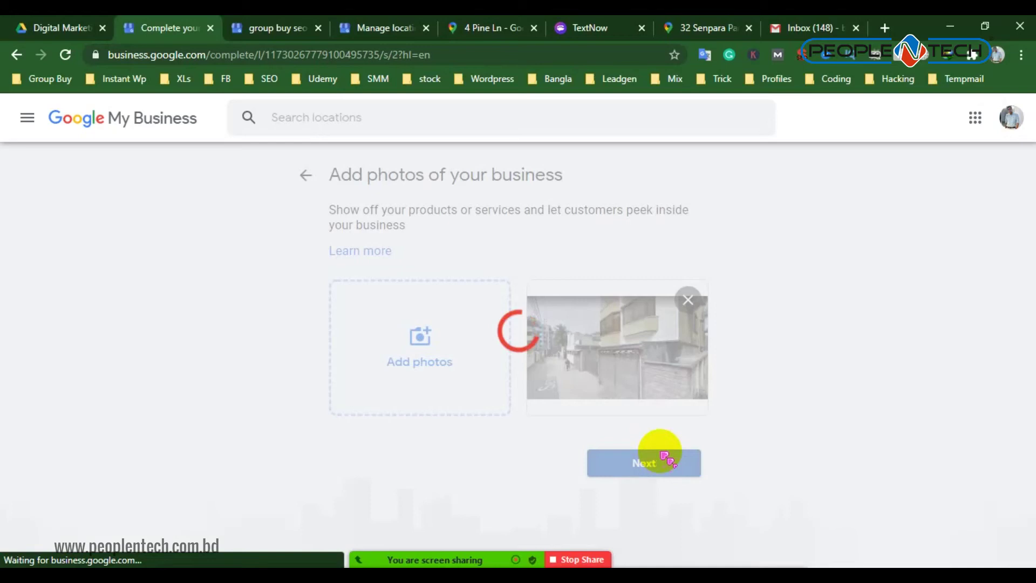
{"action": "left_click", "coordinate": [656, 370]}
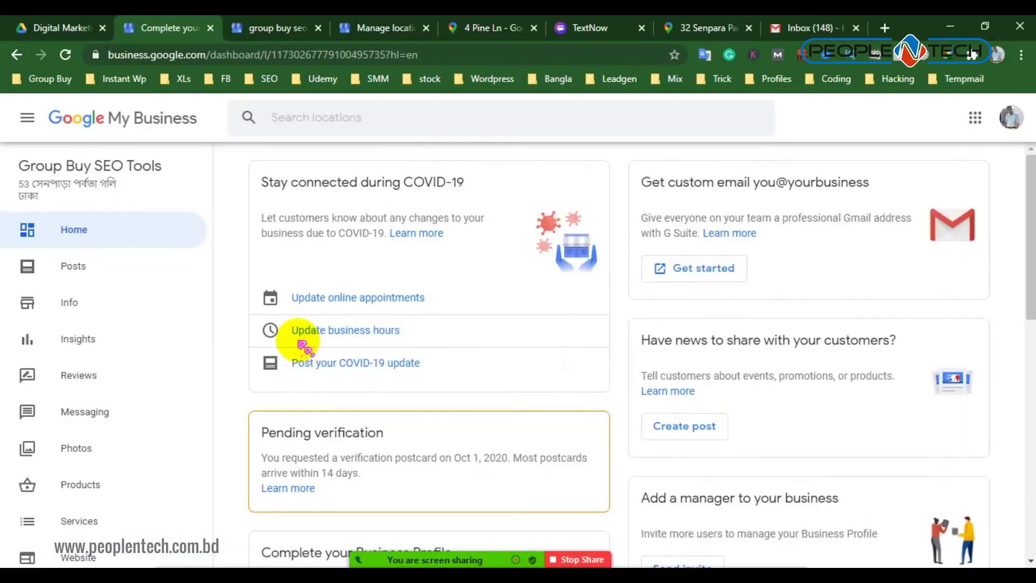
Review the Group Buy SEO Tools Home dashboard cards, then return to Manage locations
{"action": "scroll", "coordinate": [418, 361], "scroll_direction": "down", "scroll_amount": 2}
{"action": "scroll", "coordinate": [420, 361], "scroll_direction": "down", "scroll_amount": 4}
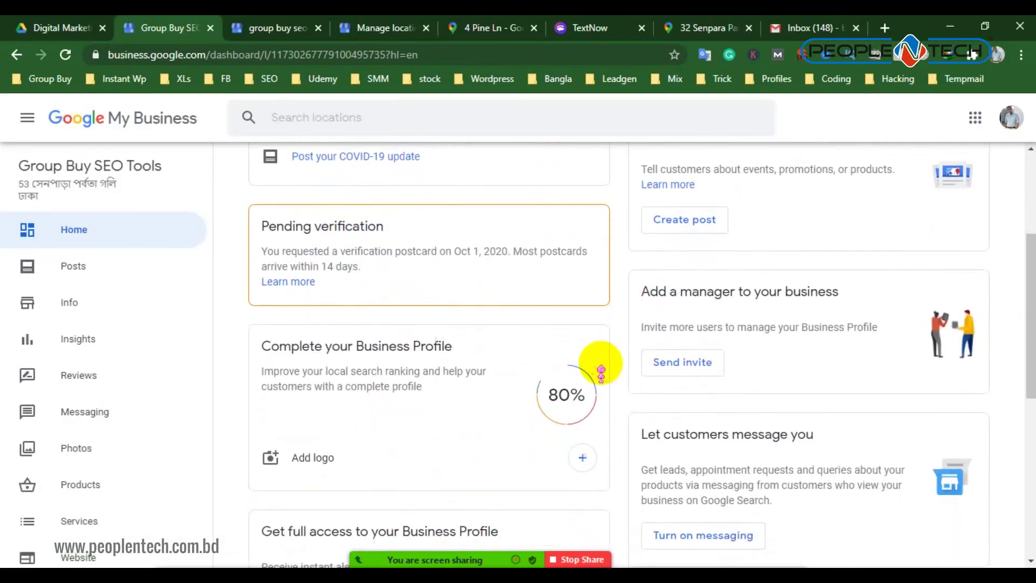
{"action": "scroll", "coordinate": [356, 261], "scroll_direction": "up", "scroll_amount": 1}
{"action": "scroll", "coordinate": [536, 376], "scroll_direction": "down", "scroll_amount": 6}
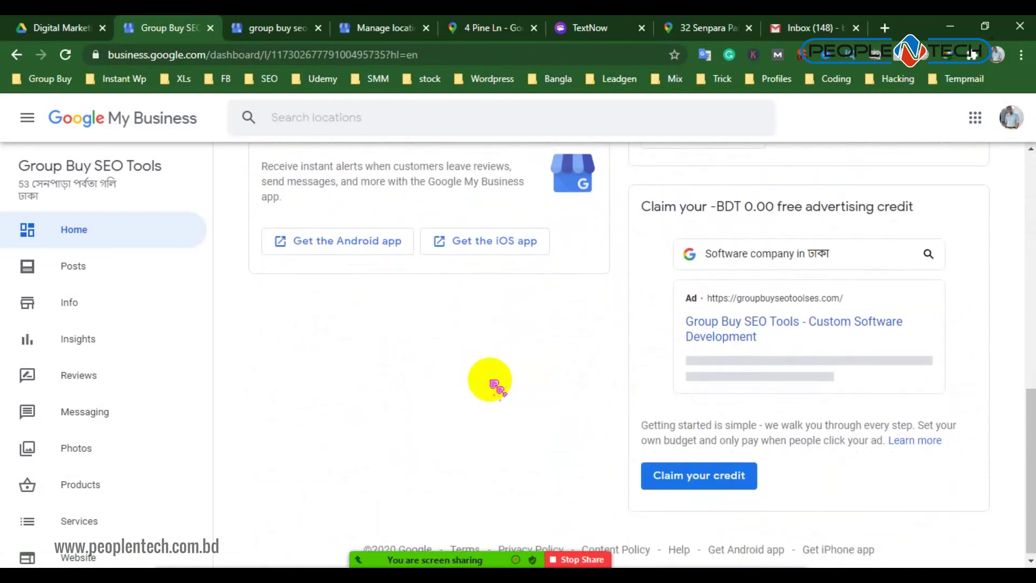
{"action": "scroll", "coordinate": [453, 312], "scroll_direction": "up", "scroll_amount": 10}
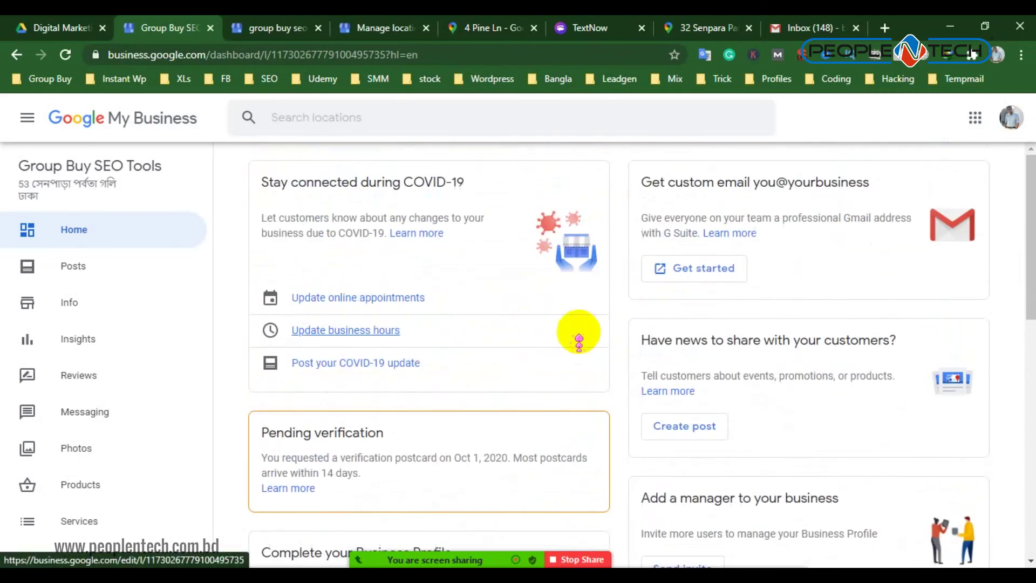
{"action": "scroll", "coordinate": [576, 331], "scroll_direction": "down", "scroll_amount": 10}
{"action": "scroll", "coordinate": [606, 312], "scroll_direction": "up", "scroll_amount": 5}
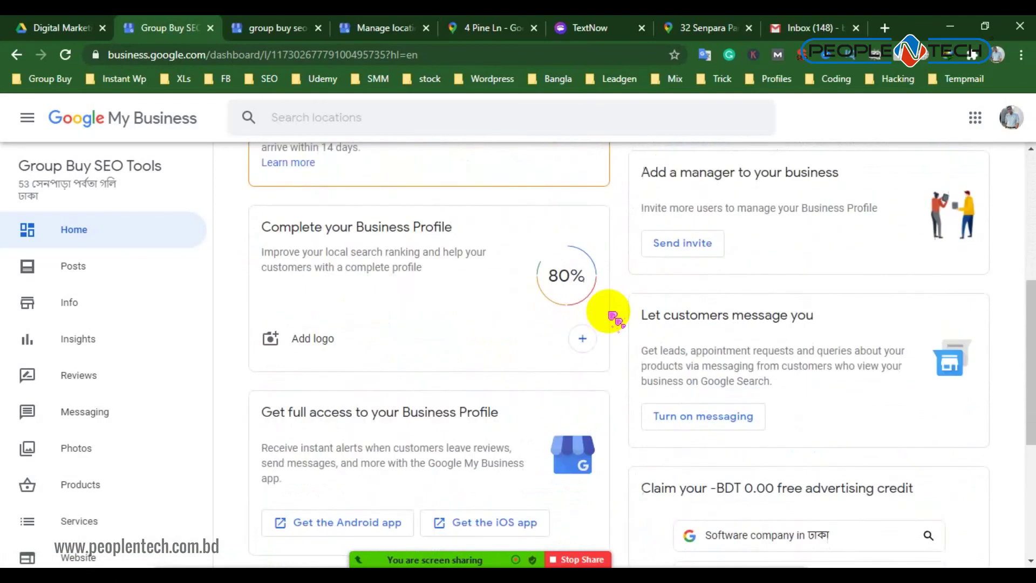
{"action": "scroll", "coordinate": [473, 297], "scroll_direction": "up", "scroll_amount": 2}
{"action": "scroll", "coordinate": [475, 333], "scroll_direction": "up", "scroll_amount": 3}
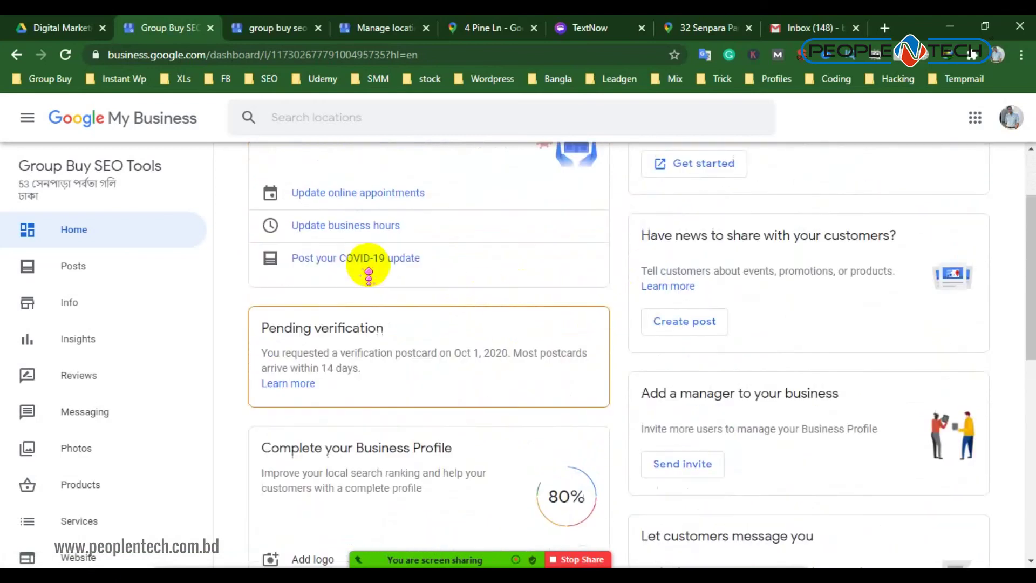
{"action": "scroll", "coordinate": [649, 278], "scroll_direction": "down", "scroll_amount": 8}
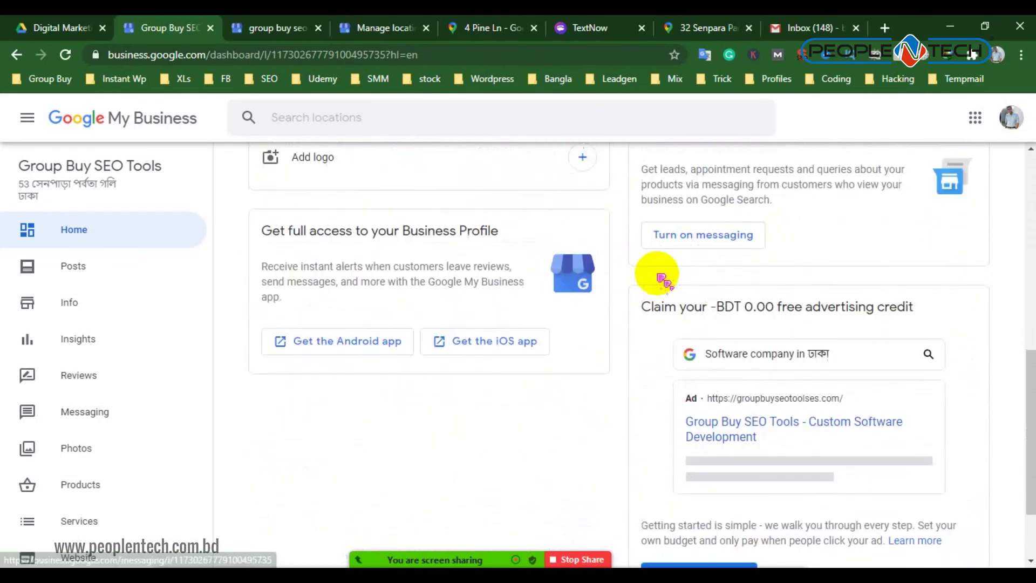
{"action": "scroll", "coordinate": [560, 281], "scroll_direction": "up", "scroll_amount": 3}
{"action": "scroll", "coordinate": [583, 286], "scroll_direction": "down", "scroll_amount": 1}
{"action": "scroll", "coordinate": [604, 291], "scroll_direction": "down", "scroll_amount": 2}
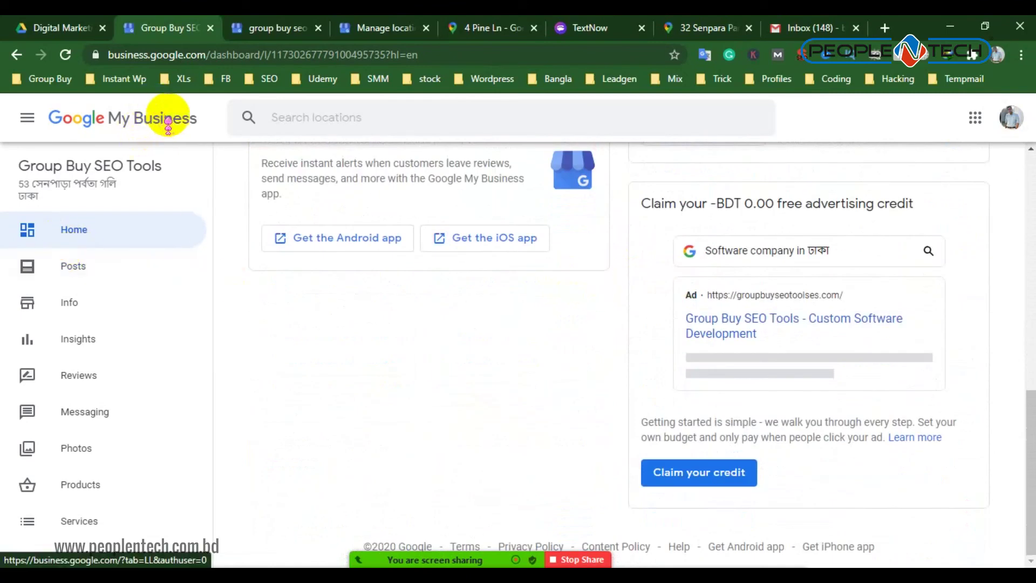
{"action": "left_click", "coordinate": [168, 124]}
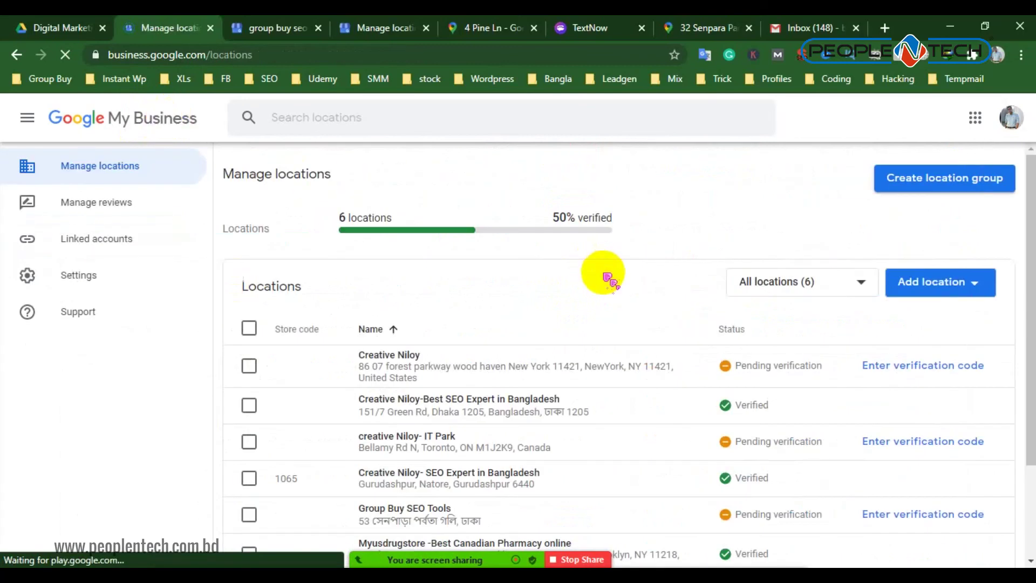
Review the six-location list, then close the business website tab and the duplicate locations tab
{"action": "scroll", "coordinate": [540, 345], "scroll_direction": "down", "scroll_amount": 3}
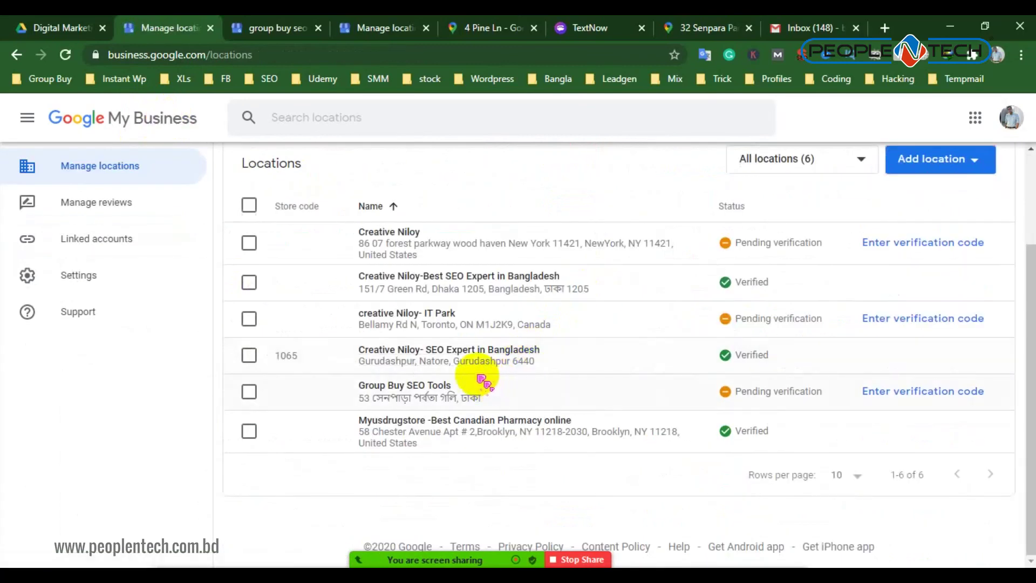
{"action": "scroll", "coordinate": [484, 382], "scroll_direction": "up", "scroll_amount": 2}
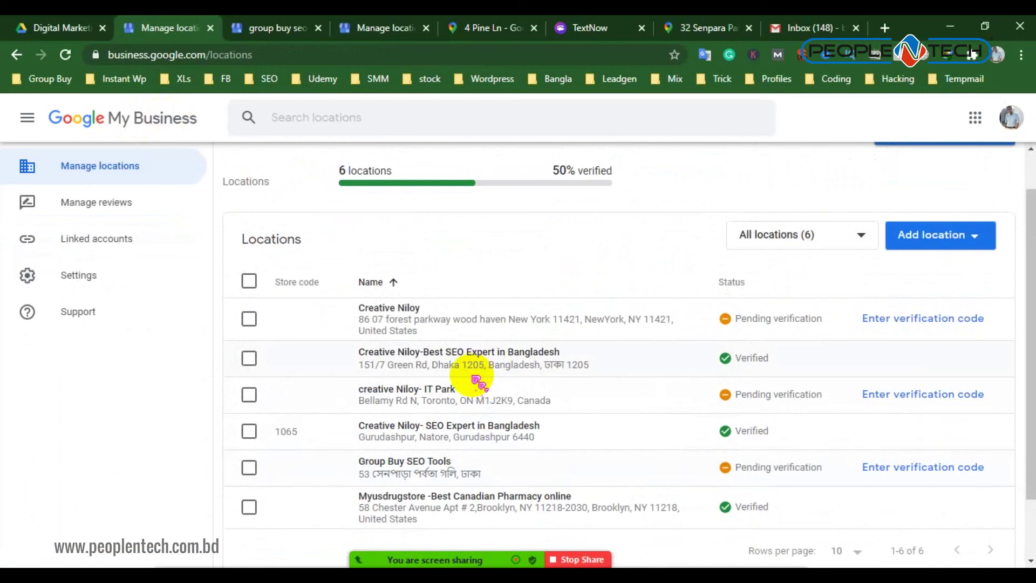
{"action": "left_click", "coordinate": [268, 24]}
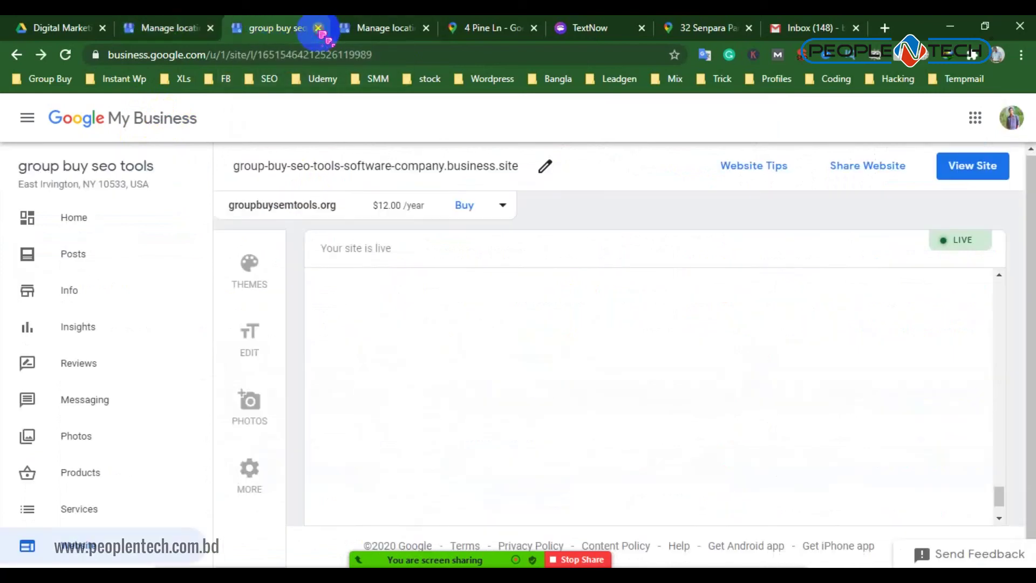
{"action": "left_click", "coordinate": [318, 28]}
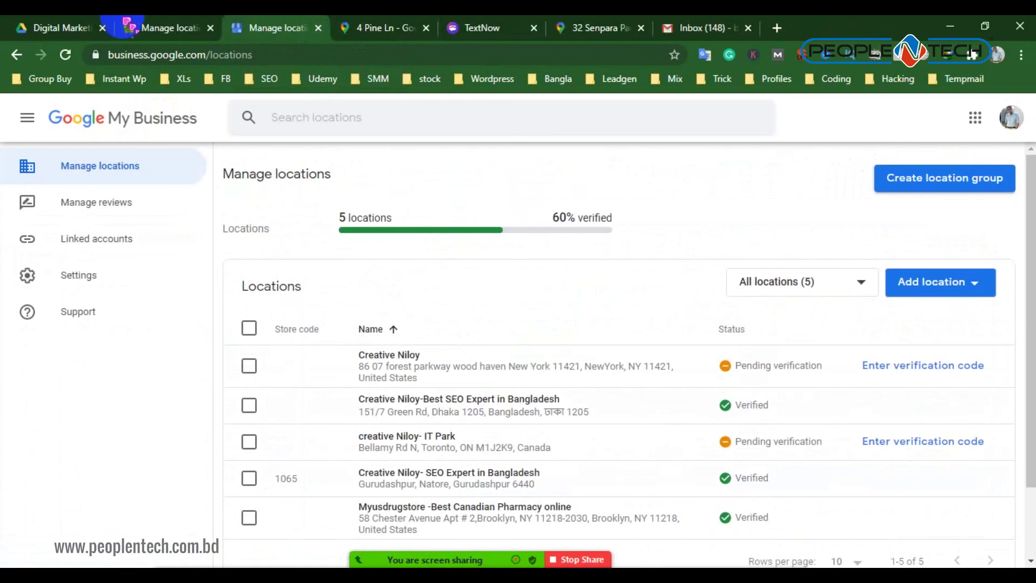
{"action": "left_click", "coordinate": [159, 27]}
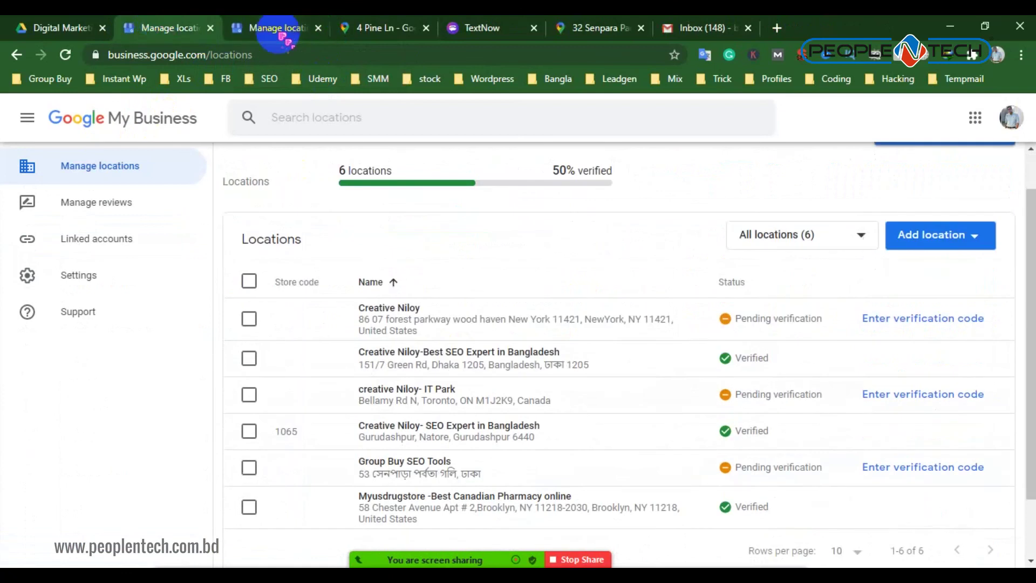
{"action": "left_click", "coordinate": [318, 28]}
{"action": "left_click", "coordinate": [478, 27]}
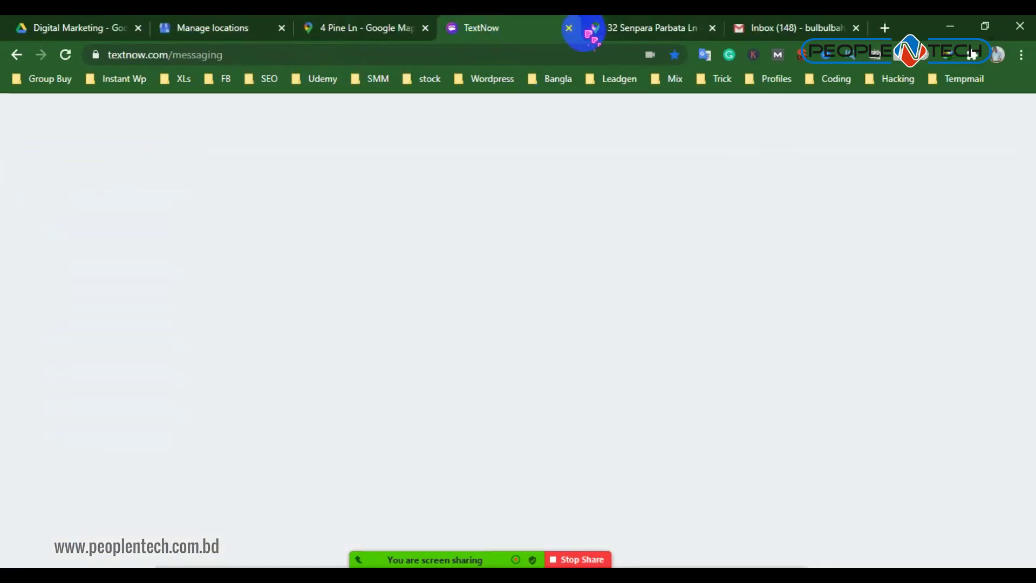
{"action": "left_click", "coordinate": [354, 39]}
{"action": "middle_click", "coordinate": [442, 30]}
{"action": "left_click", "coordinate": [427, 28]}
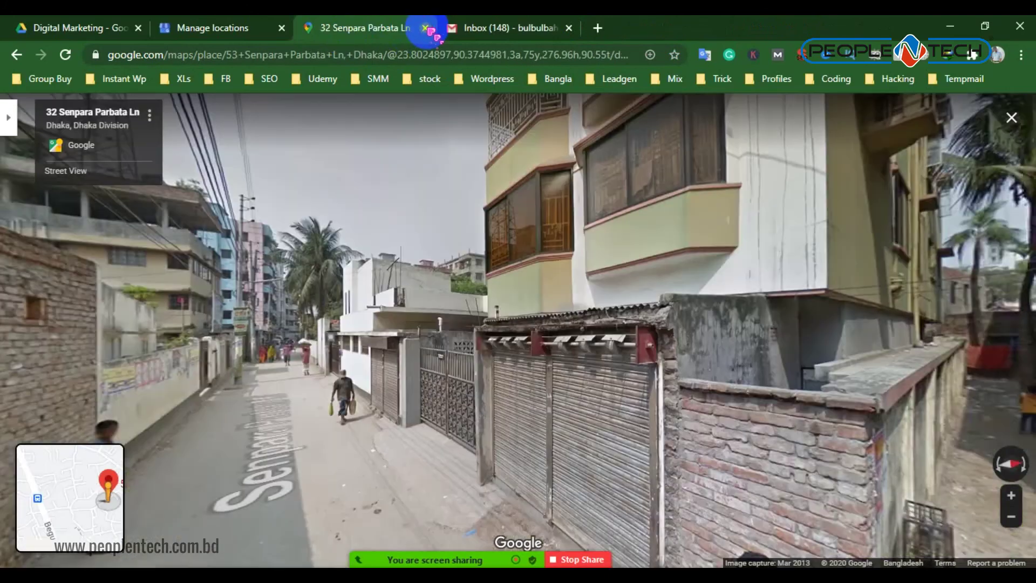
{"action": "left_click", "coordinate": [426, 28]}
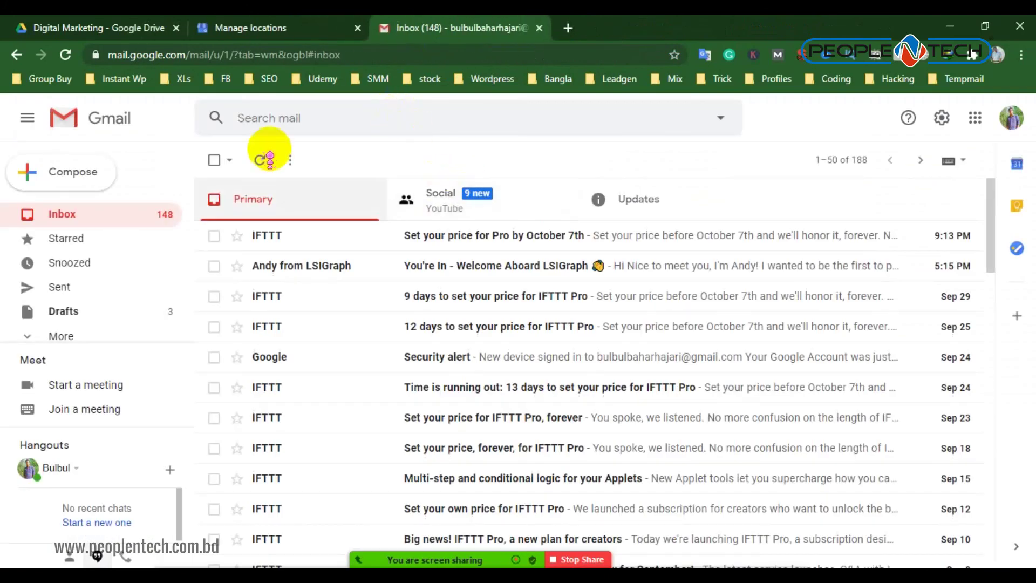
{"action": "left_click", "coordinate": [89, 27]}
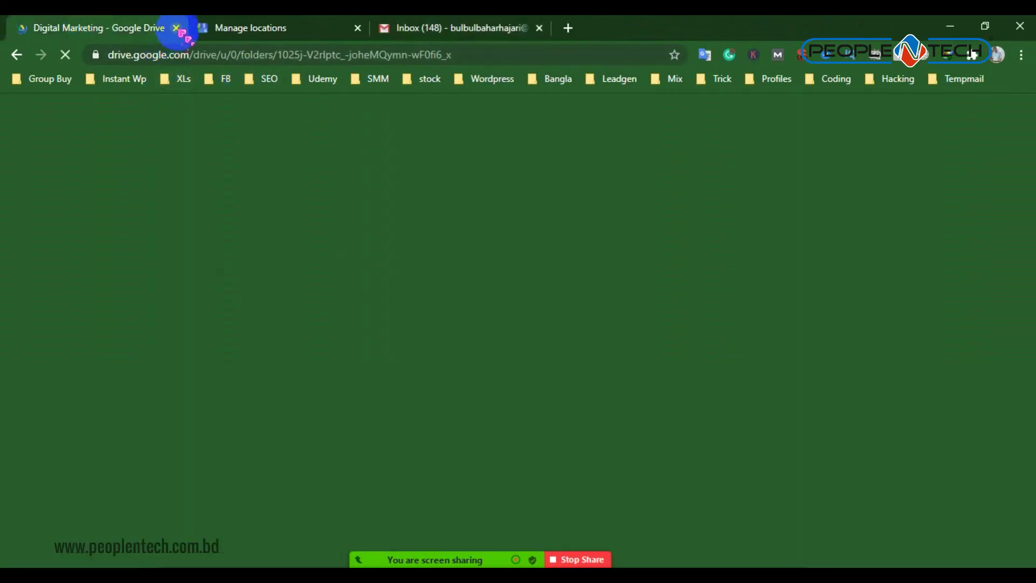
Close the Manage locations tab and preview Local SEO Basic Course content.pdf in Digital Marketing
{"action": "left_click", "coordinate": [216, 247]}
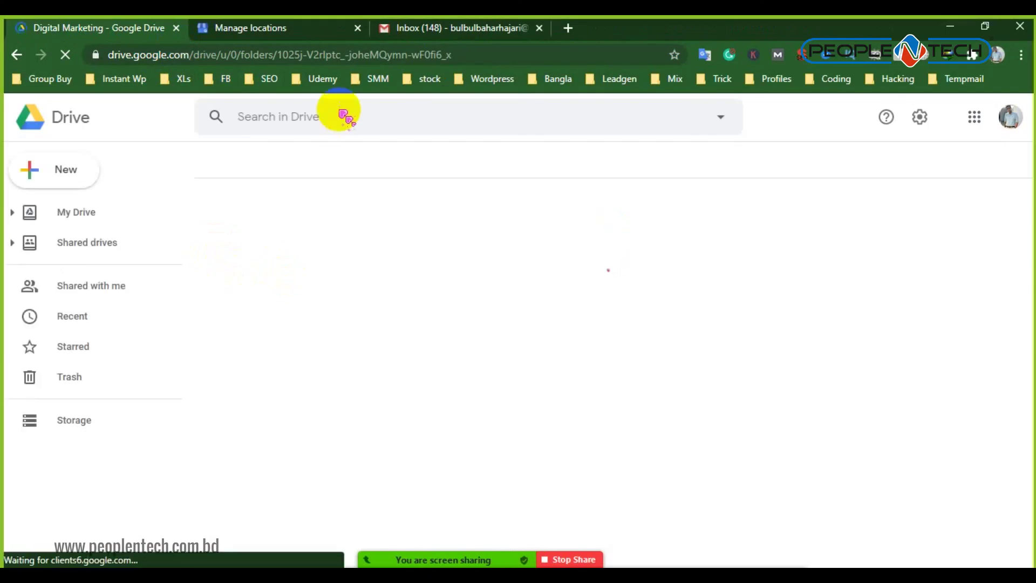
{"action": "left_click", "coordinate": [358, 27]}
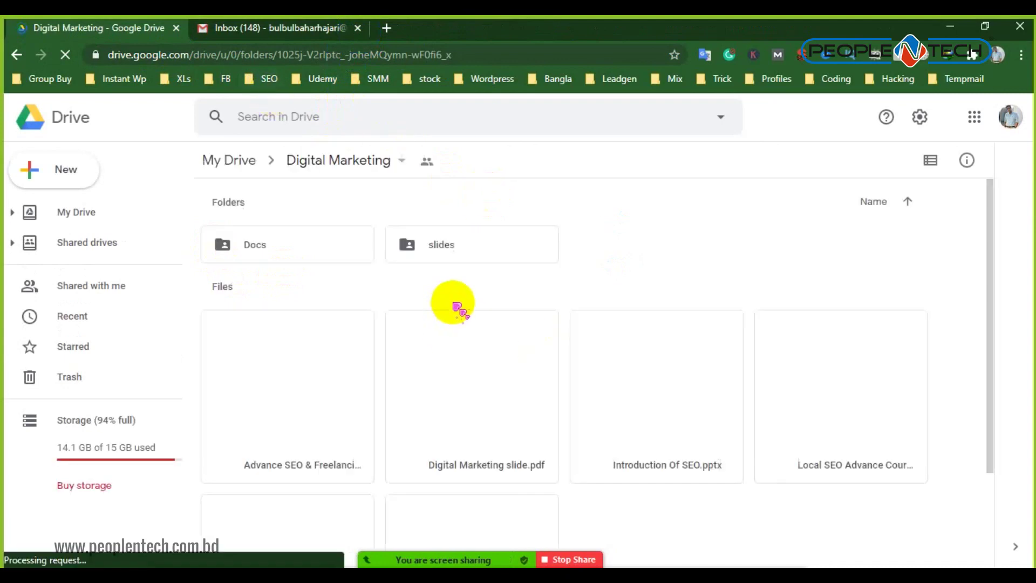
{"action": "scroll", "coordinate": [432, 378], "scroll_direction": "down", "scroll_amount": 2}
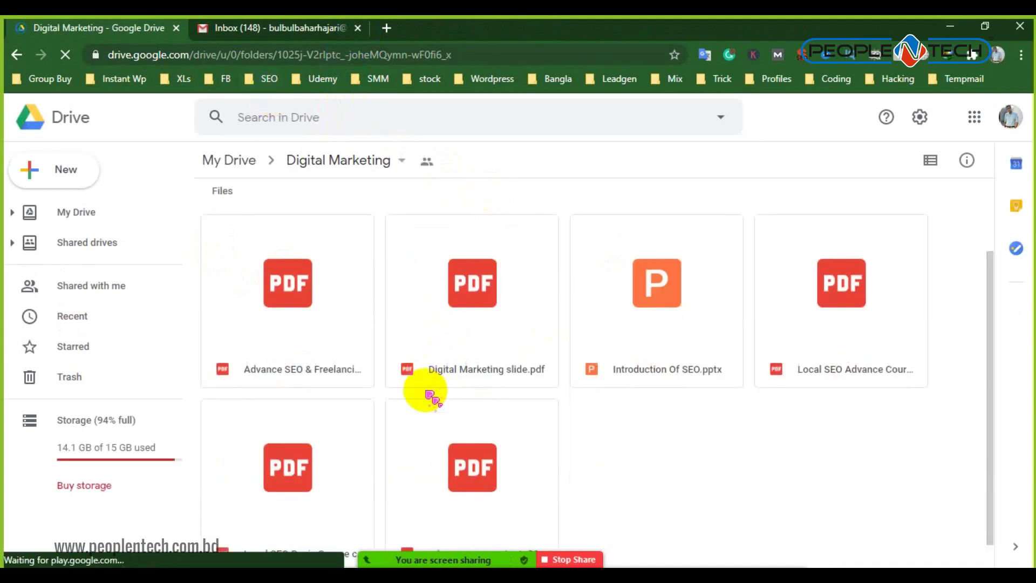
{"action": "scroll", "coordinate": [432, 397], "scroll_direction": "down", "scroll_amount": 1}
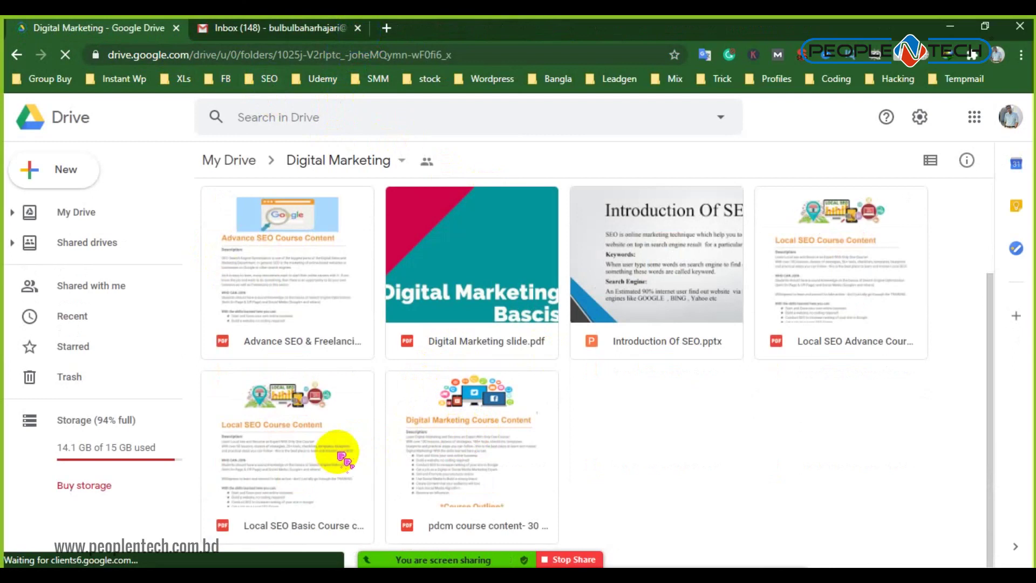
{"action": "double_click", "coordinate": [339, 455]}
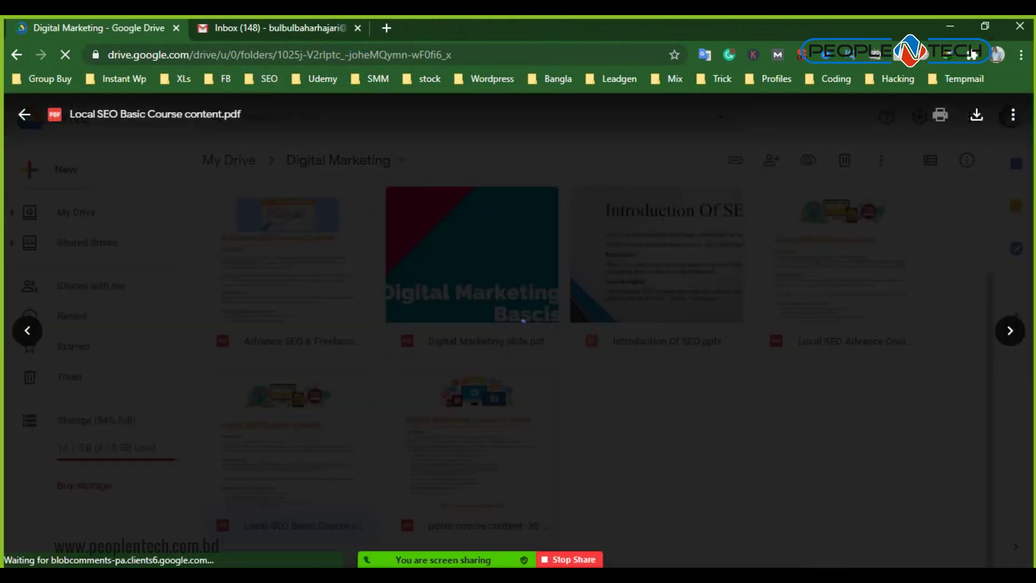